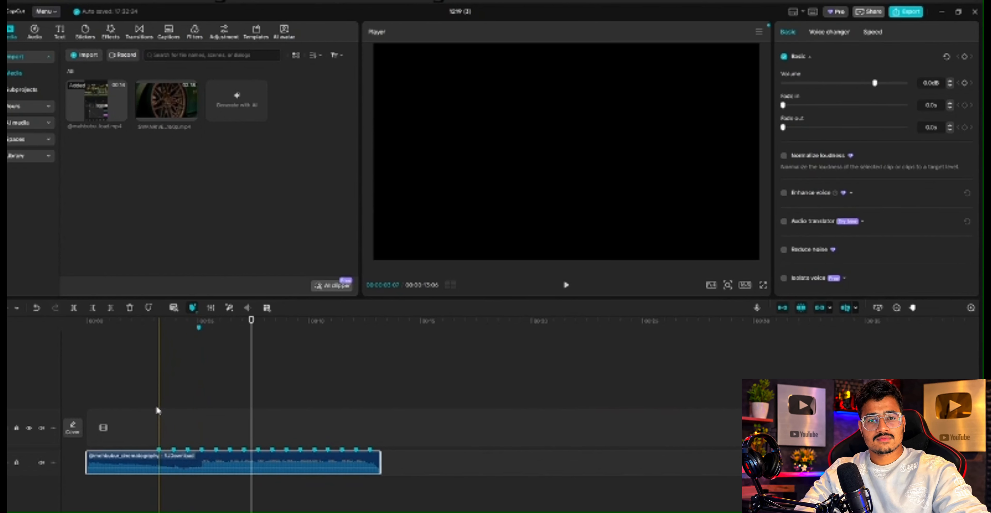
Play the audio track from the beginning of the timeline to review its beat markers
{"action": "left_click", "coordinate": [153, 397]}
{"action": "left_click", "coordinate": [115, 369]}
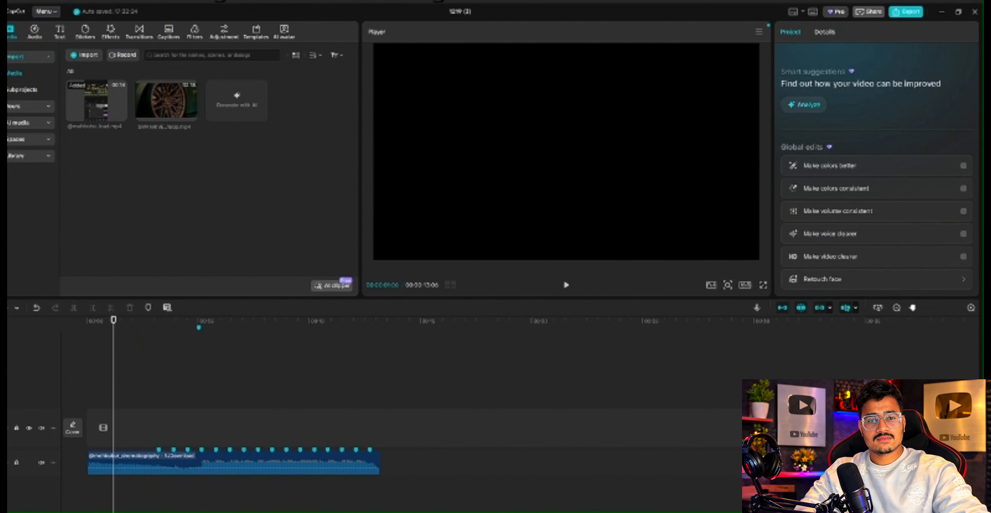
{"action": "left_click", "coordinate": [183, 354]}
{"action": "left_click_drag", "start_coordinate": [182, 354], "coordinate": [18, 357]}
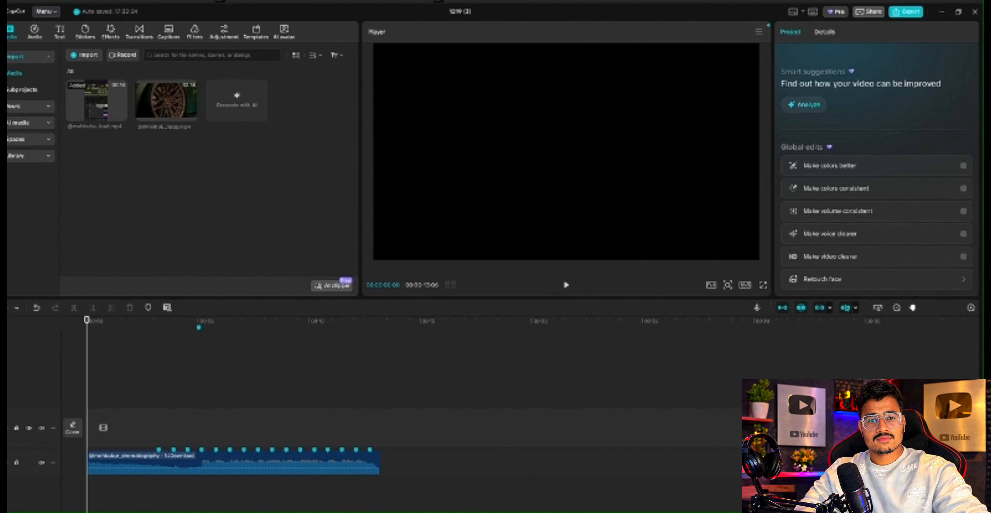
{"action": "key", "text": "space"}
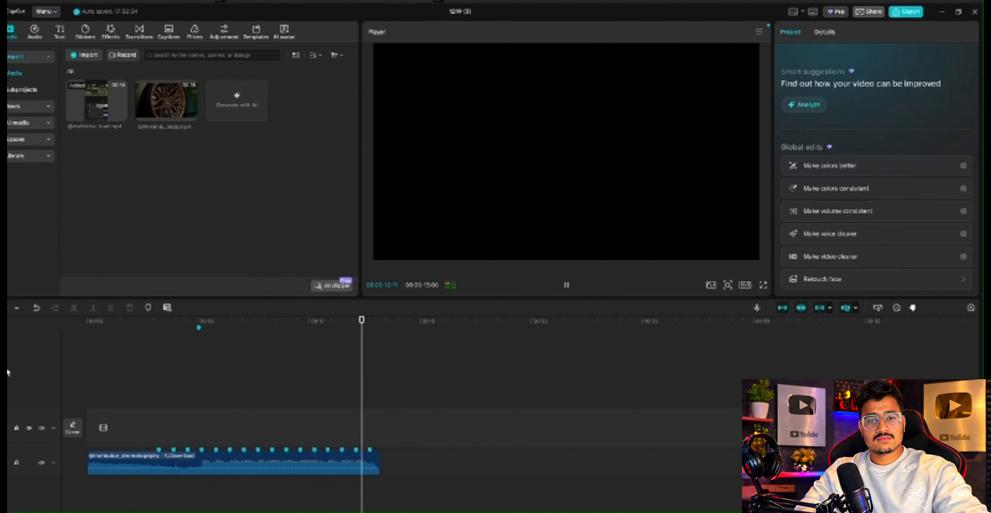
{"action": "key", "text": "space"}
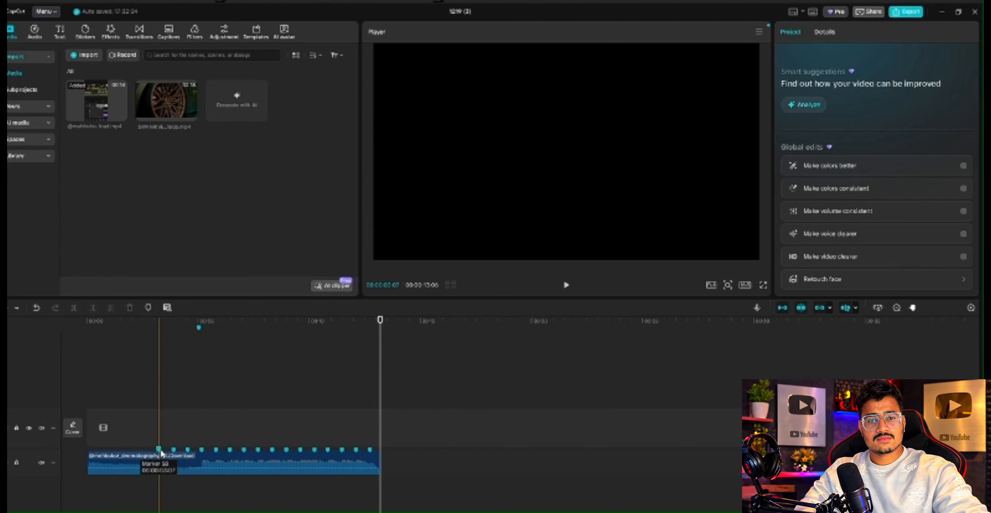
Delete the first beat marker on the audio clip, at 00:00:03:07, and return the playhead to the timeline start
{"action": "left_click", "coordinate": [159, 453]}
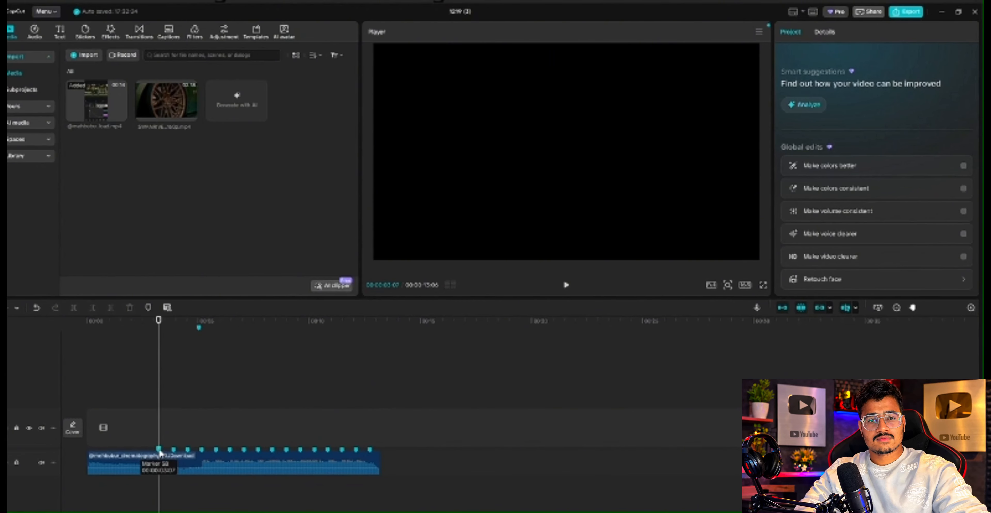
{"action": "right_click", "coordinate": [160, 453]}
{"action": "left_click", "coordinate": [172, 457]}
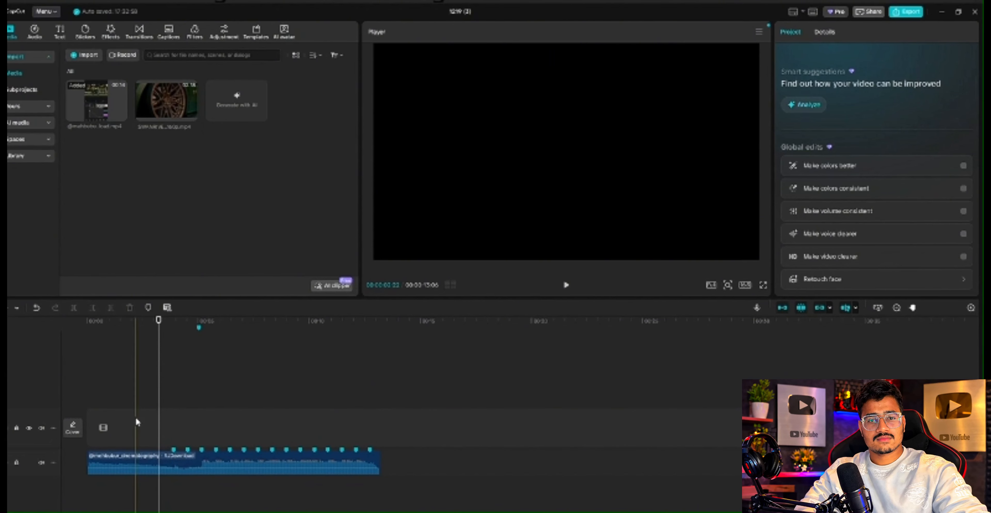
{"action": "left_click_drag", "start_coordinate": [134, 415], "coordinate": [33, 400]}
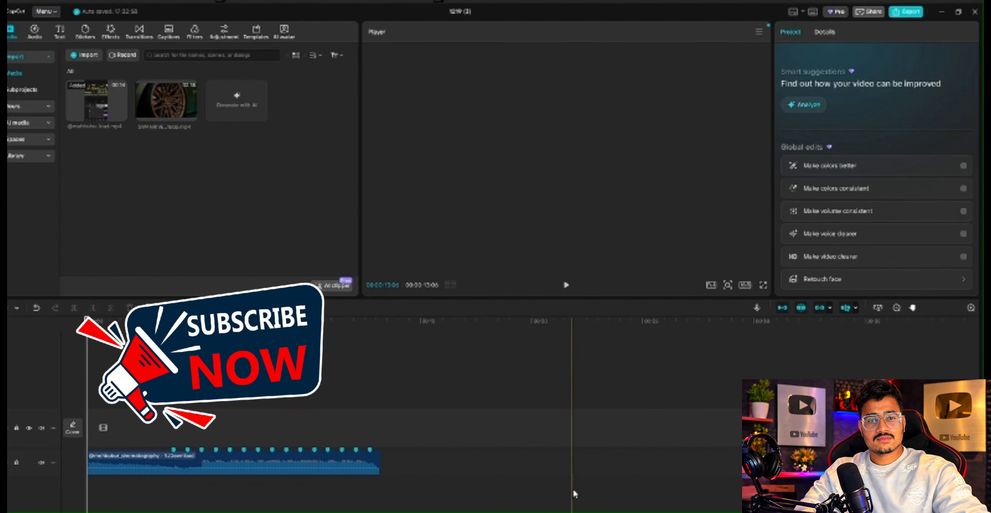
Switch to the web browser and search for "youtube" in a new tab to reach the YouTube site
{"action": "left_click", "coordinate": [661, 512]}
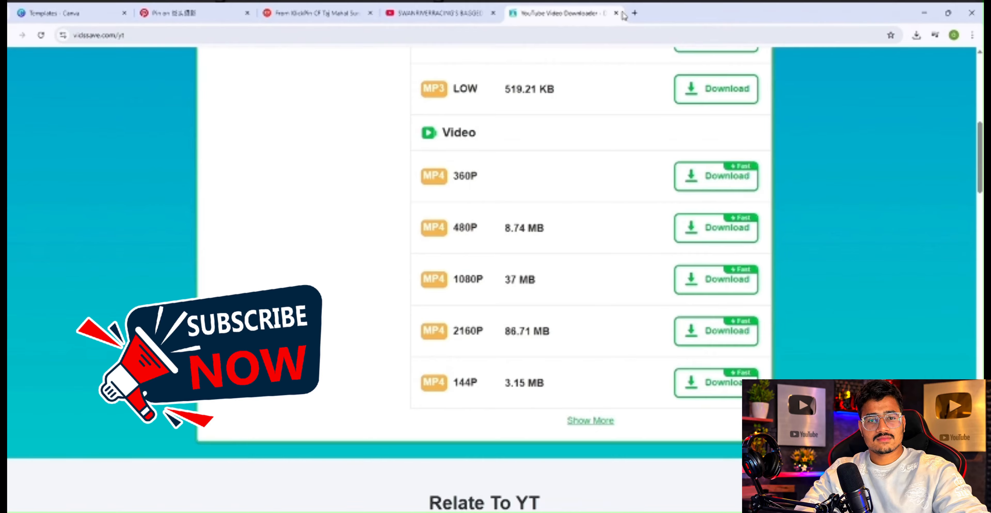
{"action": "left_click", "coordinate": [634, 12]}
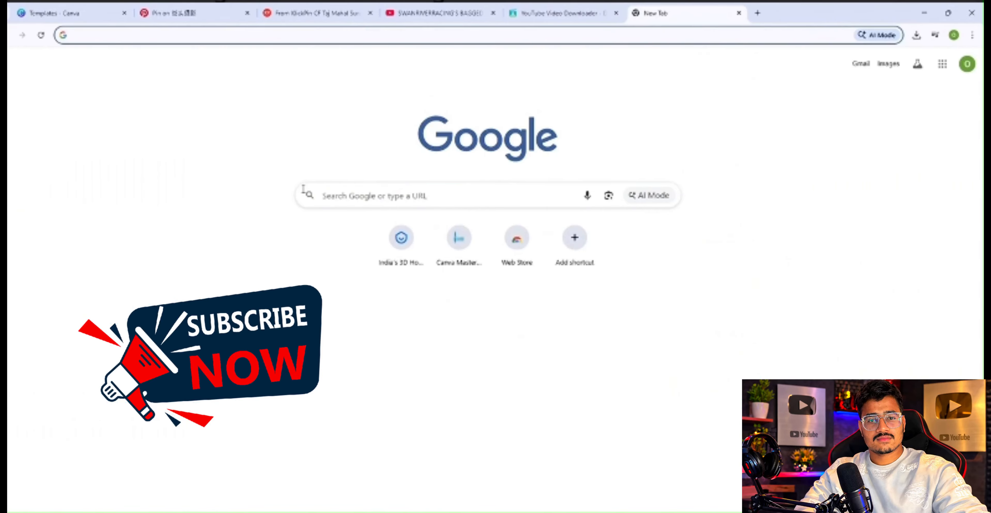
{"action": "type", "text": "you"}
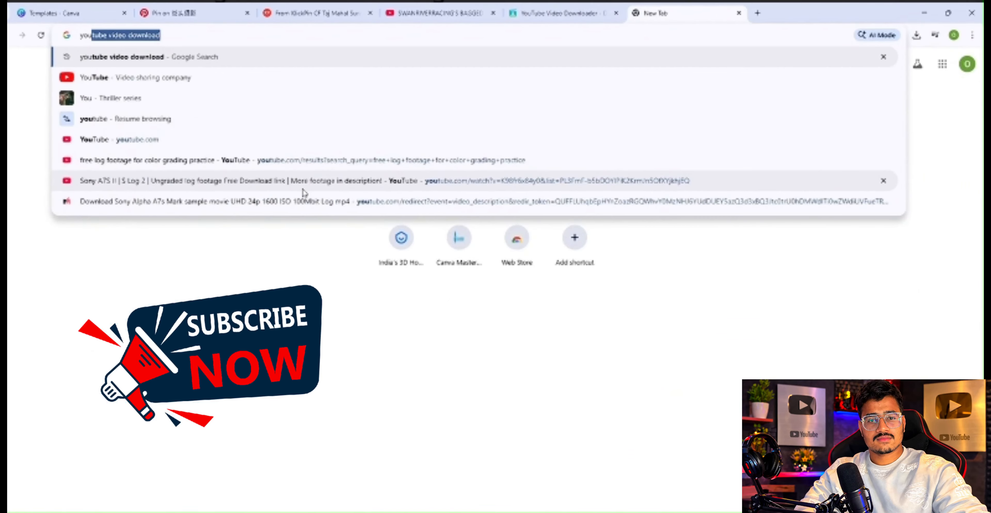
{"action": "type", "text": "tube"}
{"action": "key", "text": "Return"}
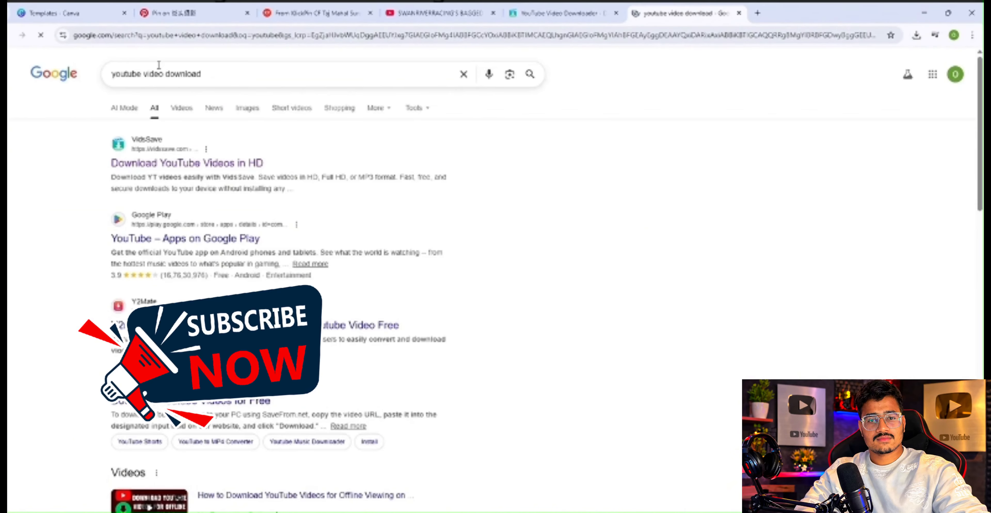
{"action": "key", "text": "BackSpace"}
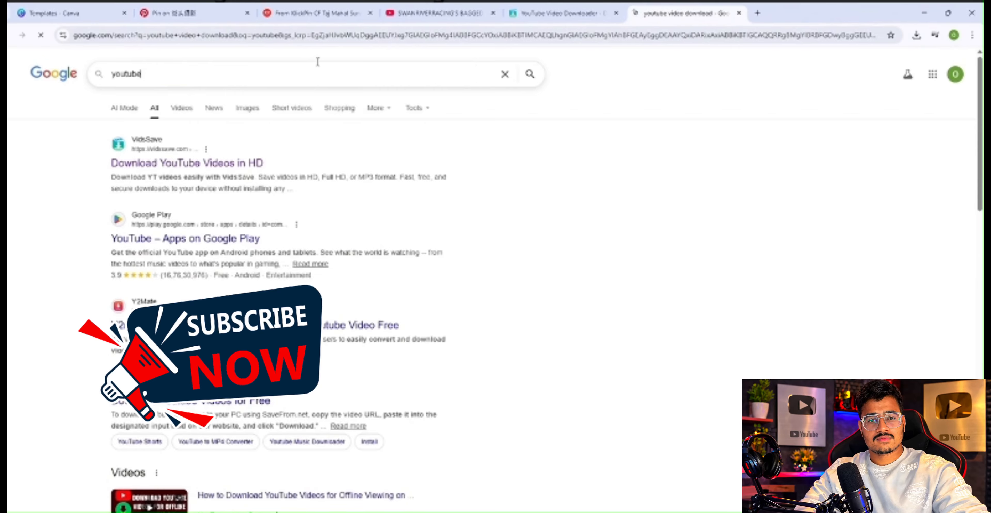
{"action": "key", "text": "Return"}
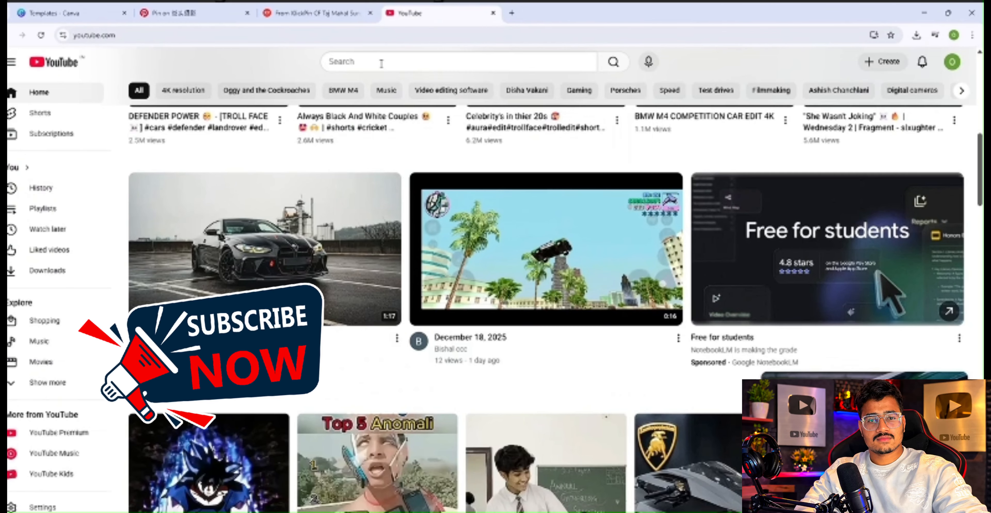
Search YouTube for "4k cinematic car"
{"action": "left_click", "coordinate": [381, 62]}
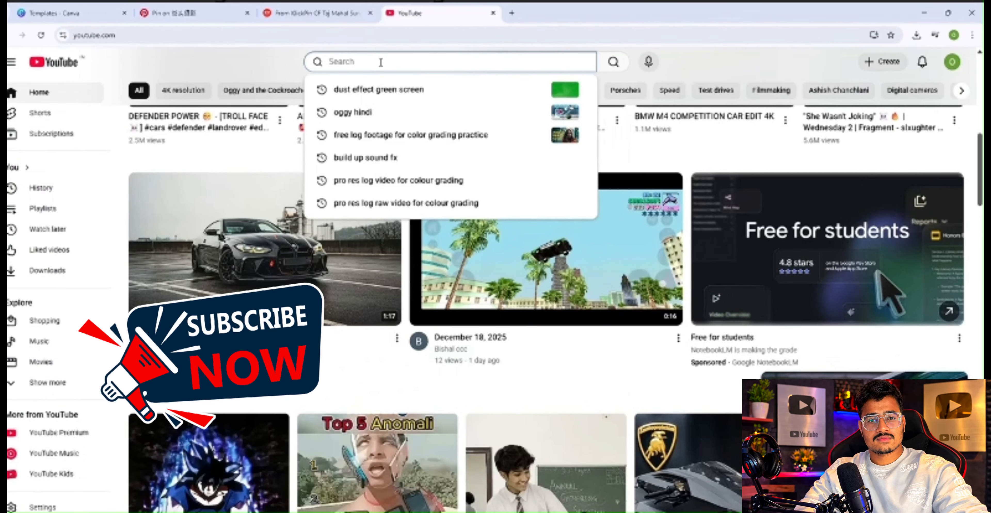
{"action": "type", "text": "4k "}
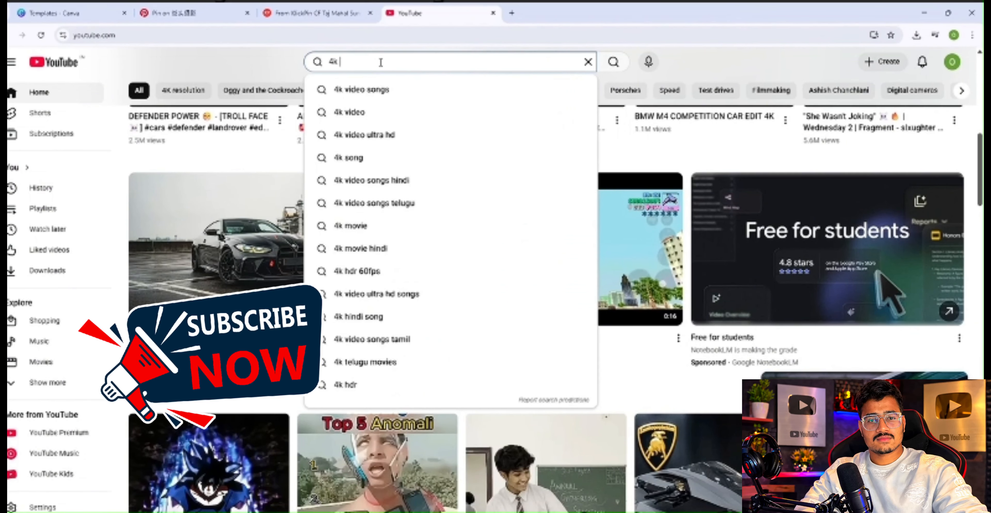
{"action": "type", "text": "cinem"}
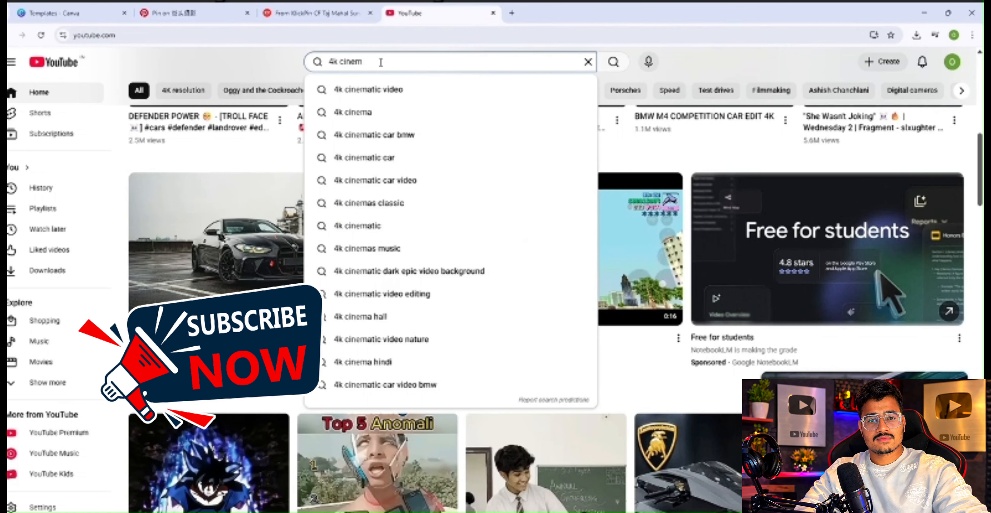
{"action": "type", "text": "atic car"}
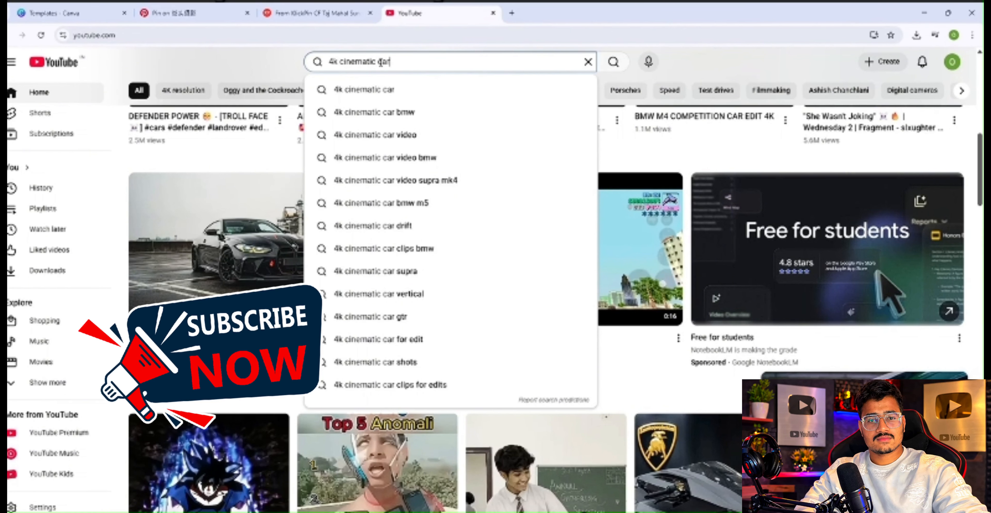
{"action": "key", "text": "Return"}
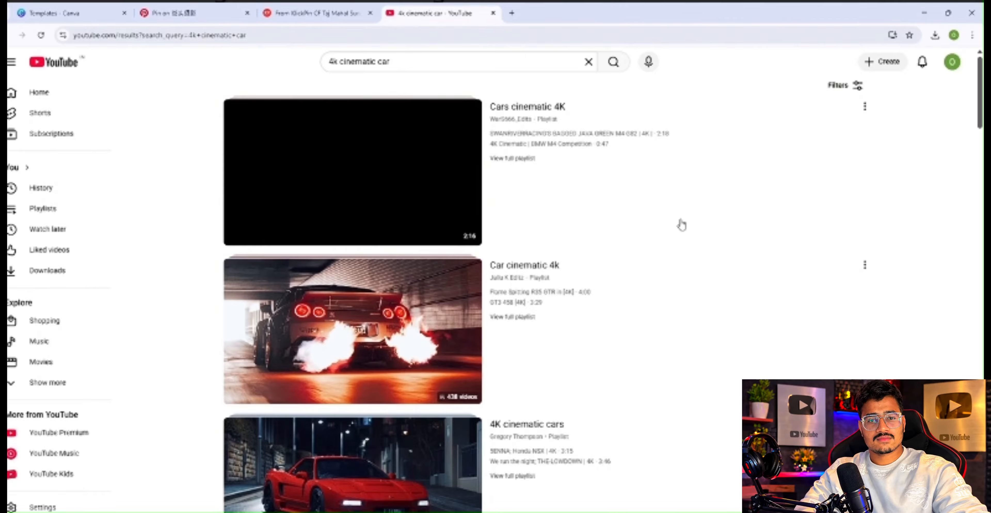
Browse the YouTube results for 4K cinematic car videos that could serve as source footage
{"action": "scroll", "coordinate": [571, 393], "scroll_direction": "down", "scroll_amount": 3}
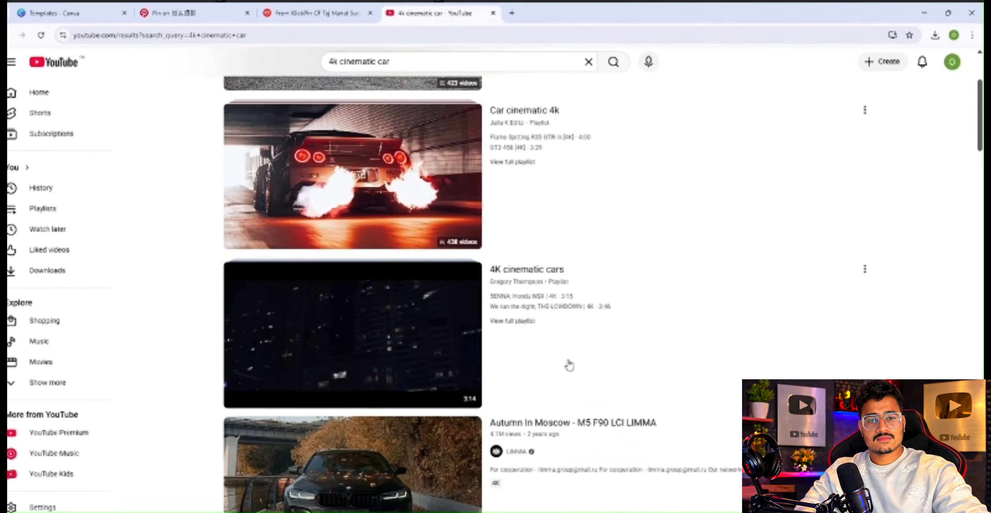
{"action": "scroll", "coordinate": [569, 366], "scroll_direction": "down", "scroll_amount": 3}
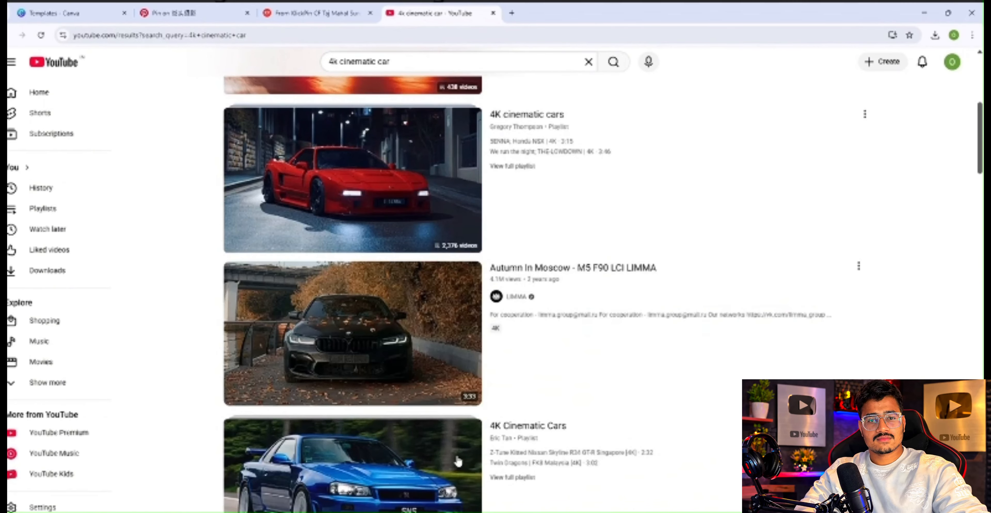
{"action": "scroll", "coordinate": [576, 311], "scroll_direction": "down", "scroll_amount": 2}
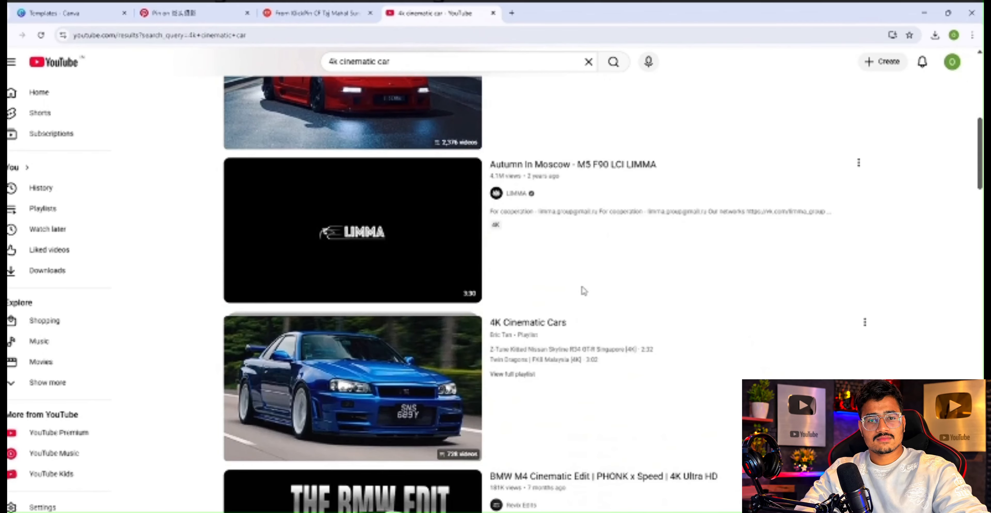
{"action": "scroll", "coordinate": [583, 291], "scroll_direction": "down", "scroll_amount": 8}
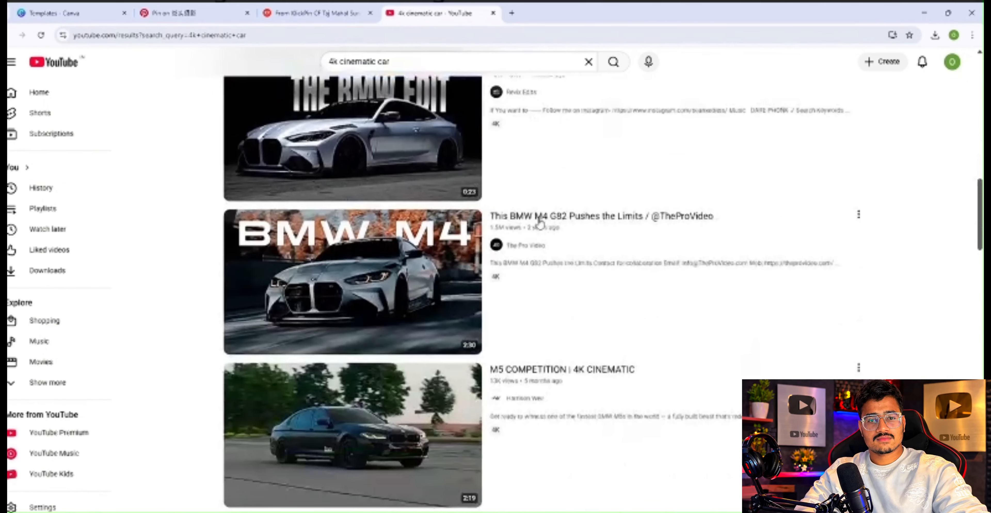
{"action": "scroll", "coordinate": [540, 224], "scroll_direction": "down", "scroll_amount": 5}
{"action": "scroll", "coordinate": [535, 230], "scroll_direction": "down", "scroll_amount": 3}
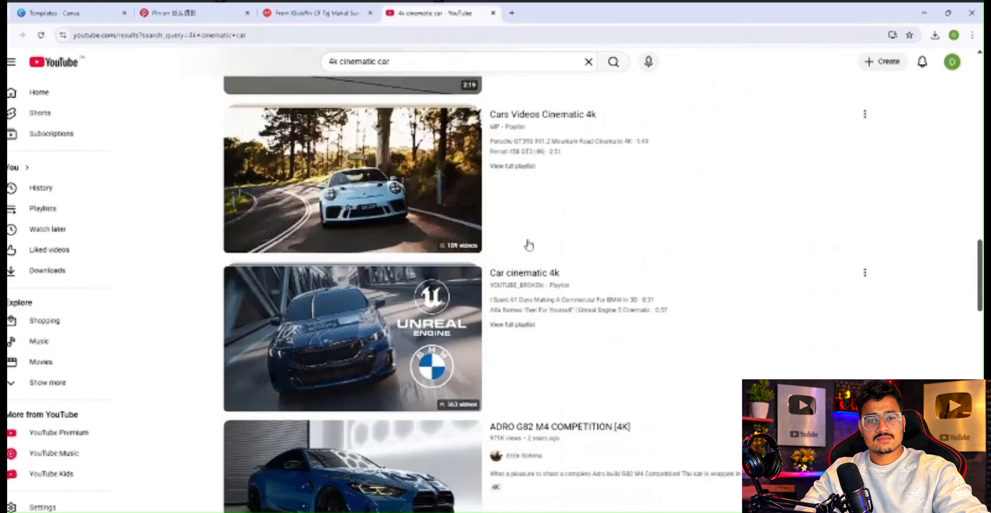
{"action": "scroll", "coordinate": [529, 247], "scroll_direction": "down", "scroll_amount": 4}
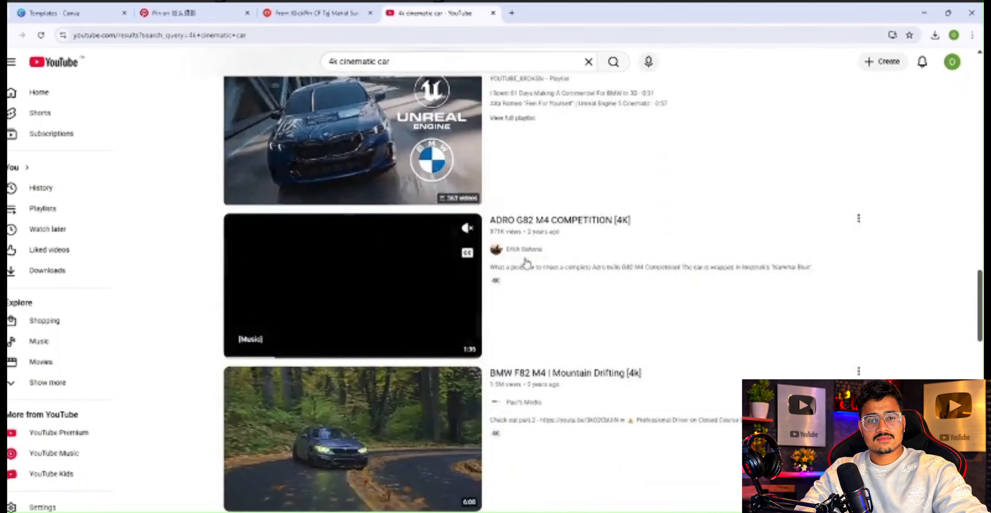
{"action": "scroll", "coordinate": [530, 230], "scroll_direction": "up", "scroll_amount": 18}
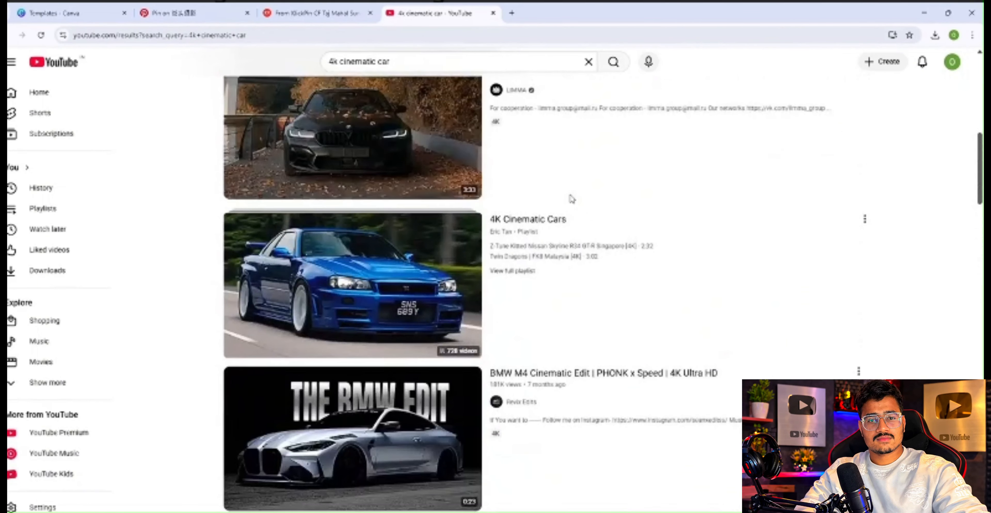
{"action": "scroll", "coordinate": [572, 199], "scroll_direction": "up", "scroll_amount": 4}
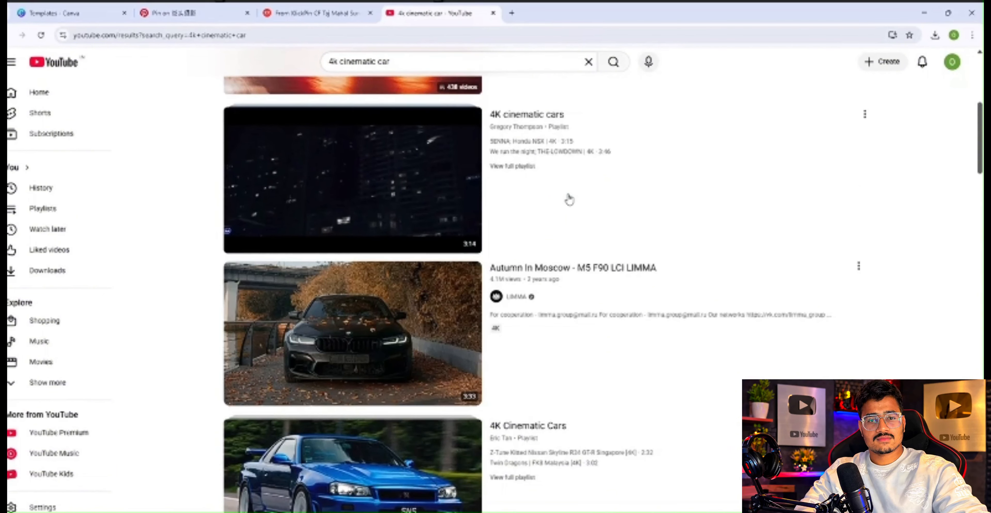
Return to CapCut, place the car video on the main track, and cut away everything before about 00:00:17:20
{"action": "left_click", "coordinate": [924, 14]}
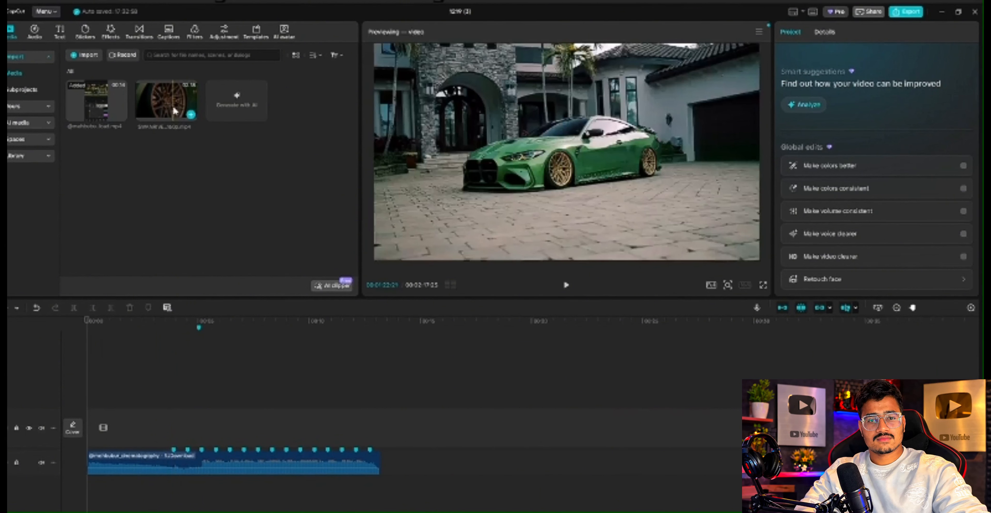
{"action": "left_click_drag", "start_coordinate": [177, 112], "coordinate": [102, 425]}
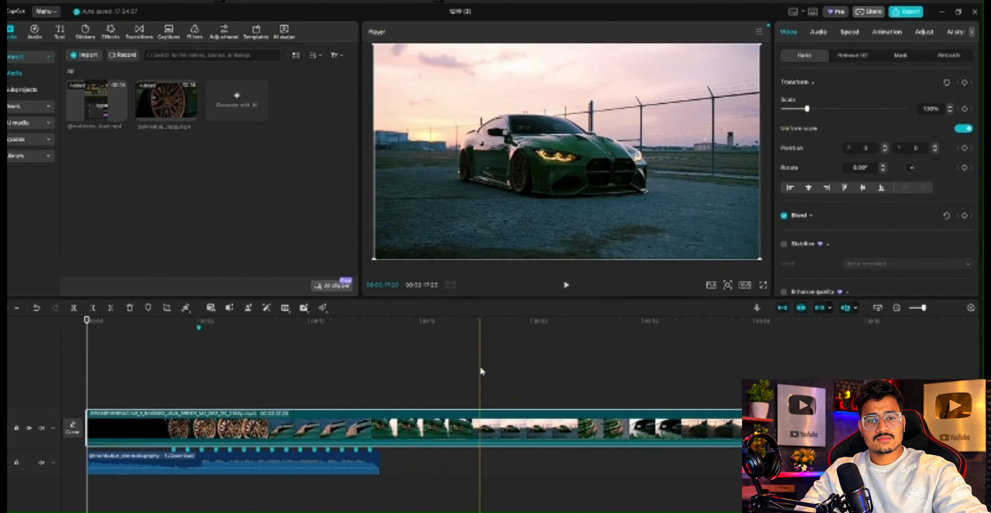
{"action": "key", "text": "ctrl+b"}
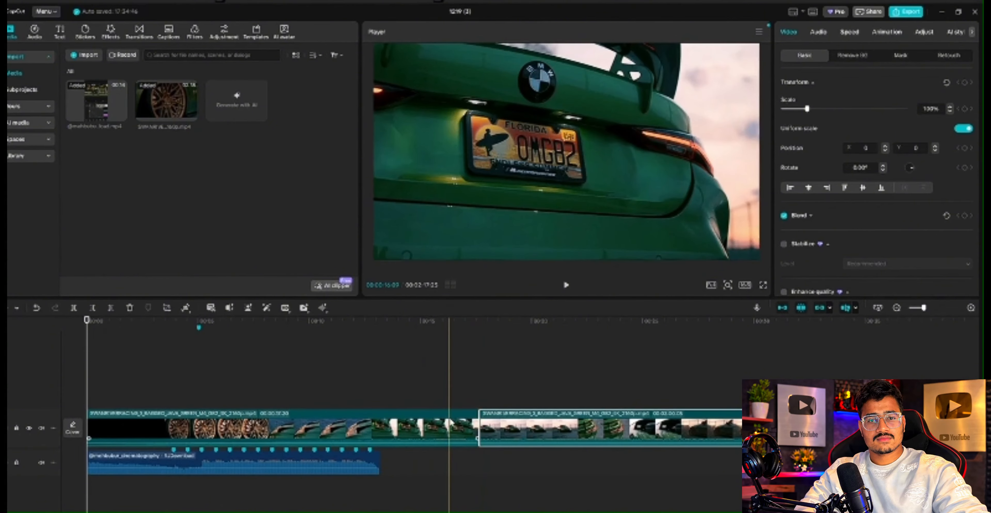
{"action": "key", "text": "Delete"}
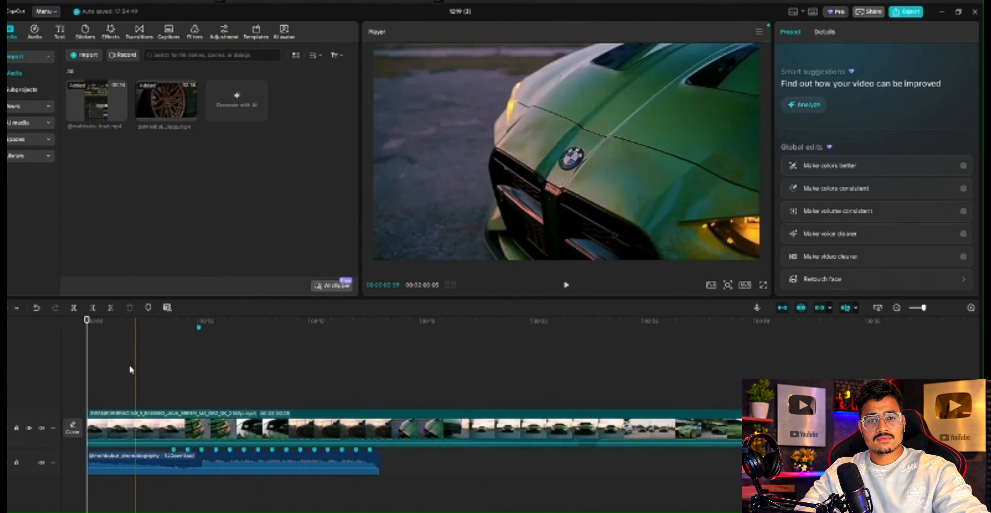
Play the opening of the trimmed car video, mute the video track, and return the playhead to the start
{"action": "left_click", "coordinate": [78, 368]}
{"action": "key", "text": "space"}
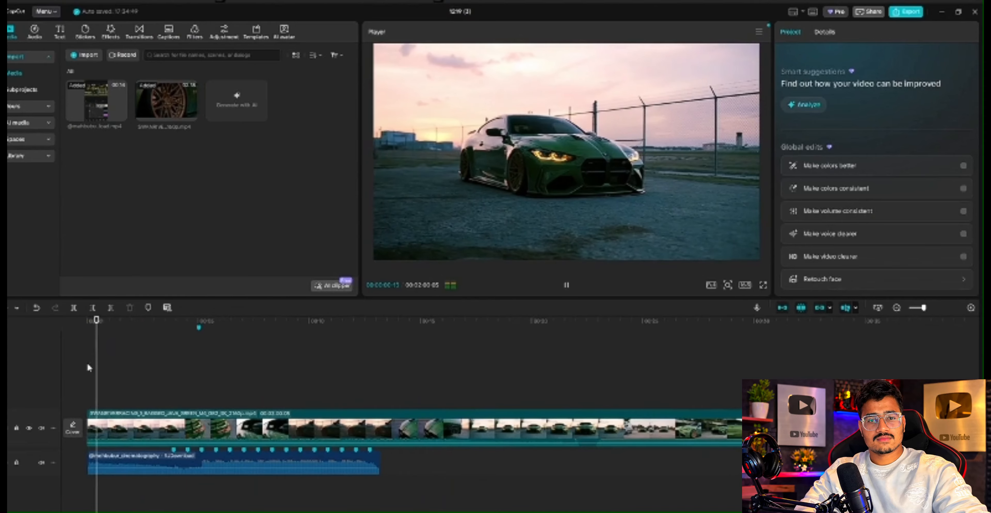
{"action": "key", "text": "space"}
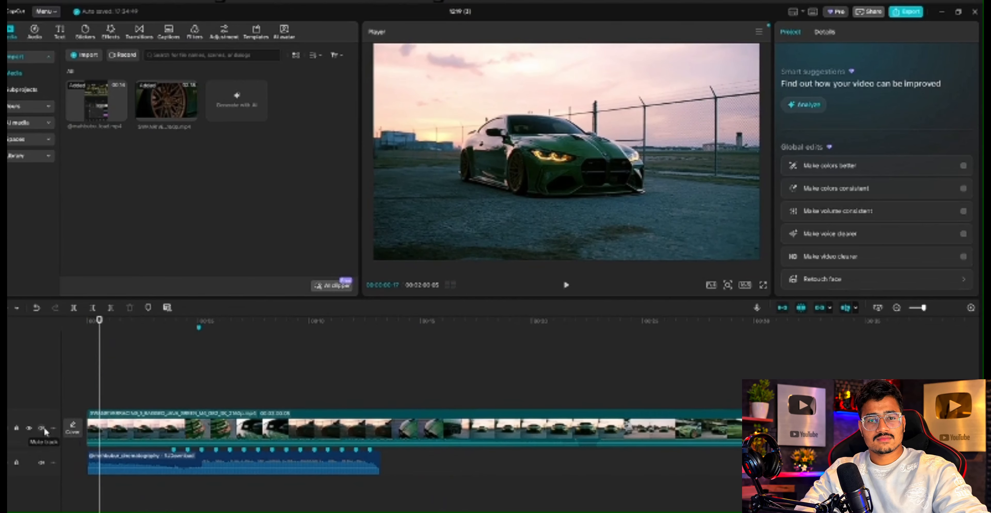
{"action": "left_click", "coordinate": [41, 428]}
{"action": "key", "text": "Home"}
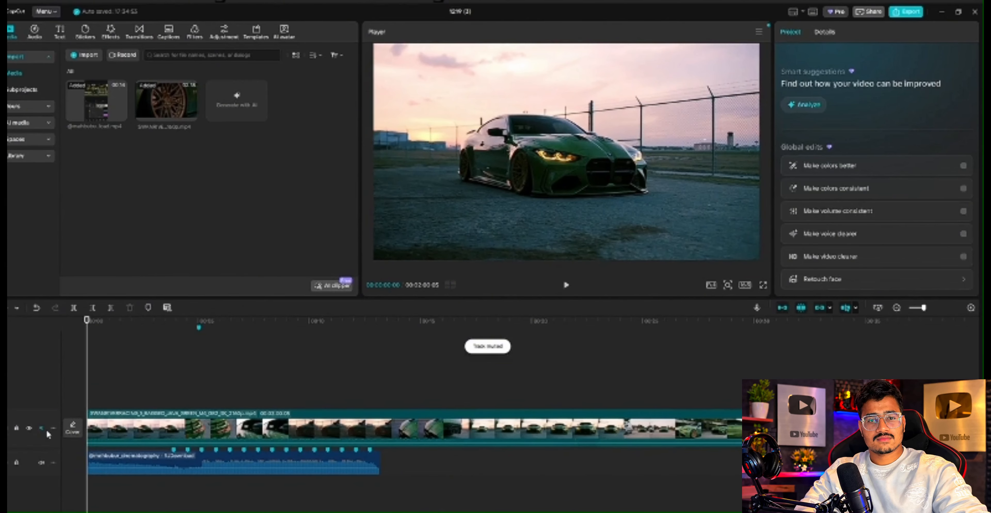
Check the volume of the muted car clip in its audio settings, and deselect the clip
{"action": "left_click", "coordinate": [165, 430]}
{"action": "left_click", "coordinate": [818, 32]}
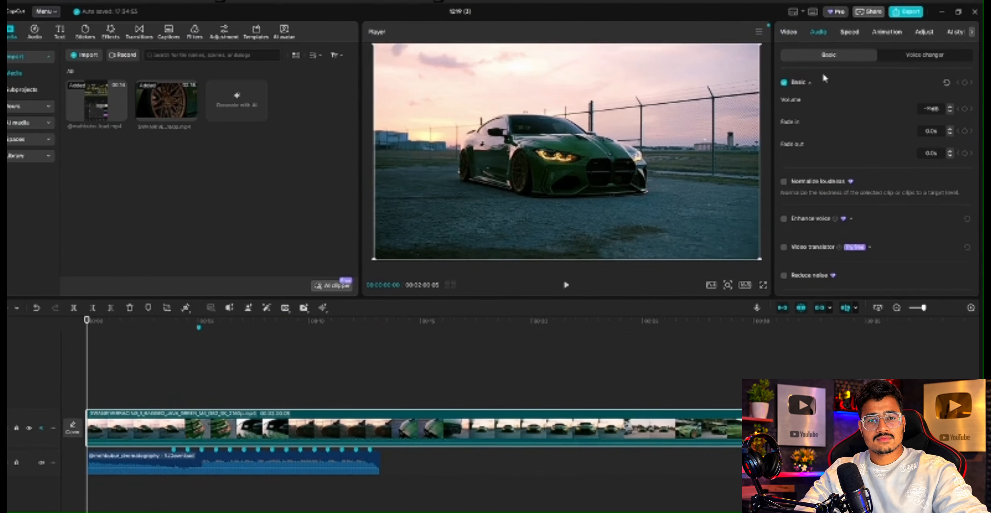
{"action": "left_click", "coordinate": [181, 397]}
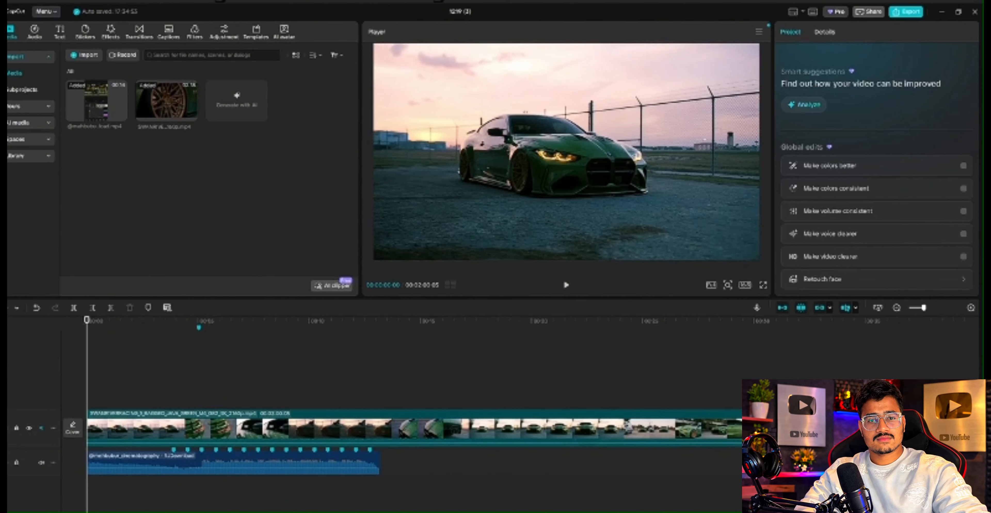
Split the car video at the first beat, 00:00:03:27, mark that point, and move the remaining footage to a track above, clear of the first clip
{"action": "key", "text": "space"}
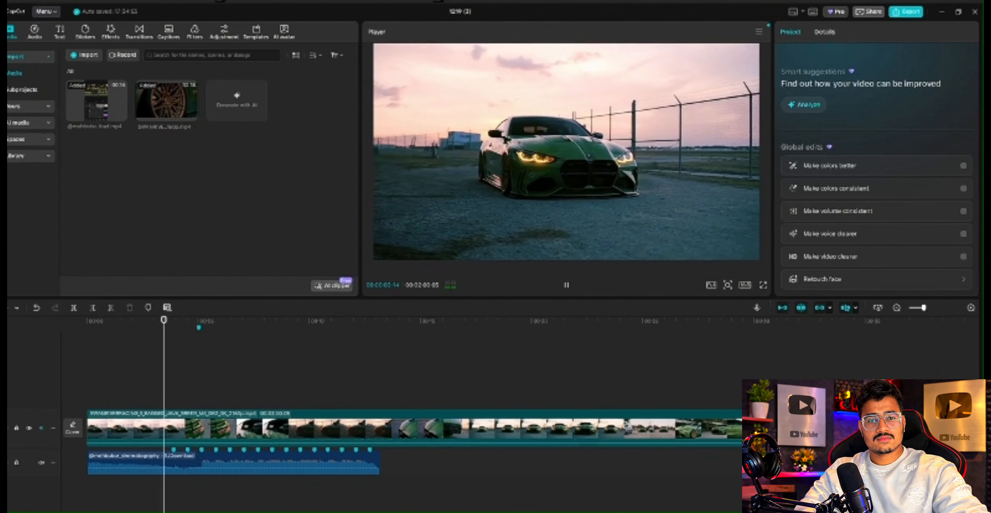
{"action": "key", "text": "space"}
{"action": "left_click", "coordinate": [173, 399]}
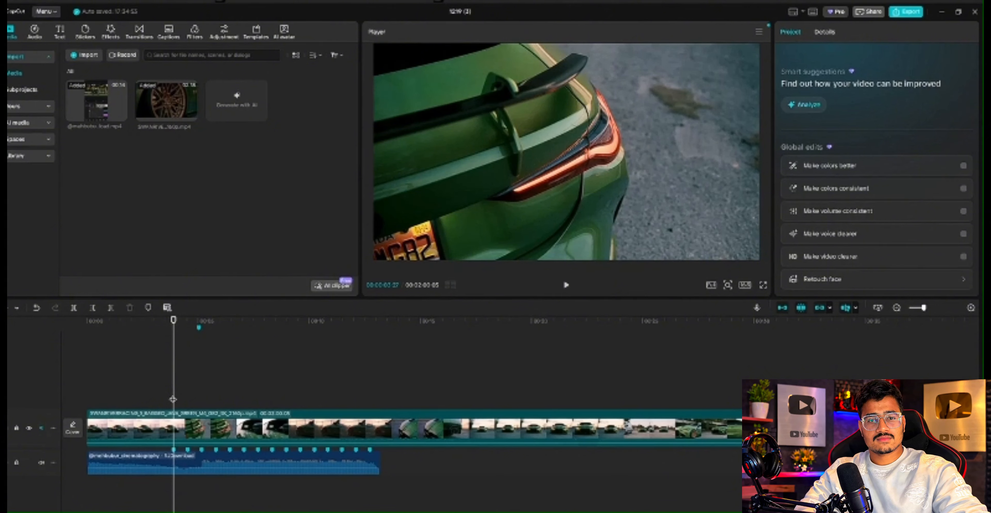
{"action": "key", "text": "m"}
{"action": "key", "text": "ctrl+b"}
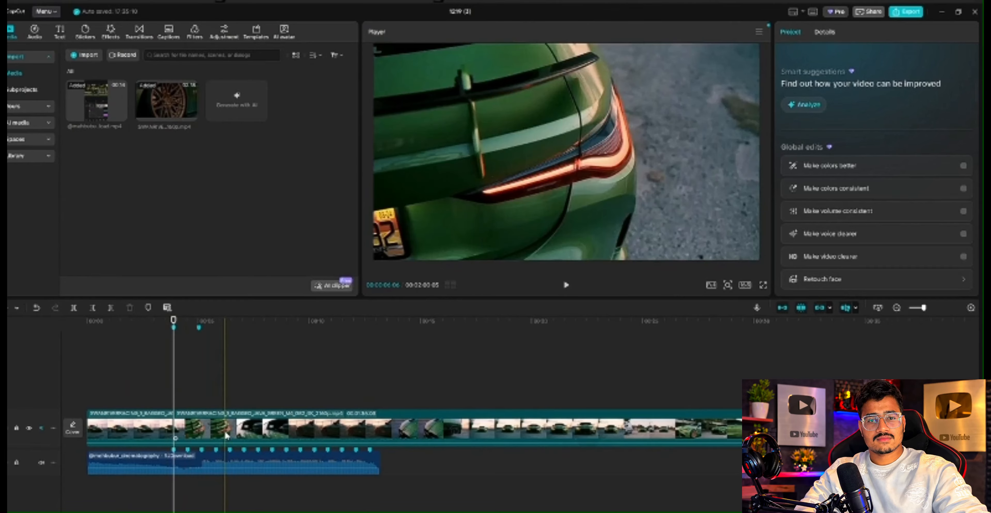
{"action": "left_click_drag", "start_coordinate": [228, 432], "coordinate": [428, 396]}
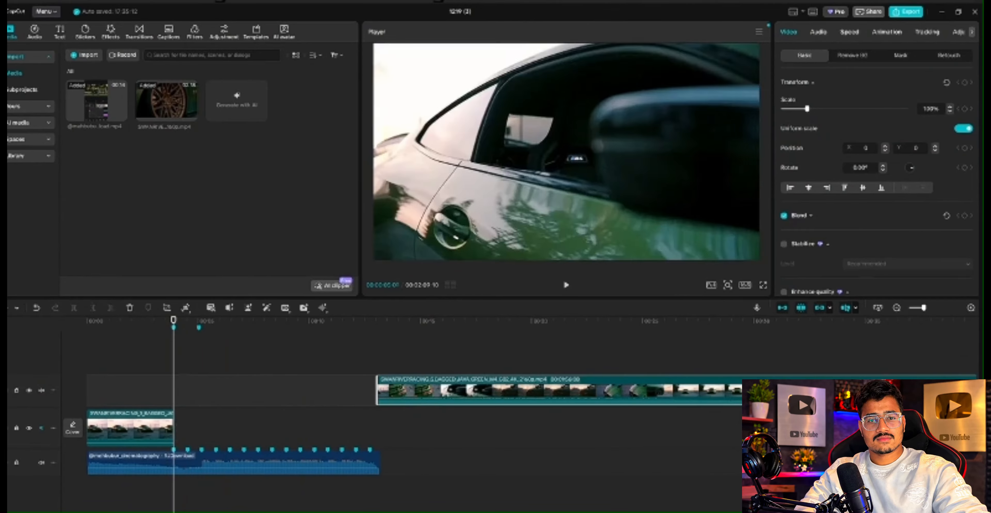
Play the first car clip from the start of the timeline
{"action": "left_click", "coordinate": [143, 400]}
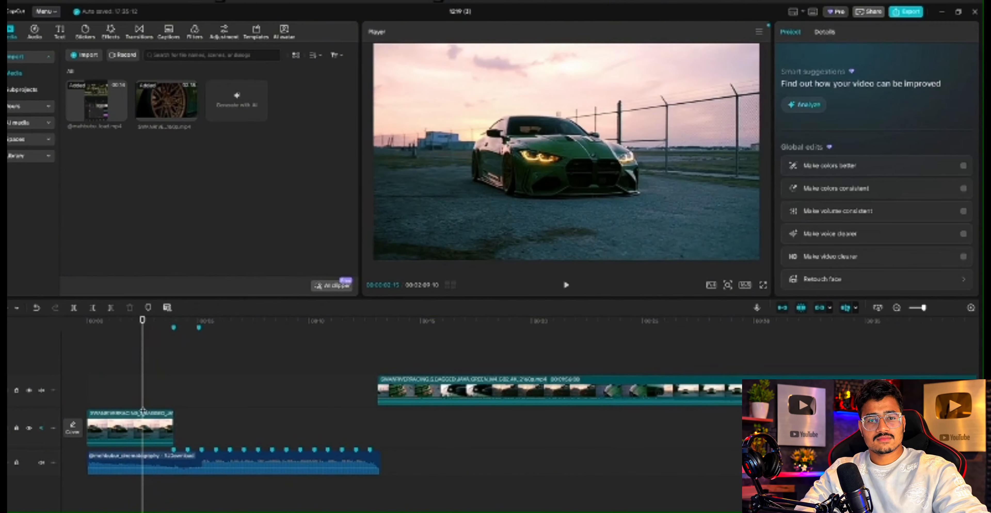
{"action": "left_click", "coordinate": [92, 399]}
{"action": "left_click", "coordinate": [85, 388]}
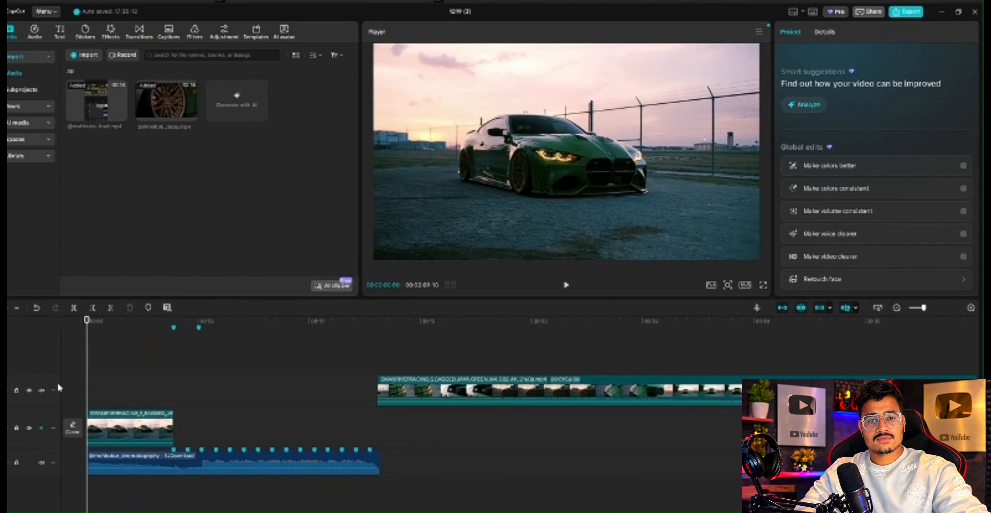
{"action": "key", "text": "space"}
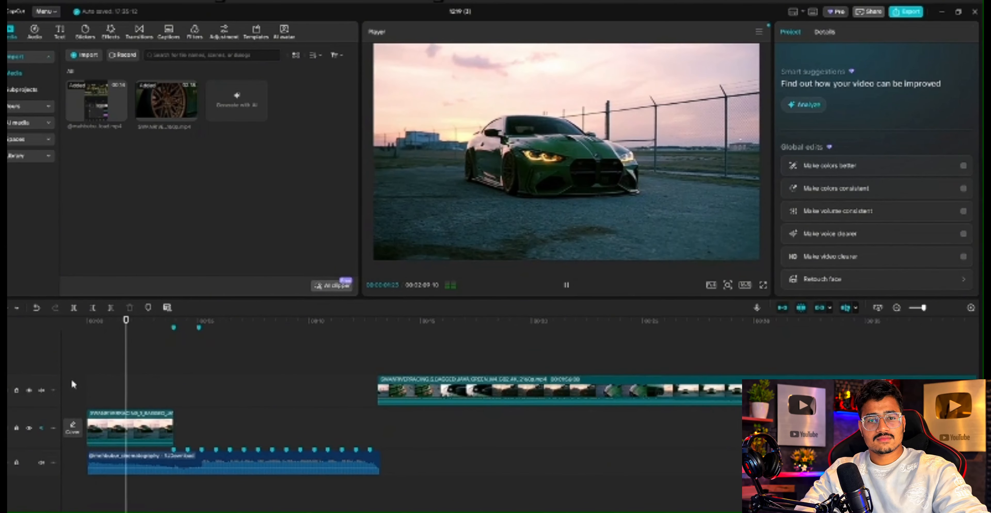
{"action": "key", "text": "space"}
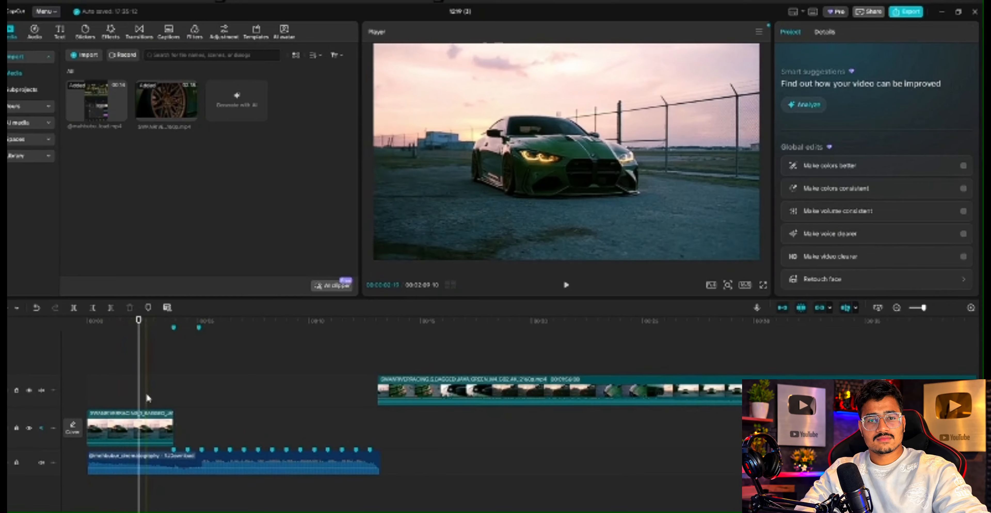
Apply a custom speed curve to the first car clip and lower its first inner point into slow motion
{"action": "left_click", "coordinate": [162, 427]}
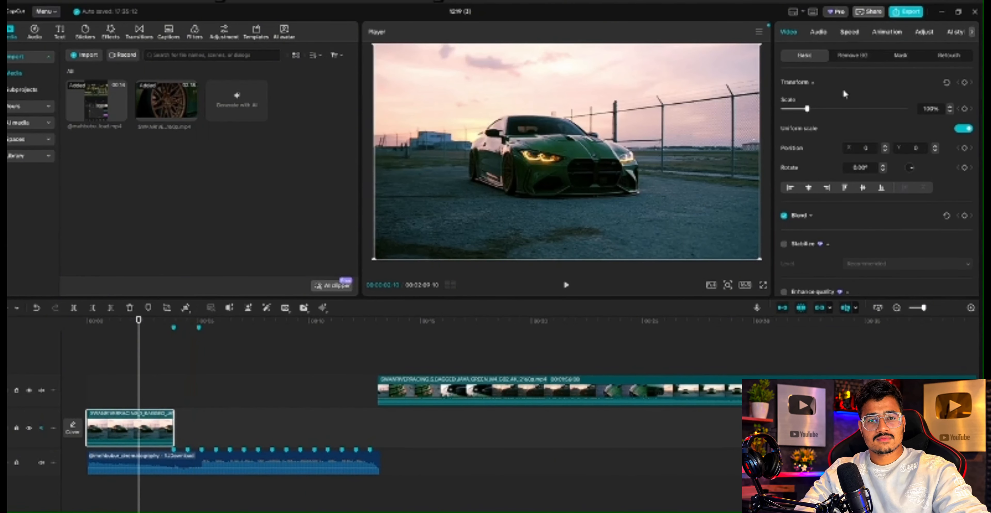
{"action": "left_click", "coordinate": [847, 32]}
{"action": "left_click", "coordinate": [834, 98]}
{"action": "scroll", "coordinate": [831, 185], "scroll_direction": "down", "scroll_amount": 2}
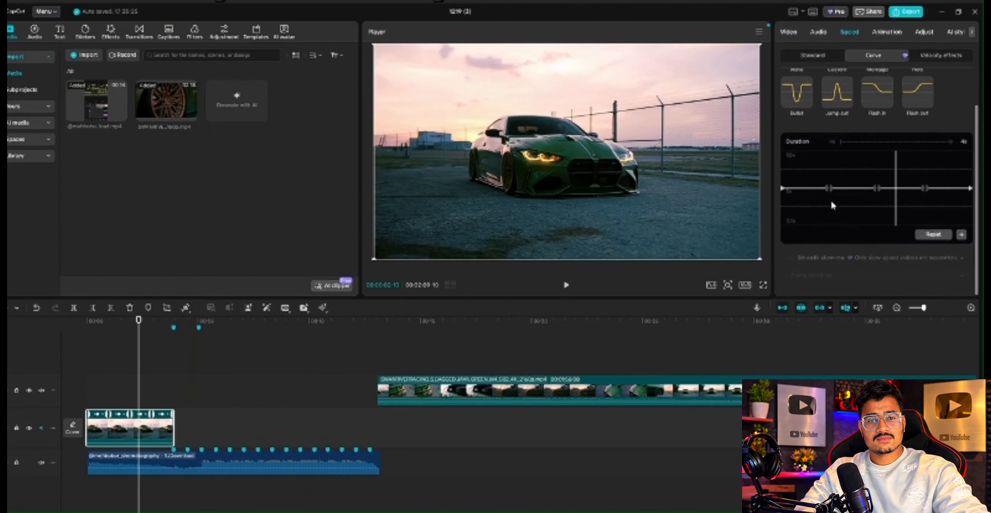
{"action": "left_click_drag", "start_coordinate": [829, 188], "coordinate": [826, 213]}
Delete the two remaining inner points of the speed curve and lower its end point level with the slowed first point
{"action": "left_click", "coordinate": [878, 189]}
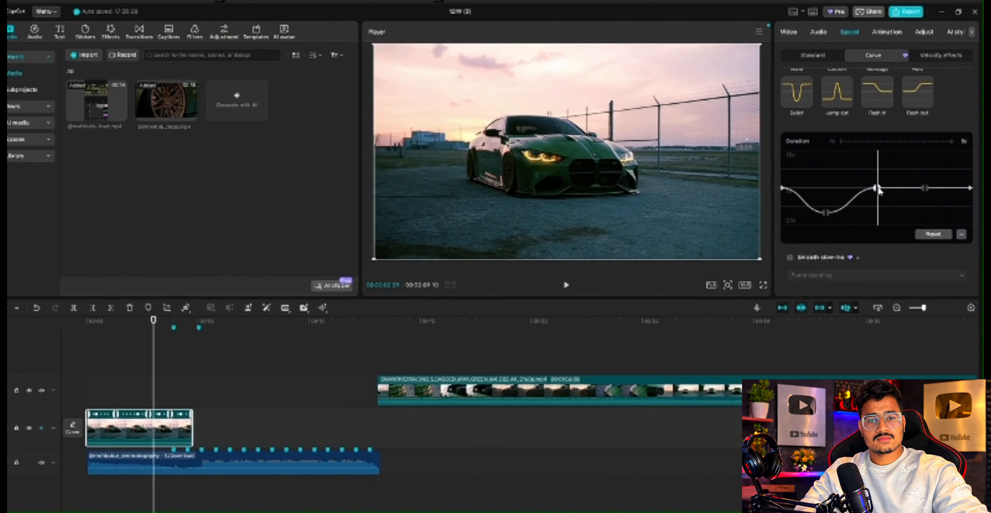
{"action": "left_click", "coordinate": [960, 234]}
{"action": "left_click", "coordinate": [923, 189]}
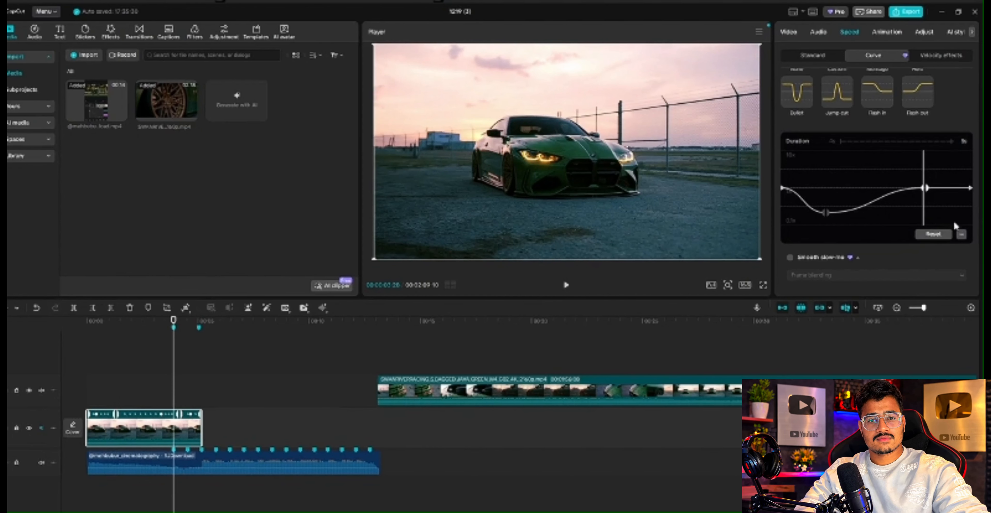
{"action": "left_click", "coordinate": [960, 234]}
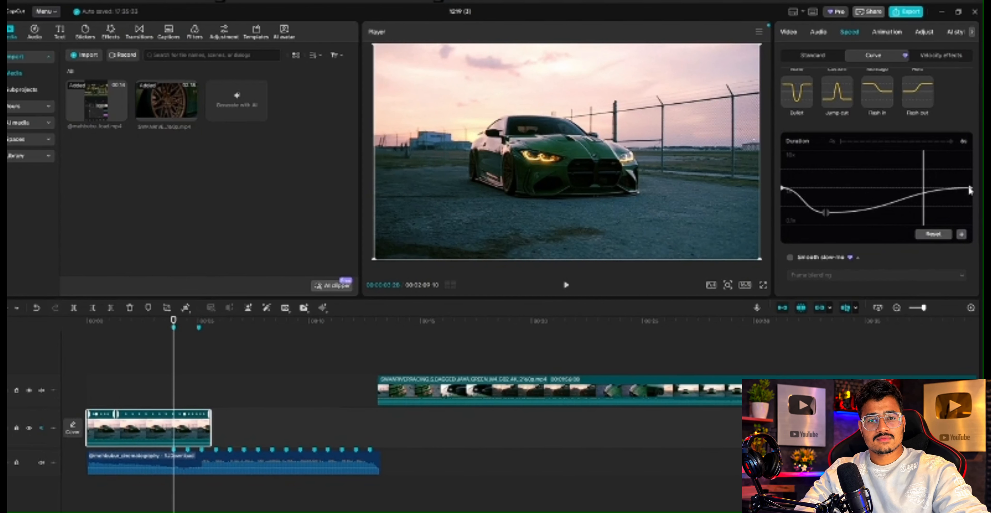
{"action": "left_click", "coordinate": [967, 189]}
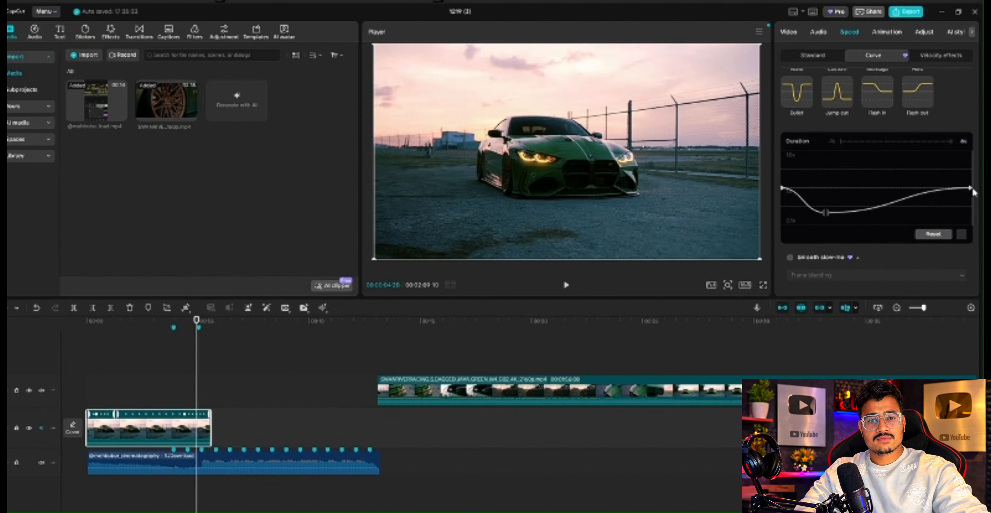
{"action": "left_click_drag", "start_coordinate": [970, 188], "coordinate": [970, 212]}
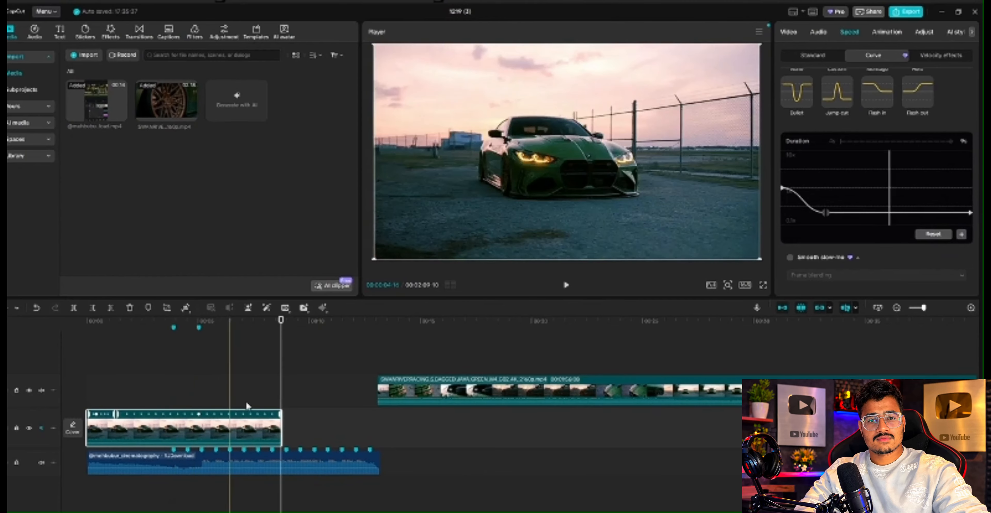
Trim the slowed clip's end back to the first beat at 00:00:03:27, and delete the stray timeline marker near 00:00:05:01
{"action": "left_click_drag", "start_coordinate": [284, 428], "coordinate": [174, 428]}
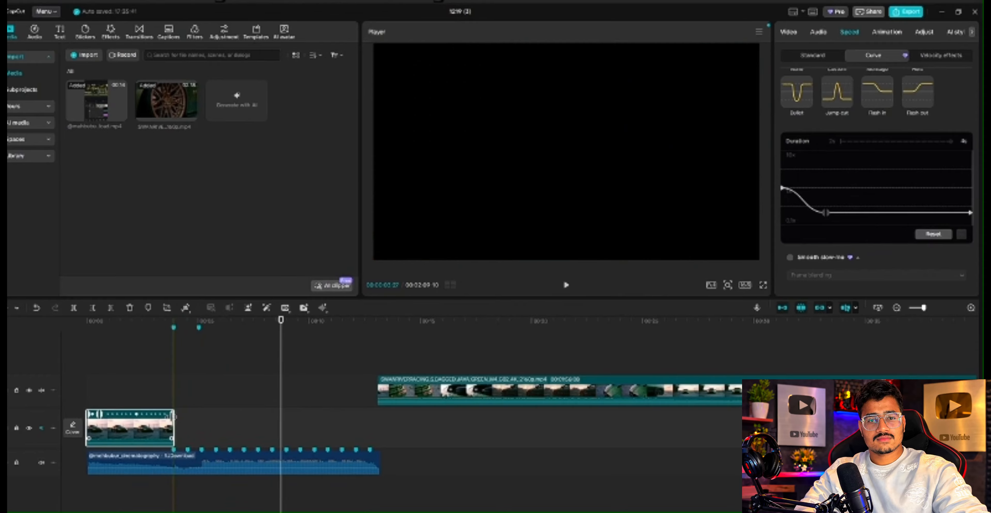
{"action": "left_click_drag", "start_coordinate": [188, 321], "coordinate": [198, 320]}
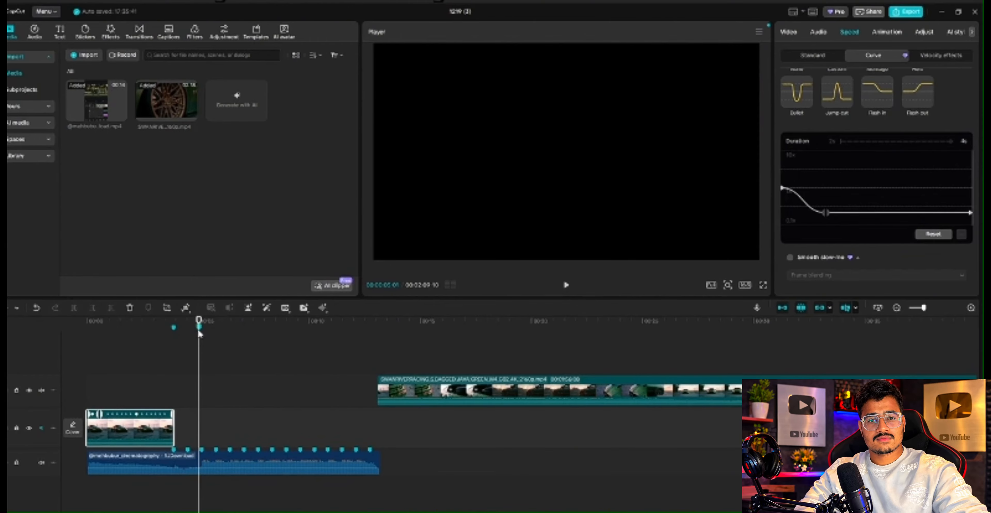
{"action": "right_click", "coordinate": [199, 331]}
{"action": "left_click", "coordinate": [226, 338]}
Enable Smooth slow-mo with Optical flow for the first car clip and check its processing status
{"action": "left_click", "coordinate": [790, 258]}
{"action": "left_click", "coordinate": [877, 275]}
{"action": "left_click", "coordinate": [807, 316]}
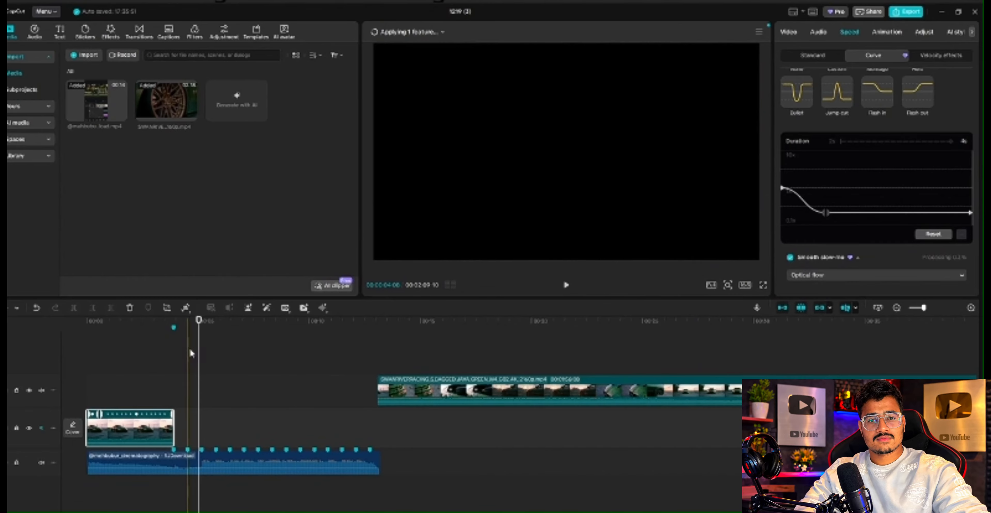
{"action": "left_click", "coordinate": [137, 361]}
{"action": "left_click", "coordinate": [113, 361]}
{"action": "left_click", "coordinate": [144, 429]}
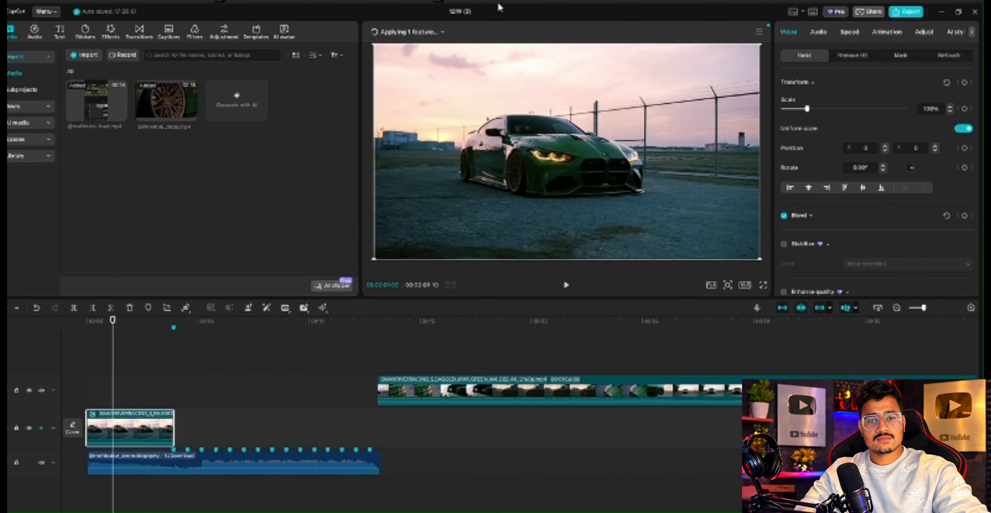
{"action": "left_click", "coordinate": [423, 30]}
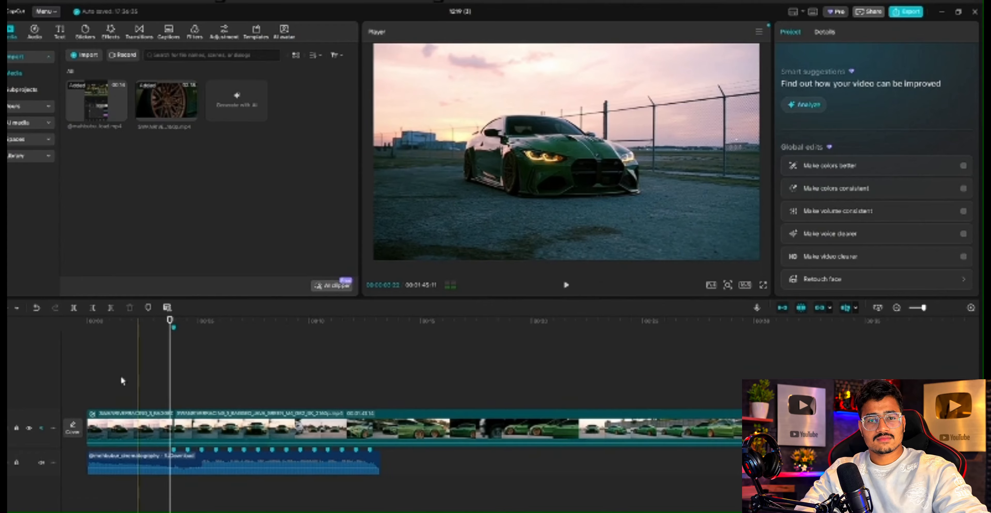
Play the timeline from the start through the slowed clip into the following car shot
{"action": "left_click", "coordinate": [95, 369]}
{"action": "key", "text": "space"}
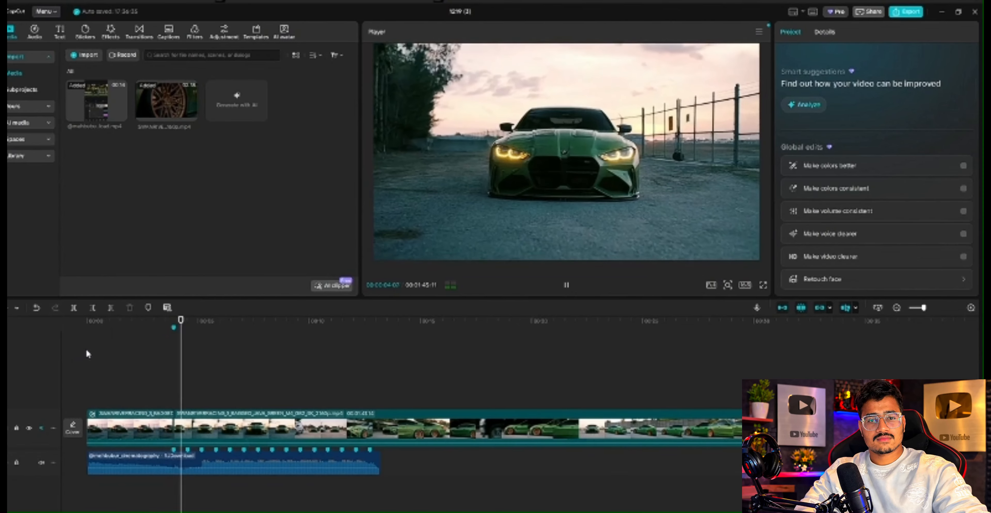
{"action": "key", "text": "space"}
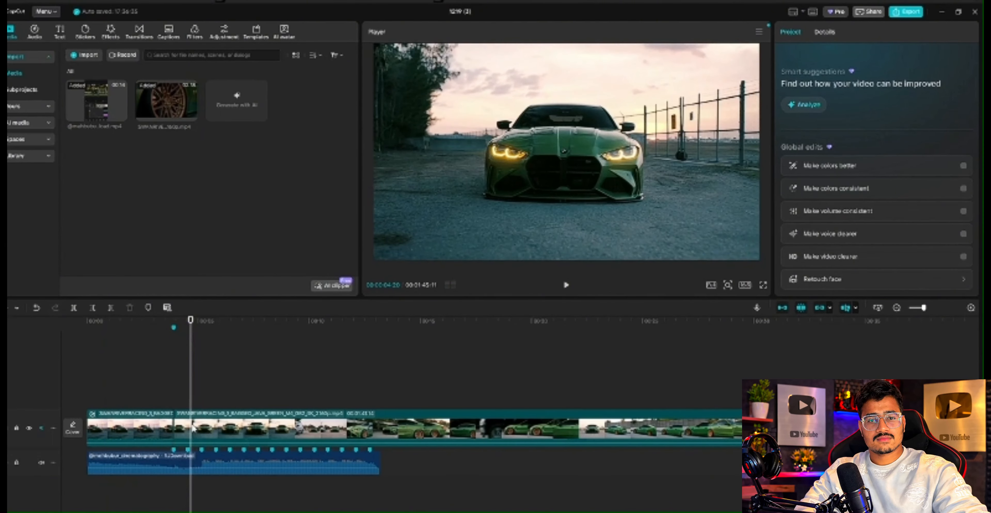
Move the remaining footage to the track above at about 00:00:11:01, and extend the first clip's end to the second beat marker
{"action": "left_click_drag", "start_coordinate": [267, 413], "coordinate": [380, 384]}
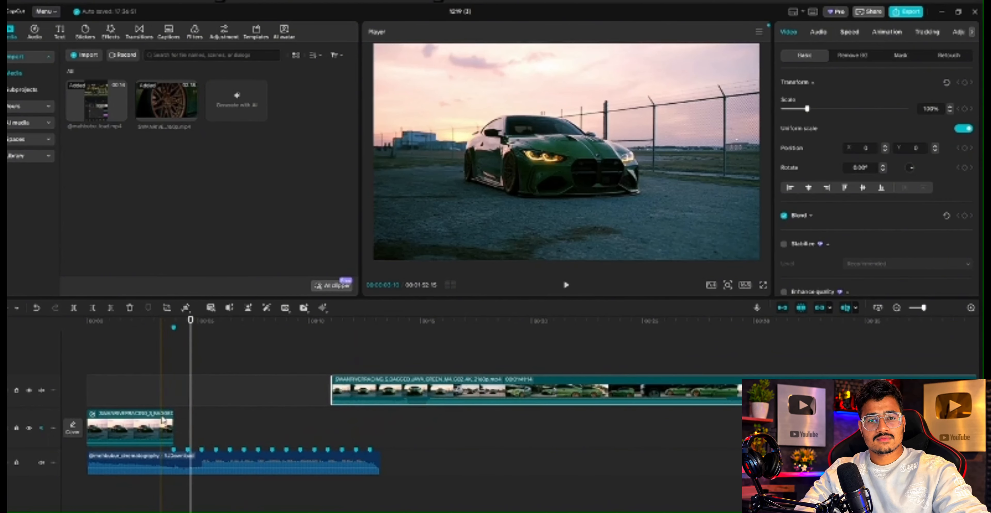
{"action": "left_click", "coordinate": [172, 431]}
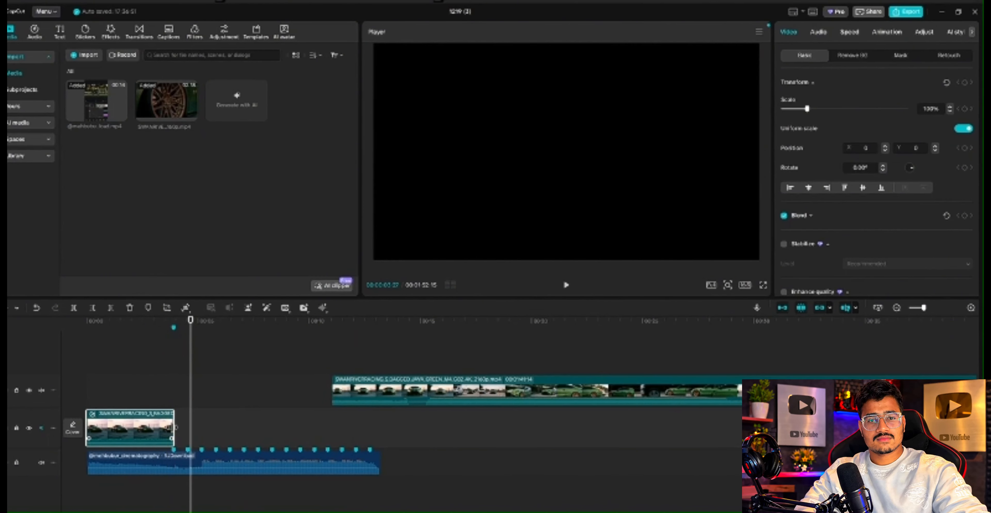
{"action": "left_click_drag", "start_coordinate": [176, 427], "coordinate": [187, 427]}
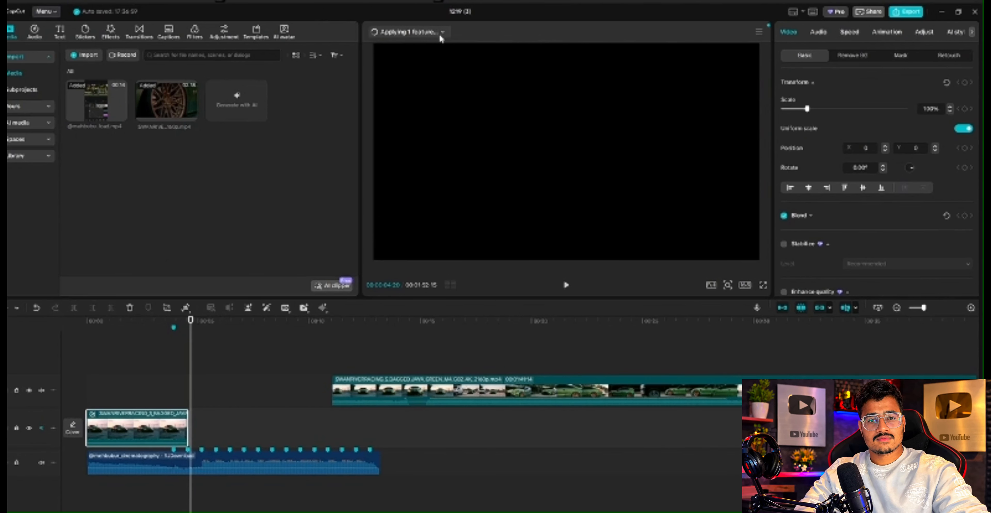
{"action": "left_click", "coordinate": [183, 358]}
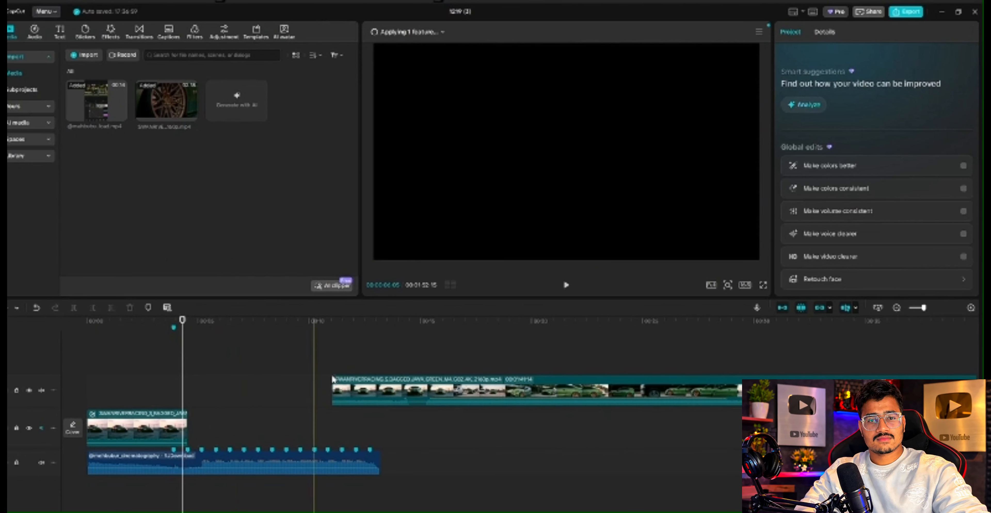
Create a freeze frame from the very first frame of the front-view footage on the upper track
{"action": "left_click", "coordinate": [333, 381]}
{"action": "left_click", "coordinate": [332, 369]}
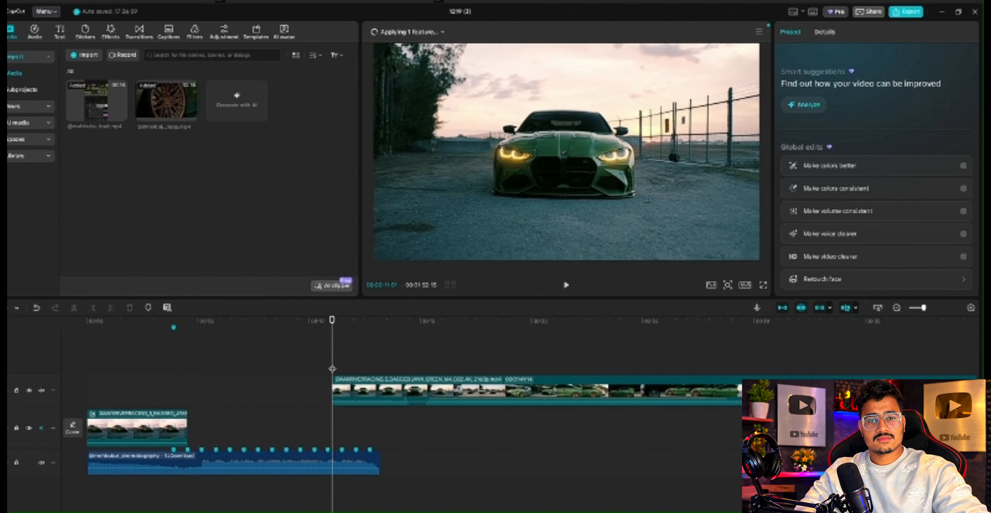
{"action": "left_click", "coordinate": [336, 367]}
{"action": "left_click", "coordinate": [356, 403]}
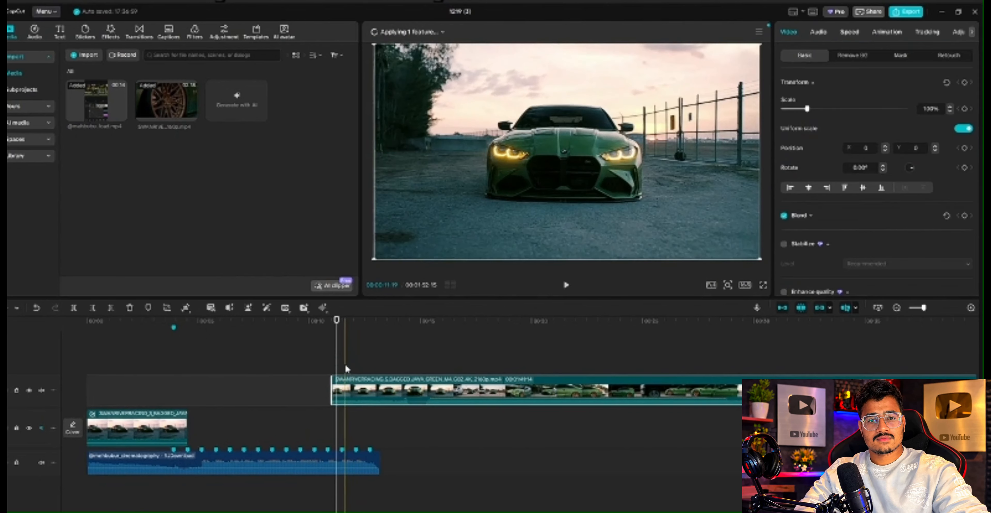
{"action": "left_click", "coordinate": [332, 361]}
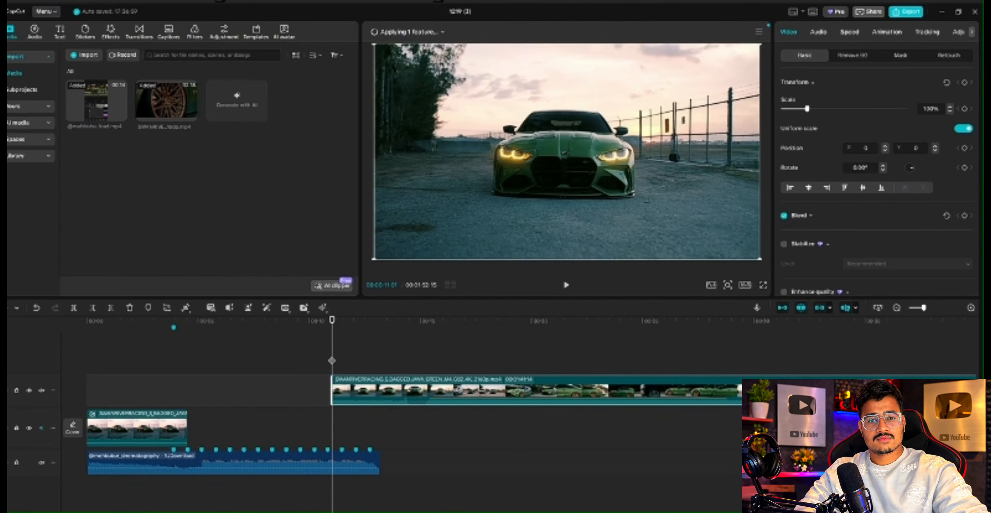
{"action": "left_click", "coordinate": [186, 308]}
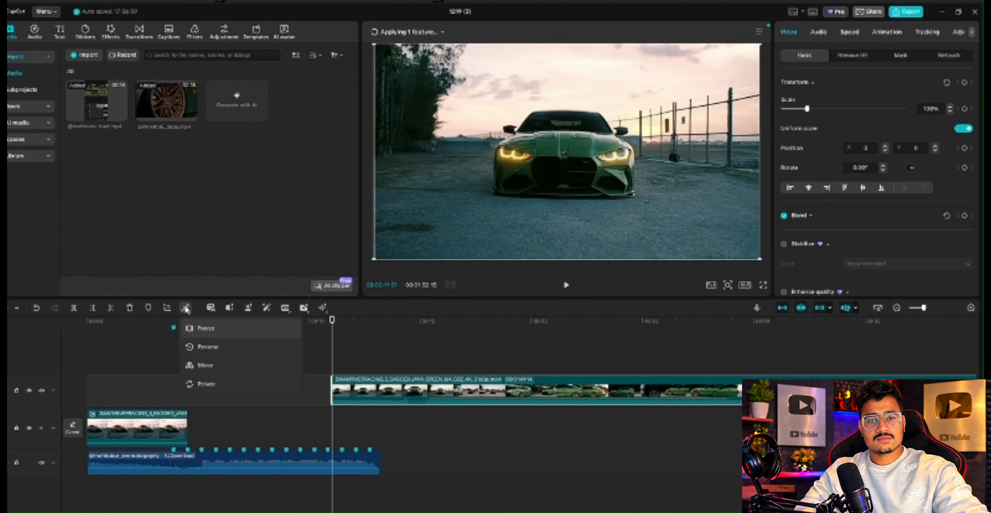
{"action": "left_click", "coordinate": [186, 308]}
{"action": "left_click", "coordinate": [199, 323]}
Place the freeze frame above the end of the first clip and cut away all but its short opening piece
{"action": "left_click_drag", "start_coordinate": [368, 392], "coordinate": [217, 397]}
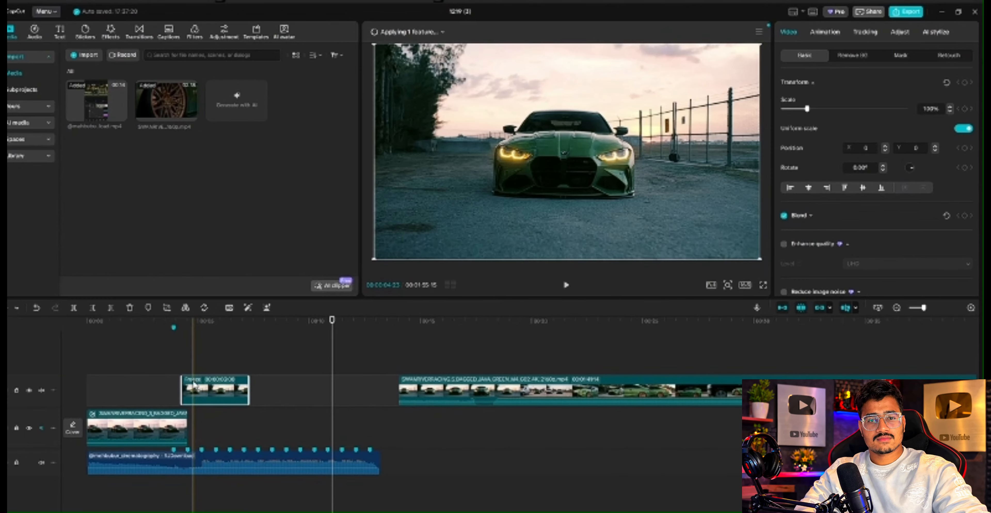
{"action": "key", "text": "ctrl+b"}
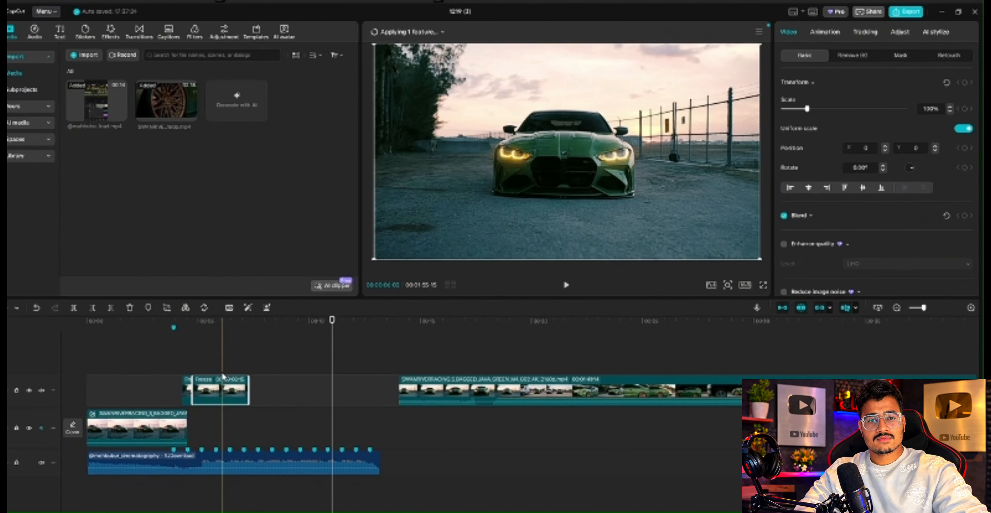
{"action": "key", "text": "Delete"}
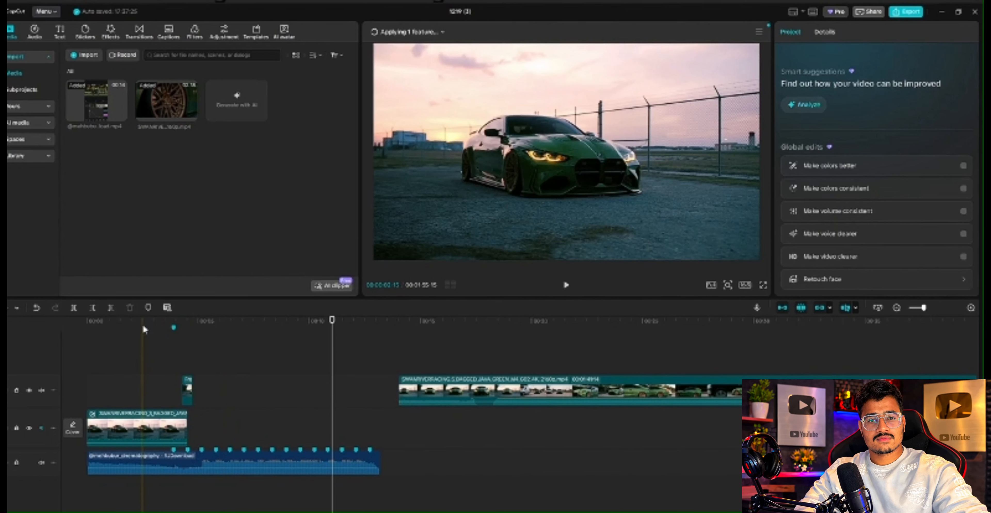
Check the processing status of the first clip's Smooth slow-mo
{"action": "scroll", "coordinate": [143, 327], "scroll_direction": "up", "scroll_amount": 2}
{"action": "scroll", "coordinate": [144, 327], "scroll_direction": "down", "scroll_amount": 1}
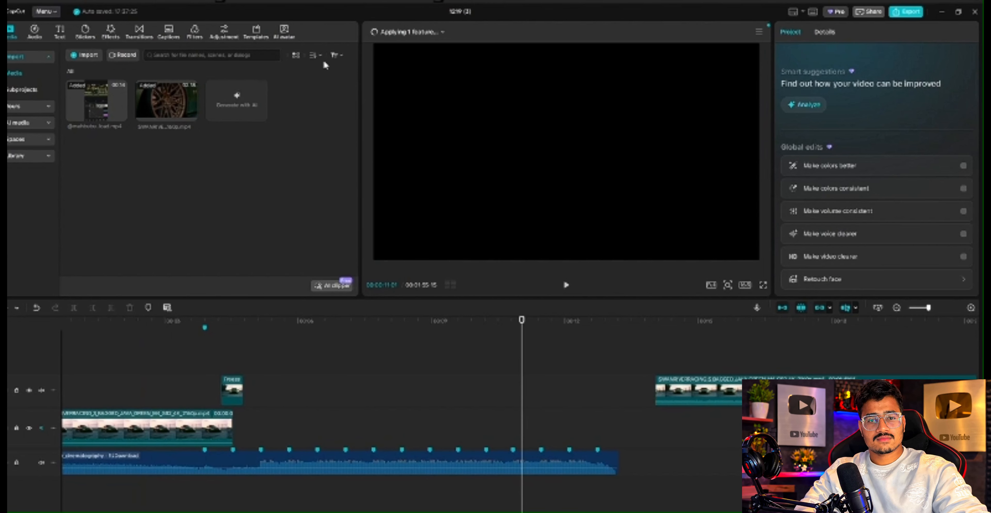
{"action": "left_click", "coordinate": [433, 34]}
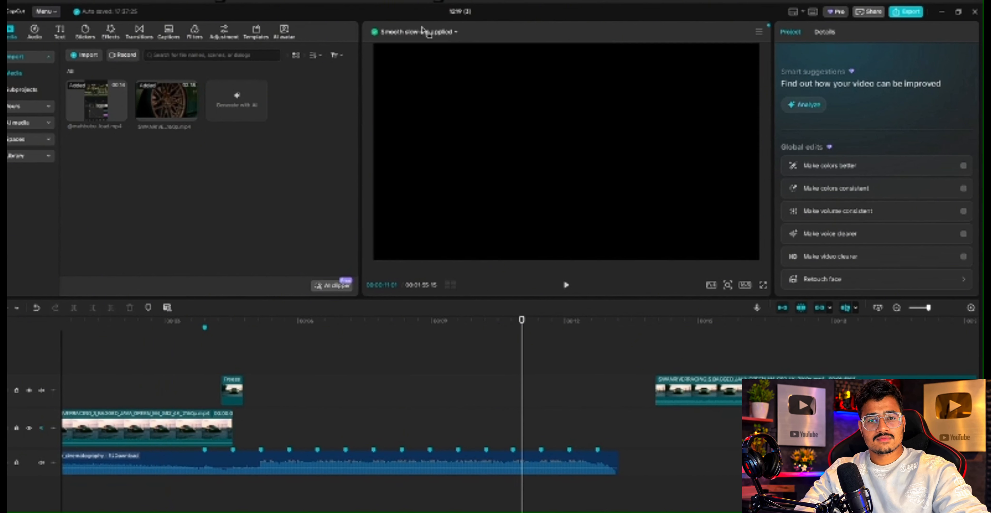
Play the edit from the beginning through the end of the first clip to review its slow motion
{"action": "left_click", "coordinate": [123, 372]}
{"action": "key", "text": "Home"}
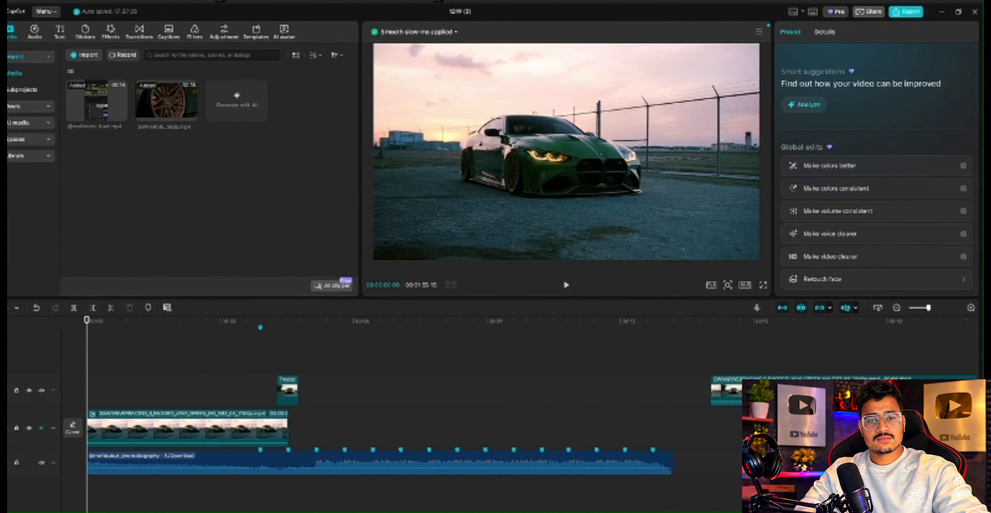
{"action": "key", "text": "space"}
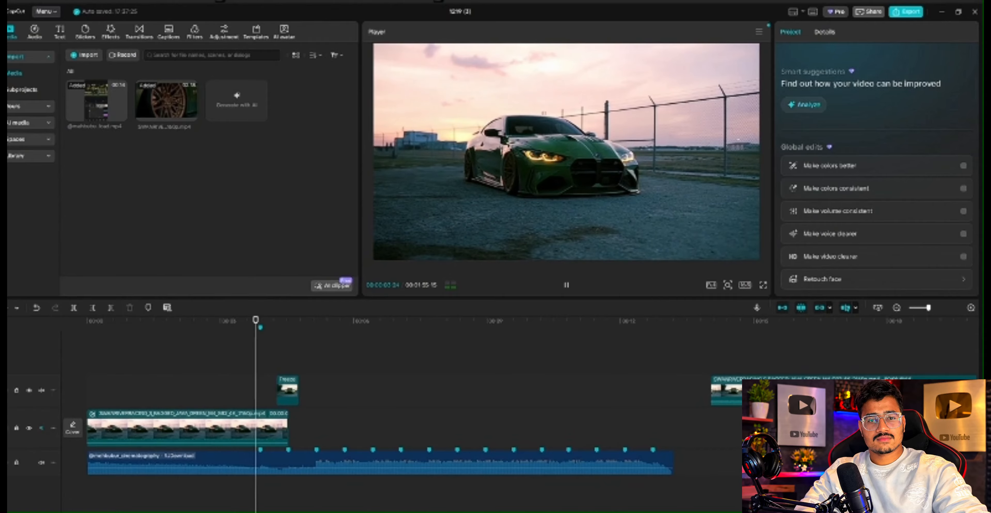
{"action": "key", "text": "space"}
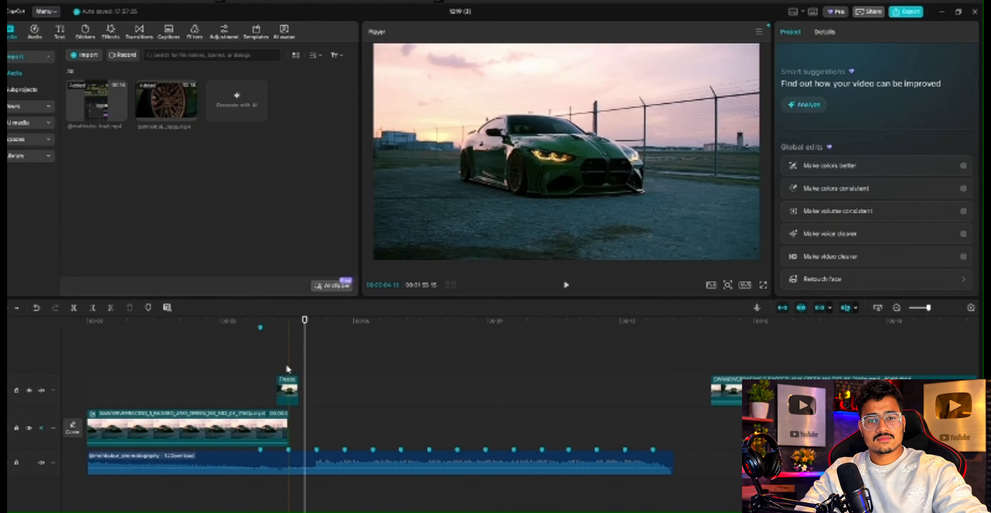
Cut the car out of the freeze frame by enabling Auto removal on its background
{"action": "left_click", "coordinate": [287, 386]}
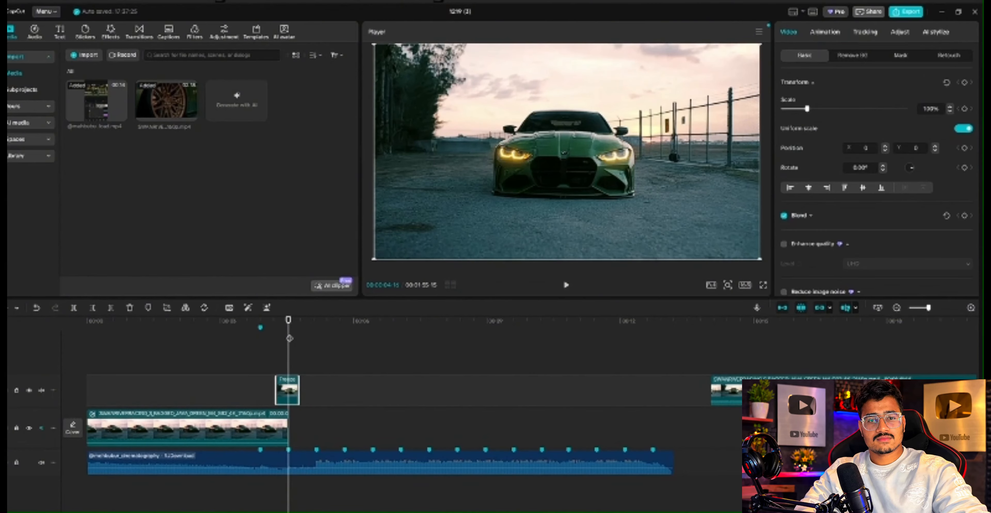
{"action": "left_click", "coordinate": [852, 56]}
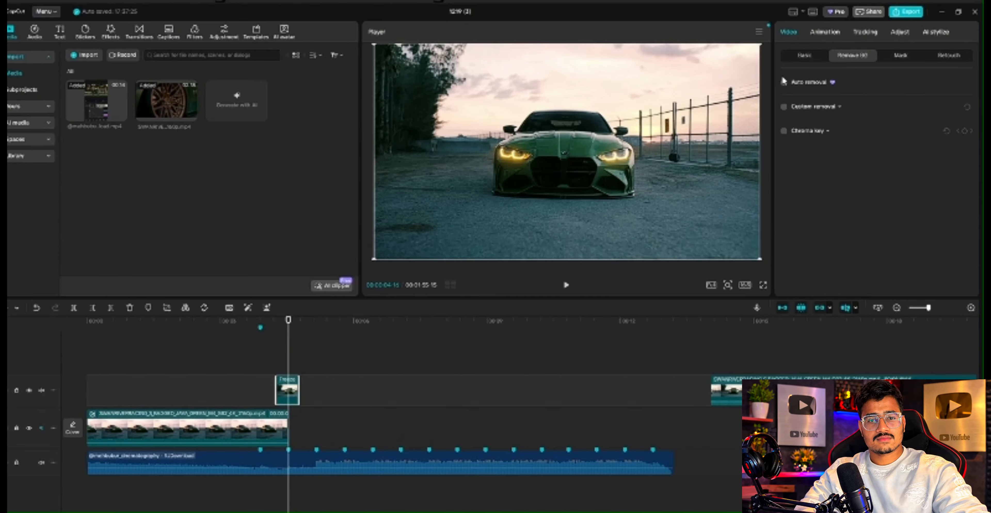
{"action": "left_click", "coordinate": [784, 84]}
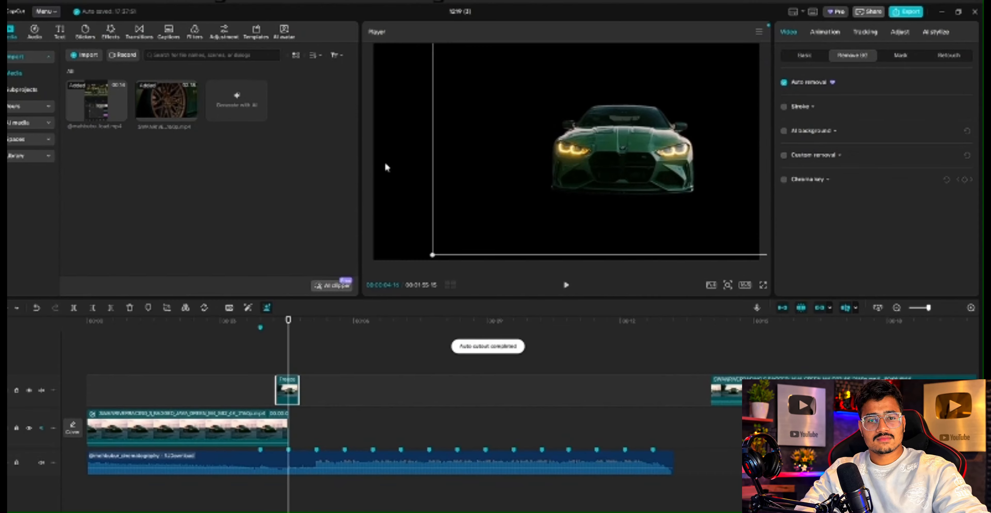
Preview the car cutout over the first clip and undo its last repositioning in the frame
{"action": "left_click", "coordinate": [237, 356]}
{"action": "left_click_drag", "start_coordinate": [288, 356], "coordinate": [280, 355]}
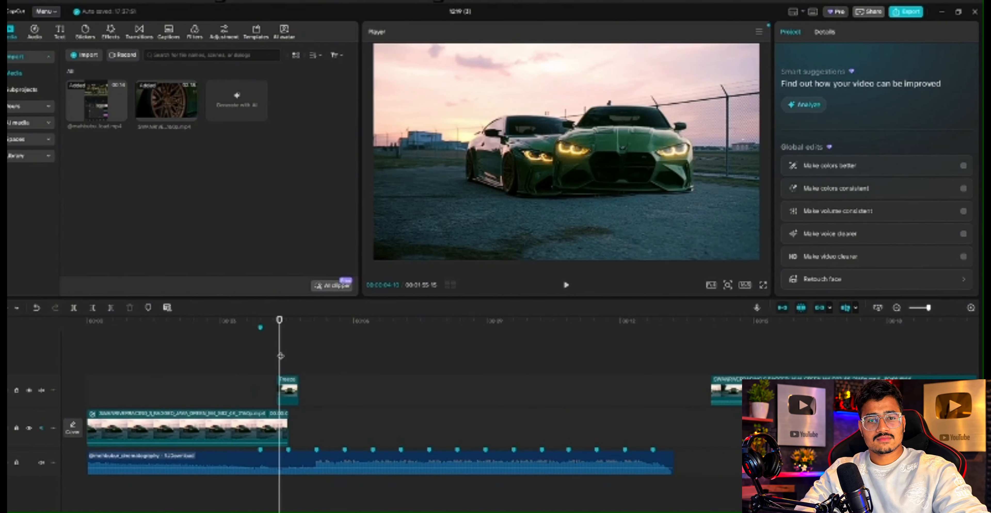
{"action": "key", "text": "ctrl+z"}
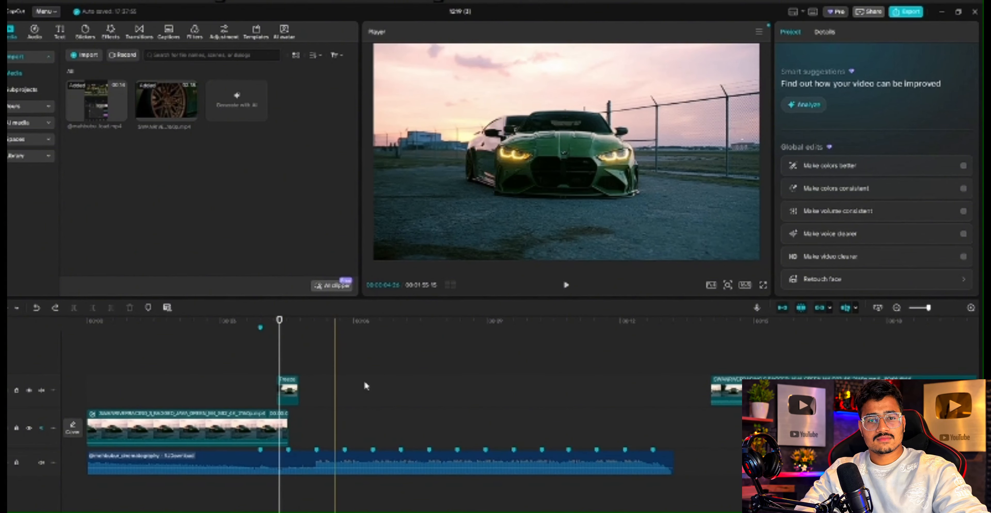
Move the remaining footage up to a new track and fill the main track with a short piece up to the third beat marker
{"action": "left_click_drag", "start_coordinate": [715, 400], "coordinate": [853, 336]}
{"action": "key", "text": "ctrl+b"}
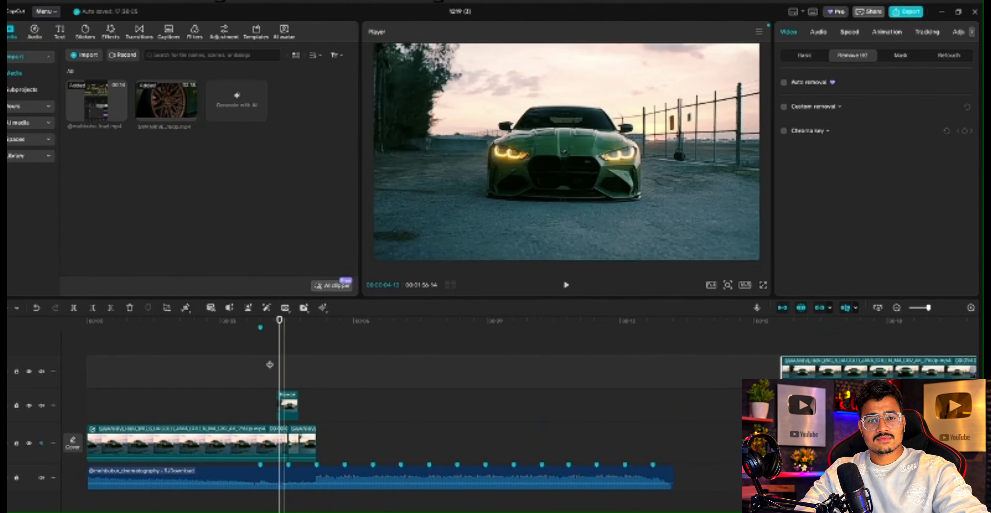
Try shifting the car cutout up and to the right in the frame and undo the moves
{"action": "left_click", "coordinate": [288, 401]}
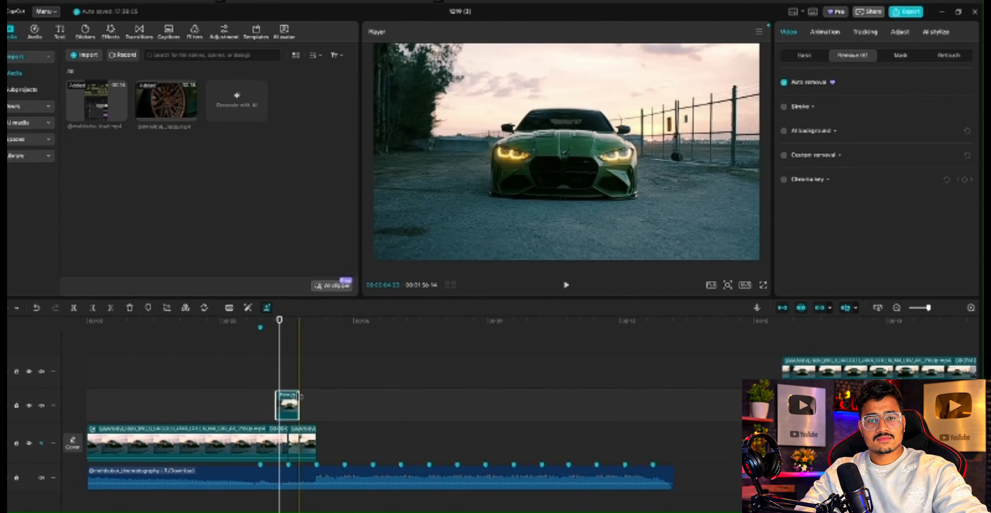
{"action": "scroll", "coordinate": [305, 394], "scroll_direction": "up", "scroll_amount": 3}
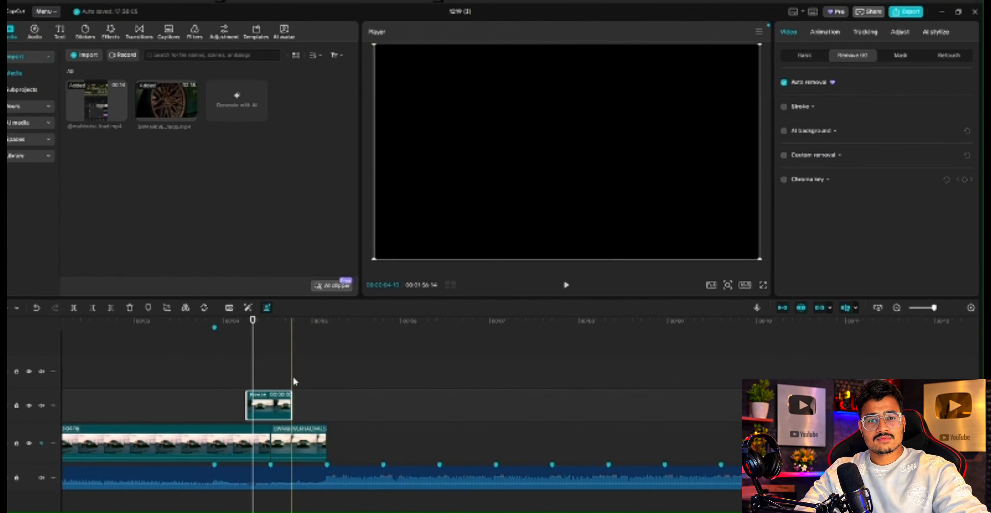
{"action": "left_click_drag", "start_coordinate": [556, 122], "coordinate": [580, 113]}
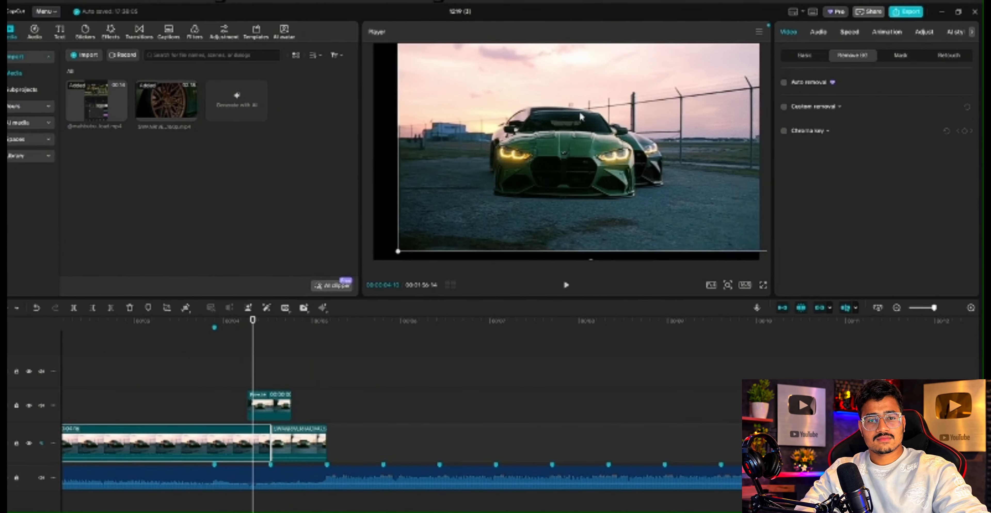
{"action": "key", "text": "ctrl+z"}
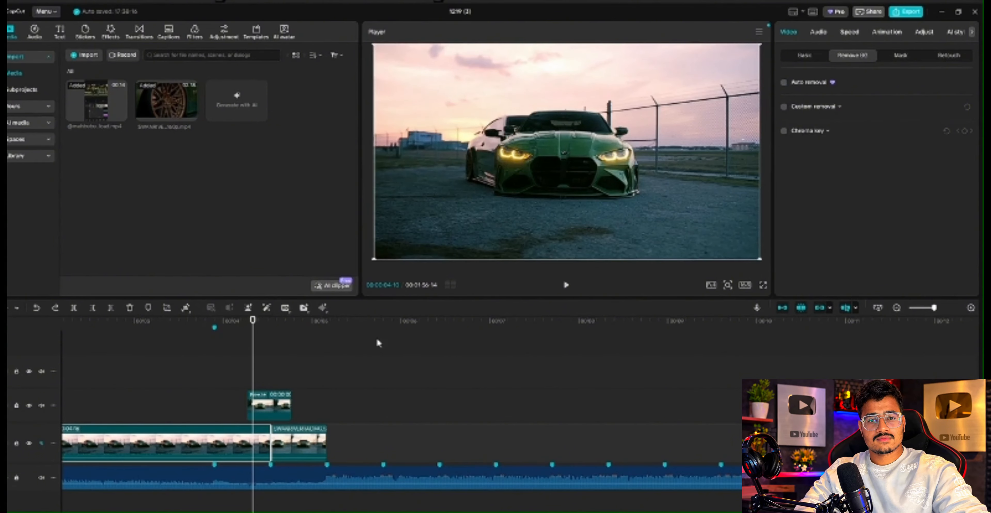
{"action": "left_click", "coordinate": [277, 402]}
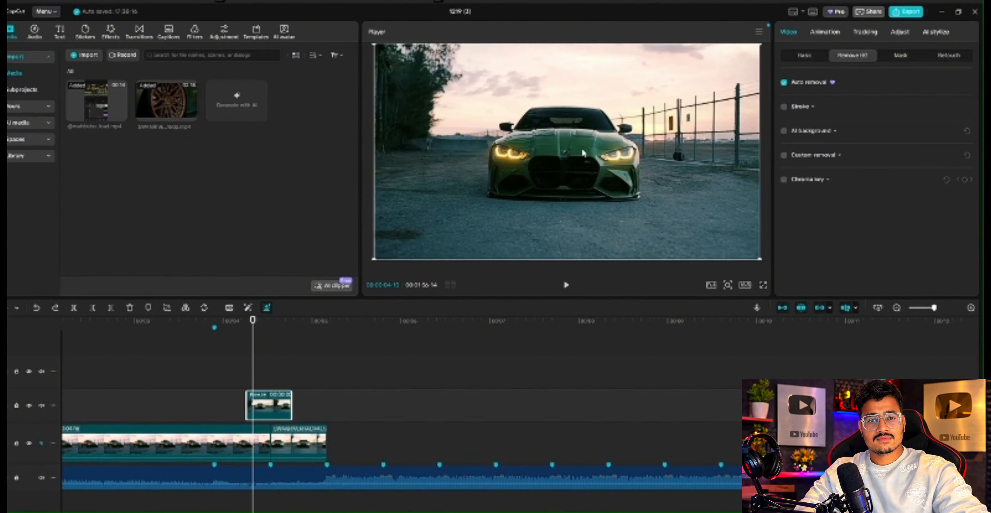
{"action": "left_click_drag", "start_coordinate": [581, 152], "coordinate": [606, 132]}
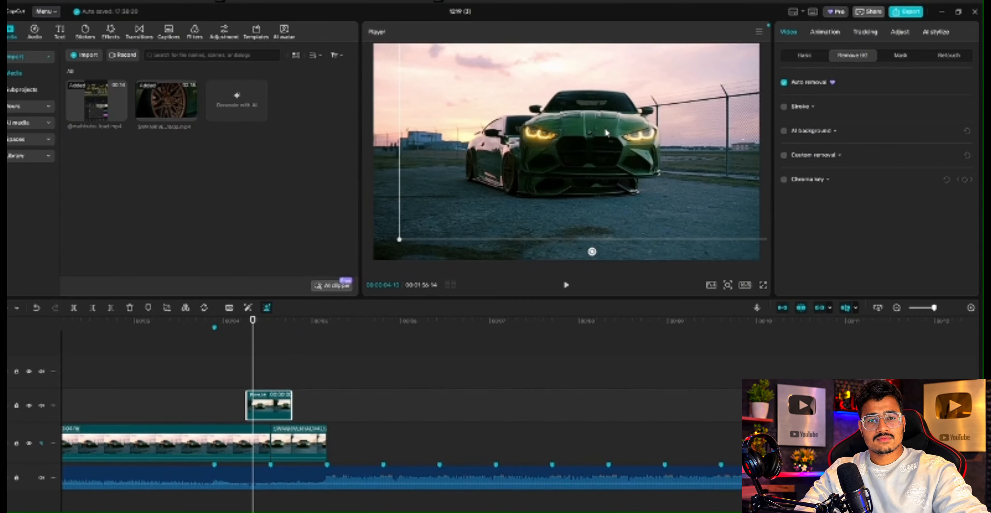
{"action": "key", "text": "ctrl+z"}
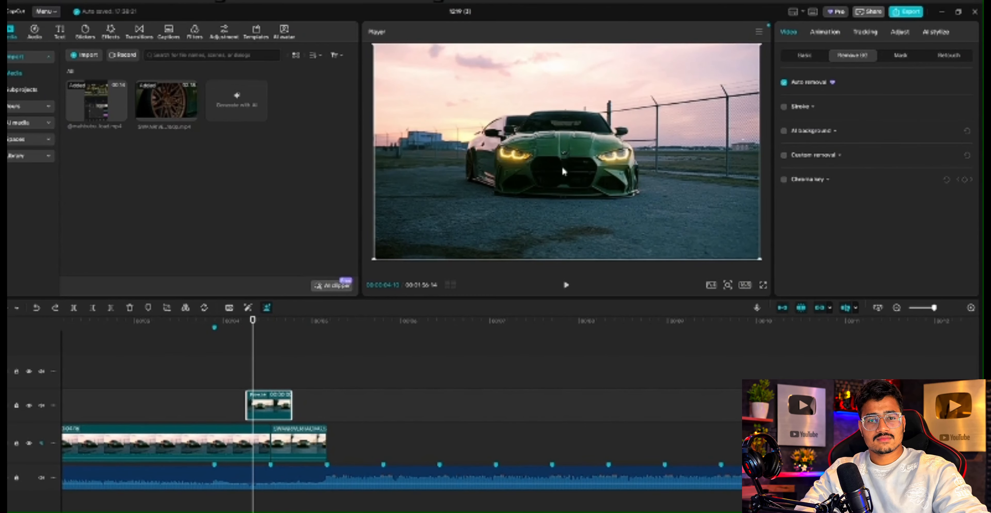
Trim the freeze frame's end to just past the first clip's end and show its basic transform settings
{"action": "left_click_drag", "start_coordinate": [254, 363], "coordinate": [283, 364]}
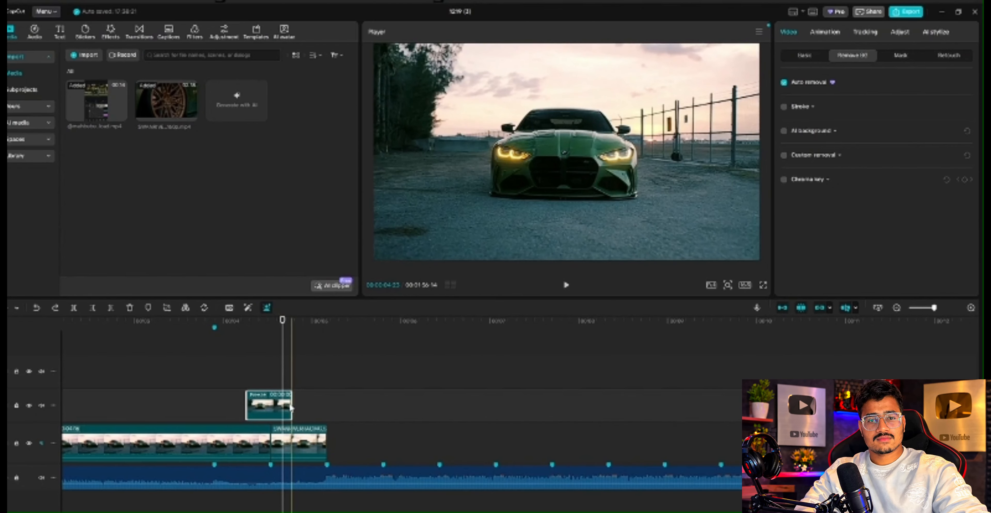
{"action": "left_click_drag", "start_coordinate": [292, 402], "coordinate": [282, 403]}
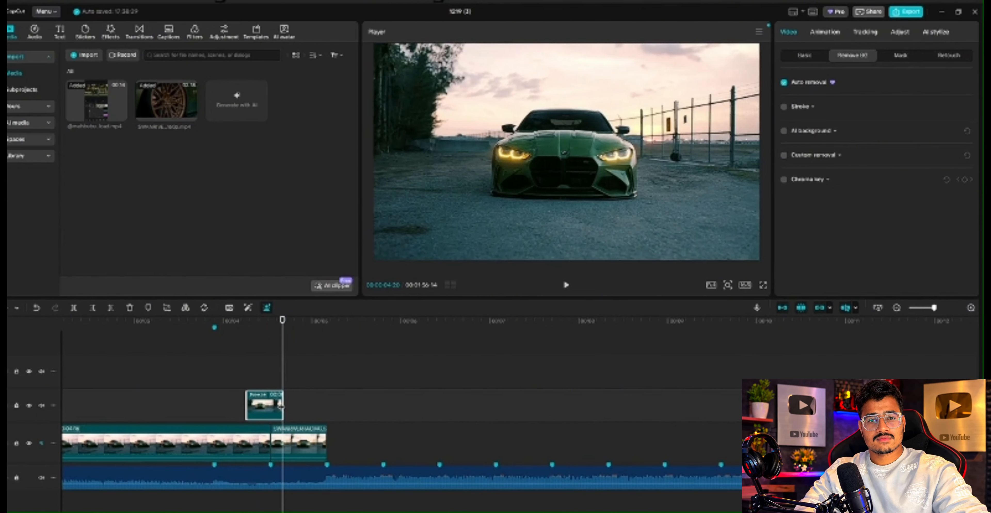
{"action": "left_click", "coordinate": [803, 57]}
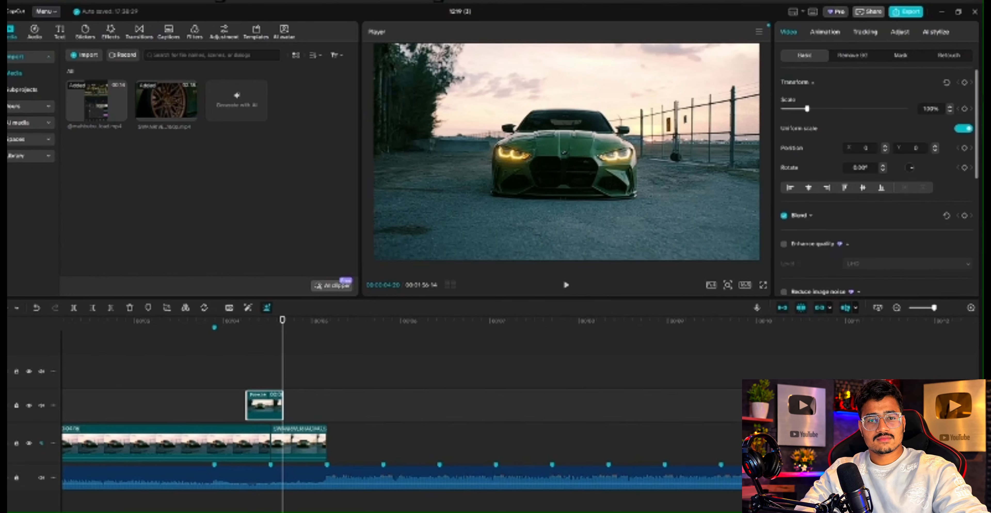
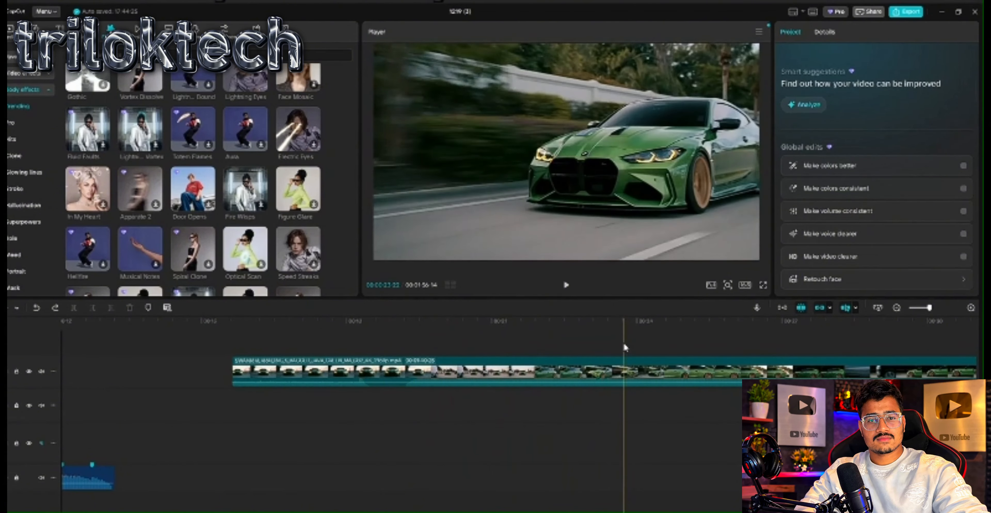
Cut away the start of the remaining footage up to the moving front-view shot and place the rest on the main track
{"action": "left_click", "coordinate": [621, 343]}
{"action": "key", "text": "q"}
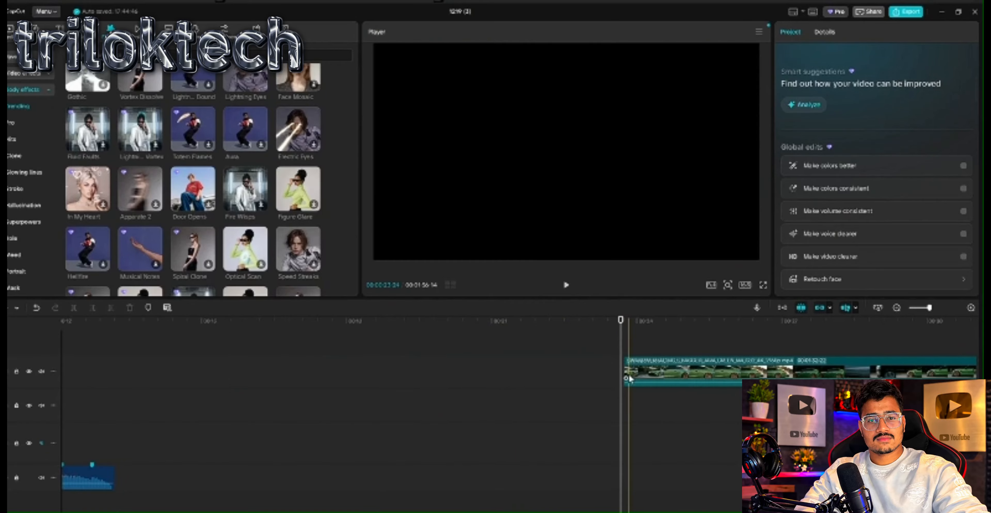
{"action": "left_click_drag", "start_coordinate": [667, 372], "coordinate": [305, 427]}
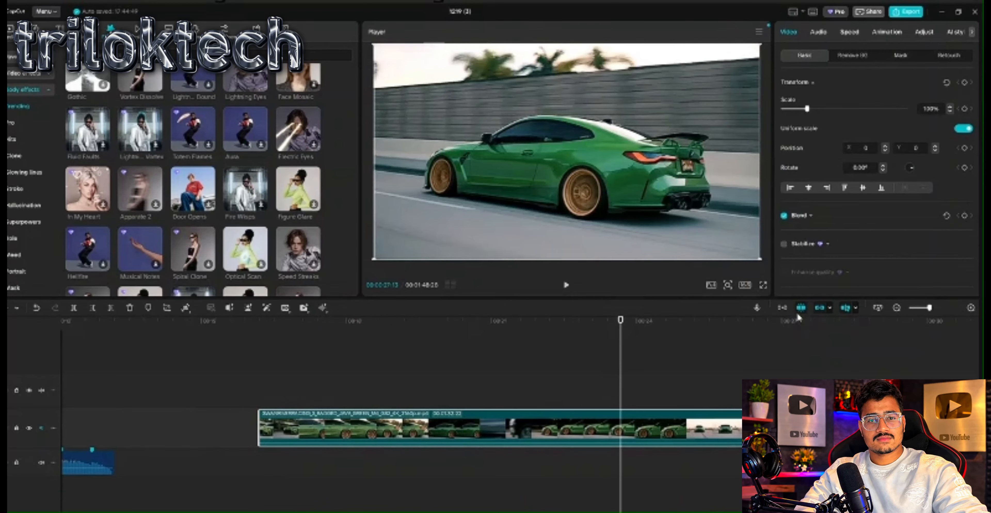
Turn on the main track magnet so the footage closes up against the preceding clip
{"action": "left_click", "coordinate": [782, 308]}
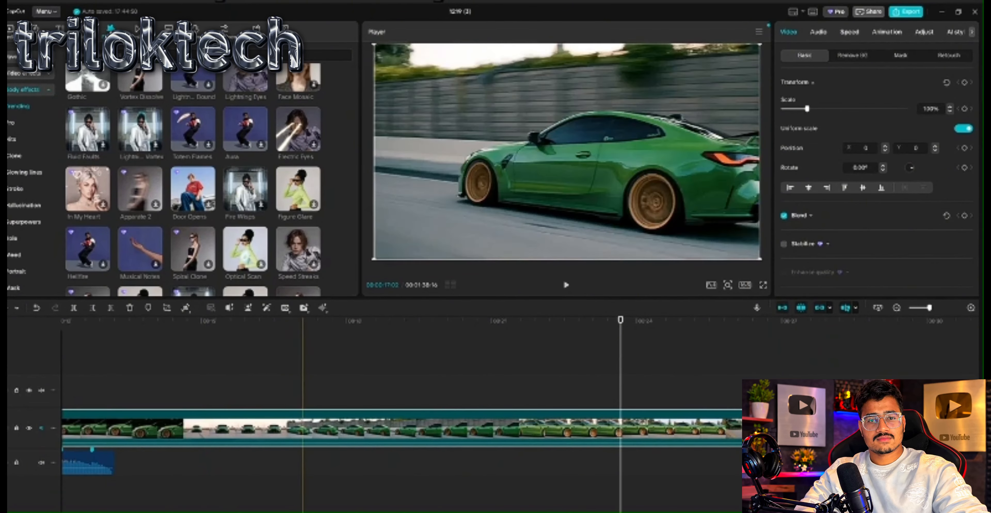
{"action": "scroll", "coordinate": [500, 394], "scroll_direction": "left", "scroll_amount": 7}
{"action": "scroll", "coordinate": [230, 357], "scroll_direction": "left", "scroll_amount": 3}
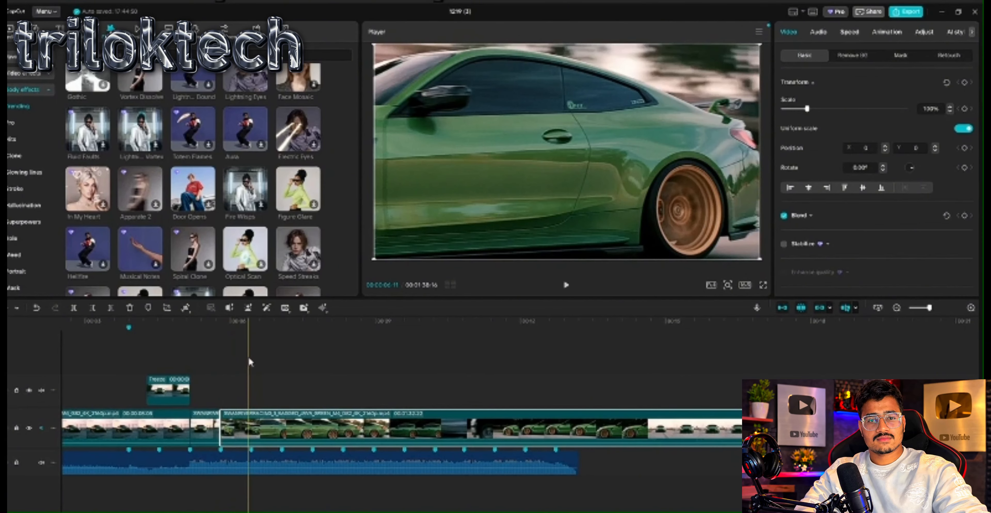
Split the driving footage just past the fifth beat marker and apply a Custom speed curve to the short opening piece
{"action": "left_click", "coordinate": [253, 362]}
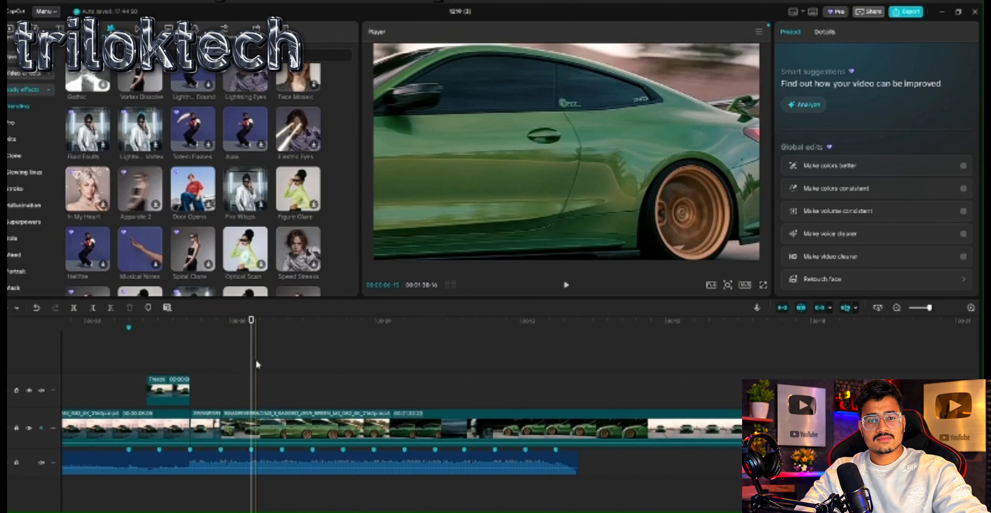
{"action": "key", "text": "ctrl+b"}
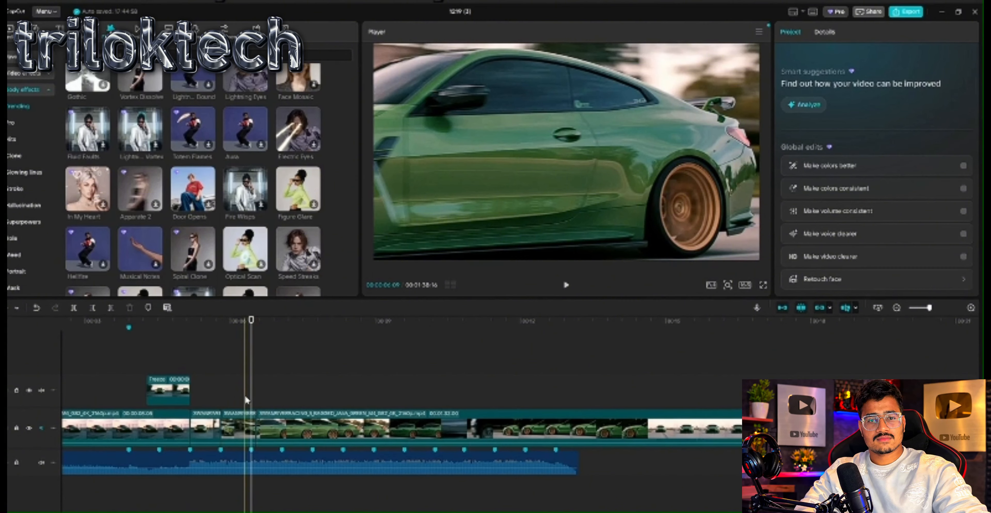
{"action": "left_click", "coordinate": [239, 427]}
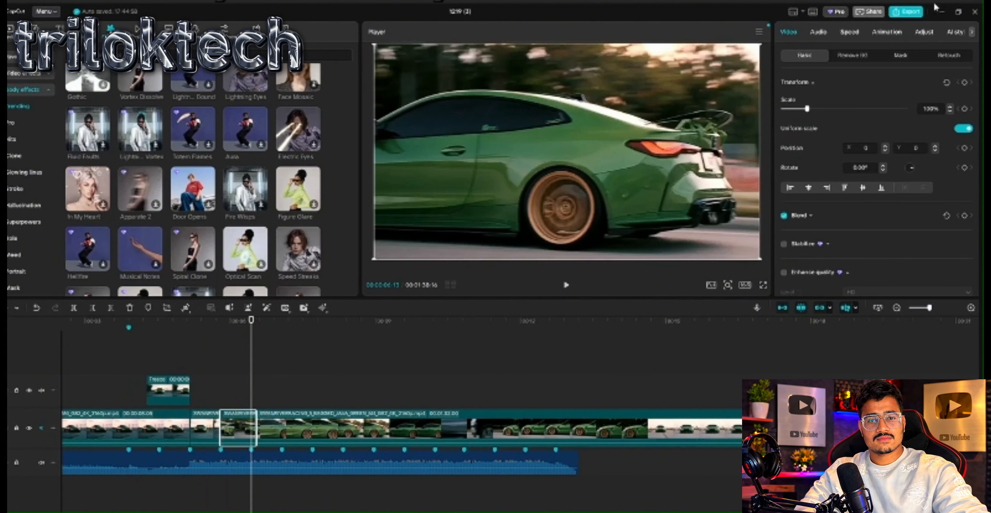
{"action": "left_click", "coordinate": [849, 32]}
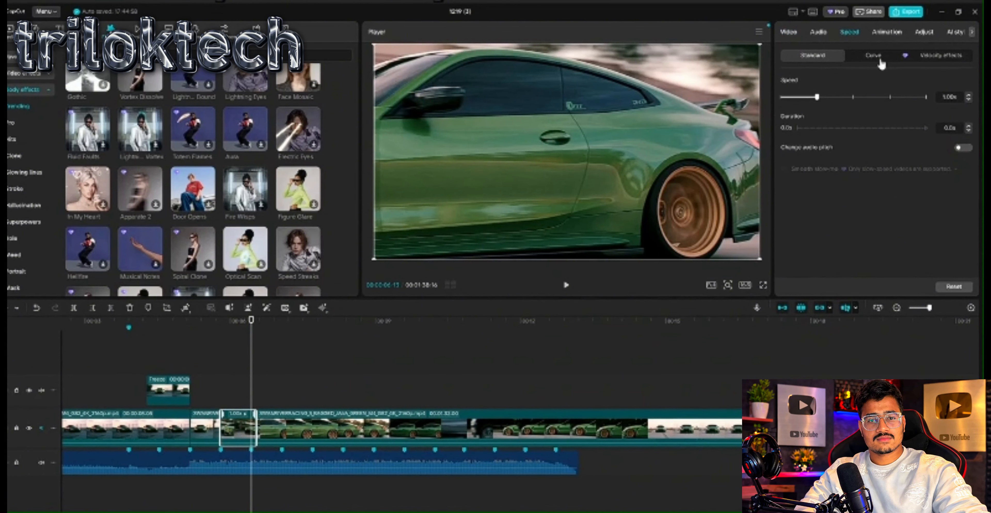
{"action": "left_click", "coordinate": [880, 63]}
{"action": "left_click", "coordinate": [829, 103]}
{"action": "scroll", "coordinate": [829, 101], "scroll_direction": "down", "scroll_amount": 1}
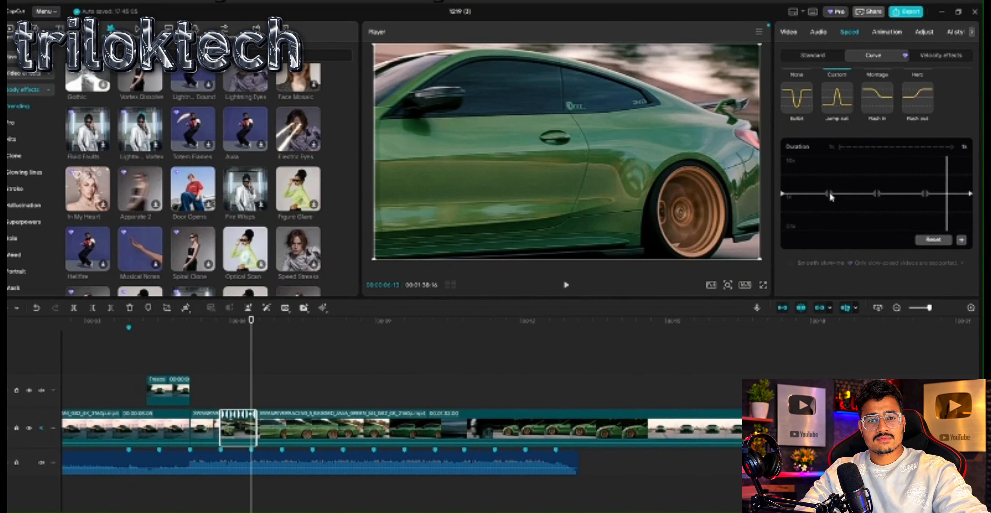
Shape the speed curve by lowering its first inner point, deleting the other two inner points, and lowering the endpoint to the same slow level
{"action": "left_click_drag", "start_coordinate": [829, 195], "coordinate": [827, 223]}
{"action": "left_click_drag", "start_coordinate": [831, 193], "coordinate": [833, 220]}
{"action": "left_click", "coordinate": [877, 193]}
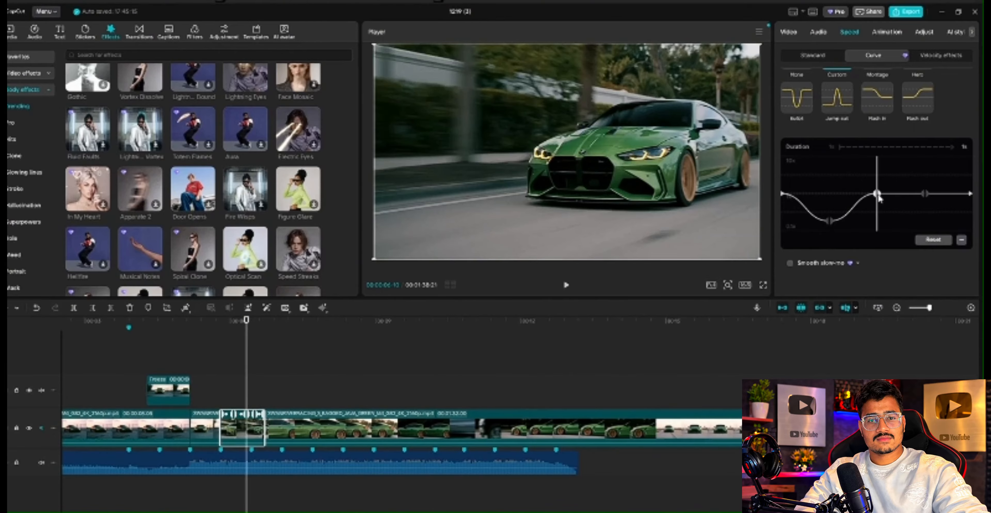
{"action": "left_click", "coordinate": [961, 239]}
{"action": "left_click", "coordinate": [923, 195]}
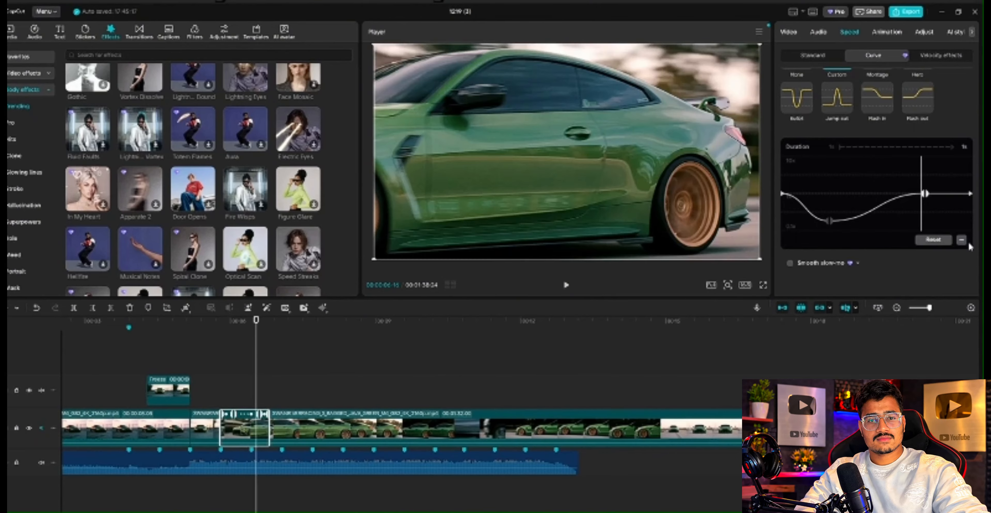
{"action": "left_click", "coordinate": [963, 241]}
{"action": "left_click_drag", "start_coordinate": [970, 197], "coordinate": [970, 220]}
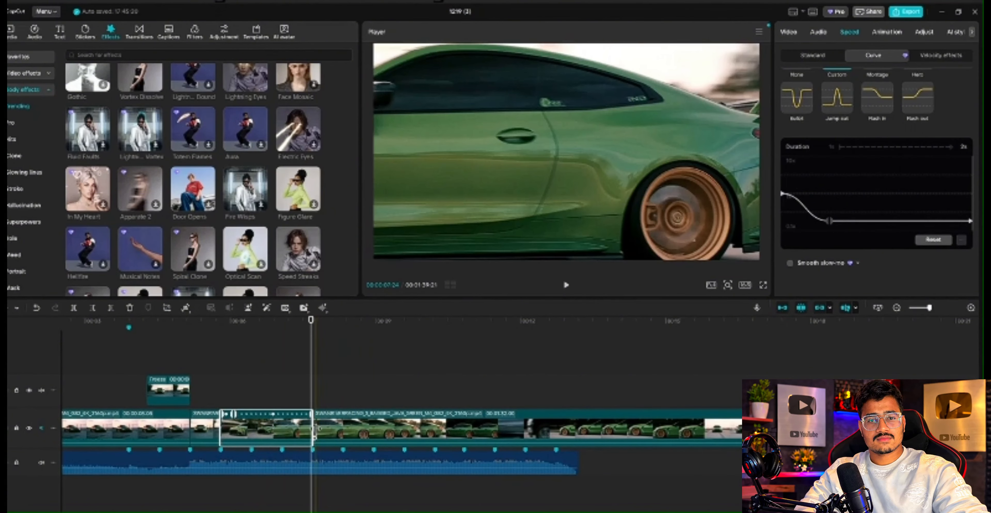
Trim the slowed piece's end to the fifth beat marker and enable Smooth slow-mo with Optical flow
{"action": "left_click_drag", "start_coordinate": [313, 426], "coordinate": [252, 426]}
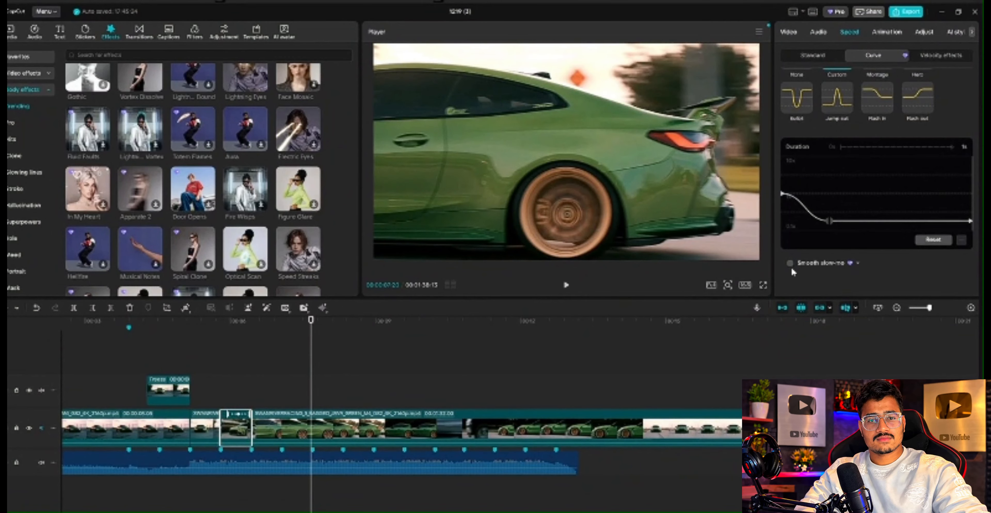
{"action": "left_click", "coordinate": [816, 265]}
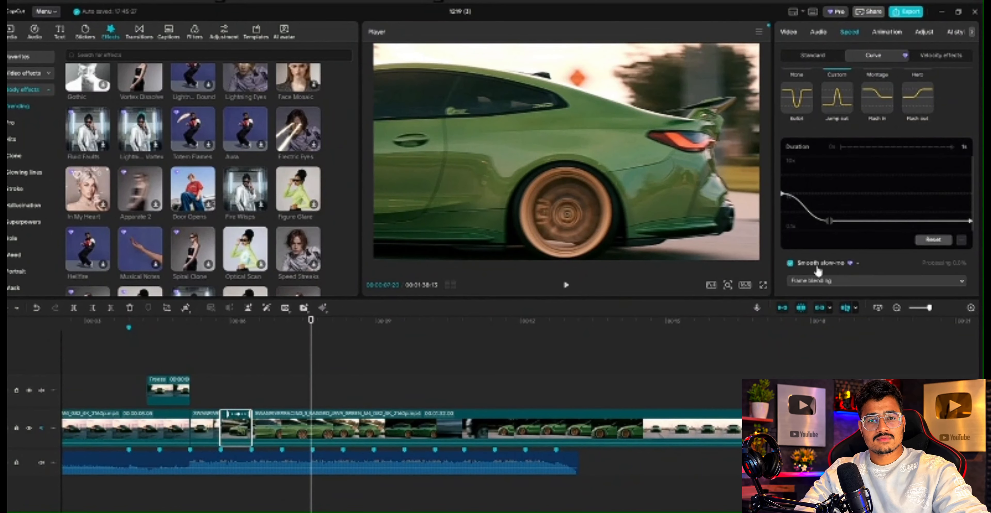
{"action": "left_click", "coordinate": [860, 284]}
{"action": "left_click", "coordinate": [853, 326]}
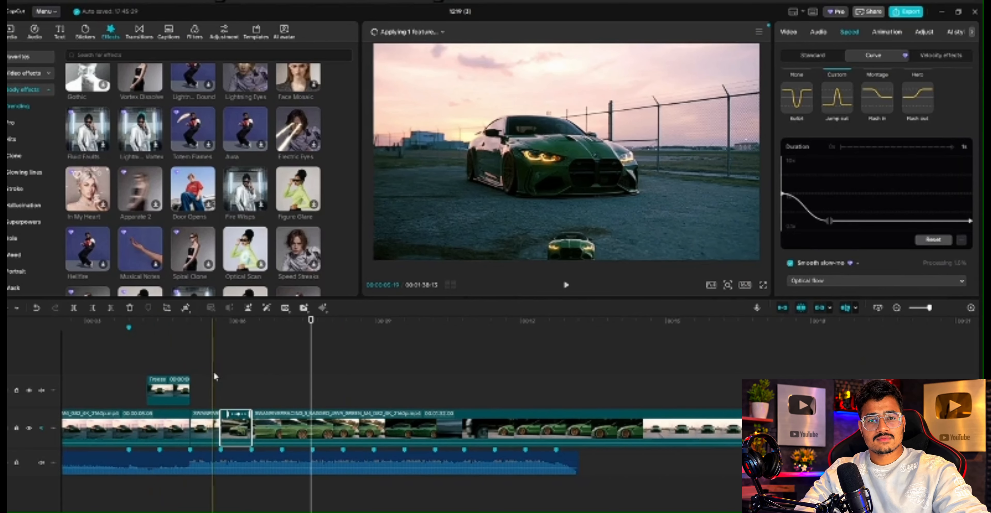
Cut out the footage between the slowed piece and the front-view road shot so that shot follows directly
{"action": "left_click", "coordinate": [213, 371]}
{"action": "key", "text": "space"}
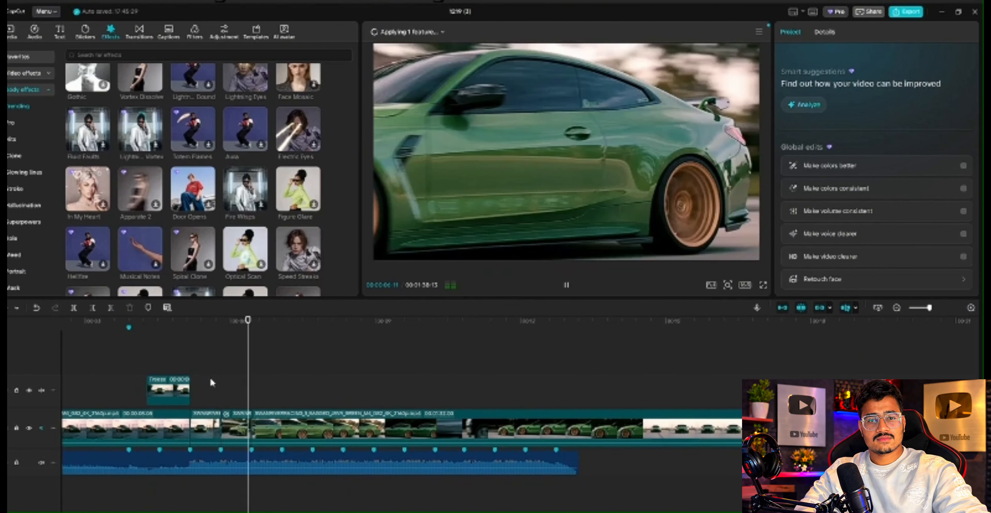
{"action": "key", "text": "space"}
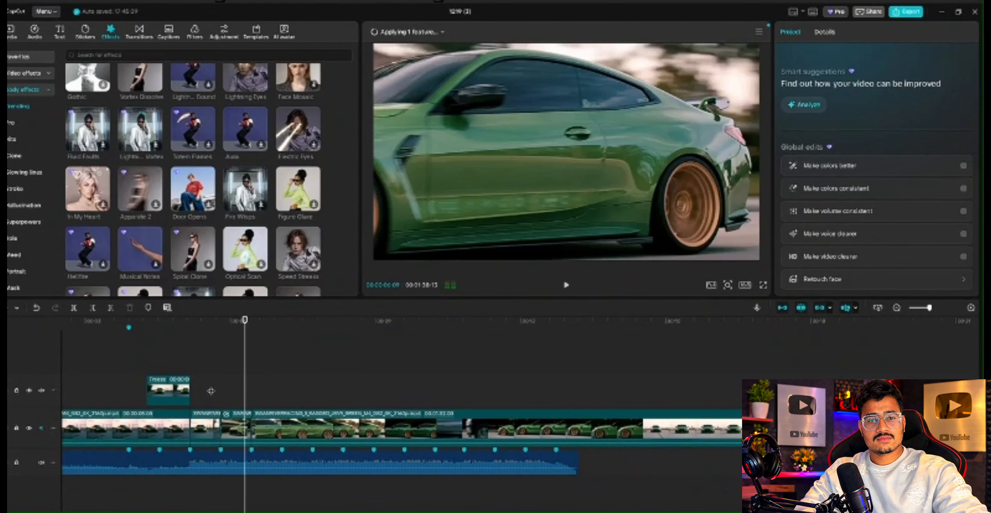
{"action": "left_click", "coordinate": [241, 427]}
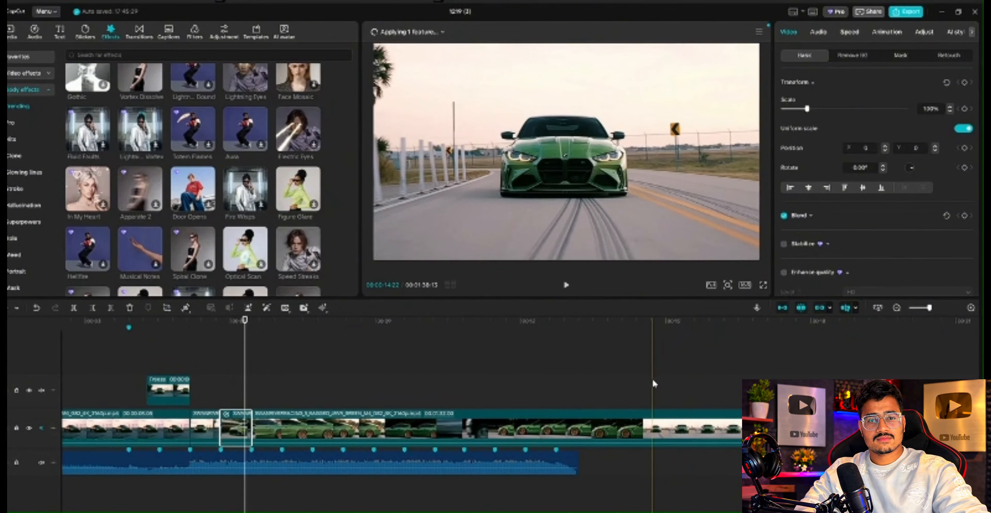
{"action": "left_click", "coordinate": [601, 435]}
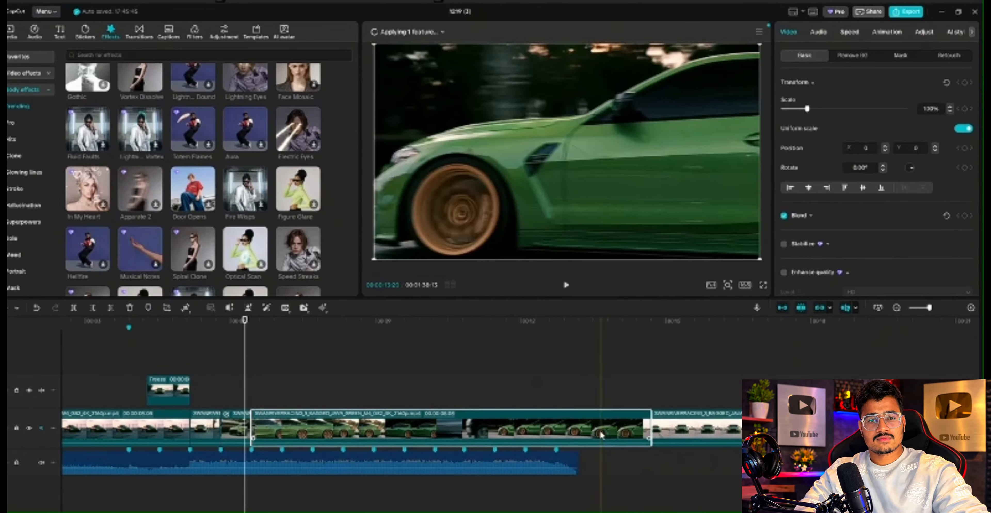
{"action": "left_click", "coordinate": [268, 391]}
Split the front-view road shot at the sixth beat marker
{"action": "key", "text": "space"}
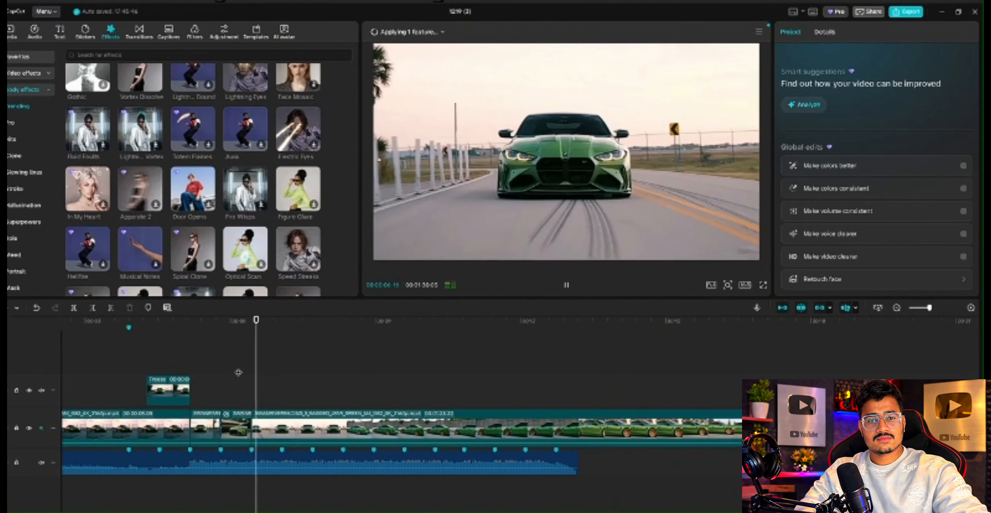
{"action": "key", "text": "space"}
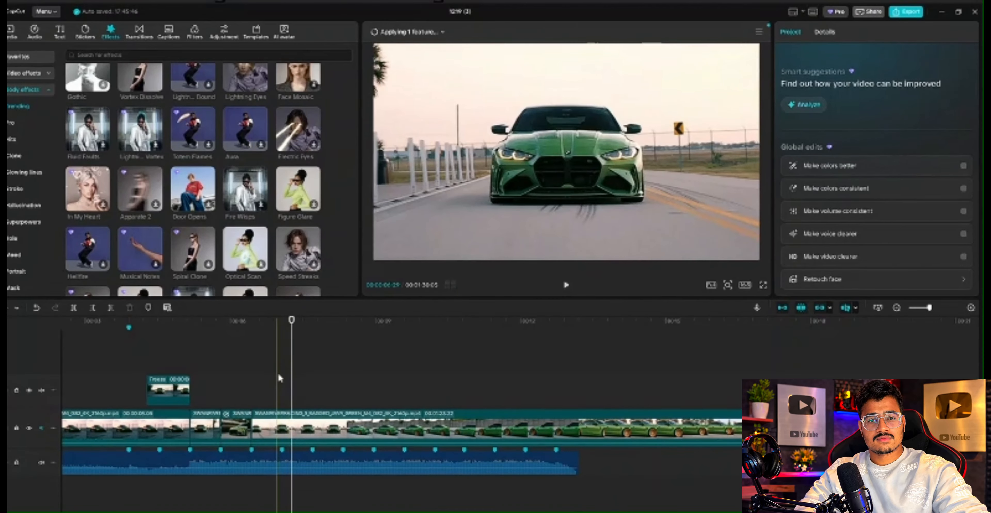
{"action": "left_click", "coordinate": [282, 378]}
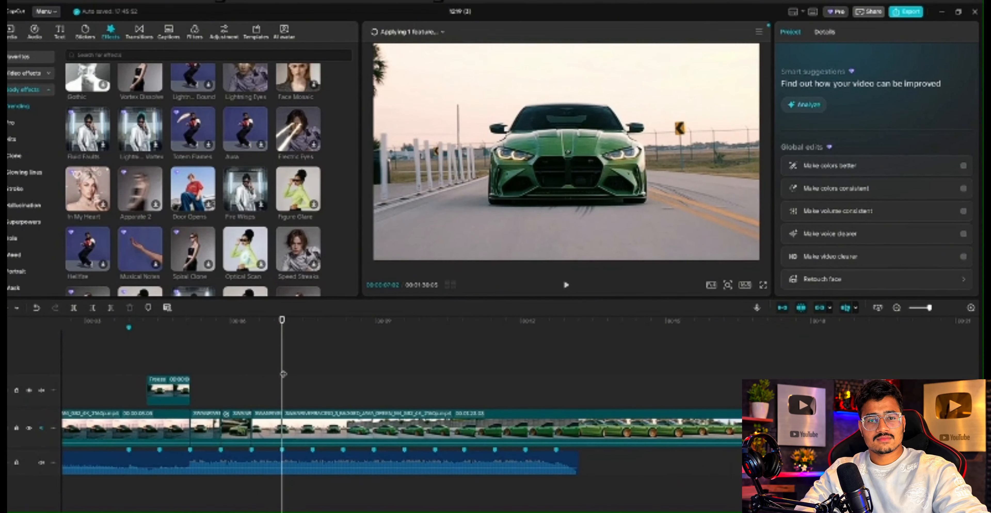
Play back the sequence from before the freeze-frame to the sixth beat marker to check the cuts against the beats
{"action": "left_click", "coordinate": [211, 369]}
{"action": "key", "text": "space"}
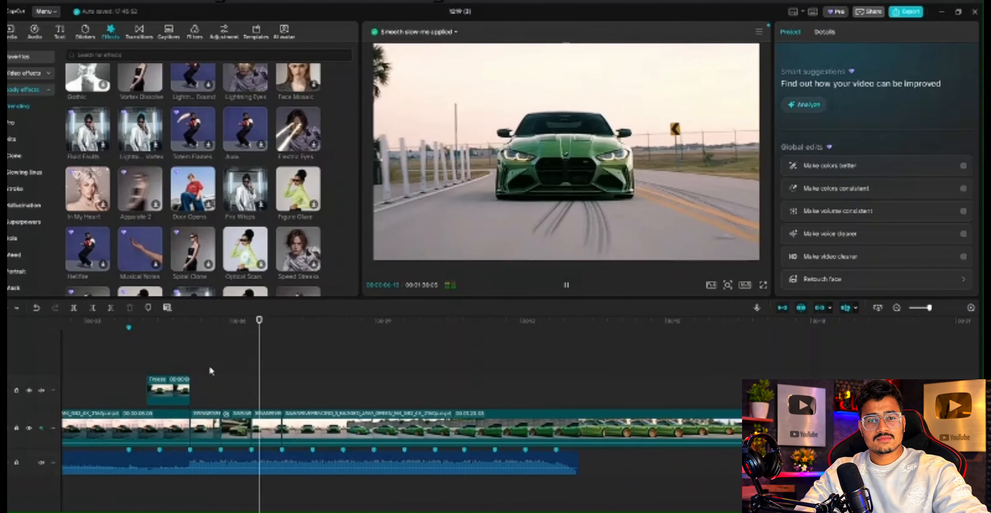
{"action": "left_click", "coordinate": [211, 372]}
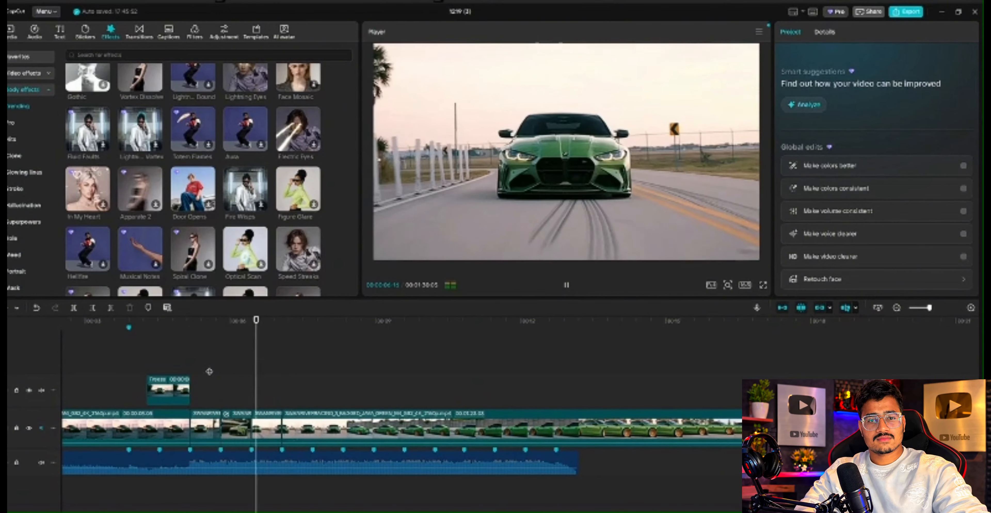
{"action": "left_click", "coordinate": [209, 372]}
{"action": "key", "text": "space"}
{"action": "left_click", "coordinate": [88, 358]}
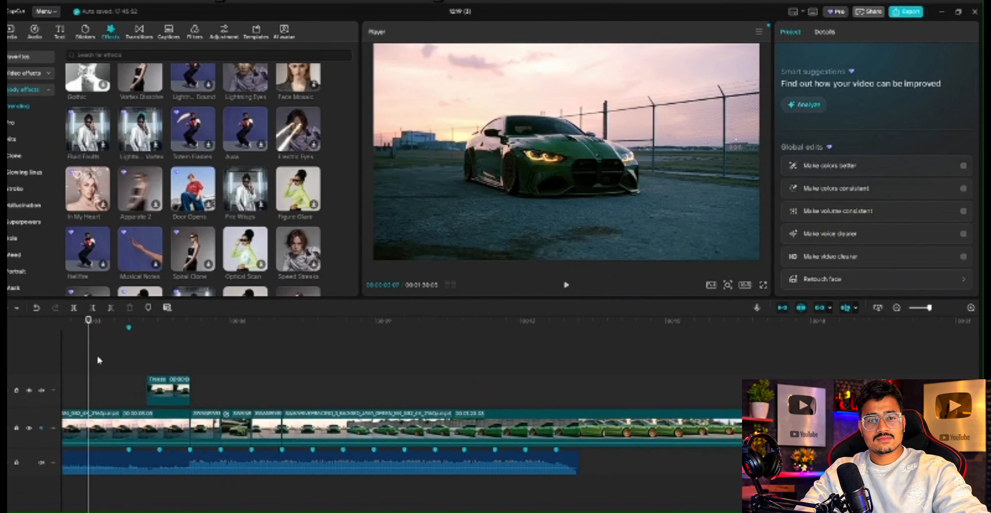
{"action": "key", "text": "space"}
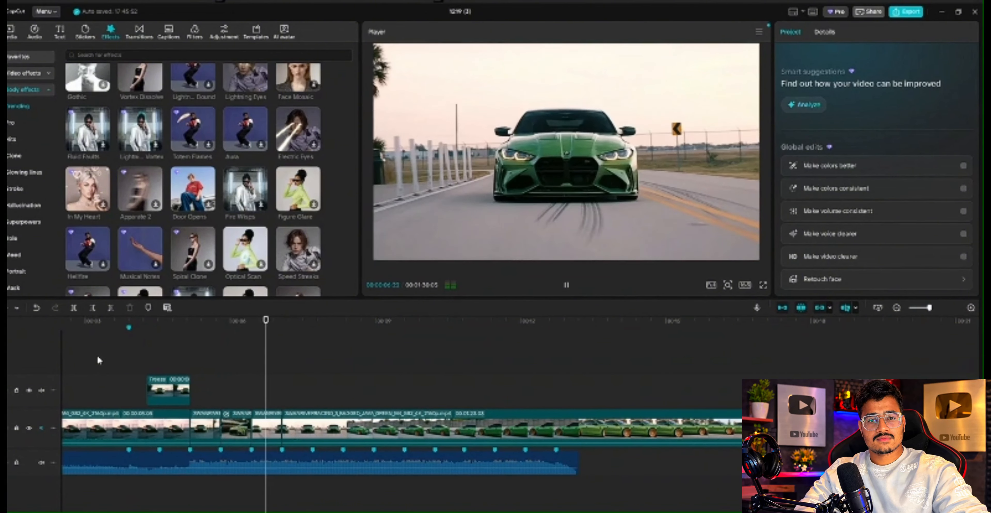
{"action": "key", "text": "space"}
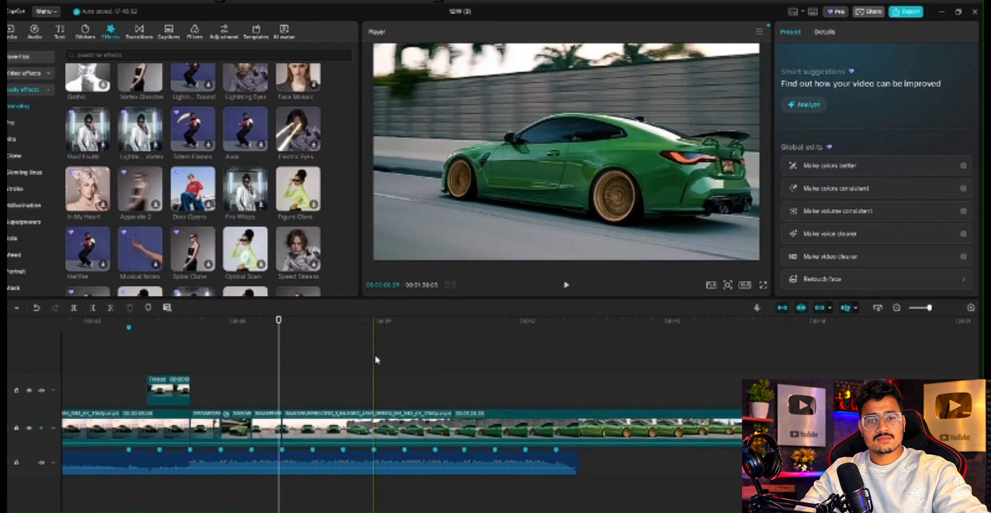
Split the footage at the ninth beat marker and delete the stretch between the sixth and ninth markers
{"action": "key", "text": "ctrl+b"}
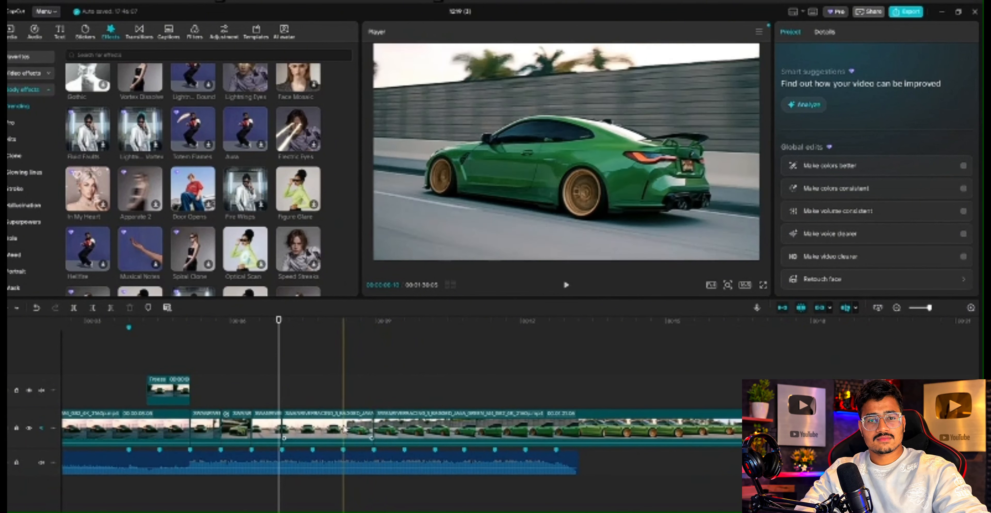
{"action": "left_click", "coordinate": [342, 426]}
{"action": "key", "text": "Delete"}
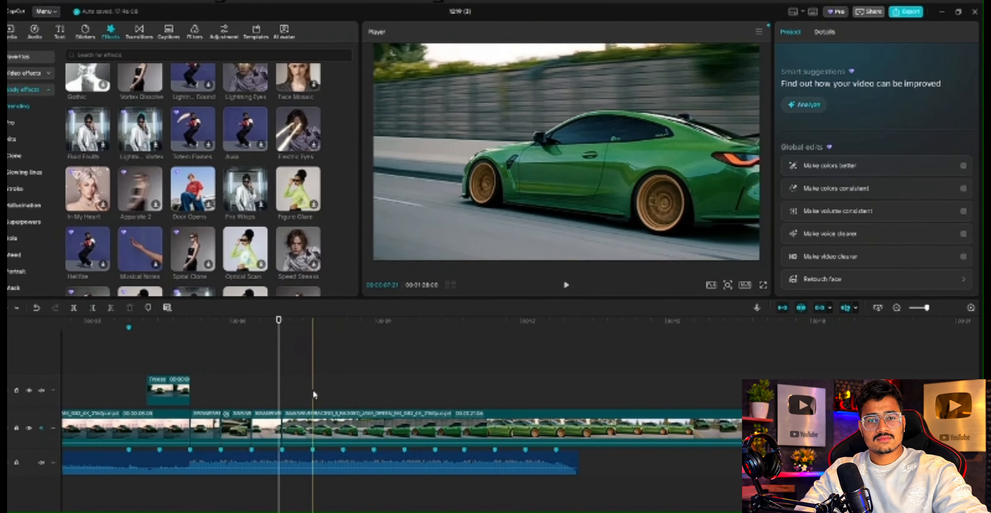
Split the rear-side rolling shot at the seventh beat marker and remove the following footage up to the green side close-up
{"action": "key", "text": "ctrl+b"}
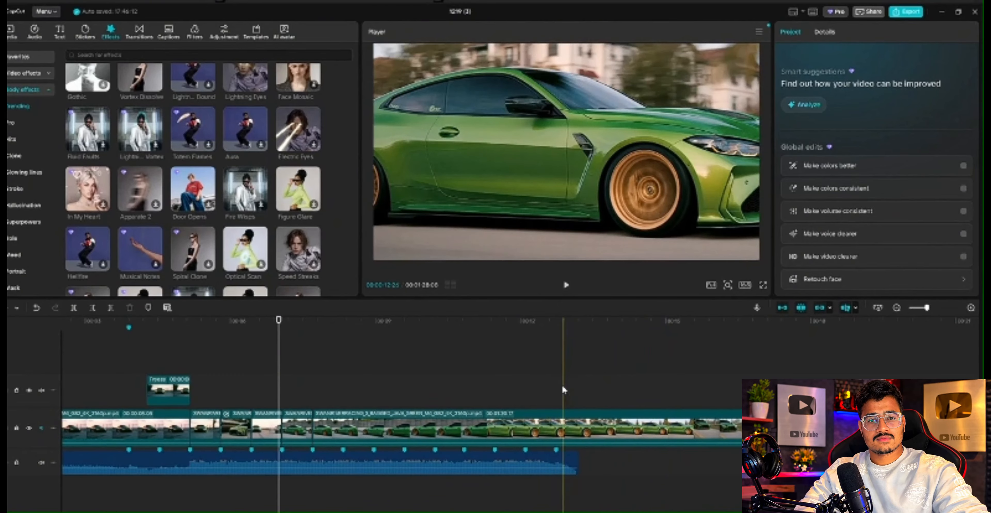
{"action": "left_click", "coordinate": [562, 386]}
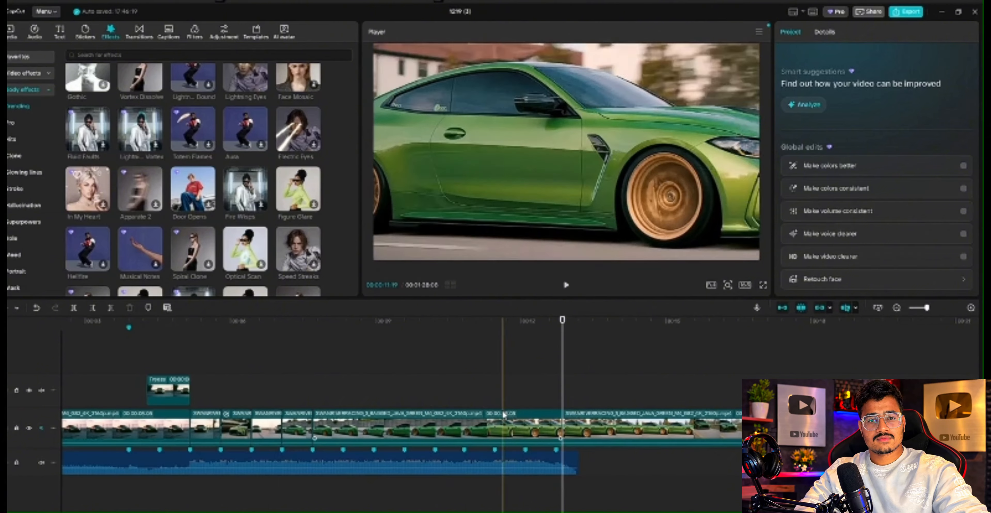
{"action": "left_click", "coordinate": [313, 378]}
{"action": "key", "text": "space"}
{"action": "key", "text": "space"}
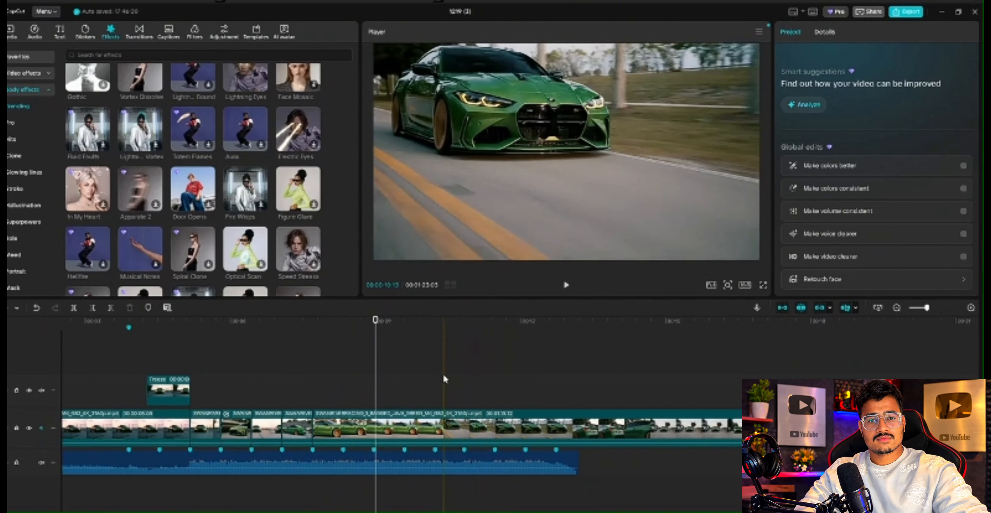
Remove more footage after the seventh beat marker and cut the next shot at the eighth to lead into the street shot with the truck
{"action": "left_click", "coordinate": [466, 374]}
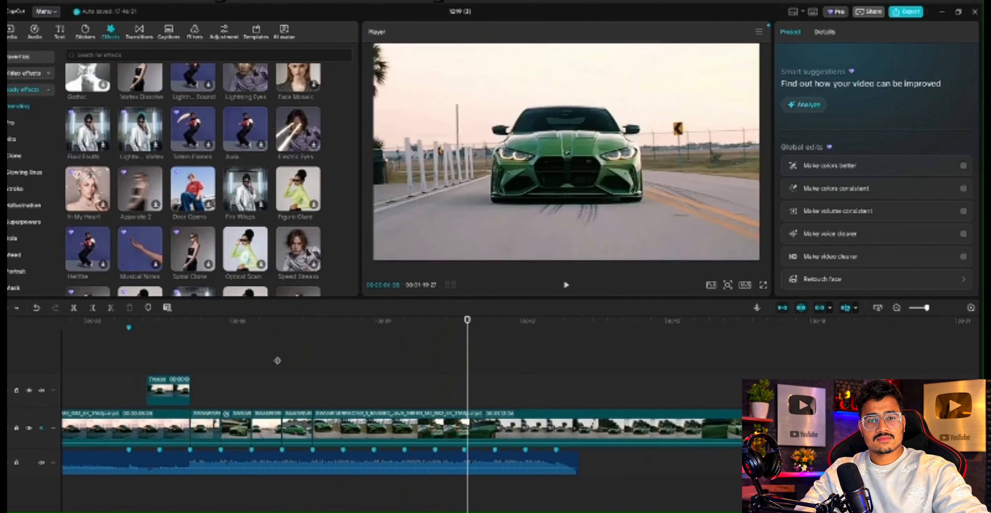
{"action": "left_click", "coordinate": [277, 360]}
{"action": "key", "text": "space"}
{"action": "key", "text": "space"}
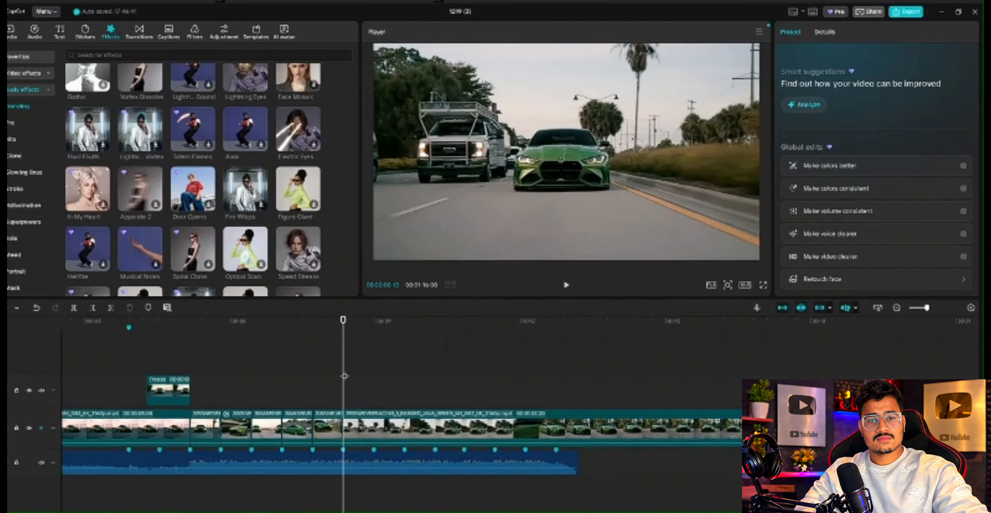
Split the front-view street shot with the truck at the ninth beat marker
{"action": "key", "text": "space"}
{"action": "key", "text": "space"}
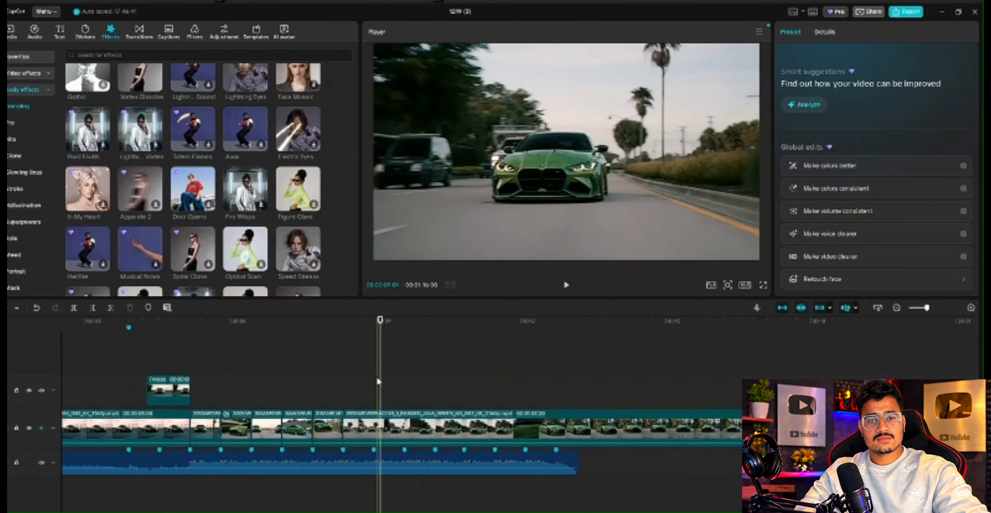
{"action": "key", "text": "ctrl+b"}
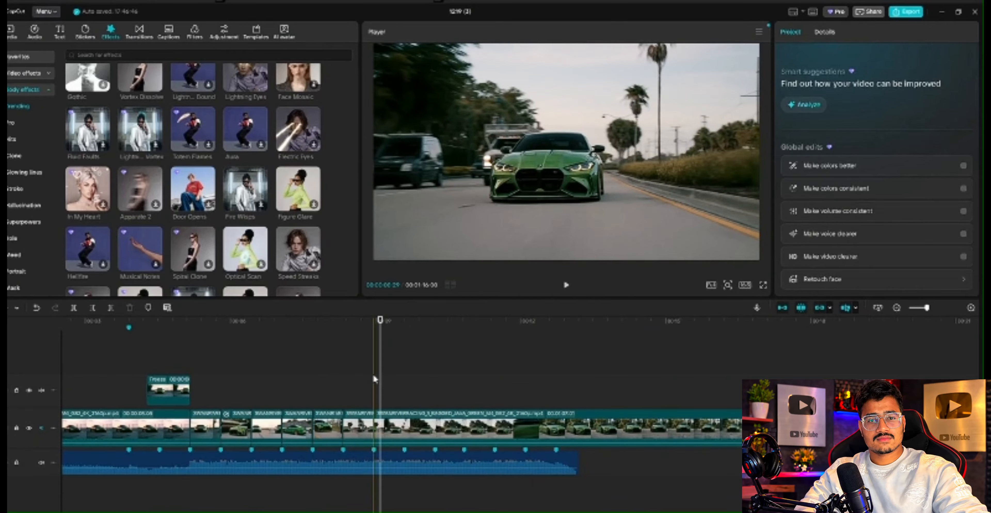
Play on from the ninth beat marker and remove the footage after it up to the driveway shot in front of the house
{"action": "left_click", "coordinate": [373, 370]}
{"action": "key", "text": "space"}
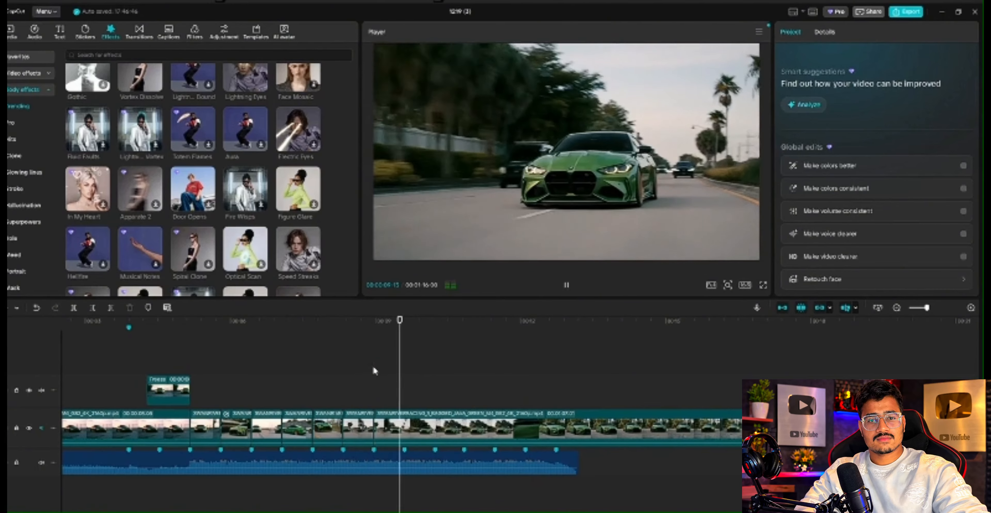
{"action": "key", "text": "space"}
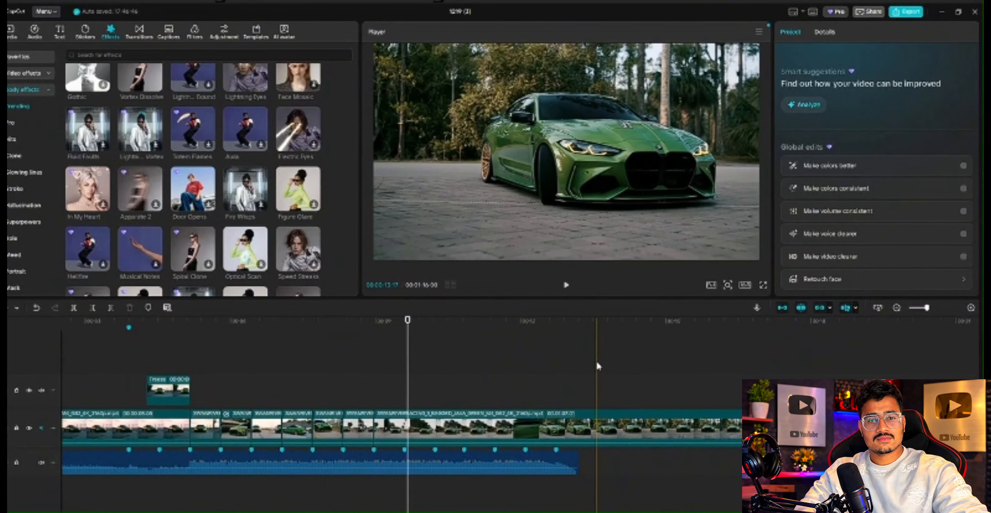
{"action": "key", "text": "ctrl+b"}
{"action": "left_click", "coordinate": [538, 432]}
{"action": "key", "text": "Delete"}
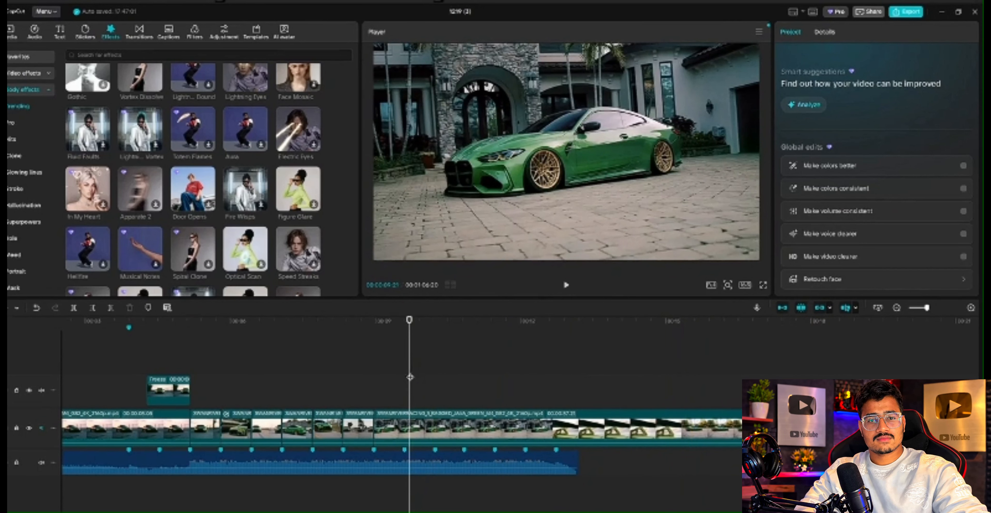
Split the house driveway shot just past the tenth beat marker and trim the piece's end back to the marker
{"action": "key", "text": "ctrl+b"}
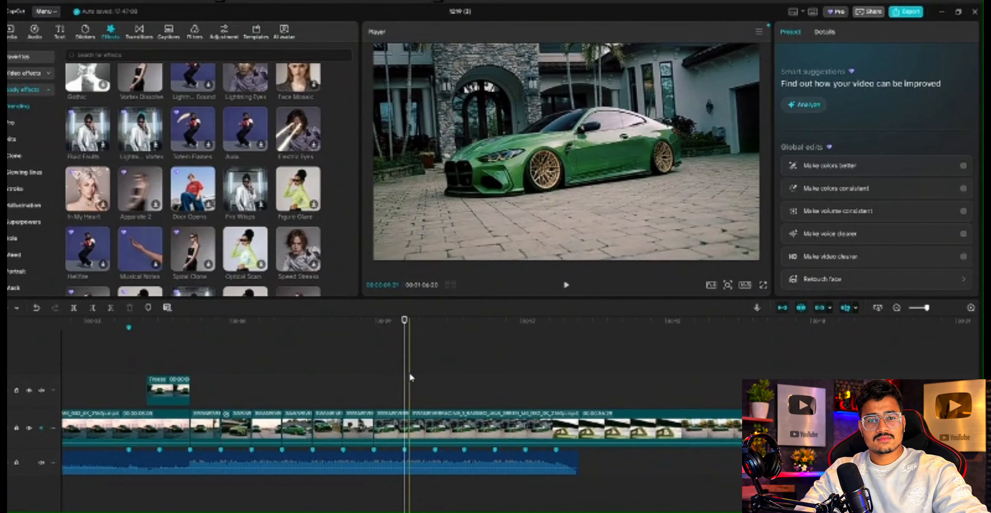
{"action": "left_click", "coordinate": [397, 421]}
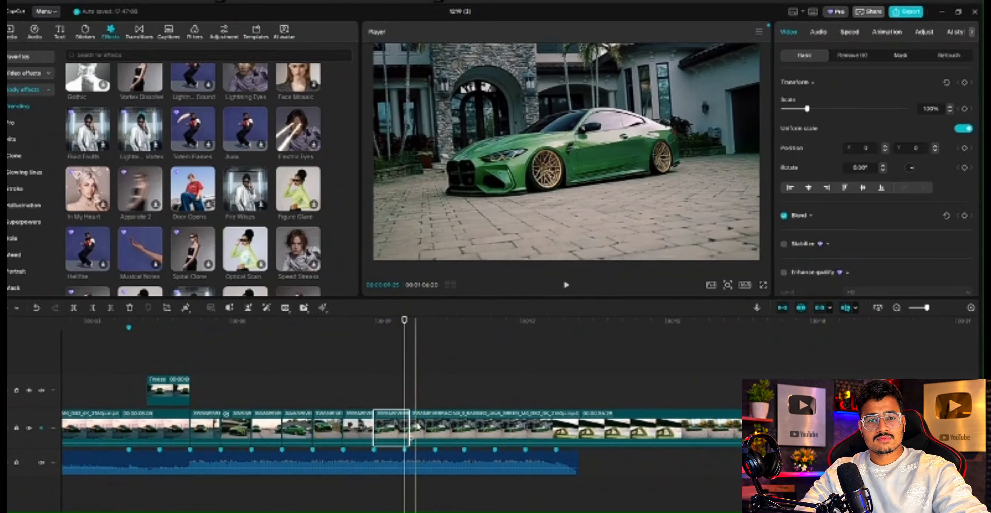
{"action": "key", "text": "w"}
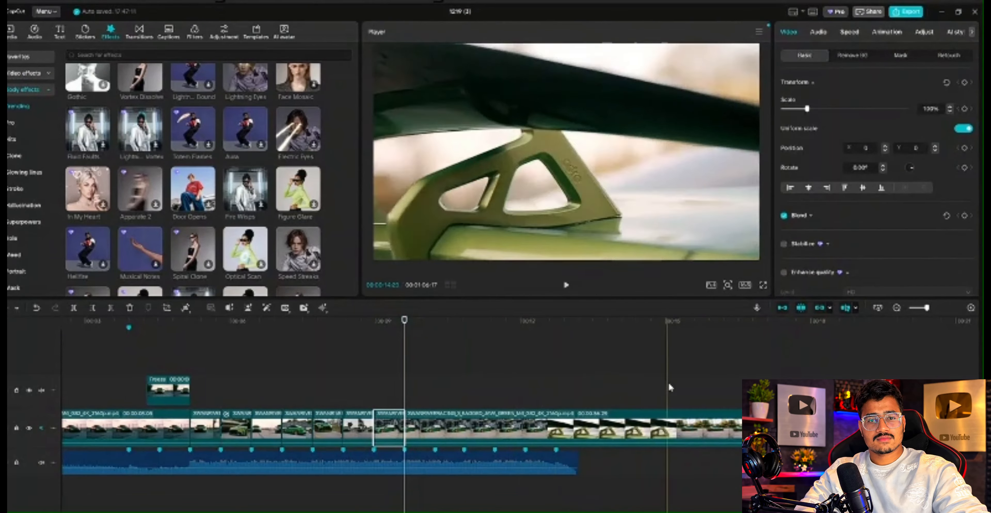
Delete the footage after the tenth beat marker up to the palm-tree driveway shot and split that shot at the eleventh marker
{"action": "left_click", "coordinate": [624, 440]}
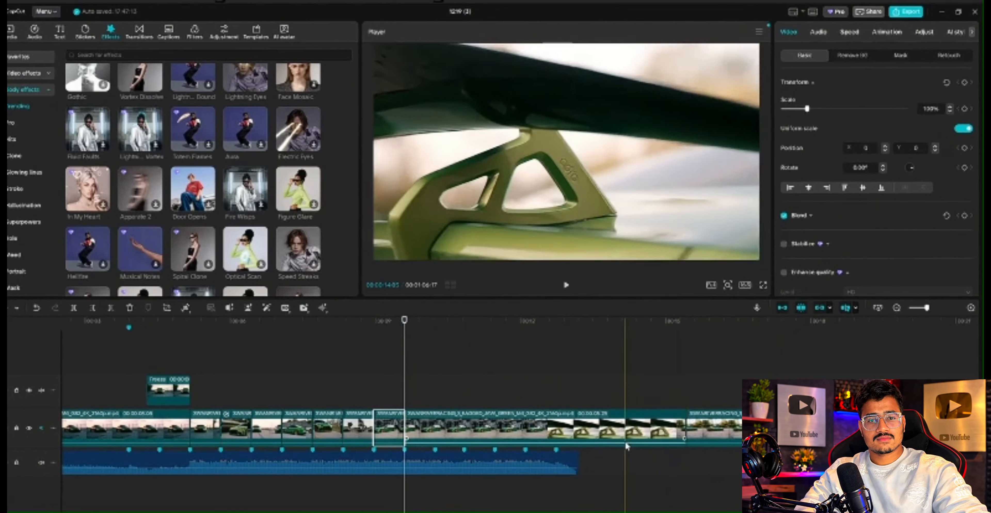
{"action": "key", "text": "Delete"}
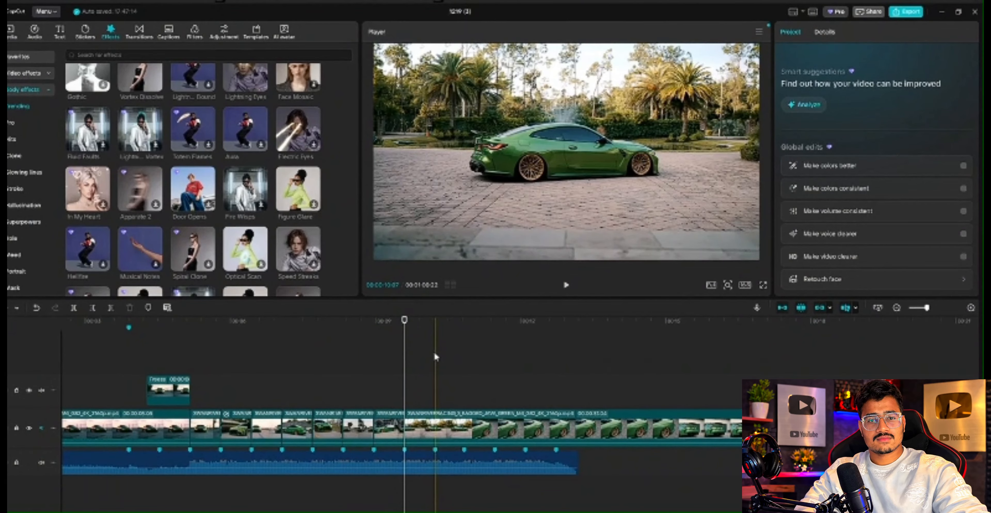
{"action": "key", "text": "ctrl+b"}
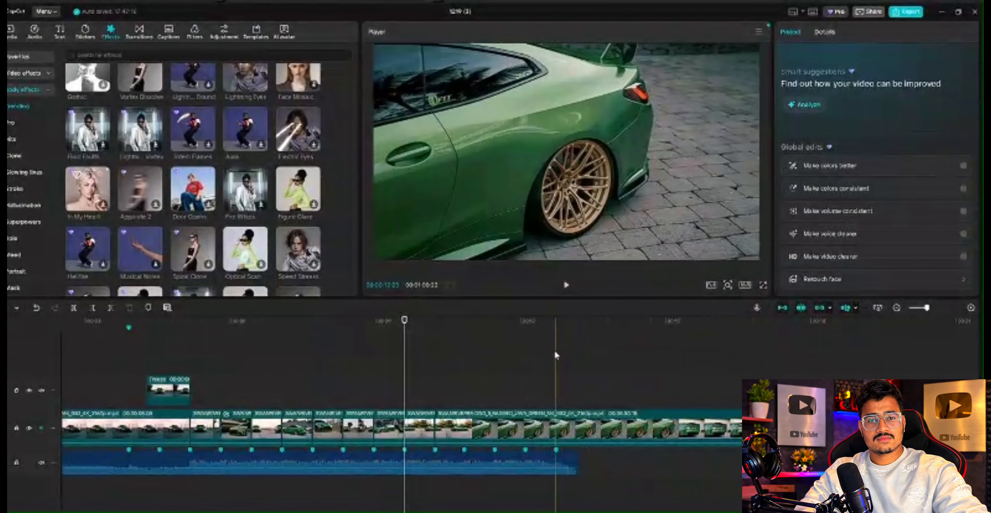
Split off and delete the footage between the eleventh beat marker and the rear-wheel close-up
{"action": "key", "text": "ctrl+b"}
{"action": "left_click", "coordinate": [469, 412]}
{"action": "key", "text": "Delete"}
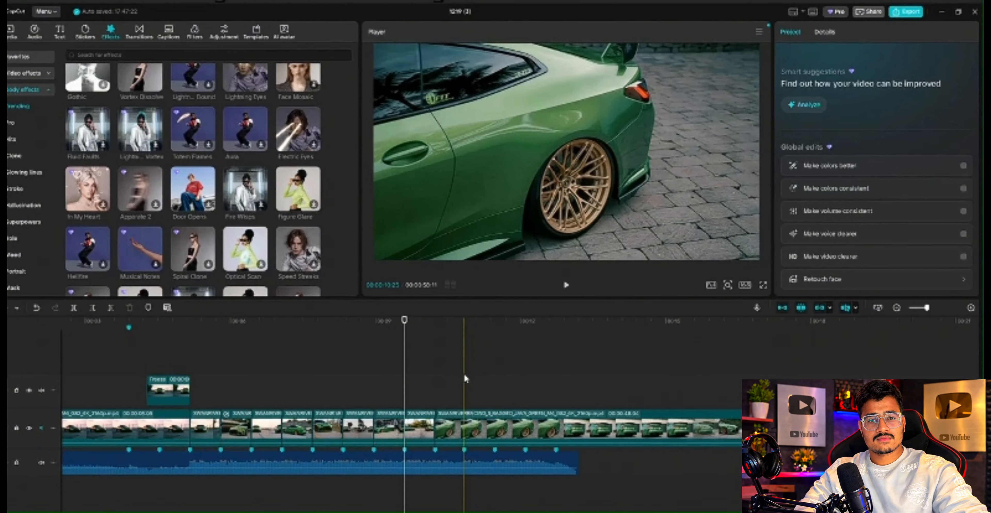
Split the rear-wheel close-up at the twelfth beat marker and remove the following footage up to the rear-view shot
{"action": "key", "text": "ctrl+b"}
{"action": "key", "text": "ctrl+b"}
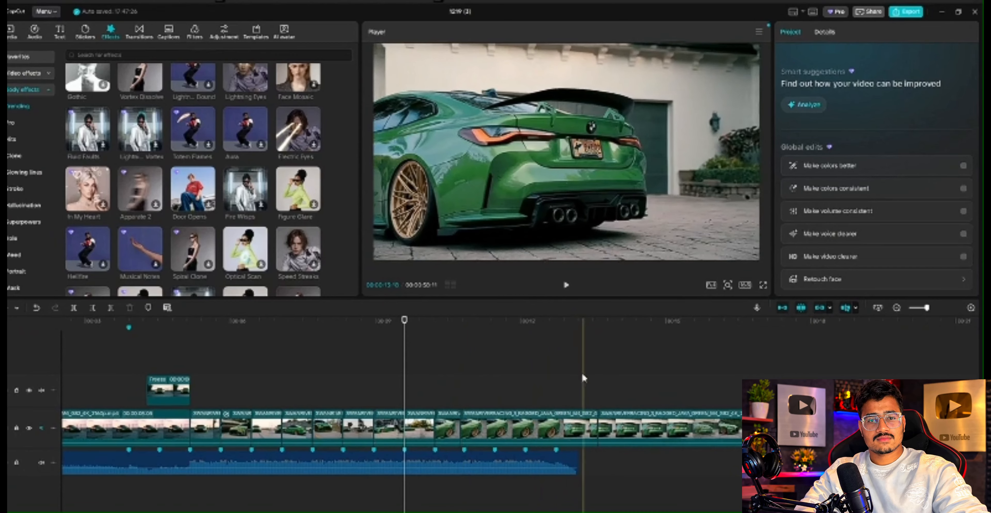
{"action": "left_click", "coordinate": [528, 431]}
{"action": "key", "text": "Delete"}
Split the rear-view shot at the thirteenth beat marker and remove the following footage up to the front three-quarter driveway shot
{"action": "left_click", "coordinate": [447, 429]}
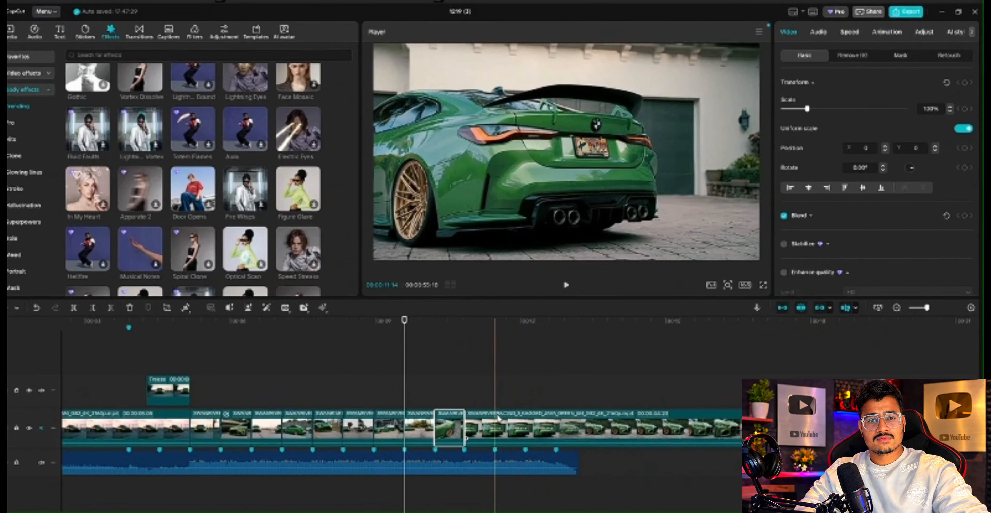
{"action": "key", "text": "ctrl+b"}
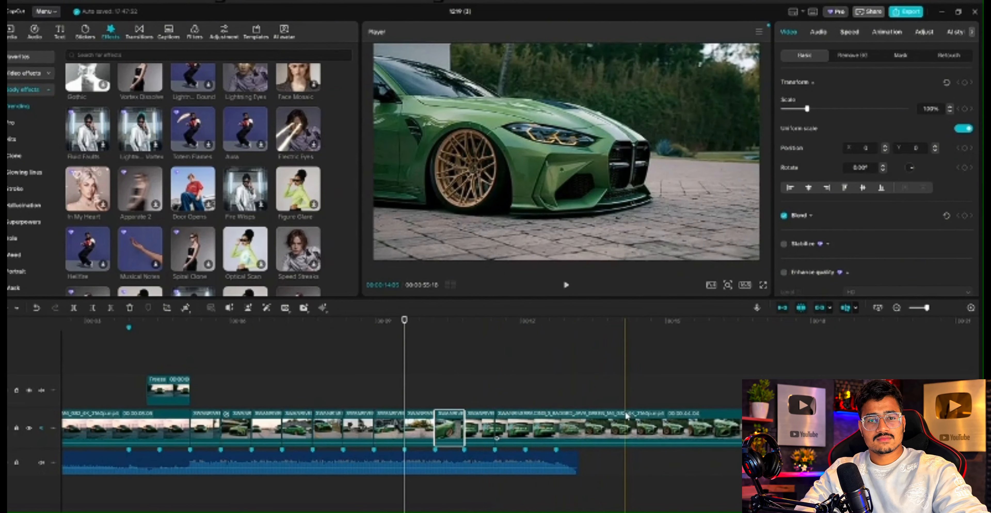
{"action": "left_click", "coordinate": [500, 398]}
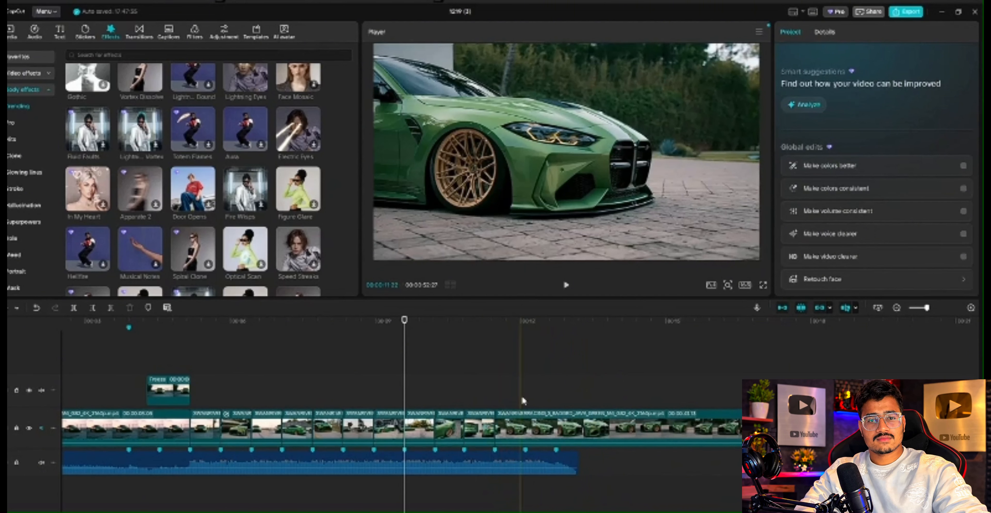
Split the front three-quarter driveway shot at the fourteenth beat marker and remove the following footage up to the sunset rear-quarter shot
{"action": "key", "text": "ctrl+b"}
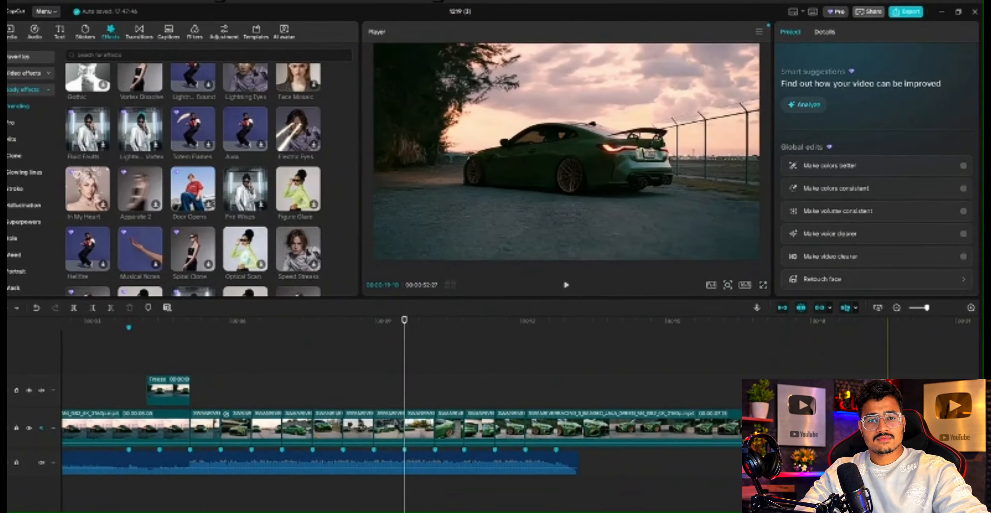
{"action": "left_click", "coordinate": [829, 428]}
{"action": "key", "text": "Delete"}
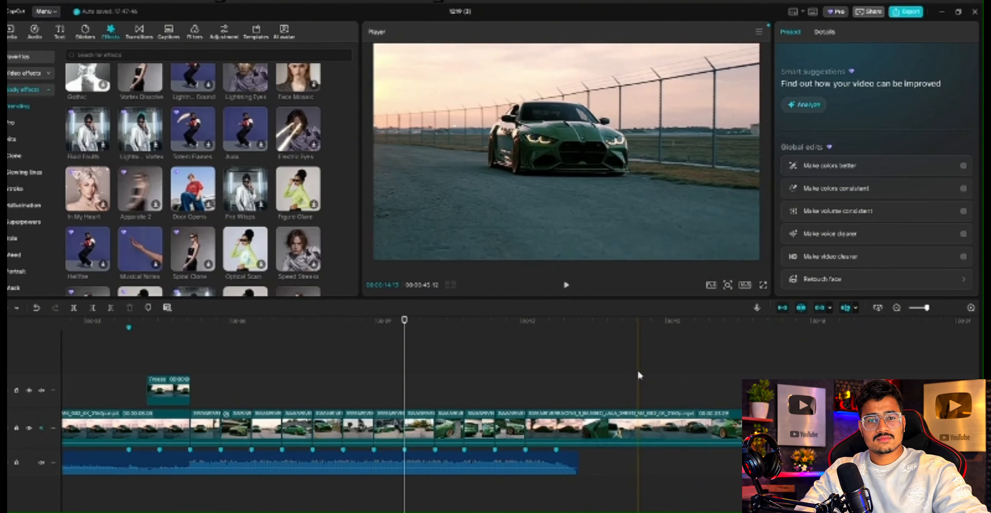
Split off a short front-view fence clip, place it at the fifteenth beat marker and trim its end to the end of the audio
{"action": "key", "text": "ctrl+b"}
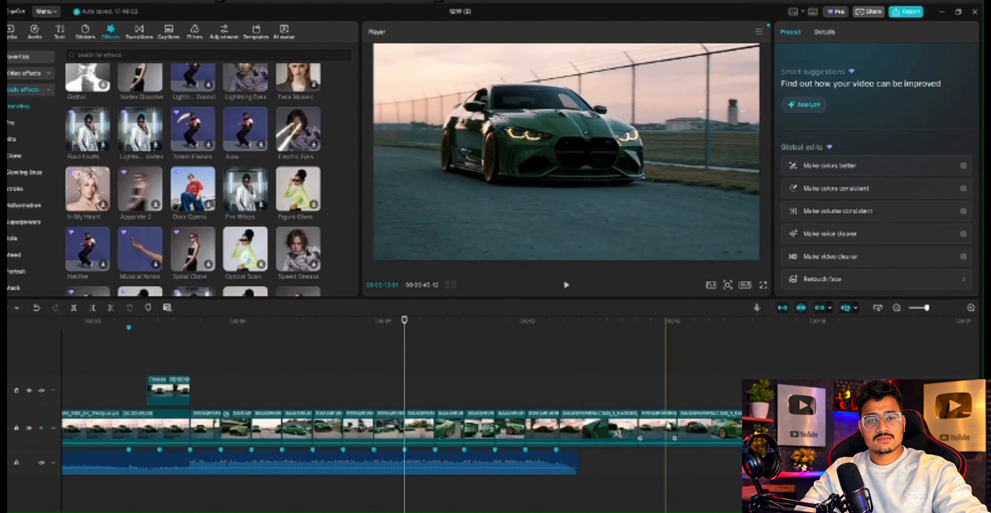
{"action": "mouse_move", "coordinate": [669, 425]}
{"action": "left_mouse_down"}
{"action": "mouse_move", "coordinate": [539, 426]}
{"action": "mouse_move", "coordinate": [591, 426]}
{"action": "mouse_move", "coordinate": [540, 425]}
{"action": "mouse_move", "coordinate": [557, 430]}
{"action": "left_mouse_up"}
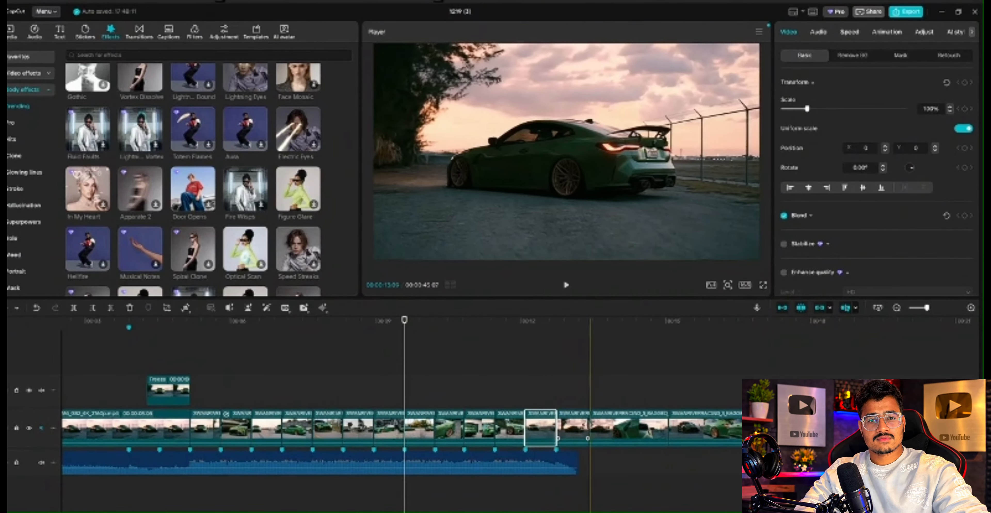
{"action": "left_click", "coordinate": [586, 425]}
{"action": "left_click_drag", "start_coordinate": [589, 426], "coordinate": [575, 426]}
Delete all leftover footage after the final fence clip so the video ends with the audio
{"action": "left_click_drag", "start_coordinate": [603, 328], "coordinate": [739, 331]}
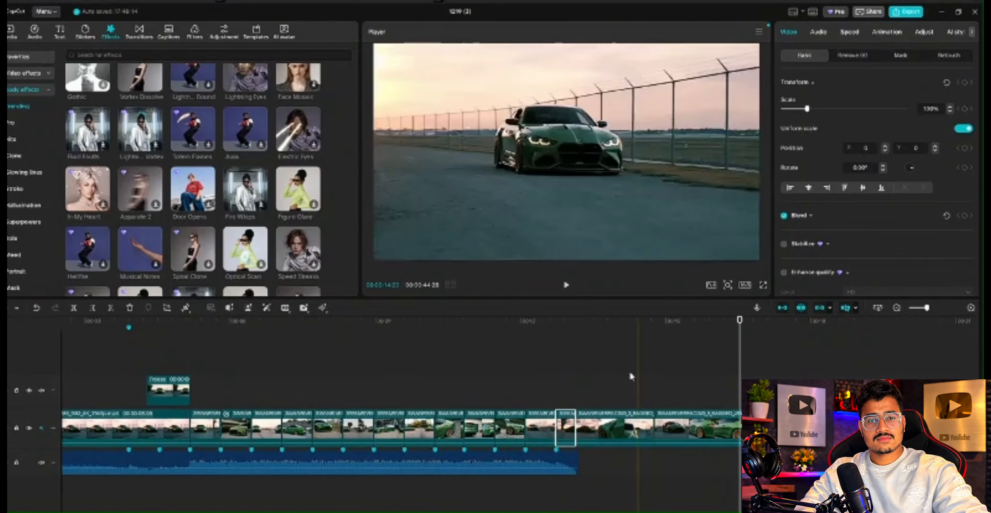
{"action": "left_click_drag", "start_coordinate": [624, 367], "coordinate": [724, 433]}
{"action": "key", "text": "Delete"}
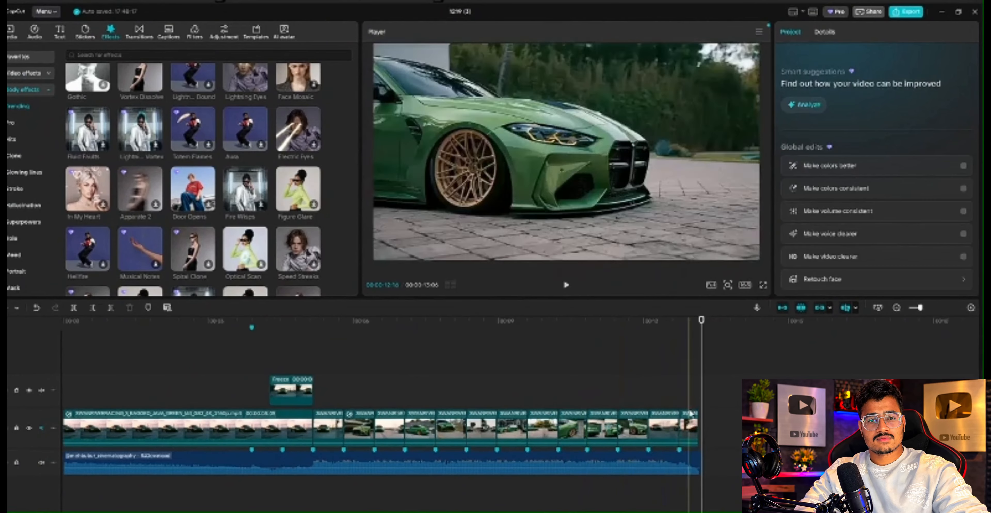
{"action": "left_click", "coordinate": [691, 430]}
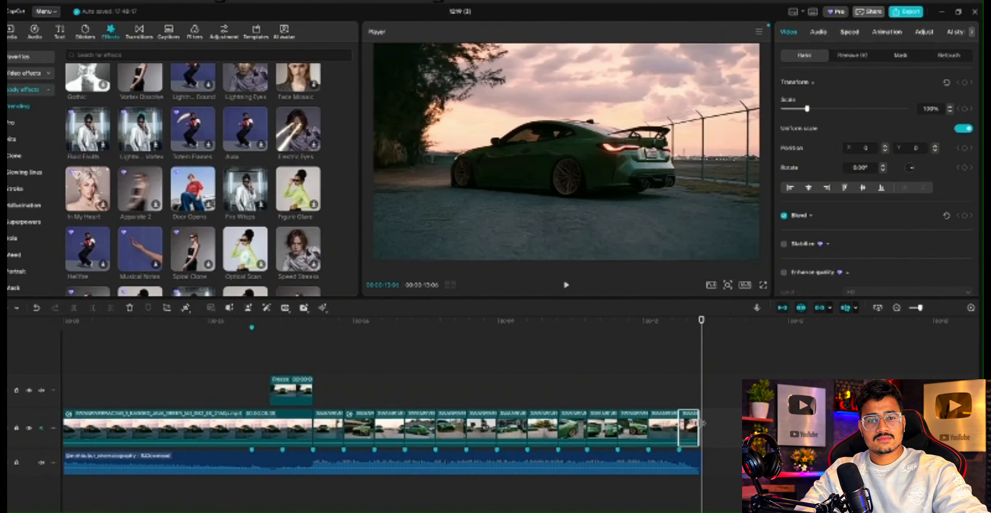
Play the edit from the start to check the beat cuts, and replay the palm-tree driveway shot
{"action": "left_click", "coordinate": [526, 353]}
{"action": "left_click_drag", "start_coordinate": [526, 353], "coordinate": [64, 353]}
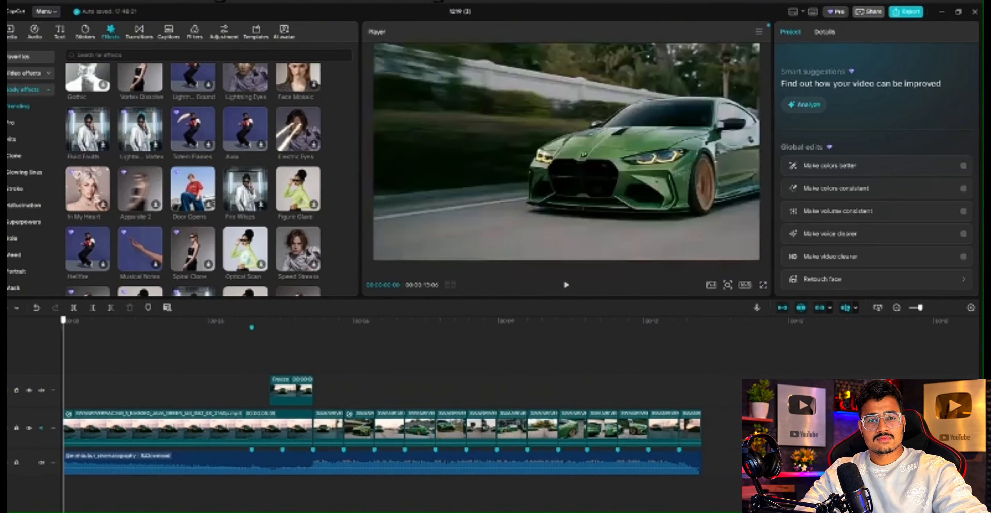
{"action": "key", "text": "space"}
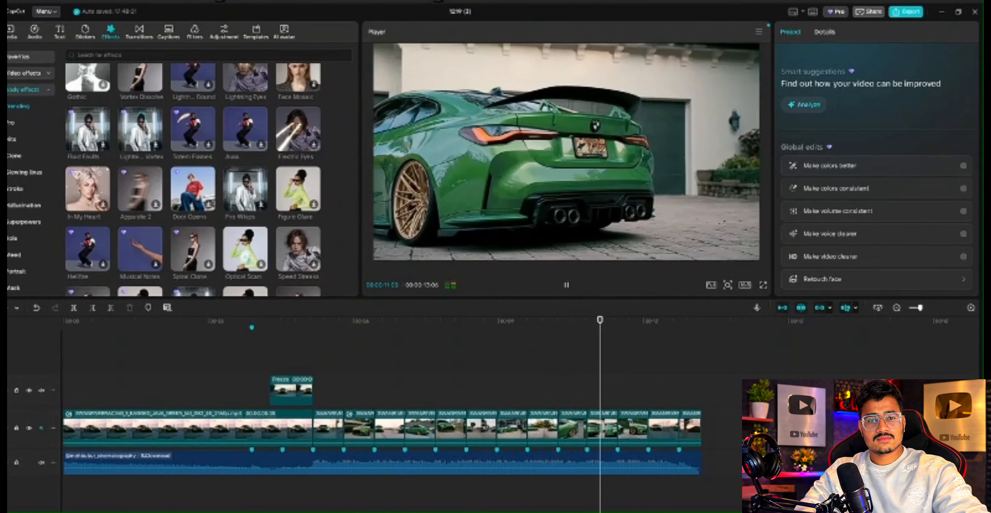
{"action": "key", "text": "space"}
{"action": "left_click", "coordinate": [505, 389]}
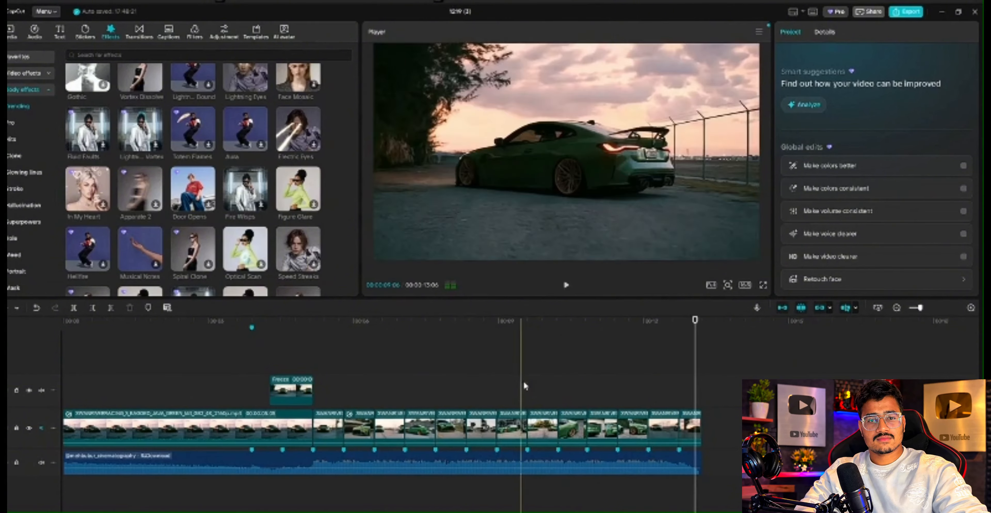
{"action": "left_click", "coordinate": [527, 387]}
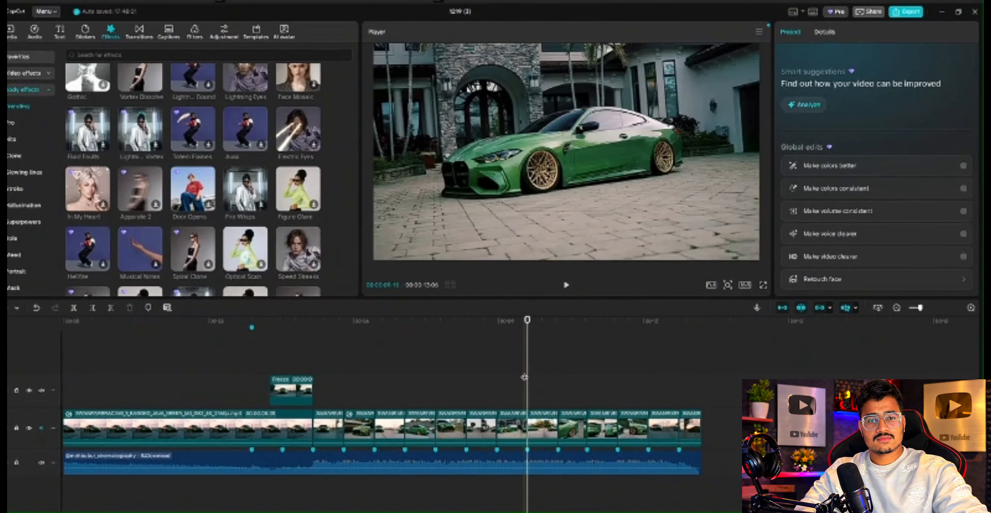
{"action": "scroll", "coordinate": [547, 445], "scroll_direction": "up", "scroll_amount": 3}
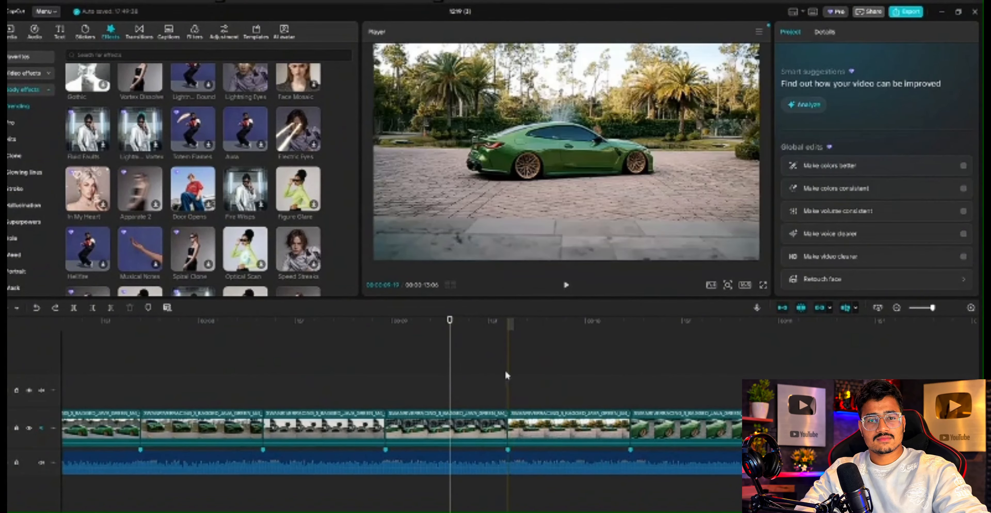
{"action": "left_click", "coordinate": [506, 368]}
{"action": "key", "text": "space"}
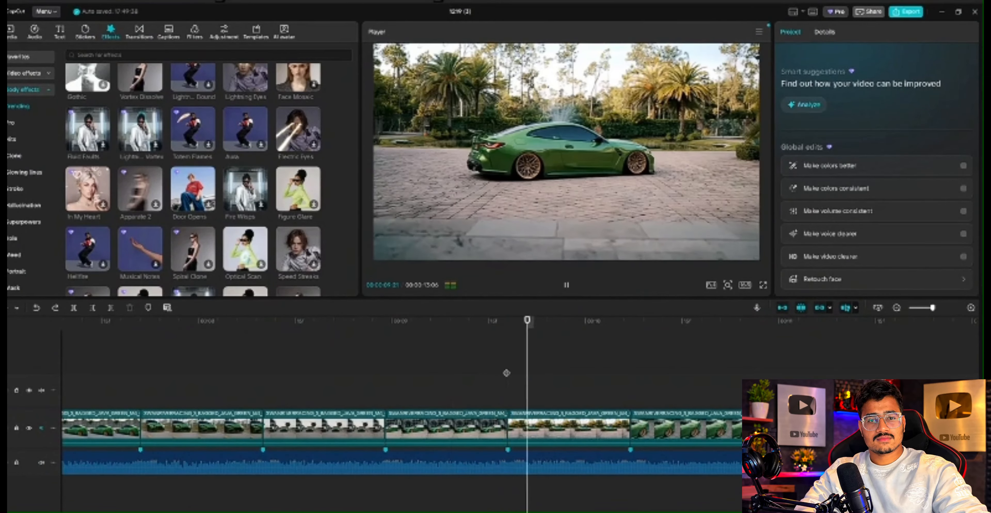
{"action": "key", "text": "space"}
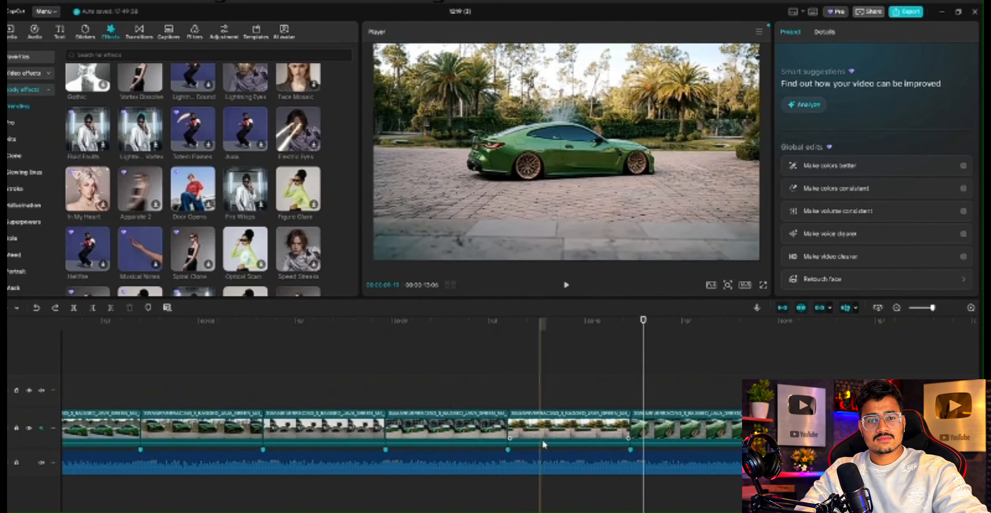
Create a freeze frame at the start of the palm-tree driveway shot and move it to the overlay track
{"action": "left_click", "coordinate": [514, 424]}
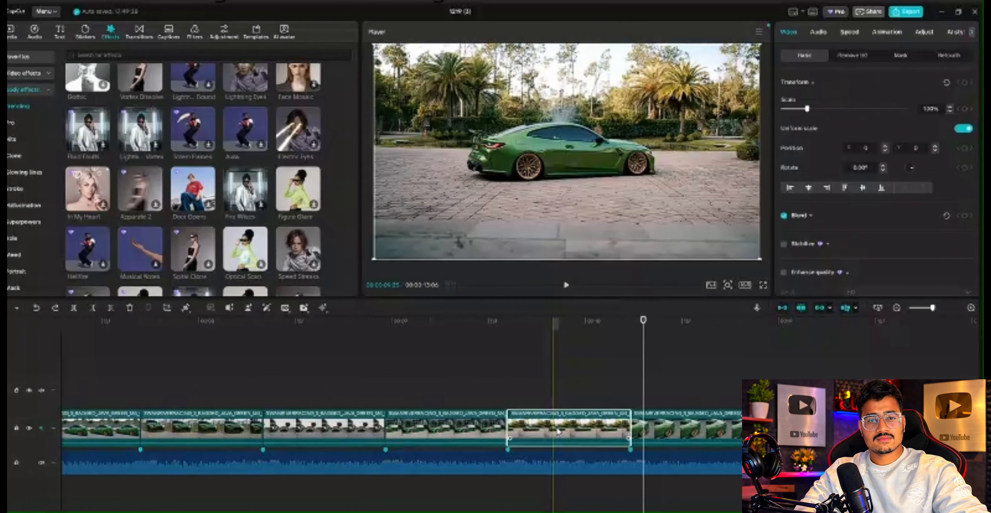
{"action": "left_click", "coordinate": [508, 388]}
{"action": "left_click", "coordinate": [518, 415]}
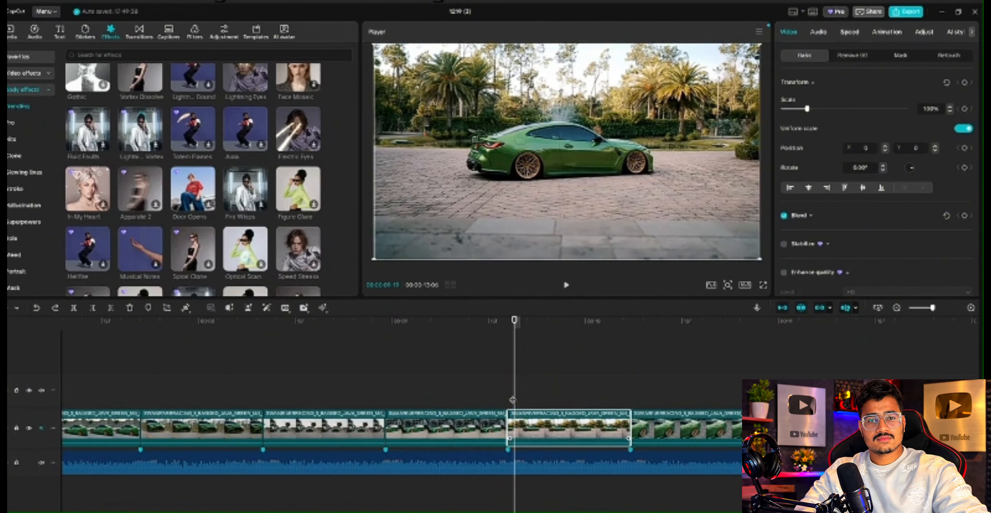
{"action": "left_click", "coordinate": [508, 400]}
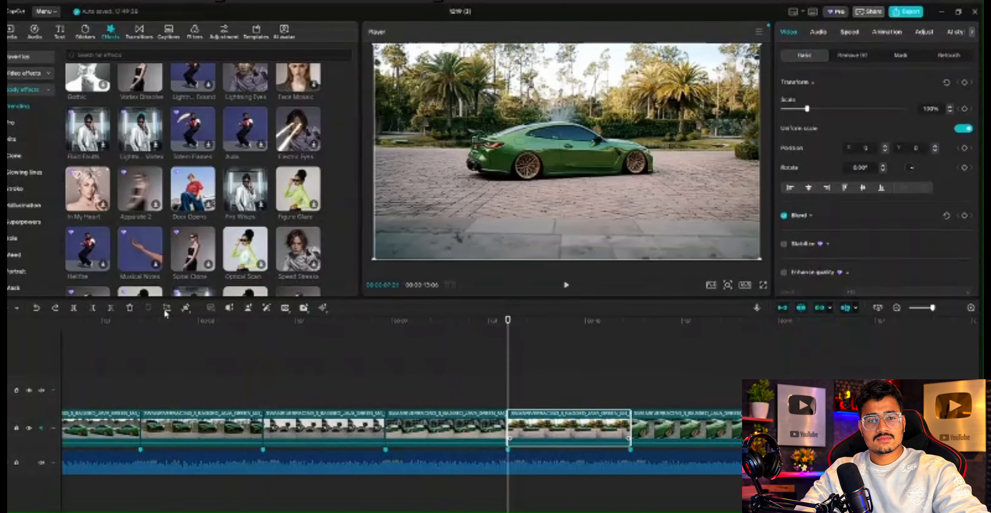
{"action": "left_click", "coordinate": [184, 309]}
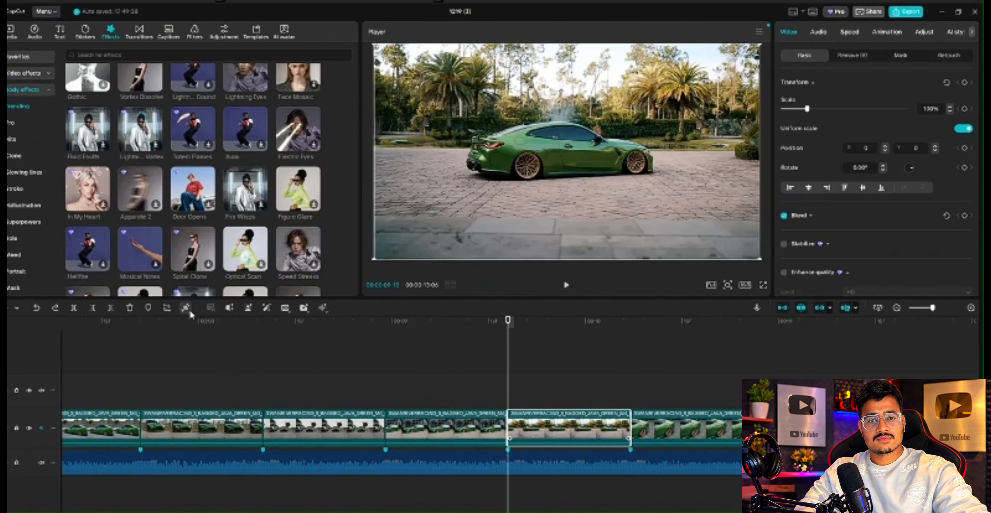
{"action": "mouse_move", "coordinate": [186, 310]}
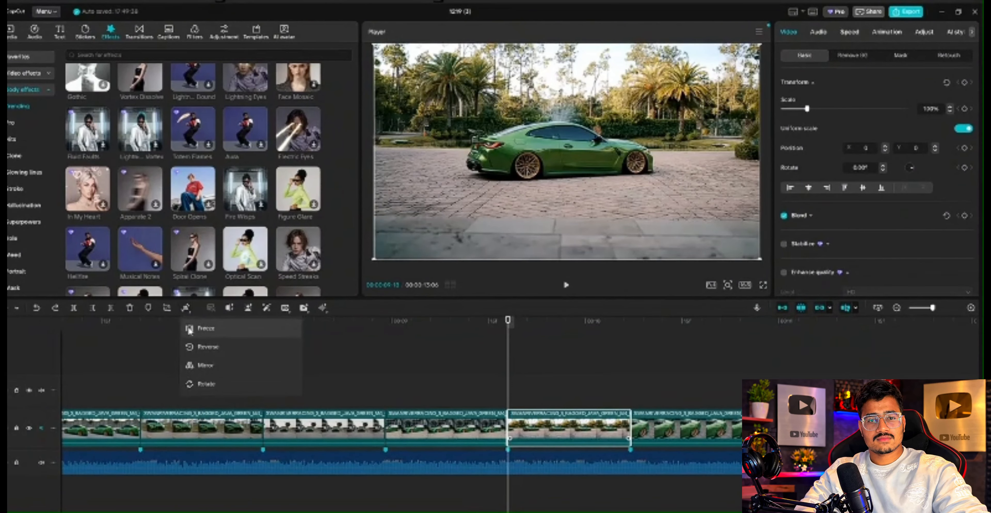
{"action": "left_click", "coordinate": [190, 329]}
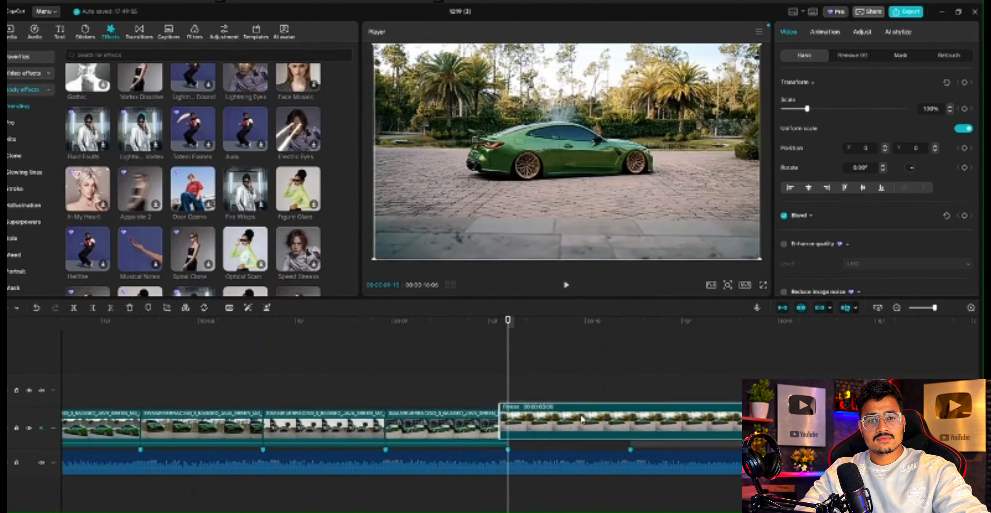
{"action": "left_click_drag", "start_coordinate": [581, 418], "coordinate": [541, 398]}
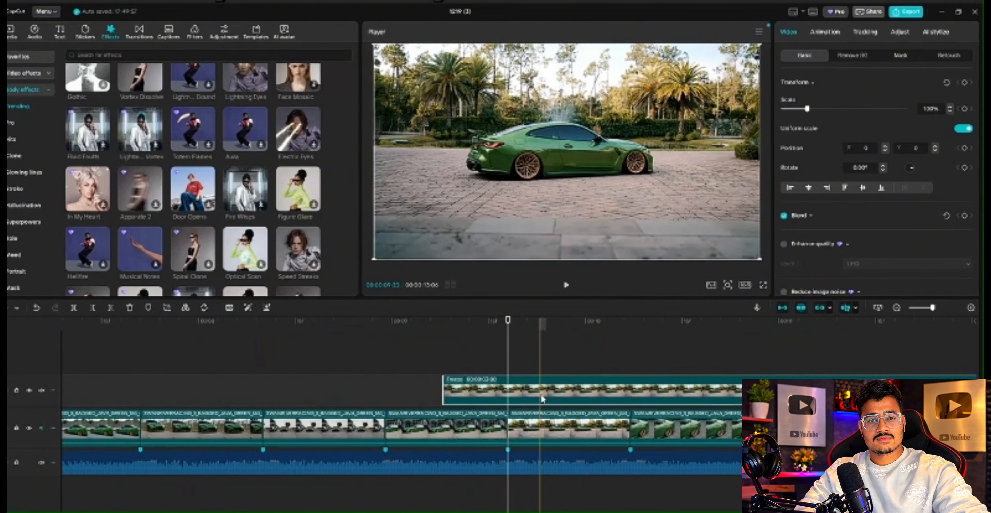
Extend the mansion driveway shot to the next beat marker and cut the freeze clip's end to match
{"action": "left_click", "coordinate": [485, 419]}
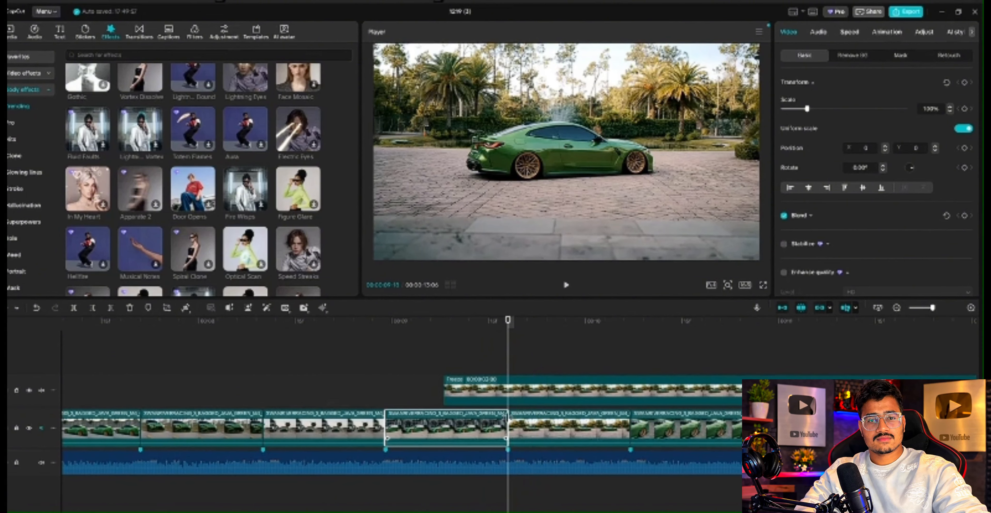
{"action": "left_click_drag", "start_coordinate": [506, 438], "coordinate": [629, 438]}
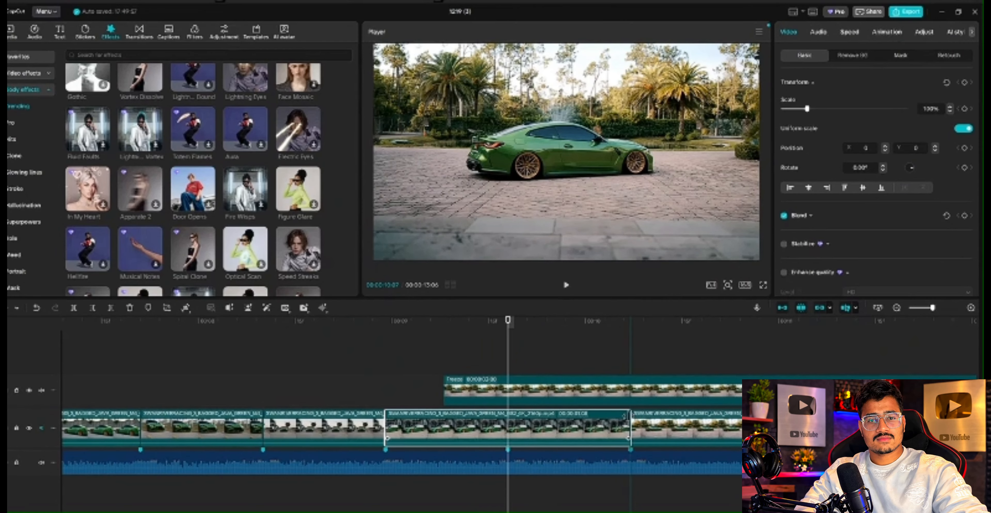
{"action": "left_click", "coordinate": [631, 400]}
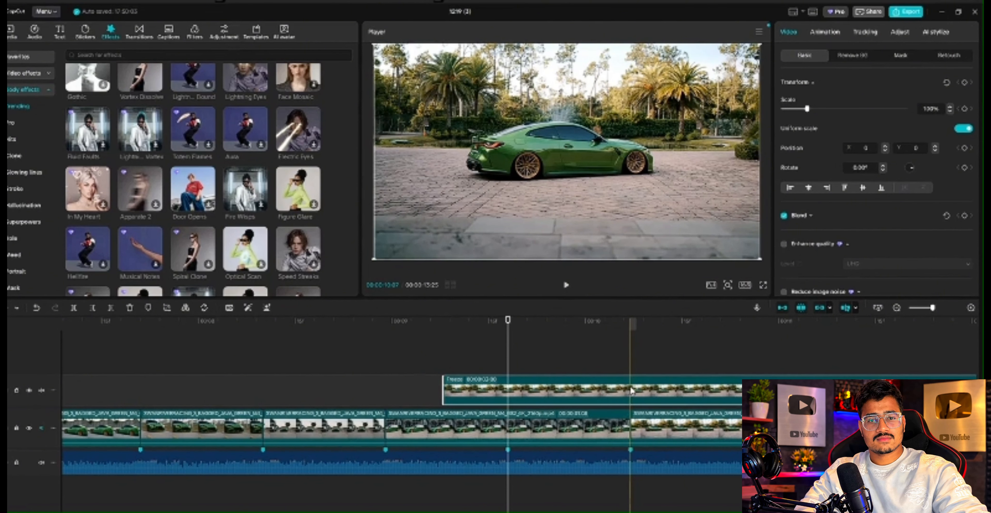
{"action": "key", "text": "ctrl+b"}
{"action": "key", "text": "Delete"}
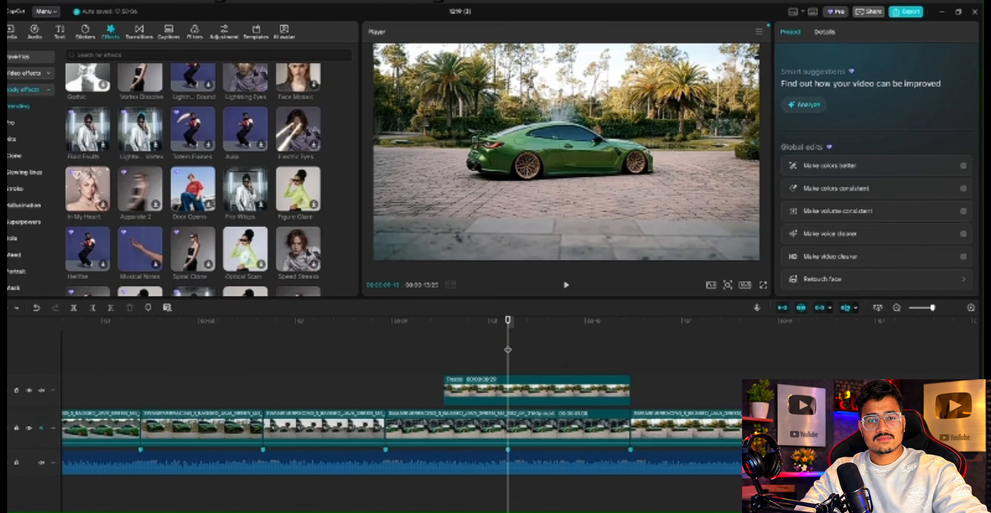
Split the freeze clip at the beat marker in the middle of the mansion shot and delete the part before it
{"action": "left_click", "coordinate": [511, 398]}
{"action": "key", "text": "ctrl+b"}
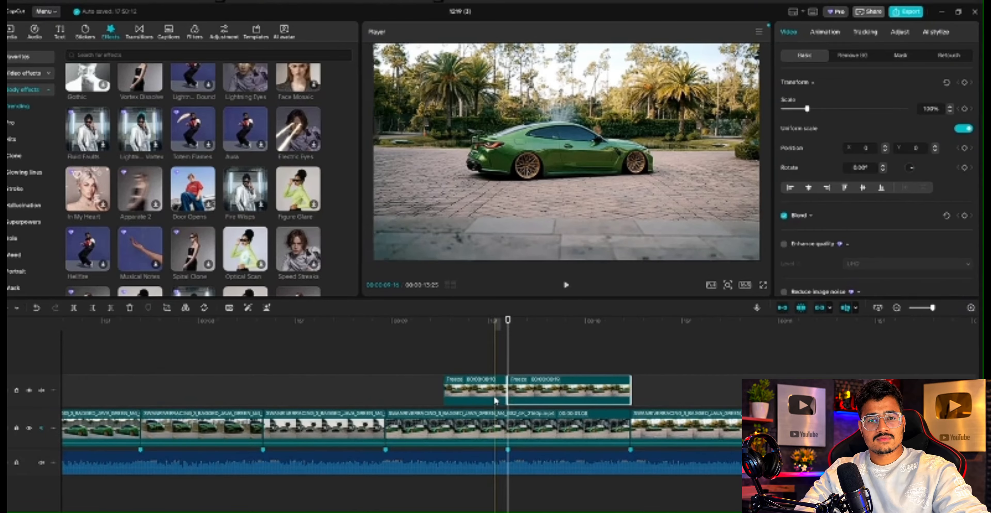
{"action": "left_click", "coordinate": [494, 395]}
{"action": "key", "text": "Delete"}
Cut the car out of the freeze clip's background with Auto removal
{"action": "left_click", "coordinate": [517, 391]}
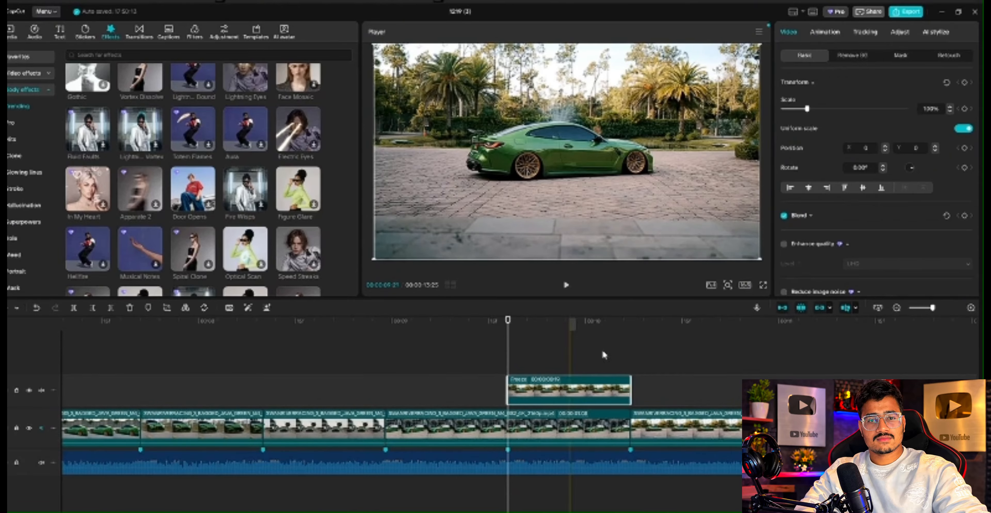
{"action": "left_click", "coordinate": [844, 59]}
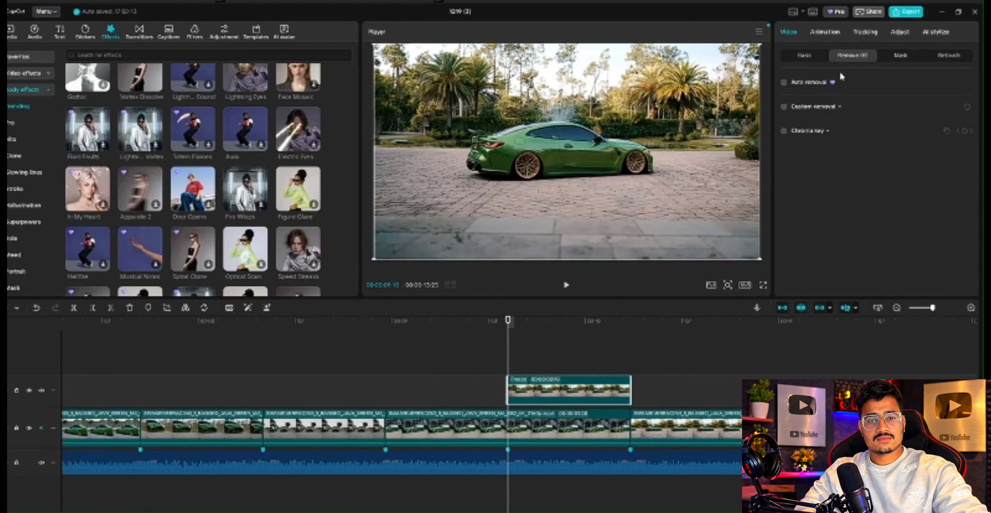
{"action": "left_click", "coordinate": [783, 83]}
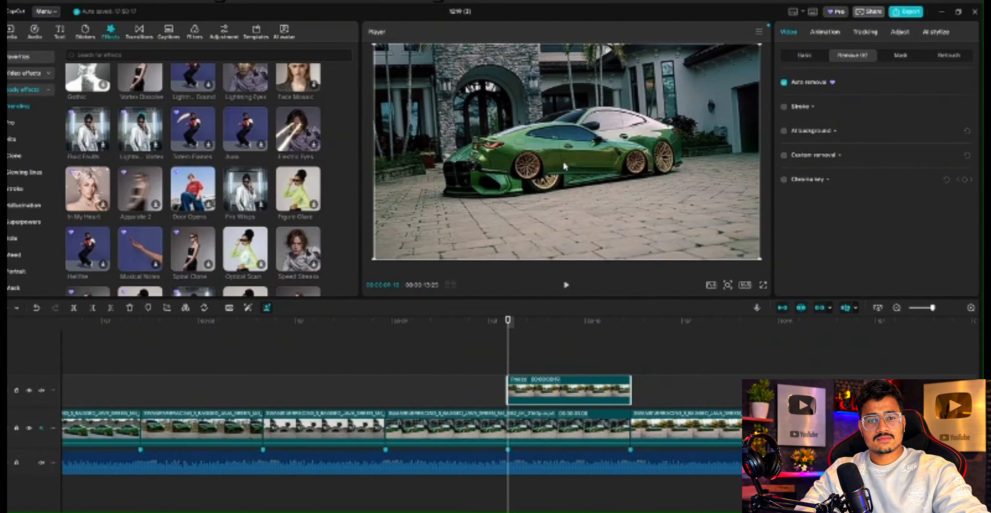
{"action": "right_click", "coordinate": [563, 398]}
{"action": "left_click", "coordinate": [598, 158]}
{"action": "left_click", "coordinate": [514, 353]}
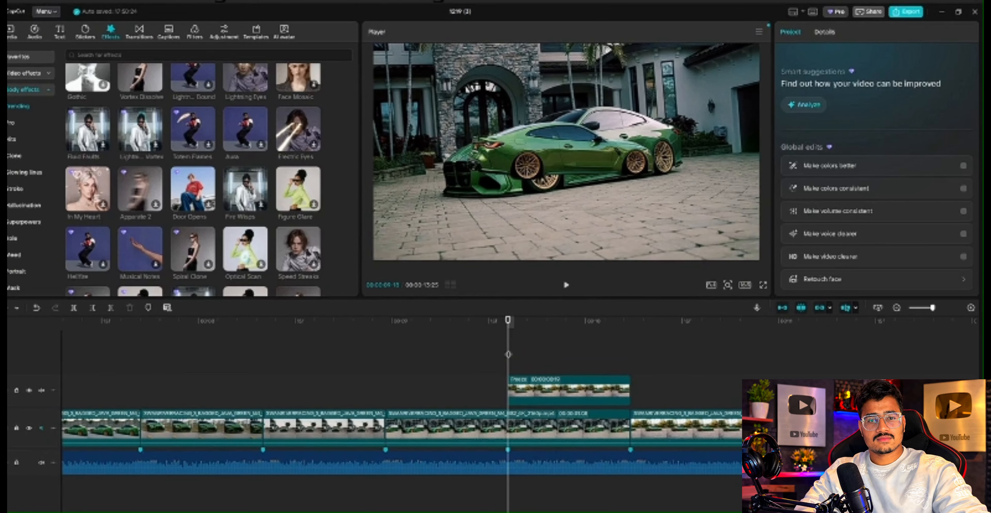
{"action": "key", "text": "ctrl+v"}
{"action": "key", "text": "ctrl+v"}
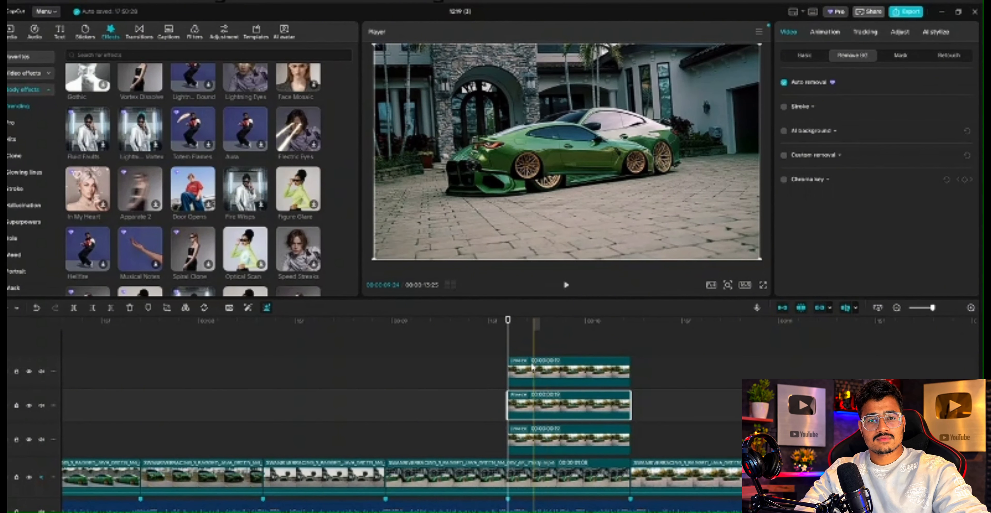
{"action": "key", "text": "ctrl+z"}
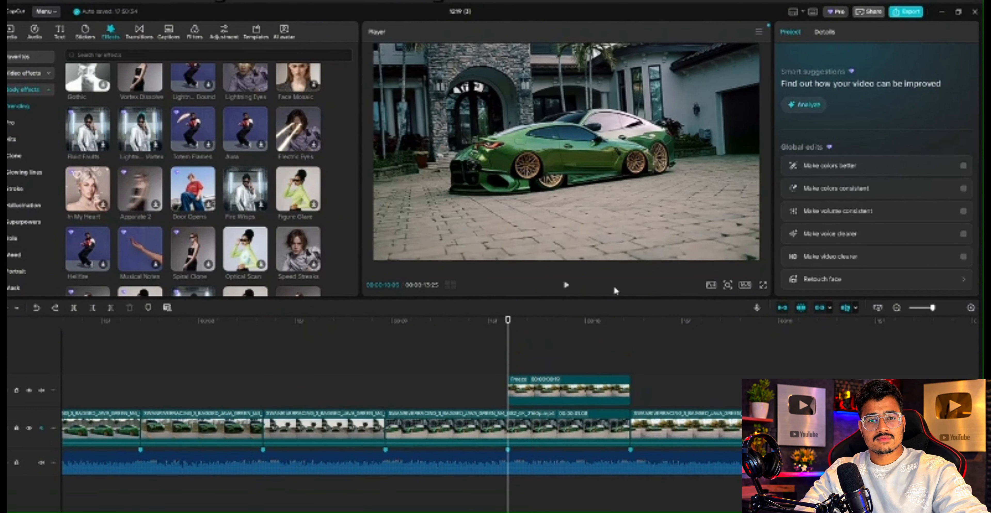
Add a Filmstrip mask to the freeze clip, narrowed to a thin horizontal band across the car's wheels at about Y -154
{"action": "left_click", "coordinate": [571, 381]}
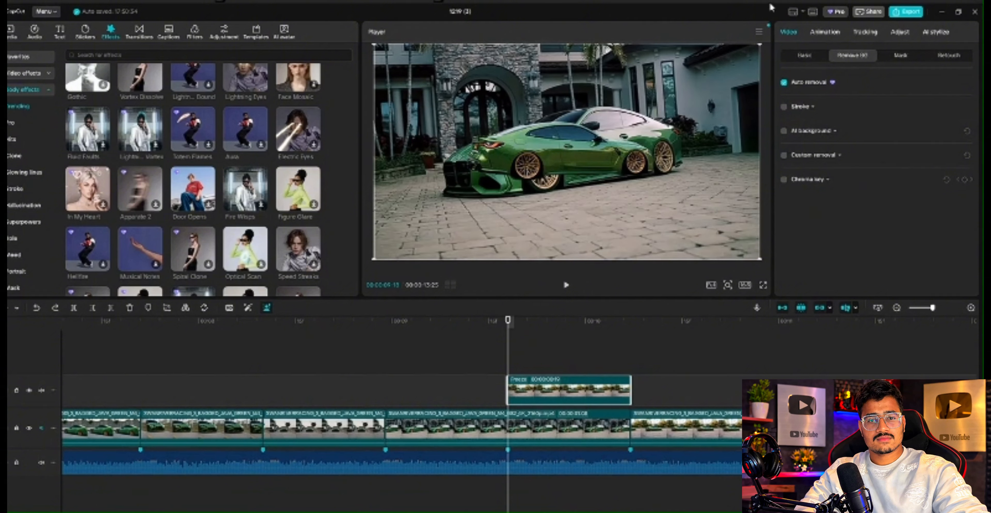
{"action": "left_click", "coordinate": [898, 56]}
{"action": "left_click", "coordinate": [795, 103]}
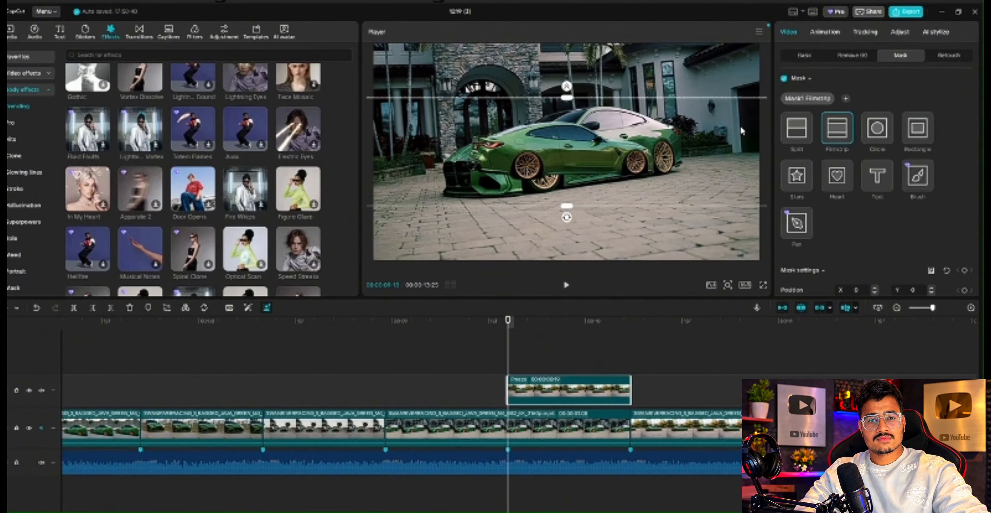
{"action": "left_click_drag", "start_coordinate": [564, 101], "coordinate": [570, 174]}
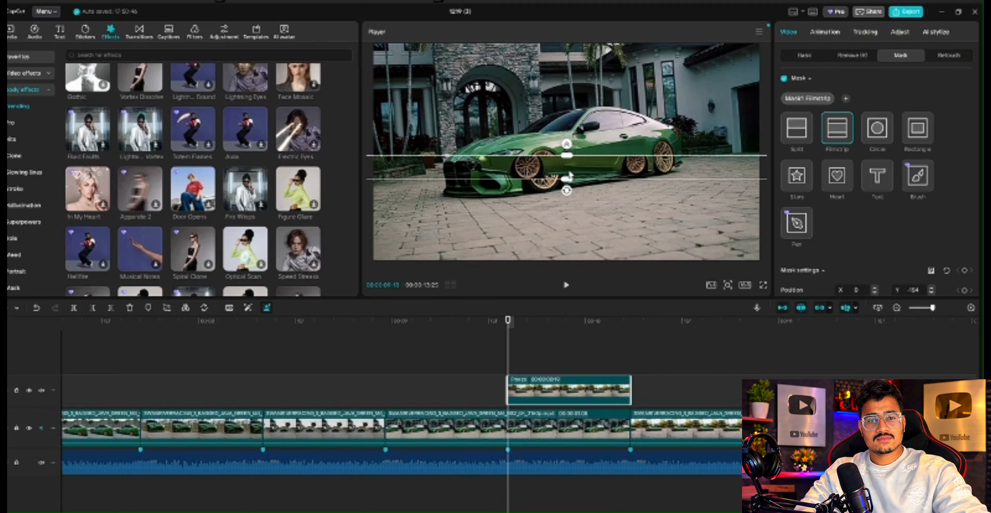
Keyframe the mansion shot's Adjust settings at the freeze clip's start, and lower Exposure to -50 at the 10-second mark
{"action": "left_click", "coordinate": [512, 425]}
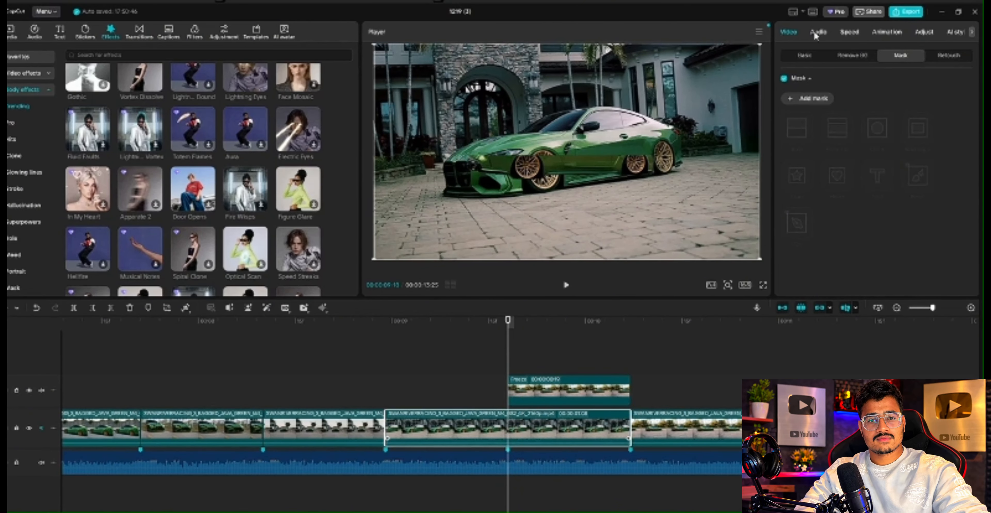
{"action": "left_click", "coordinate": [922, 32]}
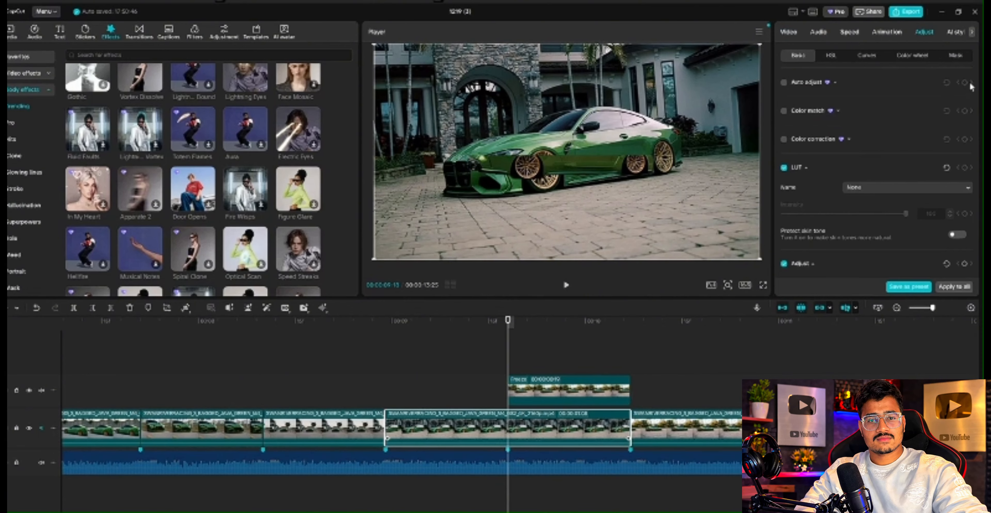
{"action": "scroll", "coordinate": [955, 222], "scroll_direction": "down", "scroll_amount": 5}
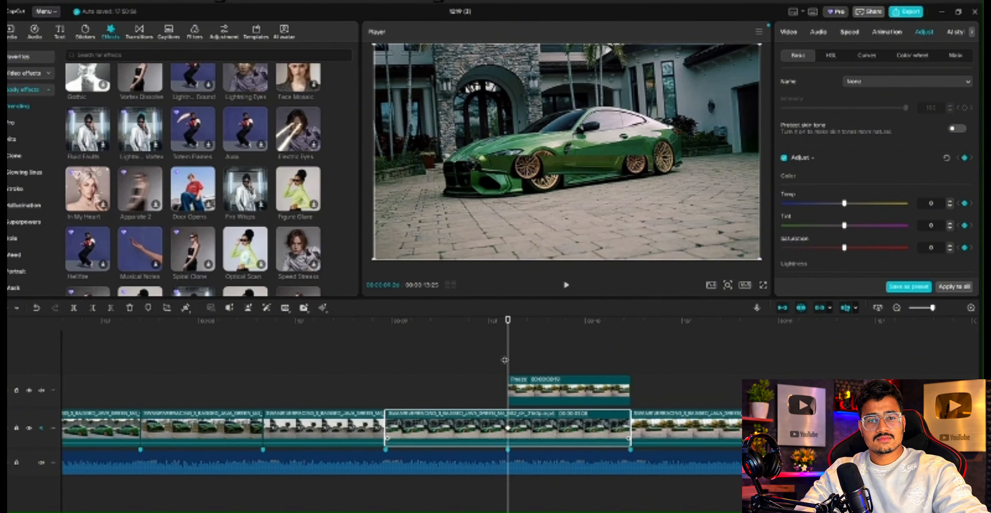
{"action": "scroll", "coordinate": [885, 213], "scroll_direction": "down", "scroll_amount": 6}
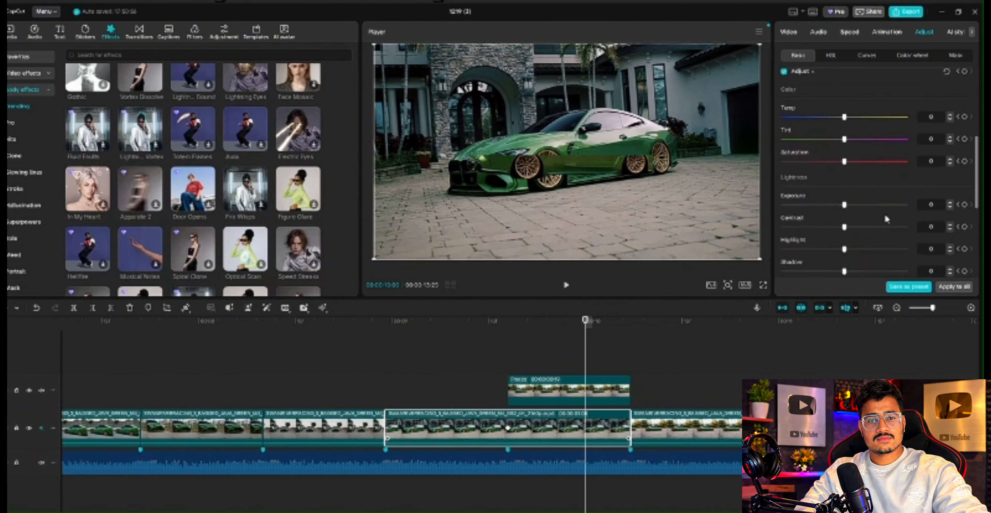
{"action": "left_click_drag", "start_coordinate": [844, 162], "coordinate": [681, 173]}
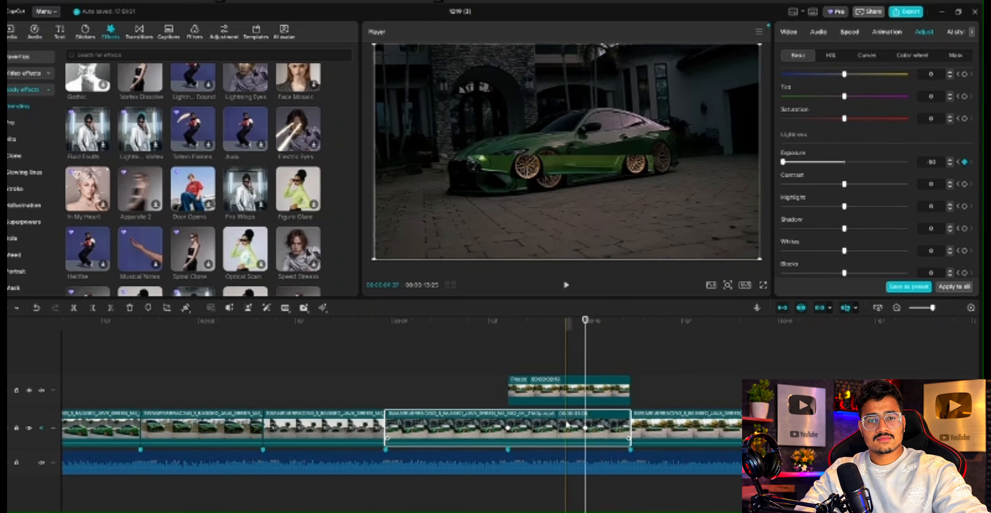
Apply the Cubic Out preset curve to the mansion shot's exposure keyframes
{"action": "right_click", "coordinate": [585, 429]}
{"action": "left_click", "coordinate": [633, 478]}
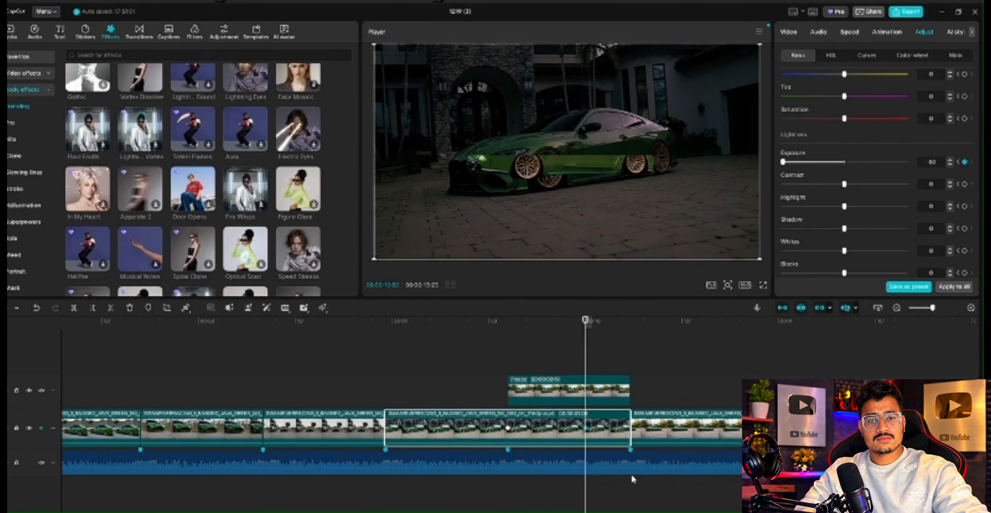
{"action": "right_click", "coordinate": [587, 430]}
{"action": "left_click", "coordinate": [626, 488]}
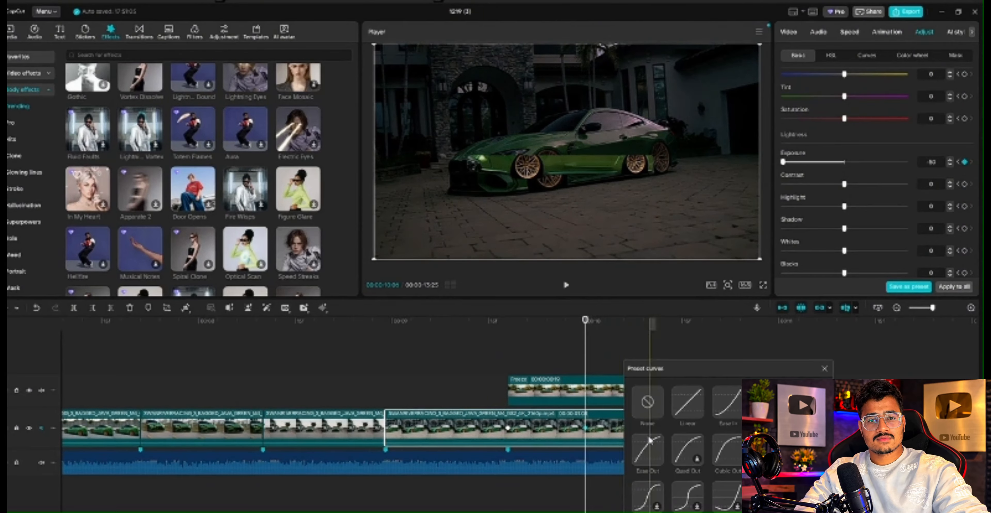
{"action": "left_click", "coordinate": [727, 450]}
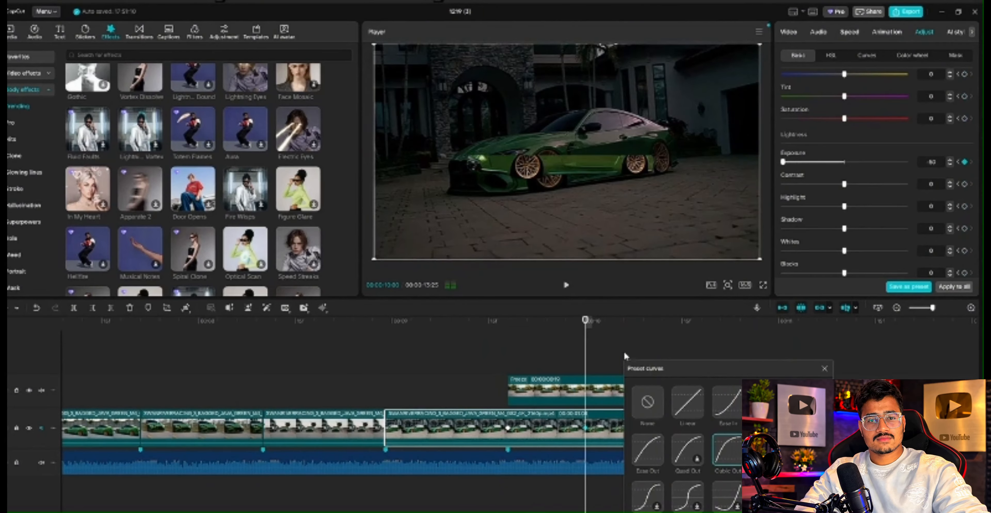
{"action": "left_click", "coordinate": [476, 360]}
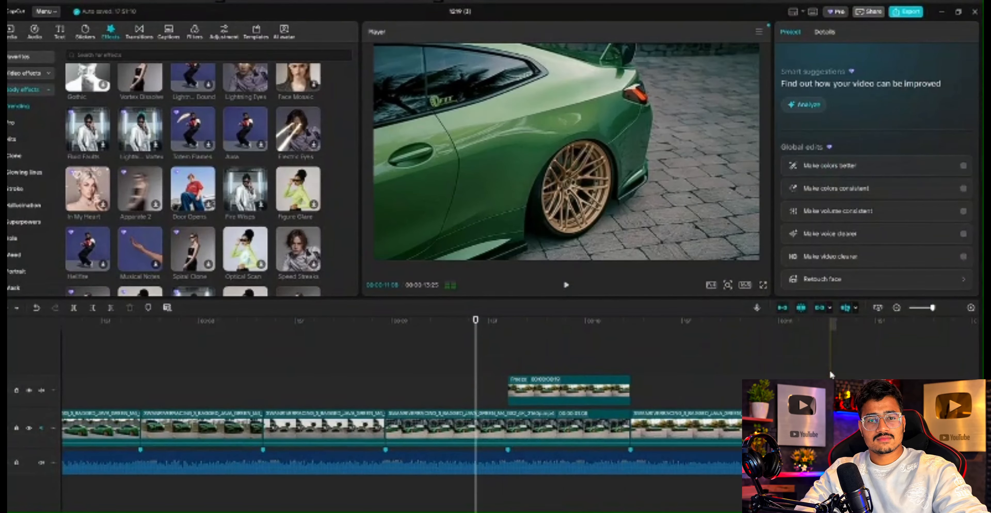
Copy the freeze clip carrying the Filmstrip mask over the mansion shot
{"action": "left_click", "coordinate": [543, 389]}
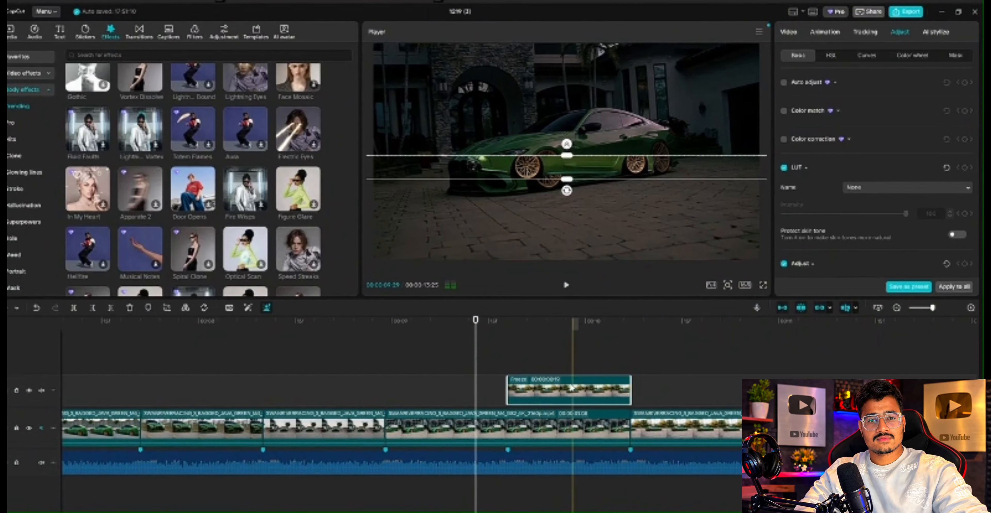
{"action": "right_click", "coordinate": [537, 389]}
{"action": "left_click", "coordinate": [557, 155]}
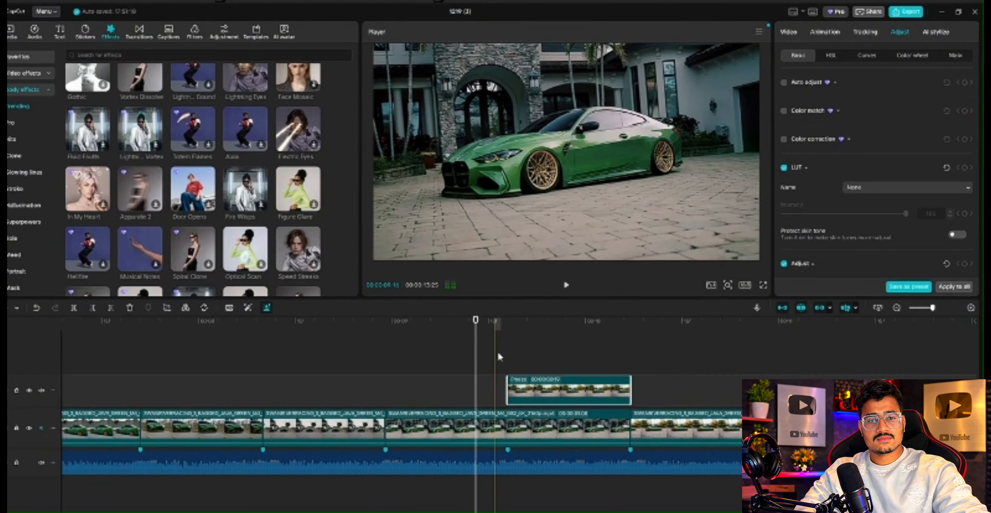
Play the darkening passage and add two timeline markers over the freeze clip, at about 9:26 and 9:28
{"action": "left_click", "coordinate": [508, 347]}
{"action": "key", "text": "space"}
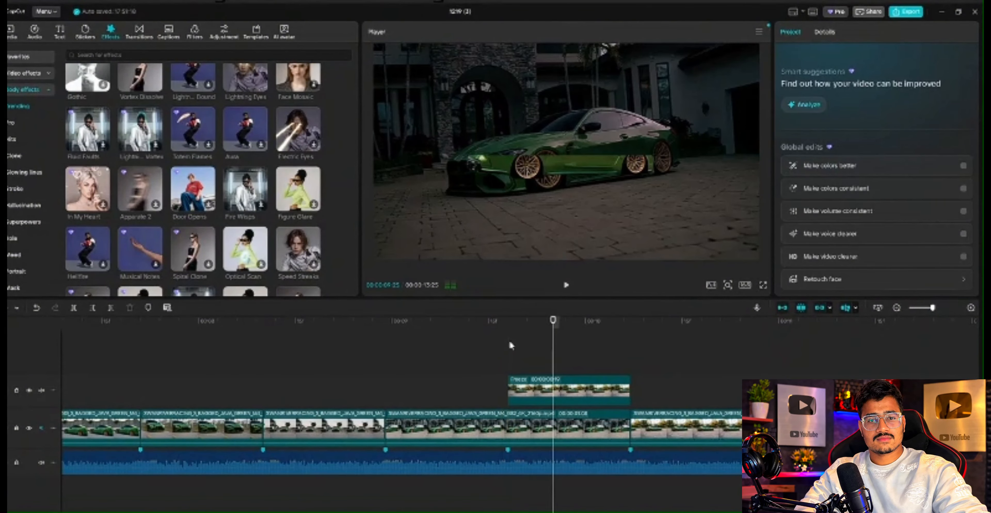
{"action": "key", "text": "space"}
{"action": "key", "text": "space"}
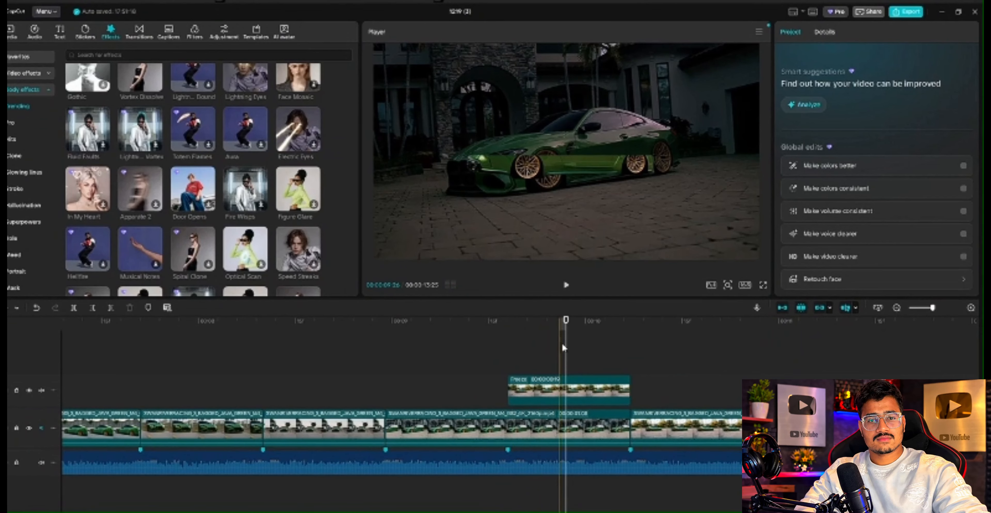
{"action": "left_click", "coordinate": [561, 344]}
{"action": "key", "text": "m"}
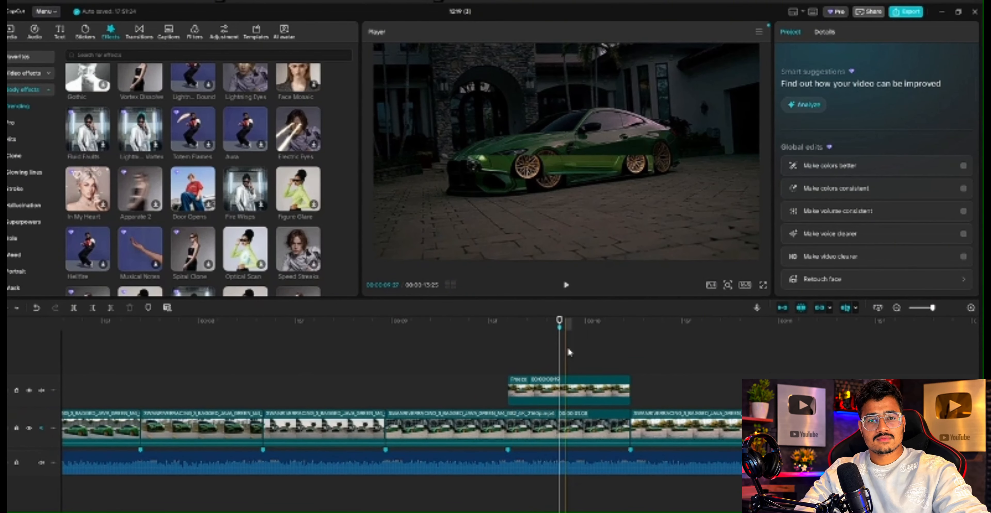
{"action": "key", "text": "m"}
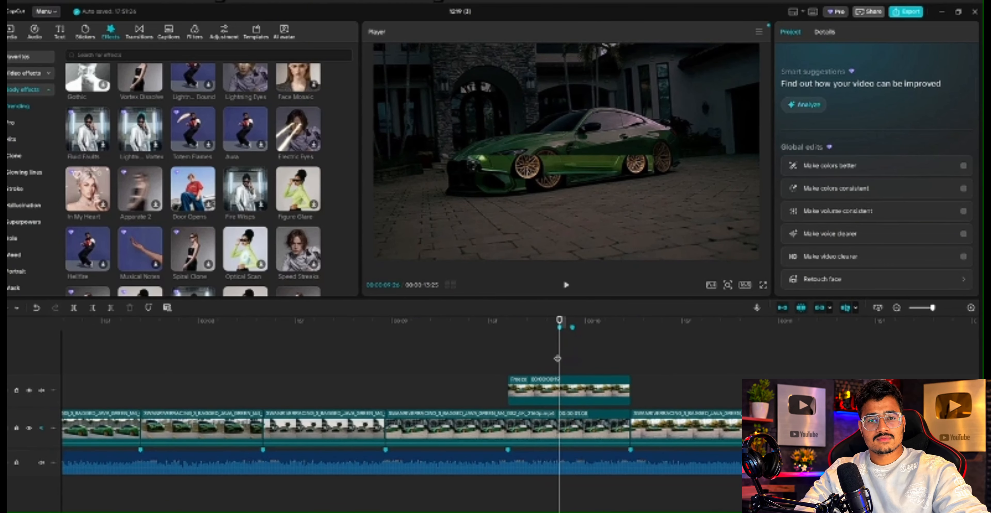
Paste the freeze clip at the first new marker, trim its end to the mansion shot's end and raise its mask to Y 92
{"action": "key", "text": "ctrl+v"}
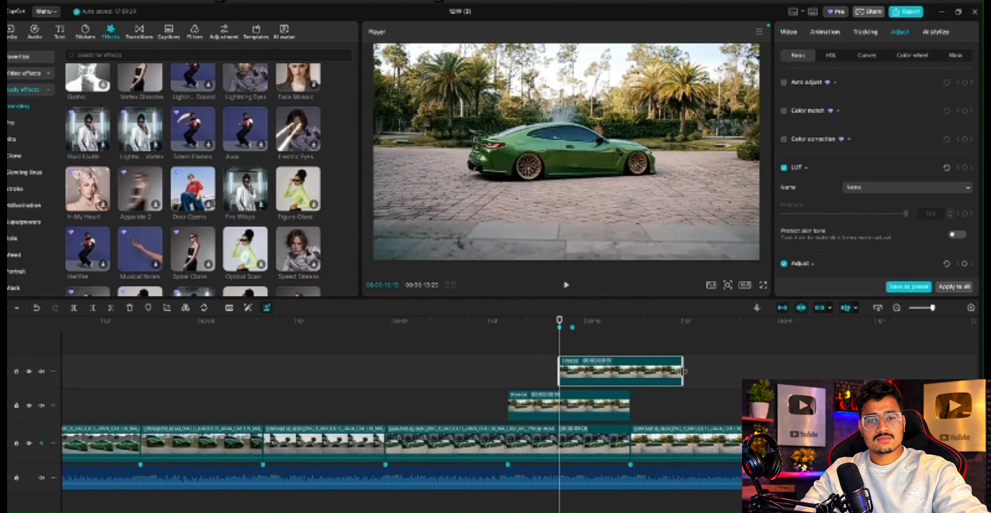
{"action": "left_click_drag", "start_coordinate": [683, 371], "coordinate": [641, 371]}
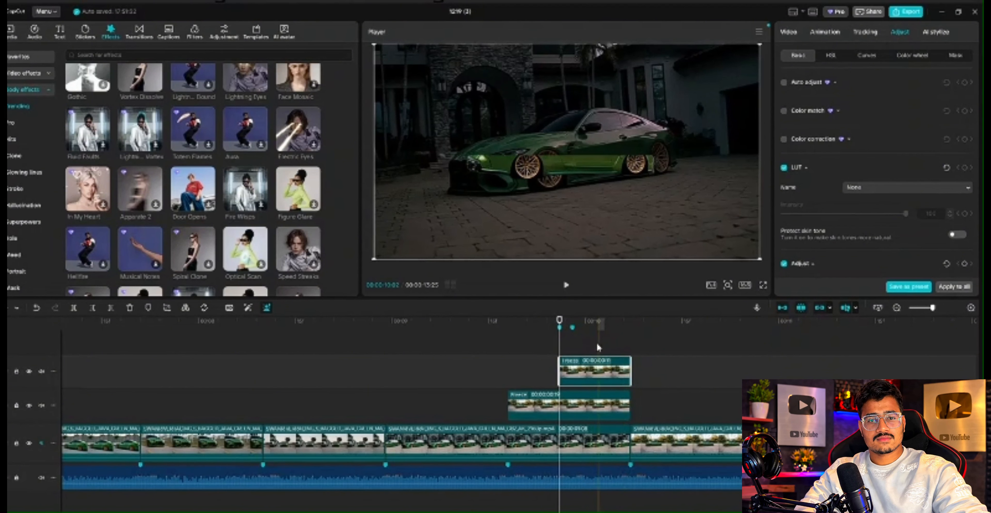
{"action": "left_click", "coordinate": [784, 32]}
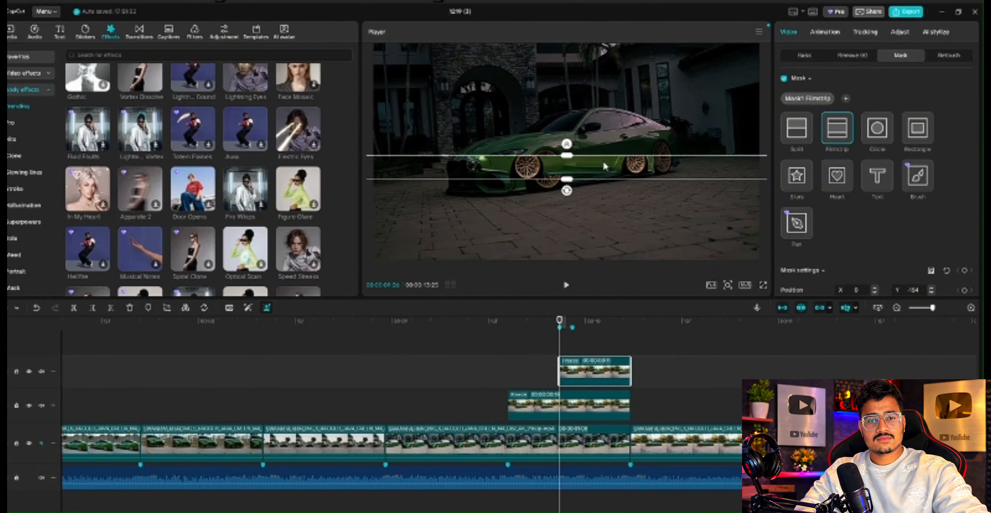
{"action": "left_click_drag", "start_coordinate": [603, 163], "coordinate": [604, 141]}
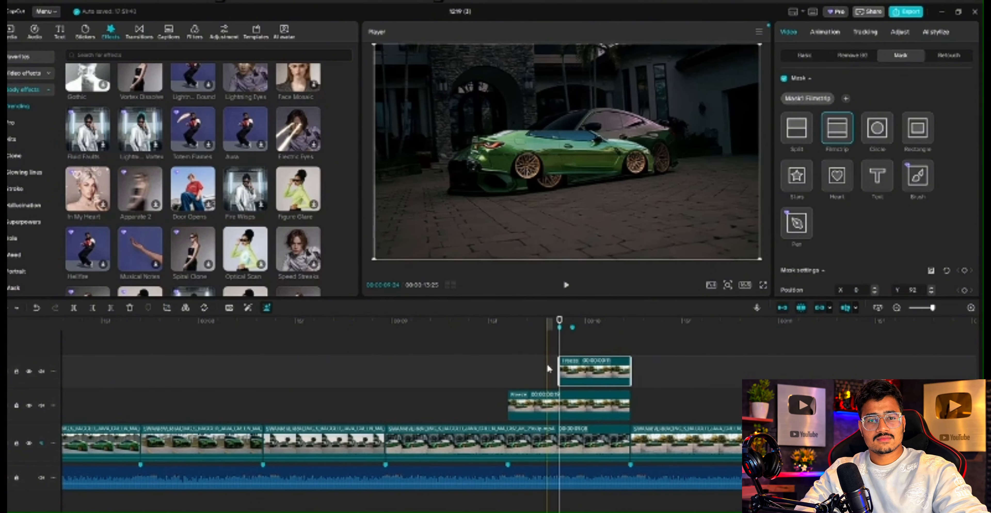
Paste another freeze copy at the second marker, trim its end to the mansion shot's end and move its mask to X -41, Y 308
{"action": "left_click", "coordinate": [571, 337]}
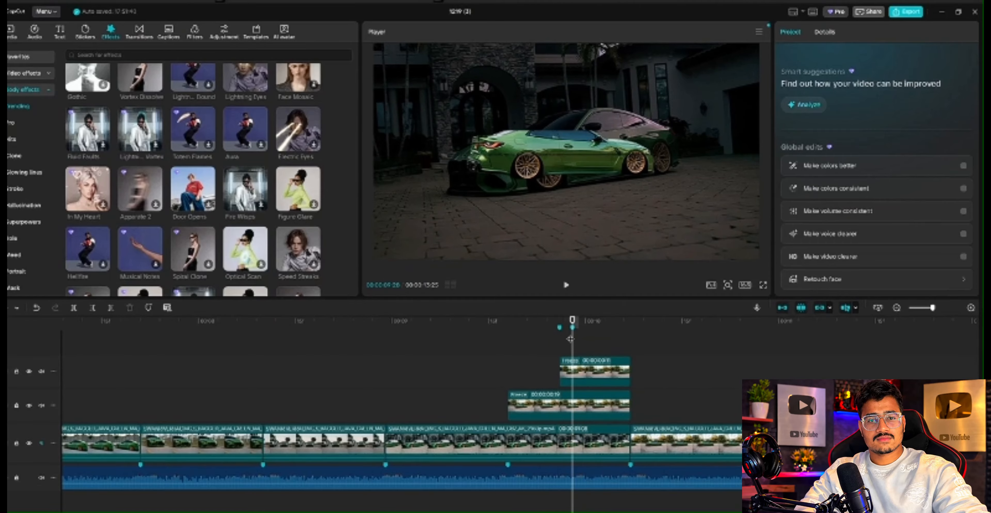
{"action": "key", "text": "ctrl+v"}
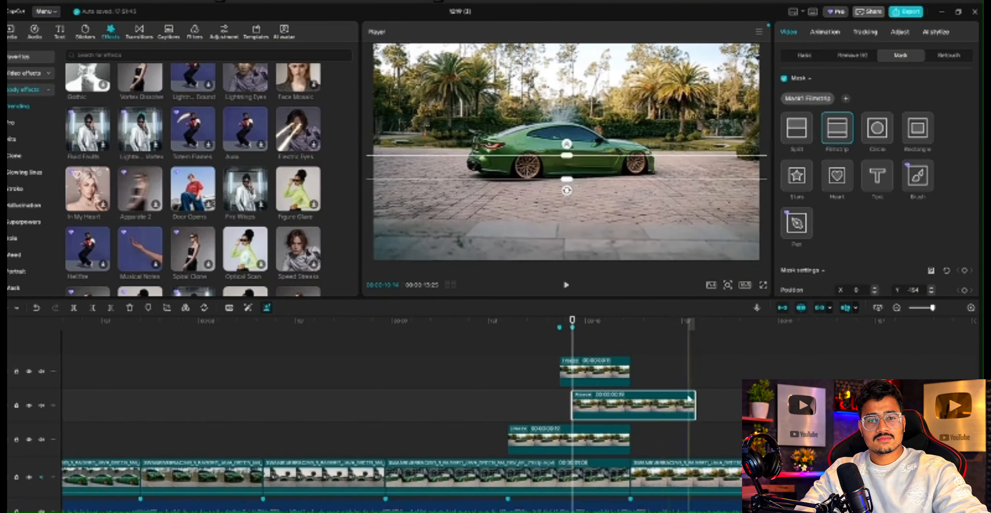
{"action": "left_click_drag", "start_coordinate": [696, 403], "coordinate": [631, 404]}
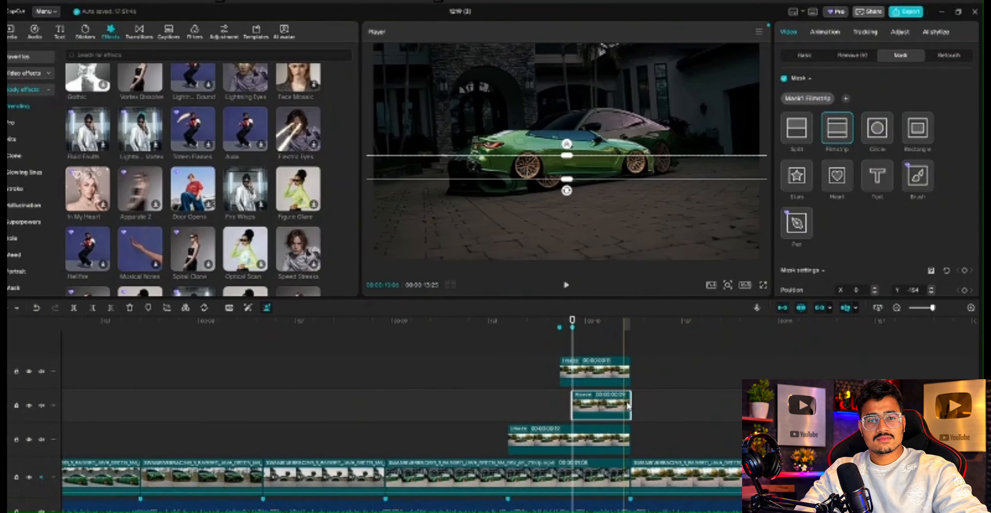
{"action": "left_click", "coordinate": [584, 325]}
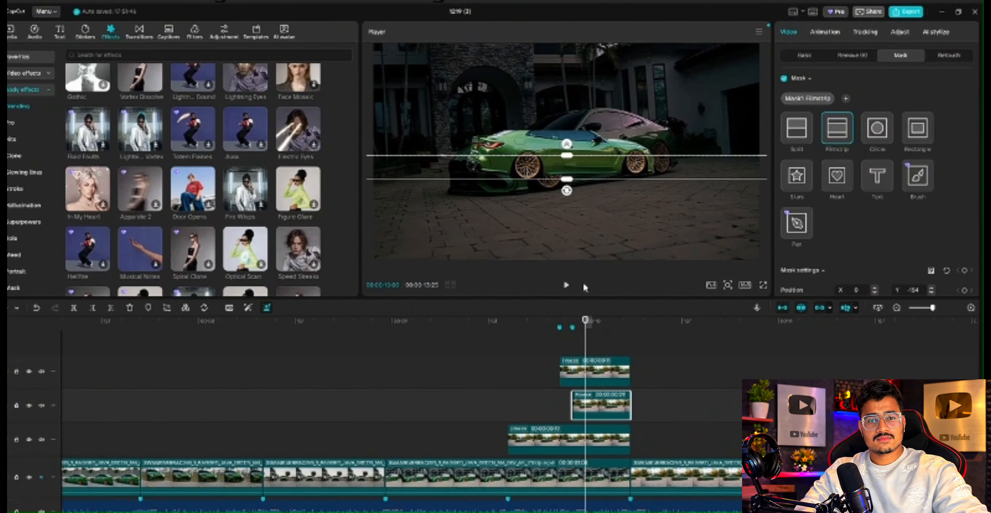
{"action": "left_click_drag", "start_coordinate": [588, 169], "coordinate": [584, 123]}
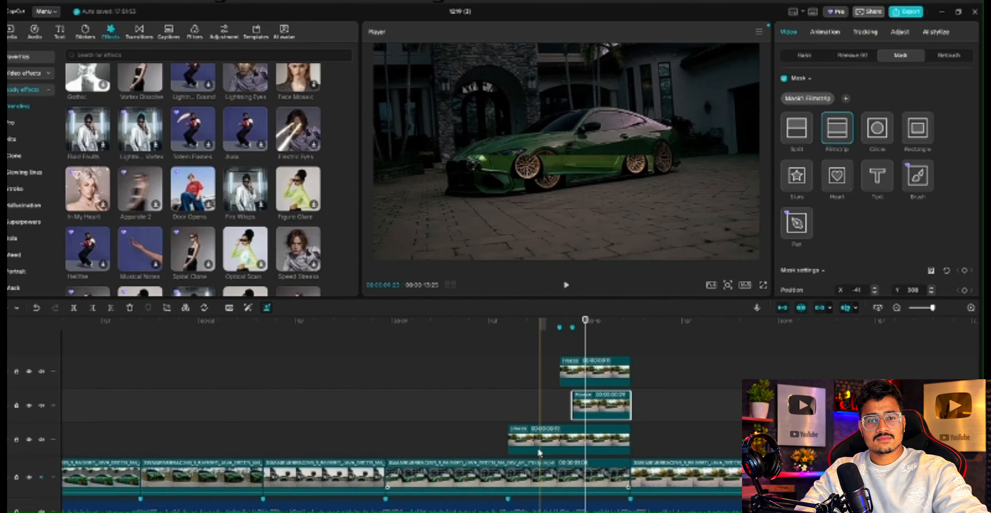
Try several In animations on the lowest freeze clip and apply Split Slide to the freeze clips over the mansion shot
{"action": "left_click", "coordinate": [539, 440]}
{"action": "left_click", "coordinate": [838, 32]}
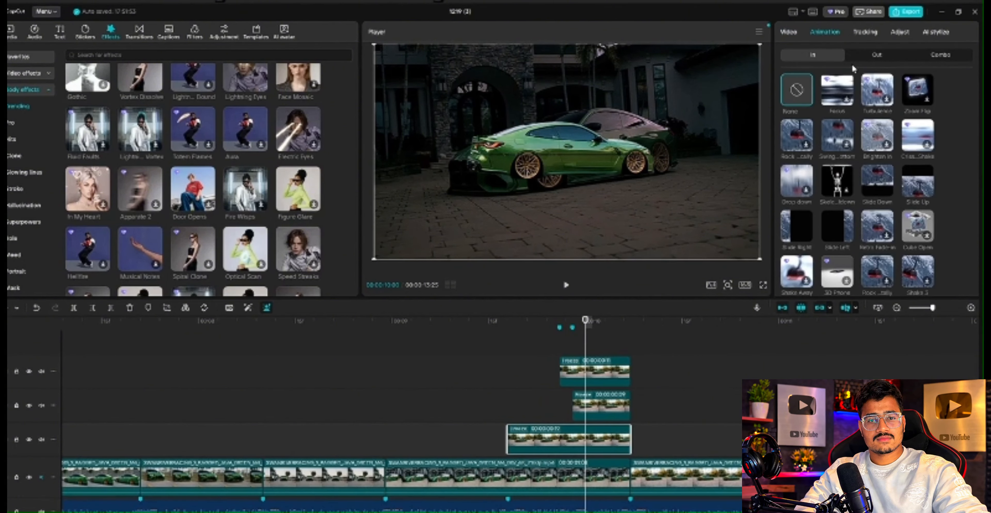
{"action": "left_click", "coordinate": [908, 138]}
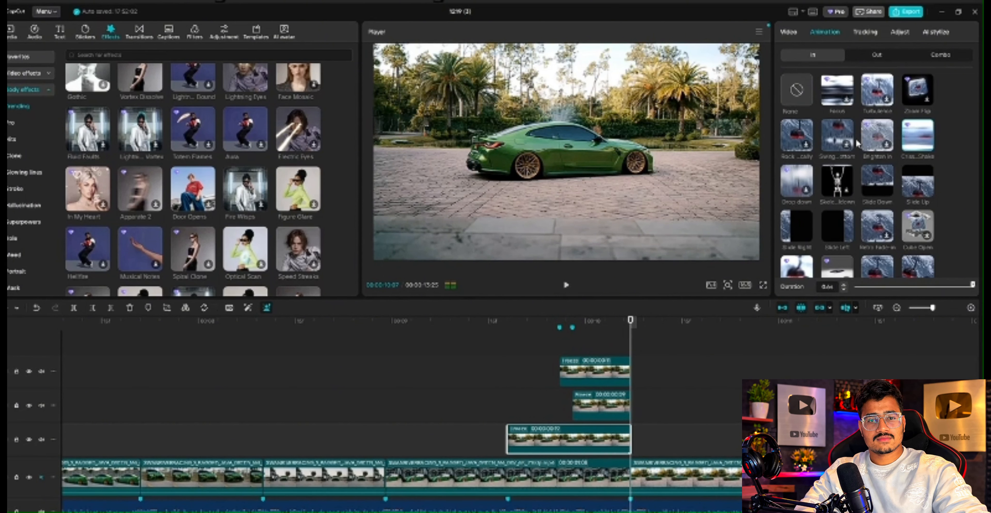
{"action": "left_click", "coordinate": [833, 93]}
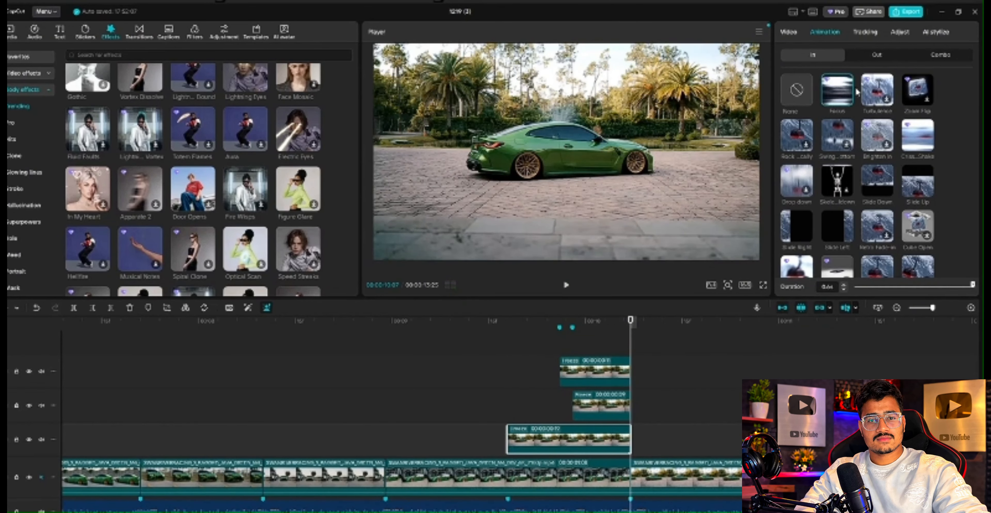
{"action": "scroll", "coordinate": [814, 123], "scroll_direction": "down", "scroll_amount": 2}
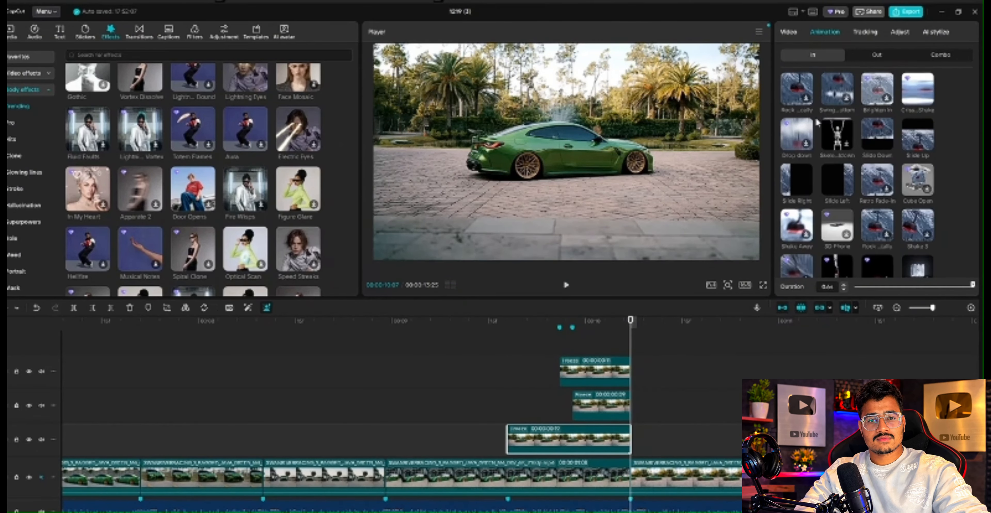
{"action": "scroll", "coordinate": [817, 122], "scroll_direction": "down", "scroll_amount": 2}
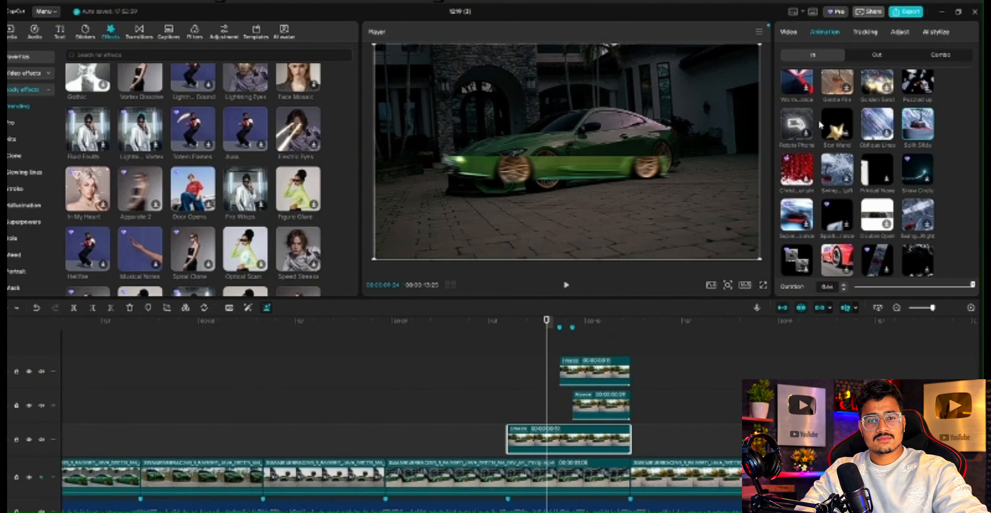
{"action": "left_click", "coordinate": [915, 132]}
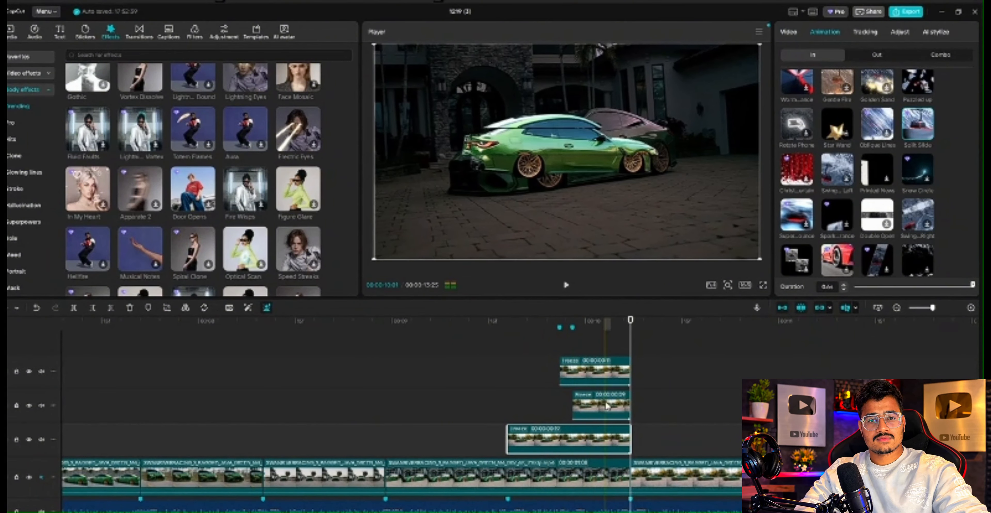
Trim the middle freeze clip to start about three frames after the second marker and play back the layered cutouts
{"action": "left_click", "coordinate": [595, 402]}
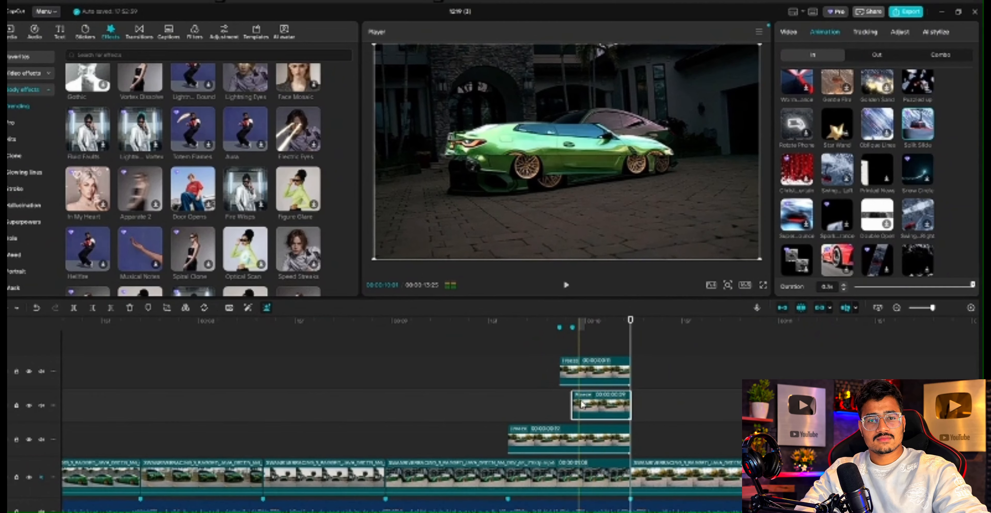
{"action": "left_click_drag", "start_coordinate": [573, 402], "coordinate": [594, 402]}
{"action": "left_click", "coordinate": [565, 400]}
{"action": "key", "text": "space"}
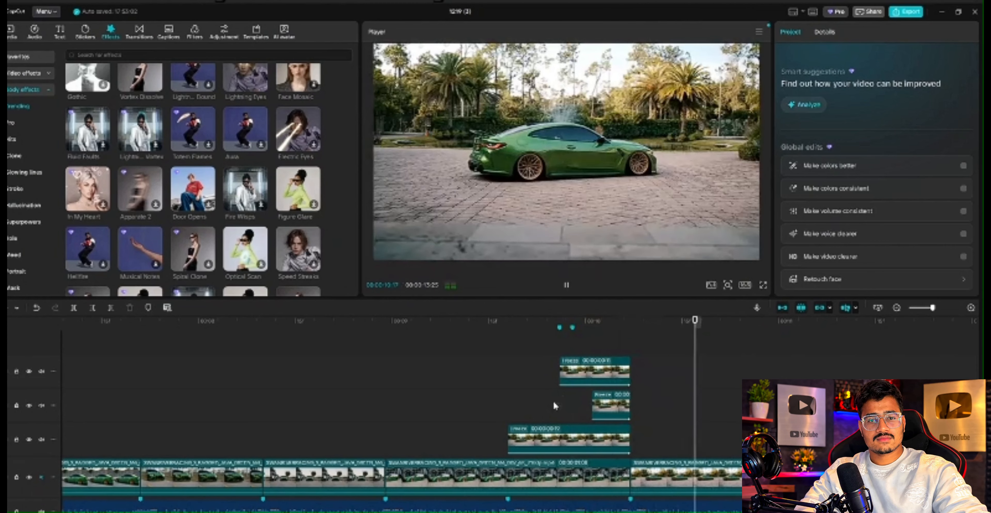
{"action": "left_click", "coordinate": [476, 385]}
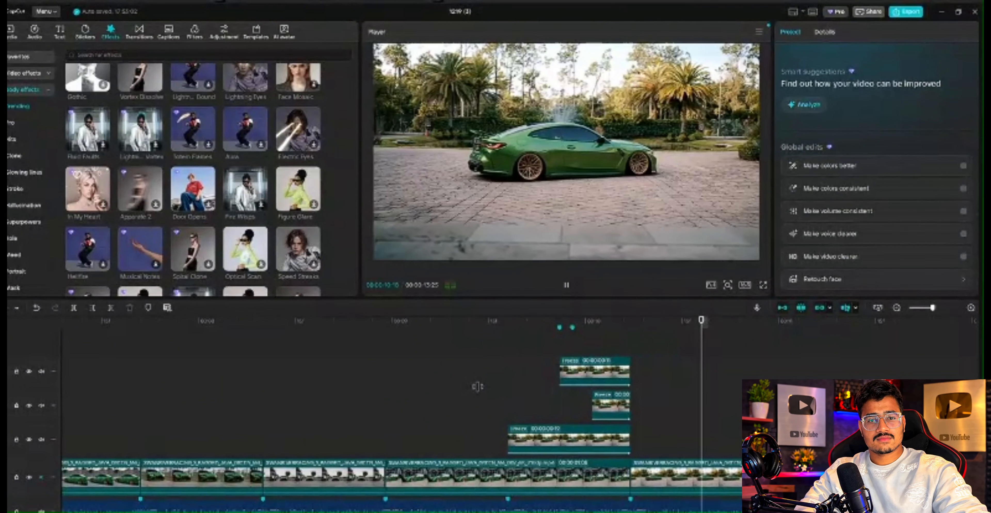
{"action": "key", "text": "space"}
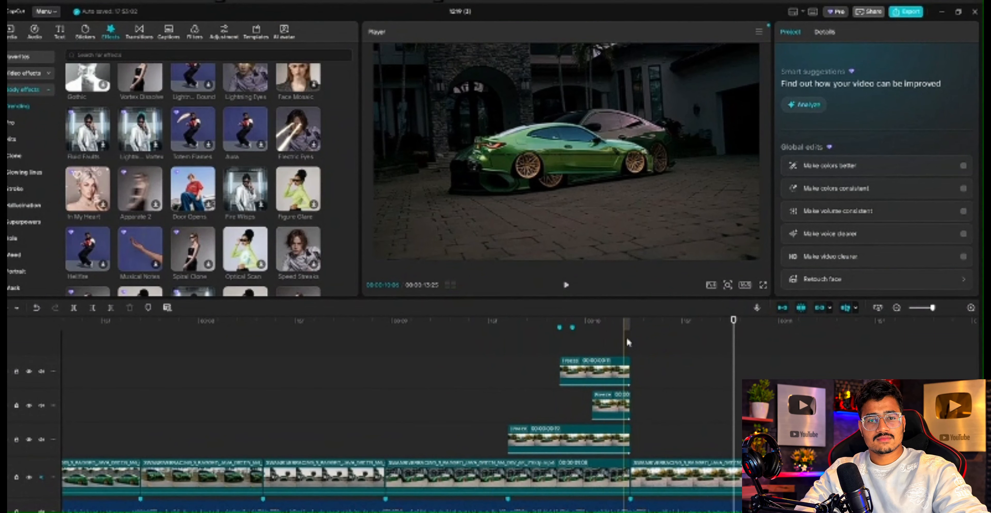
{"action": "left_click", "coordinate": [623, 342]}
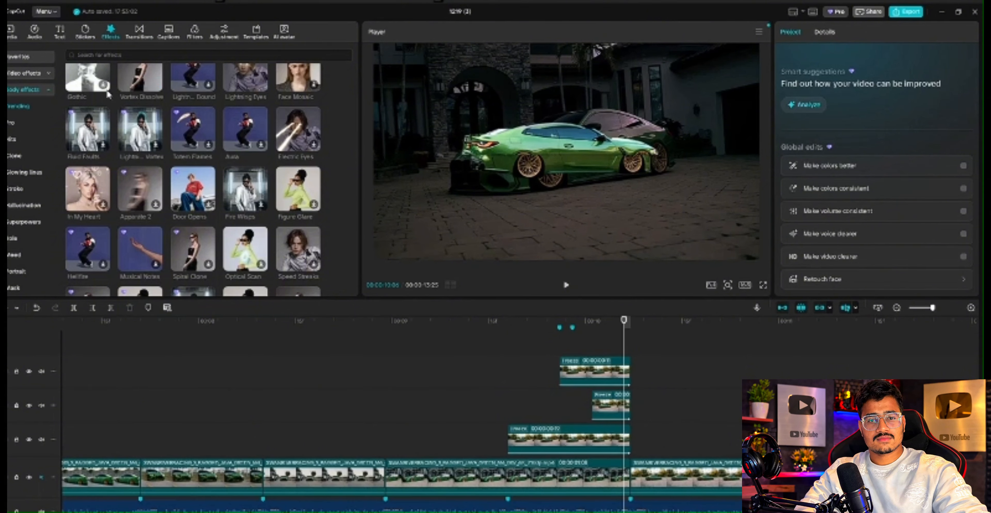
Search the video effects for "shake" and add the first Shake effect above the freeze clips, starting just before the mansion shot's end
{"action": "scroll", "coordinate": [108, 91], "scroll_direction": "up", "scroll_amount": 3}
{"action": "left_click", "coordinate": [103, 55]}
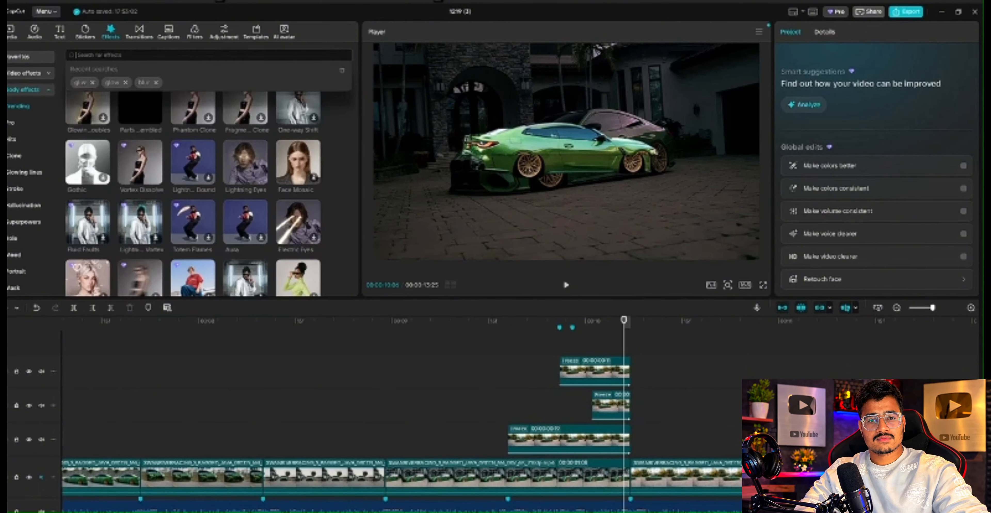
{"action": "type", "text": "shake"}
{"action": "key", "text": "Return"}
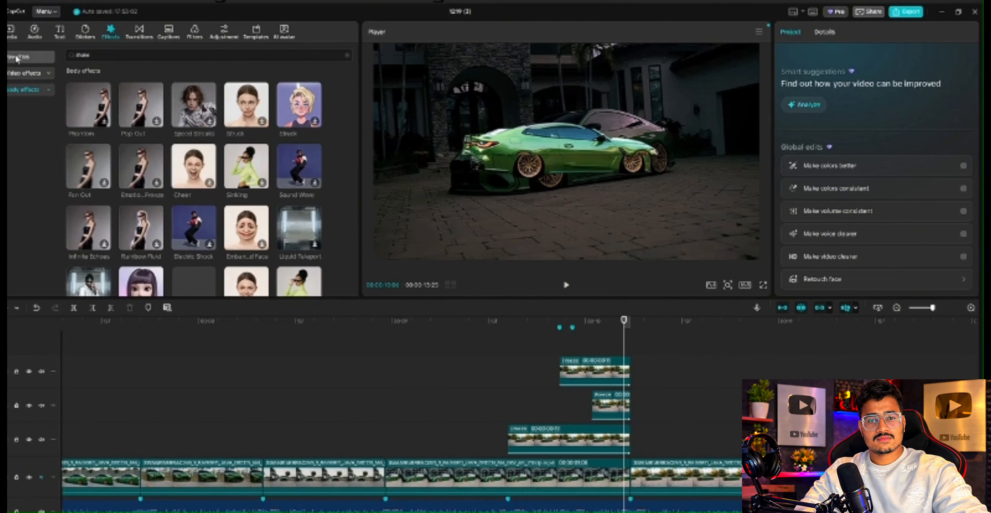
{"action": "left_click", "coordinate": [26, 75]}
{"action": "left_click", "coordinate": [106, 56]}
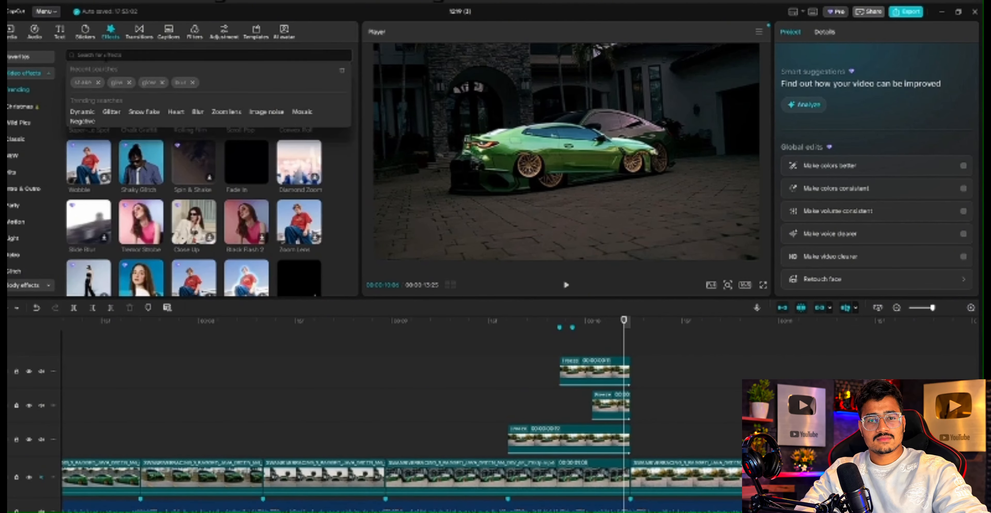
{"action": "left_click", "coordinate": [82, 83]}
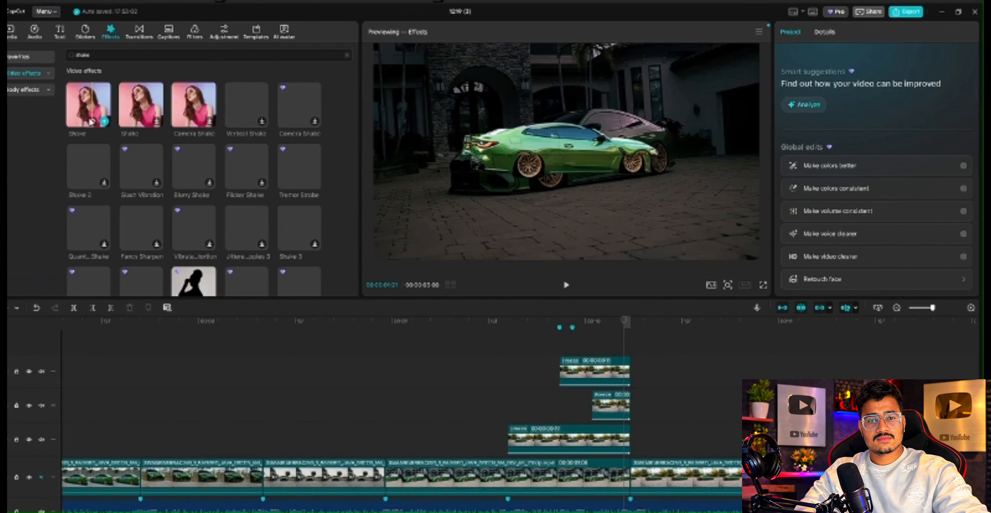
{"action": "left_click_drag", "start_coordinate": [83, 114], "coordinate": [631, 340]}
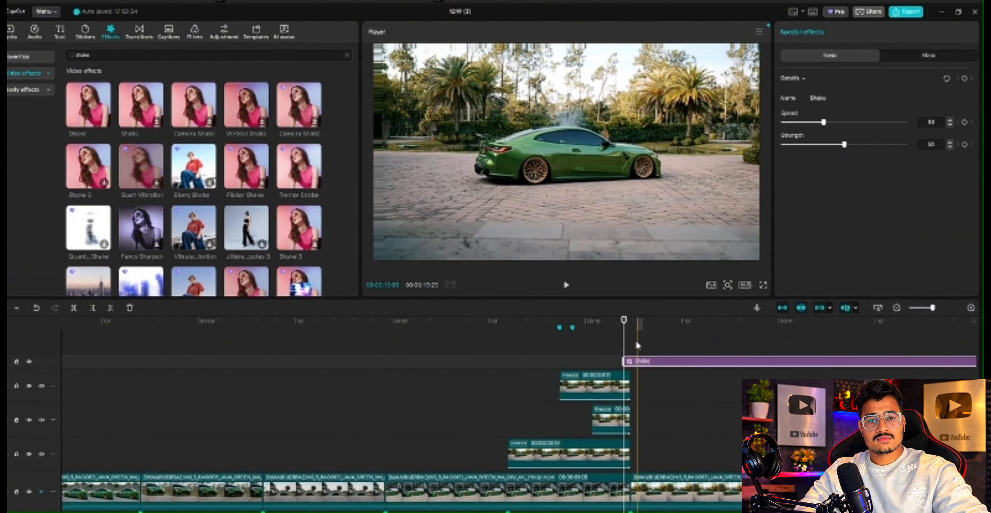
Cut the Shake effect just past the mansion shot's end, delete the remainder and play back the transition
{"action": "key", "text": "ctrl+b"}
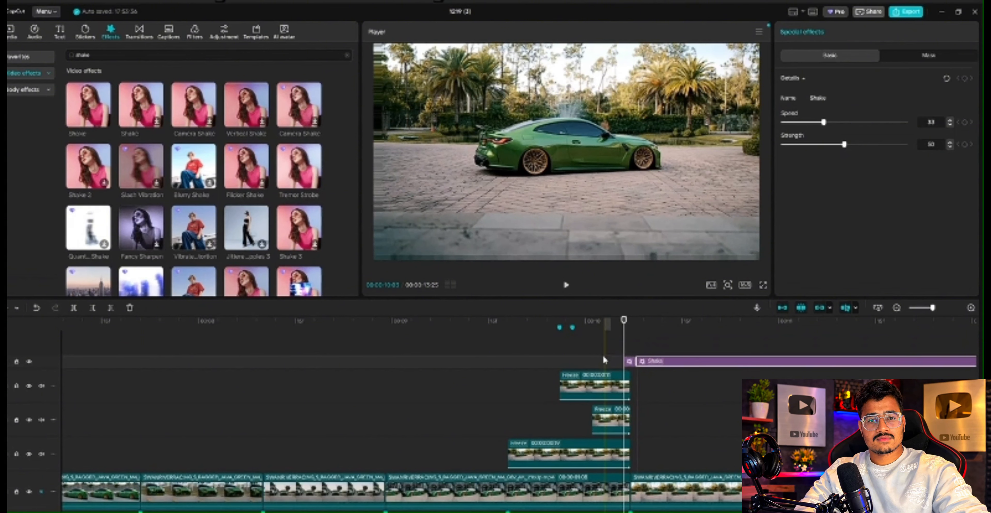
{"action": "left_click", "coordinate": [604, 356]}
{"action": "key", "text": "space"}
{"action": "key", "text": "space"}
{"action": "left_click", "coordinate": [640, 360]}
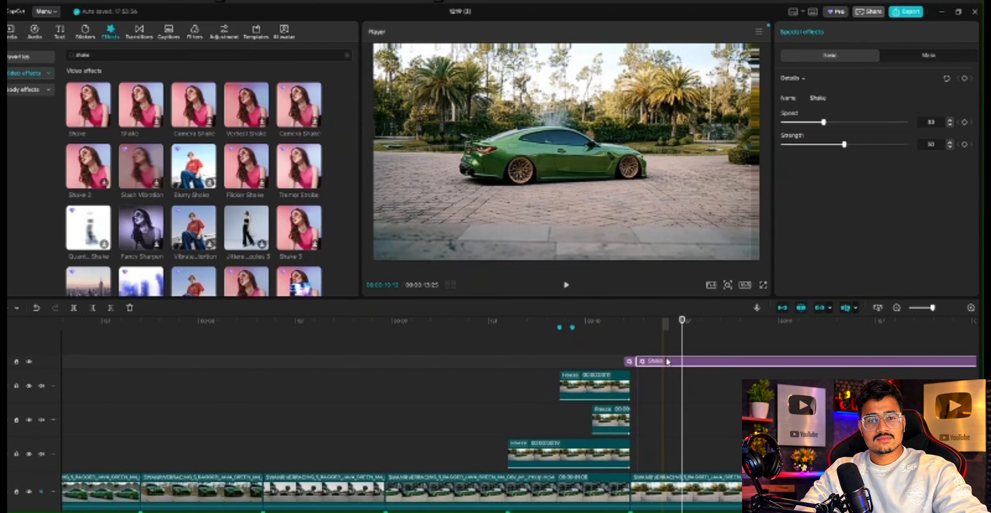
{"action": "key", "text": "Delete"}
{"action": "left_click", "coordinate": [619, 353]}
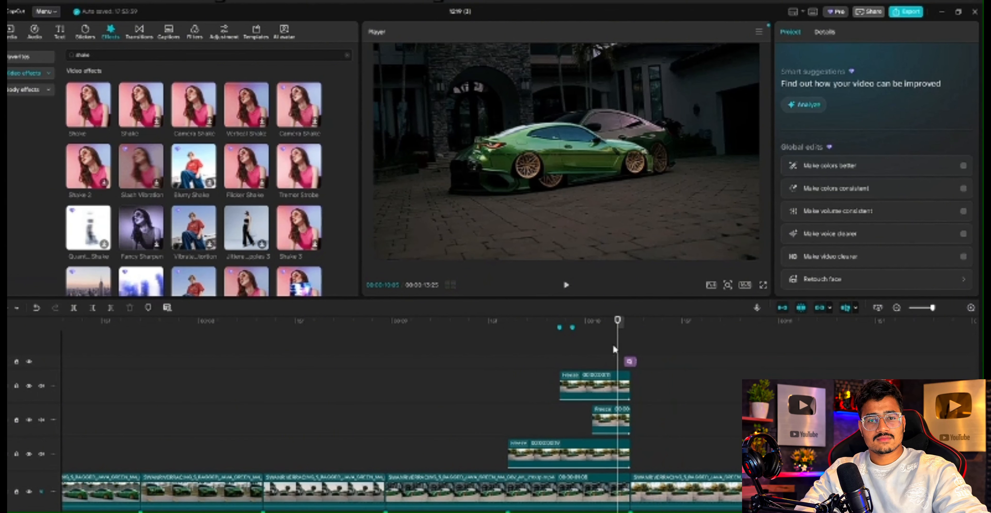
{"action": "left_click", "coordinate": [544, 353]}
{"action": "key", "text": "space"}
{"action": "key", "text": "space"}
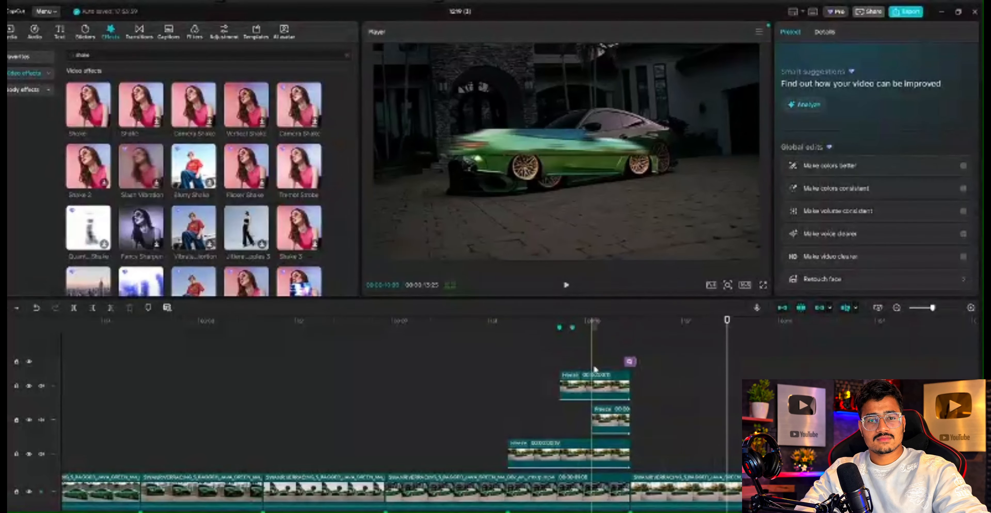
{"action": "left_click", "coordinate": [629, 361]}
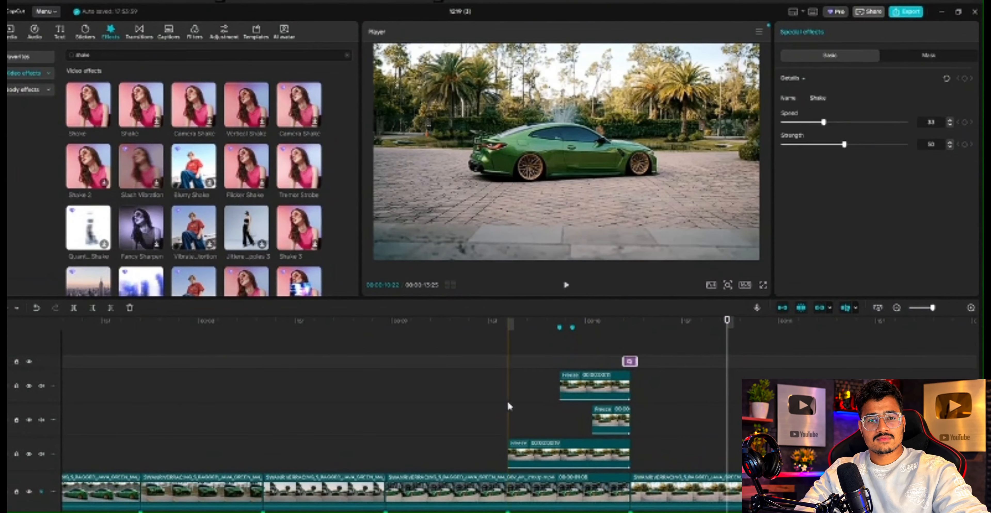
Return to the start of the timeline and play back the edit from the first frame
{"action": "left_click", "coordinate": [493, 398]}
{"action": "scroll", "coordinate": [493, 399], "scroll_direction": "left", "scroll_amount": 5}
{"action": "left_click", "coordinate": [349, 361]}
{"action": "left_click_drag", "start_coordinate": [350, 320], "coordinate": [62, 320]}
{"action": "left_click_drag", "start_coordinate": [157, 360], "coordinate": [24, 365]}
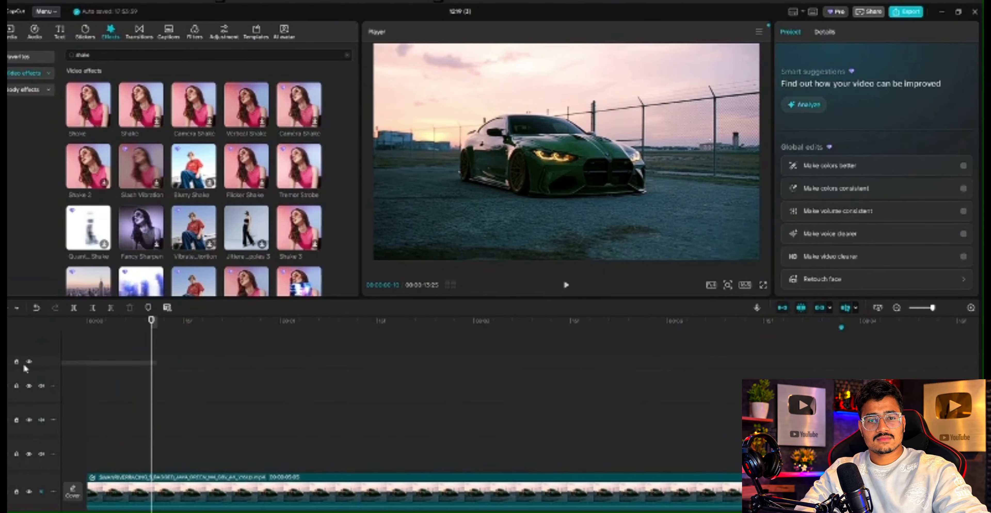
{"action": "left_click_drag", "start_coordinate": [157, 356], "coordinate": [87, 356]}
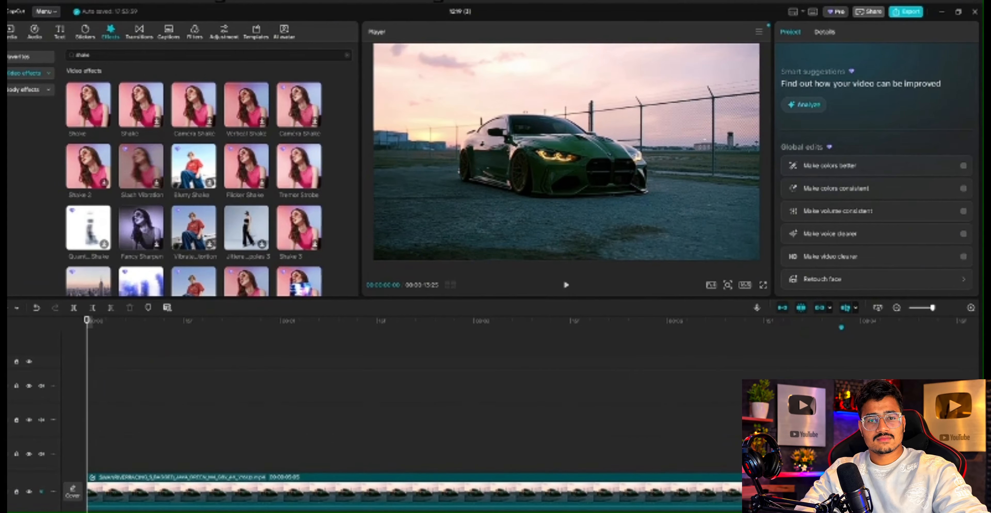
{"action": "key", "text": "space"}
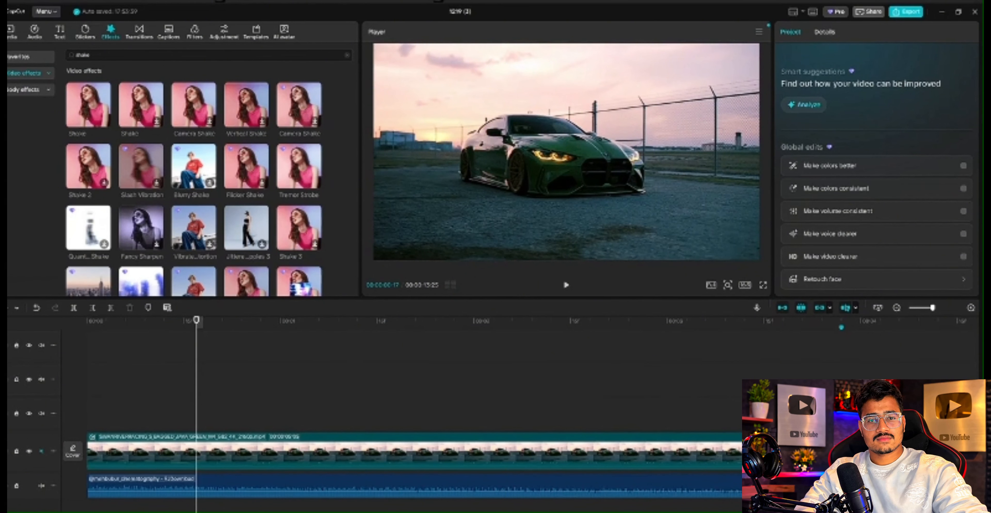
Delete the second-to-last clip on the main track and play back the edit's ending
{"action": "key", "text": "ctrl+minus"}
{"action": "key", "text": "ctrl+minus"}
{"action": "key", "text": "ctrl+minus"}
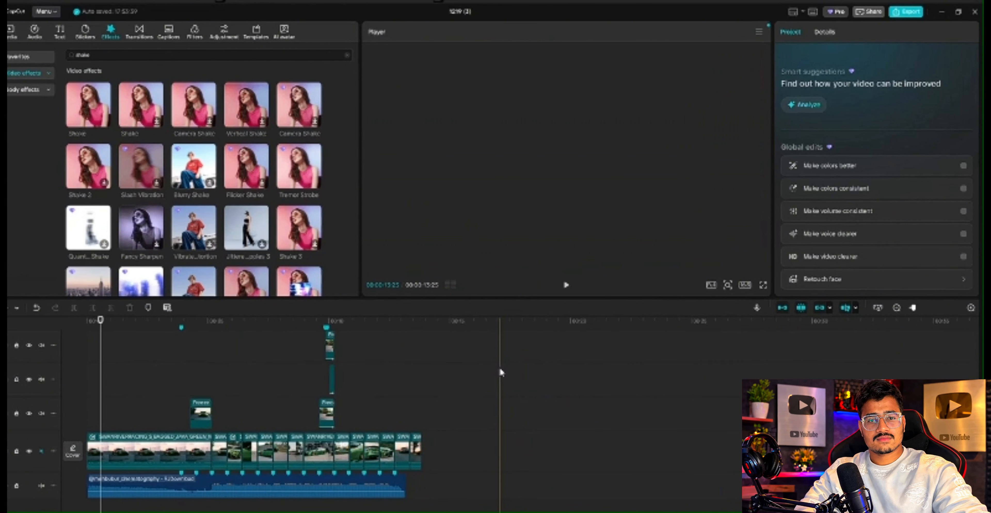
{"action": "key", "text": "ctrl+plus"}
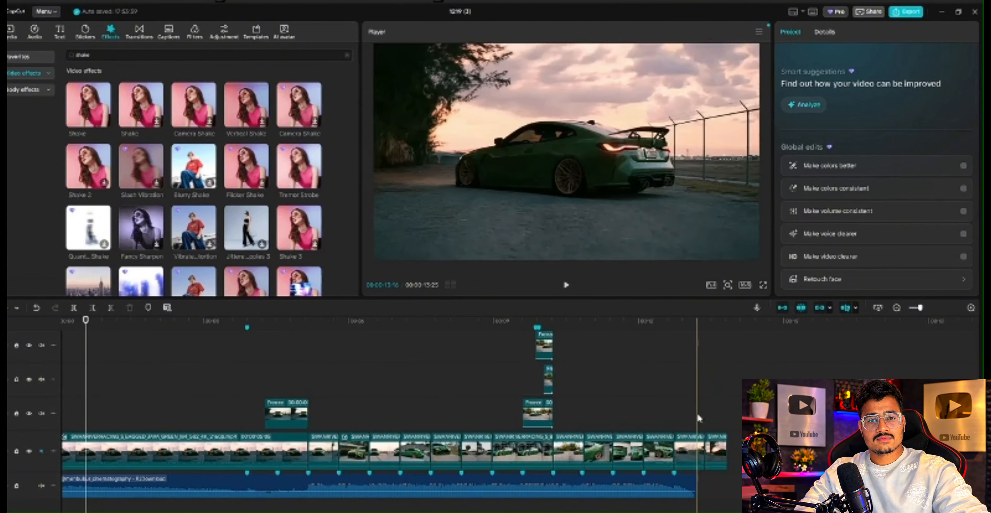
{"action": "left_click", "coordinate": [689, 447]}
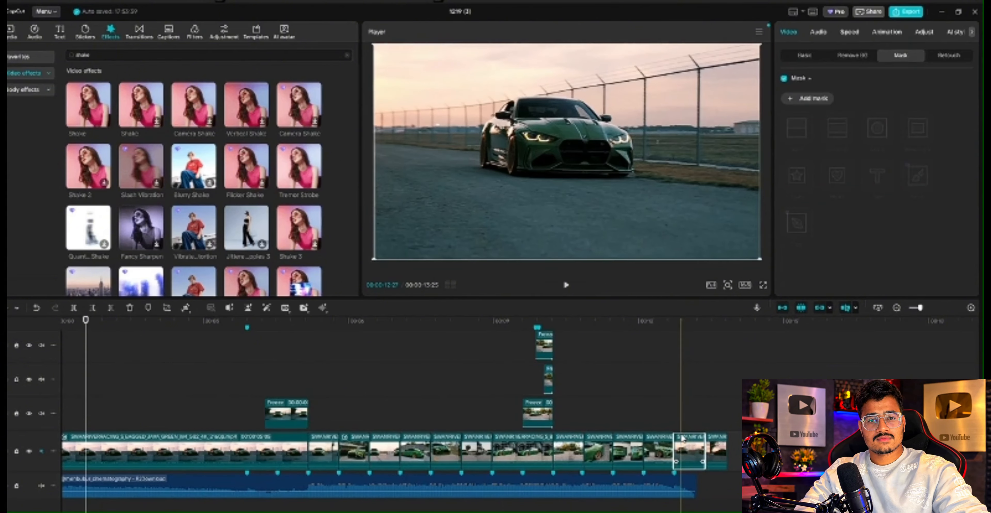
{"action": "key", "text": "Delete"}
{"action": "left_click", "coordinate": [688, 448]}
{"action": "left_click", "coordinate": [672, 411]}
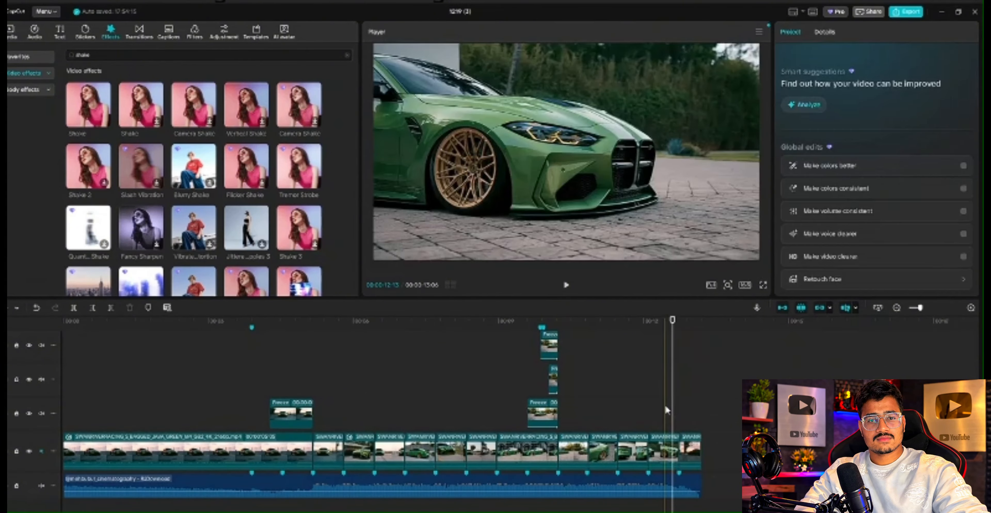
{"action": "key", "text": "space"}
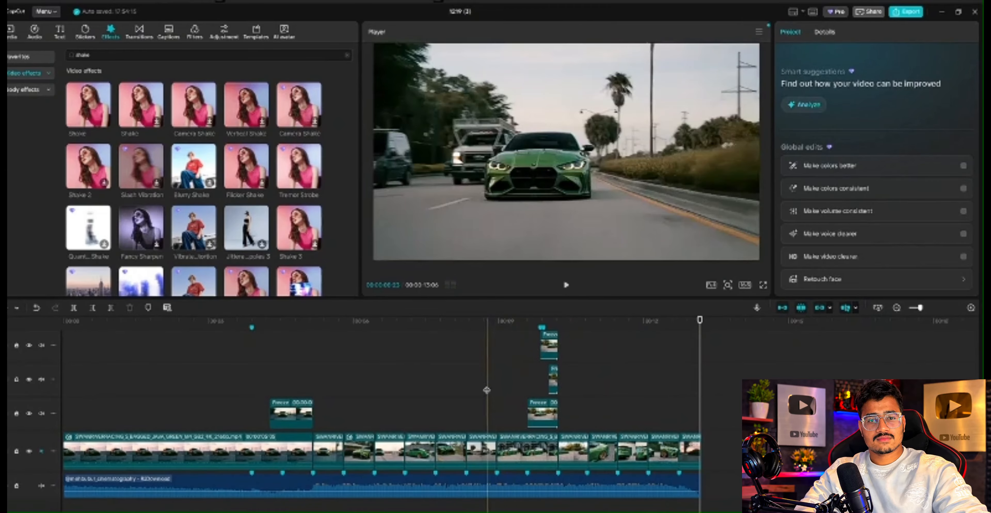
Extend the end of the Shake effect to about three frames in length and play back the layered cutouts with it
{"action": "left_click", "coordinate": [487, 390]}
{"action": "key", "text": "space"}
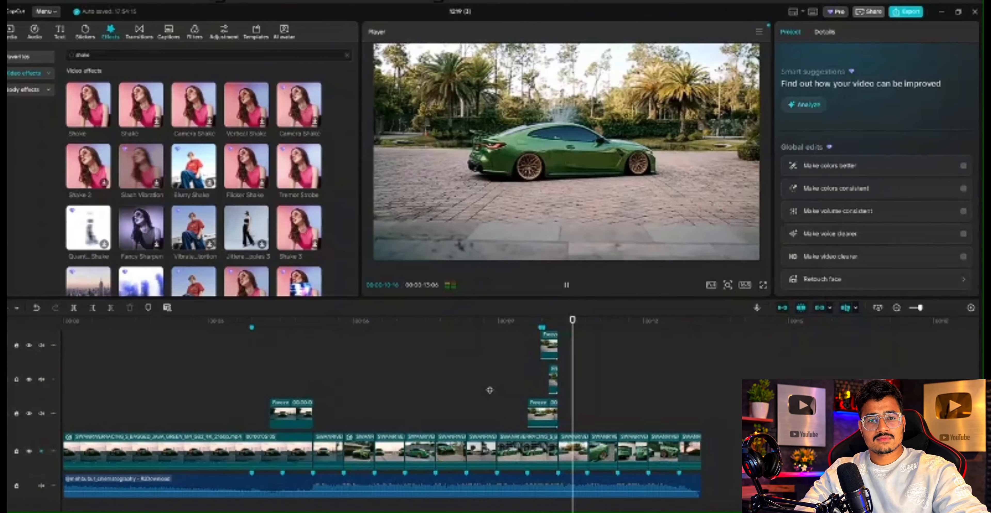
{"action": "key", "text": "space"}
{"action": "scroll", "coordinate": [542, 466], "scroll_direction": "up", "scroll_amount": 1}
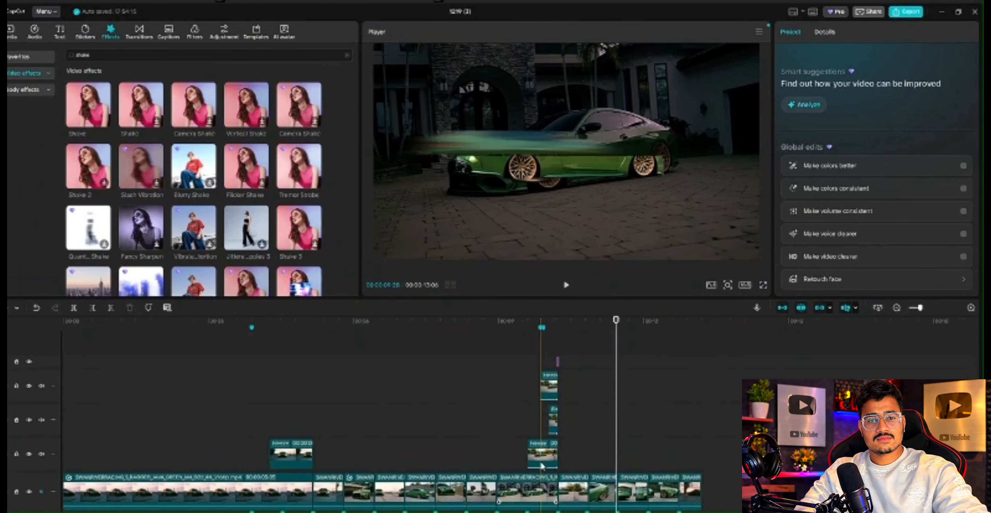
{"action": "scroll", "coordinate": [537, 457], "scroll_direction": "up", "scroll_amount": 4}
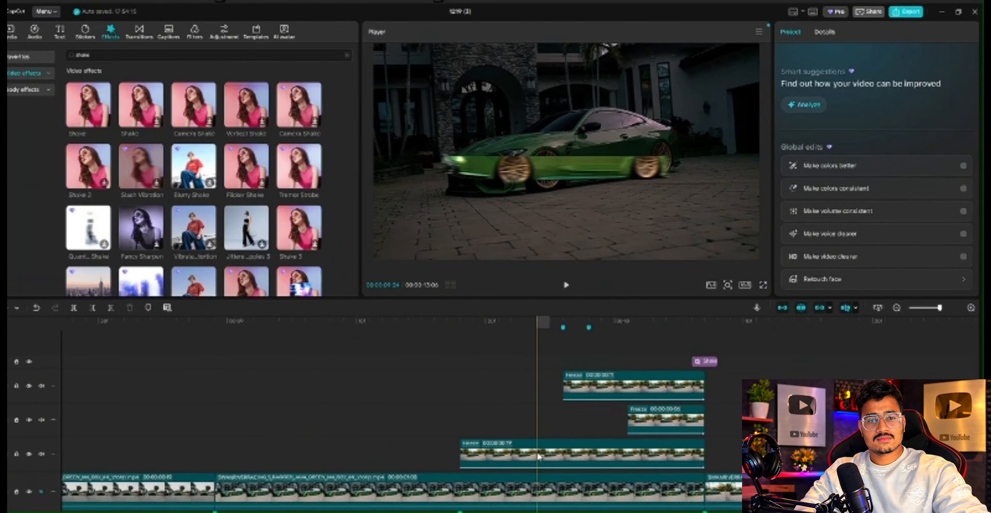
{"action": "left_click", "coordinate": [712, 361]}
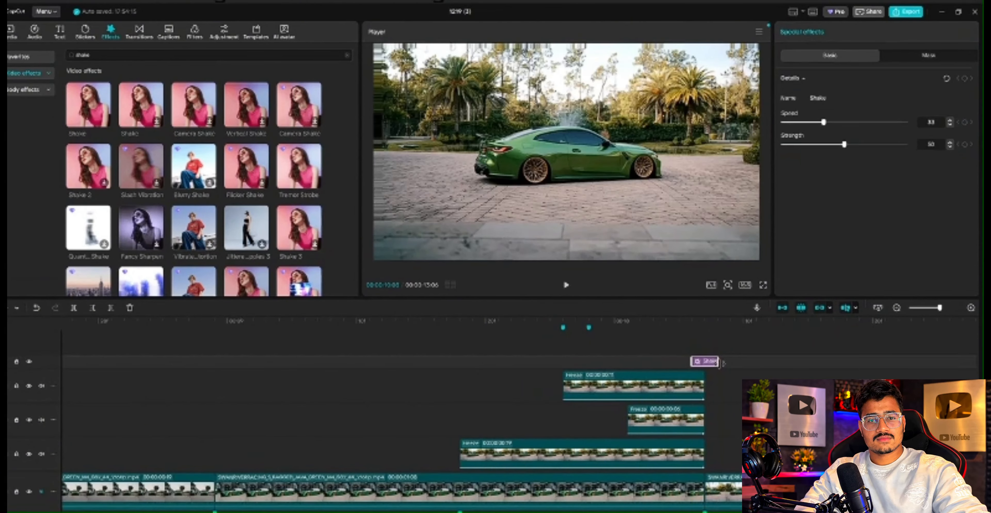
{"action": "left_click", "coordinate": [651, 343]}
{"action": "key", "text": "space"}
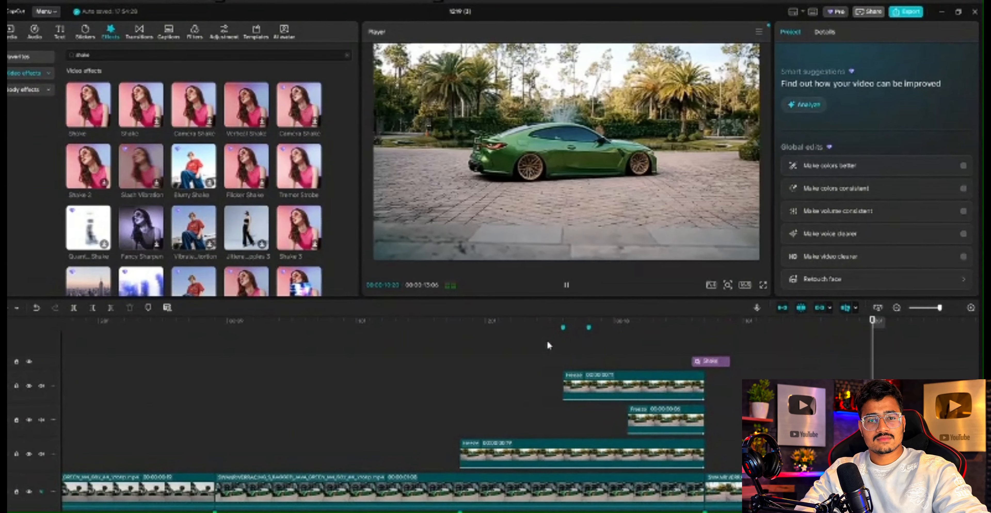
{"action": "key", "text": "space"}
{"action": "key", "text": "space"}
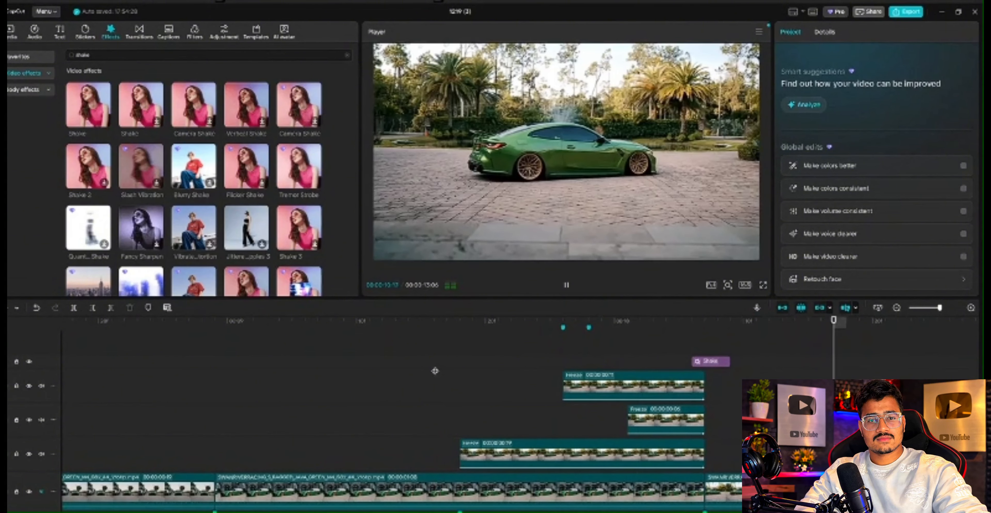
{"action": "key", "text": "space"}
Set Sharpen to 30 and Clarity to 10 on the first main-track clip and try to apply the adjustments to all clips
{"action": "left_click", "coordinate": [245, 377]}
{"action": "scroll", "coordinate": [77, 416], "scroll_direction": "left", "scroll_amount": 5}
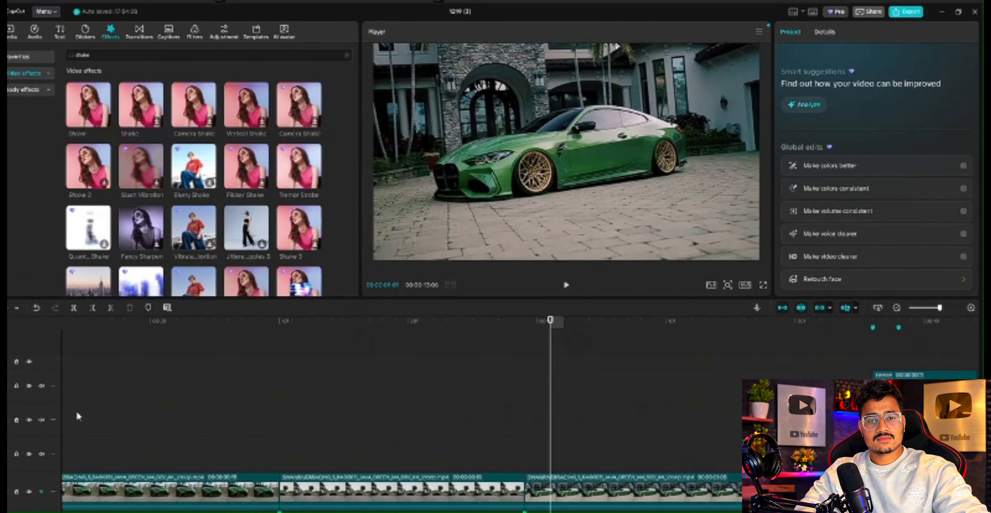
{"action": "left_click", "coordinate": [358, 366]}
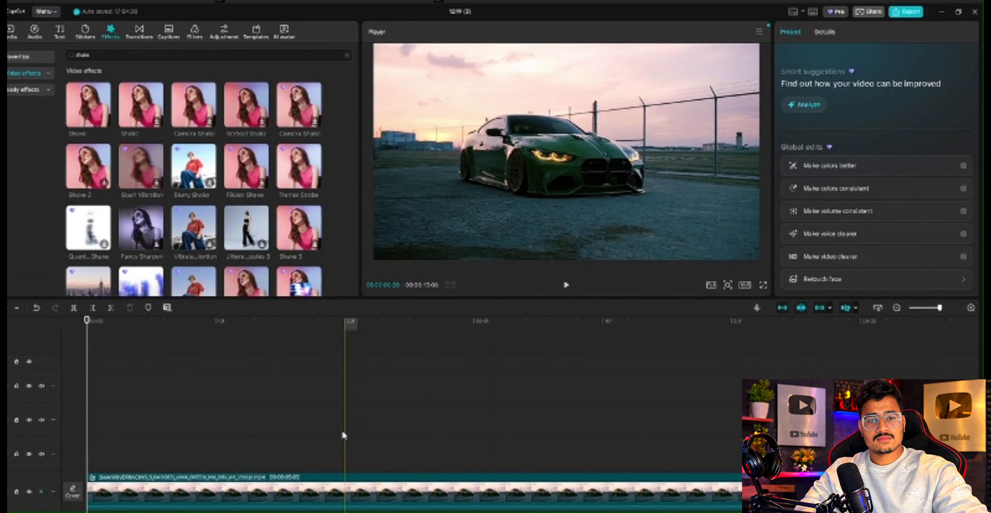
{"action": "scroll", "coordinate": [342, 430], "scroll_direction": "down", "scroll_amount": 2}
{"action": "scroll", "coordinate": [342, 432], "scroll_direction": "down", "scroll_amount": 3}
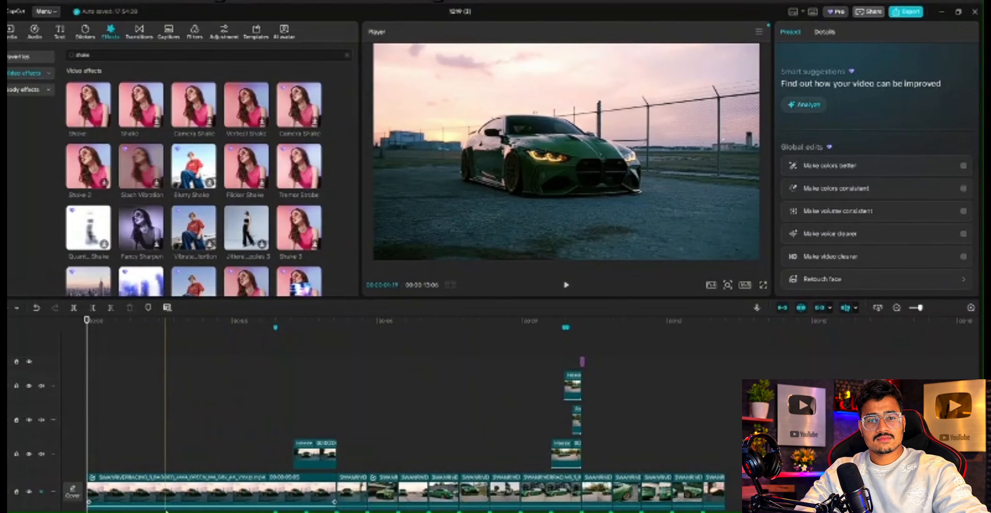
{"action": "left_click", "coordinate": [177, 500]}
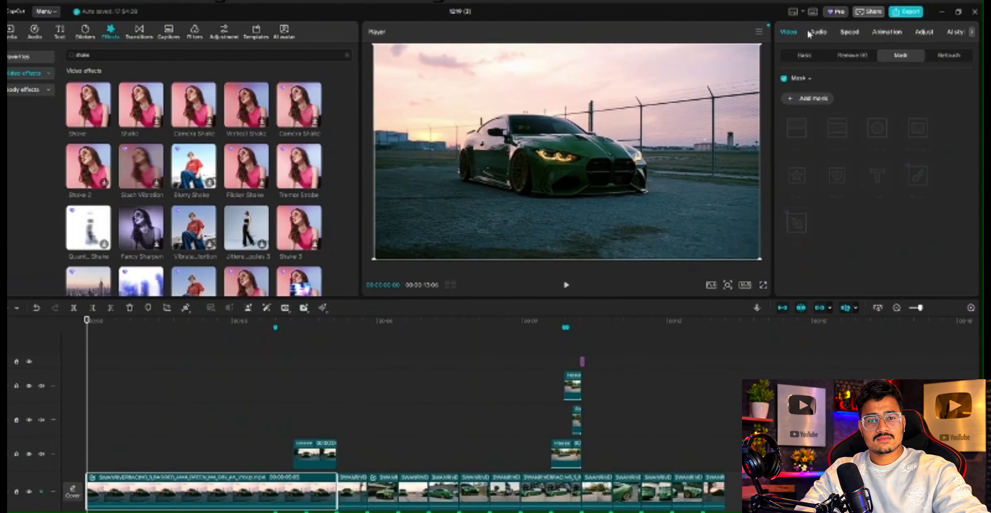
{"action": "left_click", "coordinate": [925, 34]}
{"action": "scroll", "coordinate": [888, 177], "scroll_direction": "down", "scroll_amount": 6}
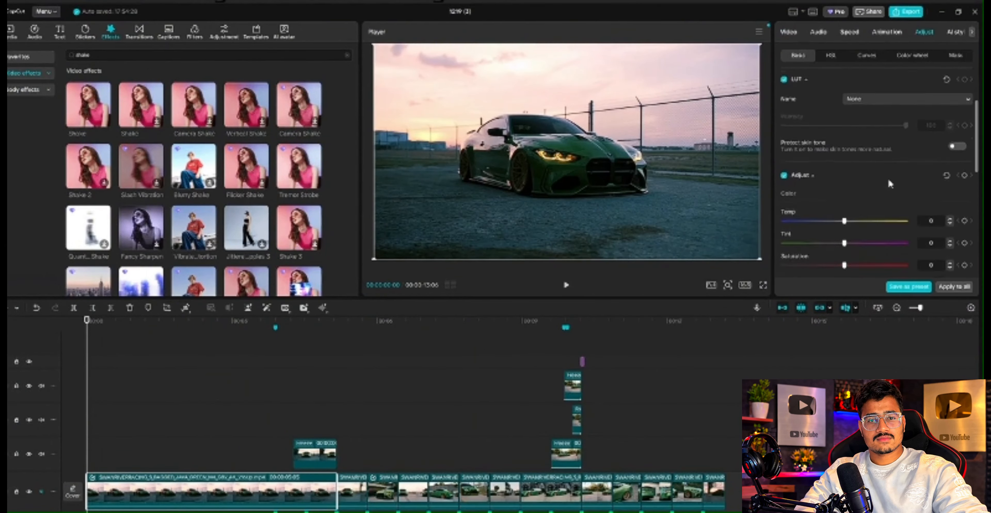
{"action": "scroll", "coordinate": [878, 170], "scroll_direction": "down", "scroll_amount": 3}
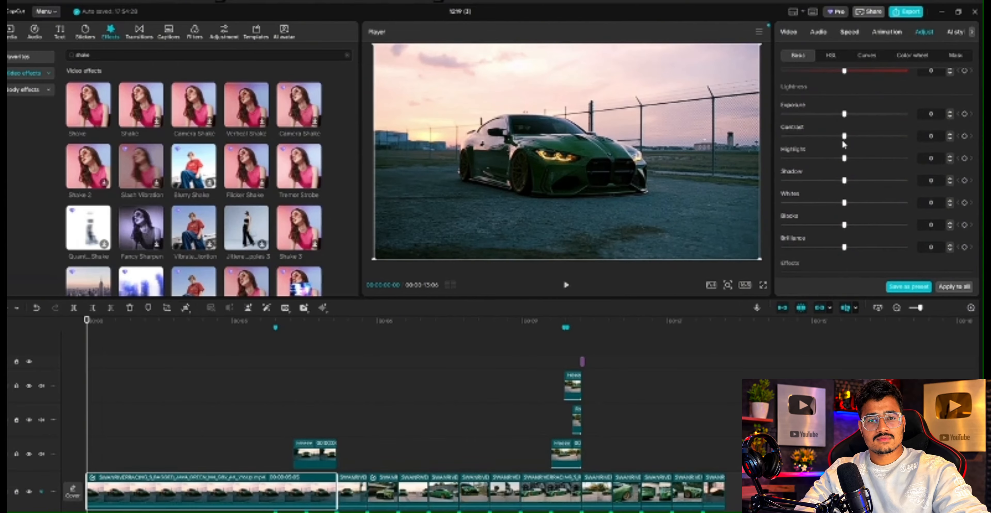
{"action": "scroll", "coordinate": [850, 159], "scroll_direction": "down", "scroll_amount": 3}
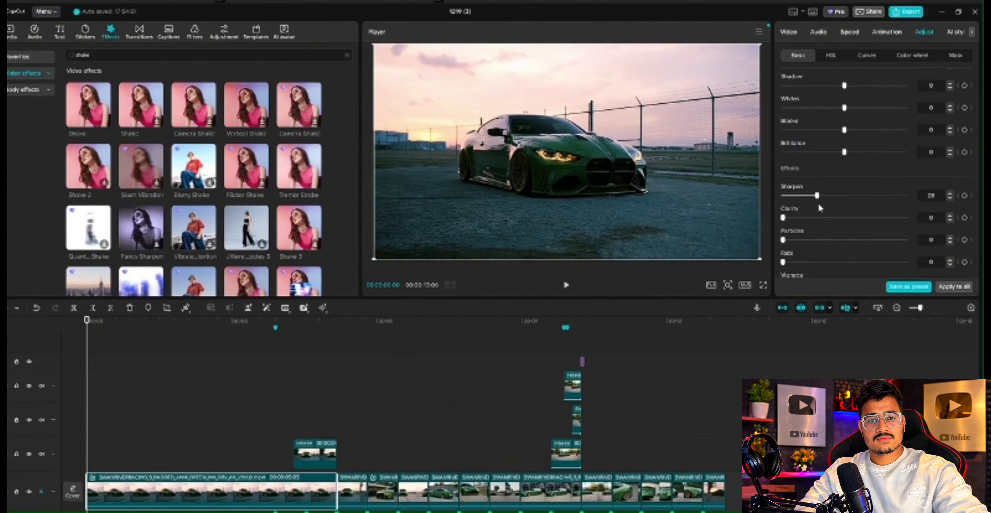
{"action": "left_click_drag", "start_coordinate": [818, 203], "coordinate": [795, 205]}
{"action": "scroll", "coordinate": [785, 209], "scroll_direction": "down", "scroll_amount": 1}
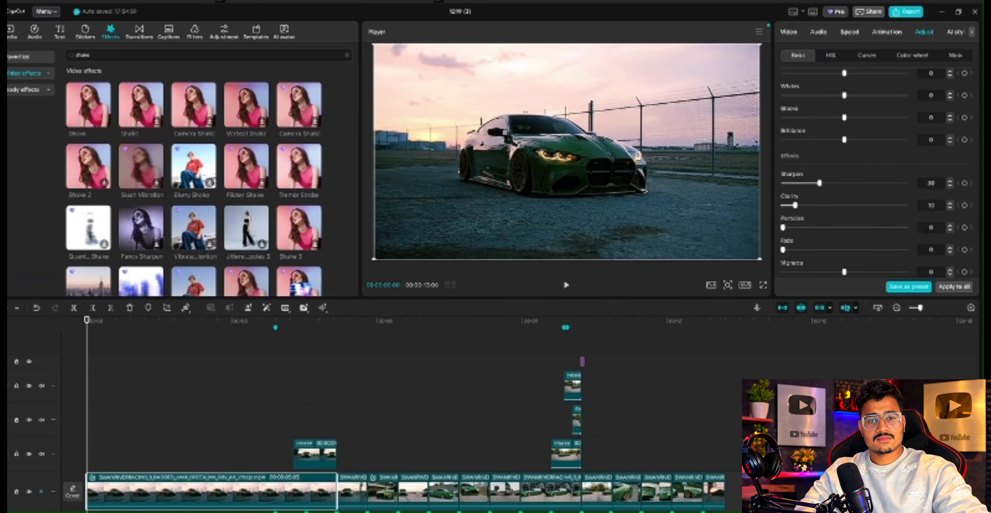
{"action": "left_click", "coordinate": [958, 286]}
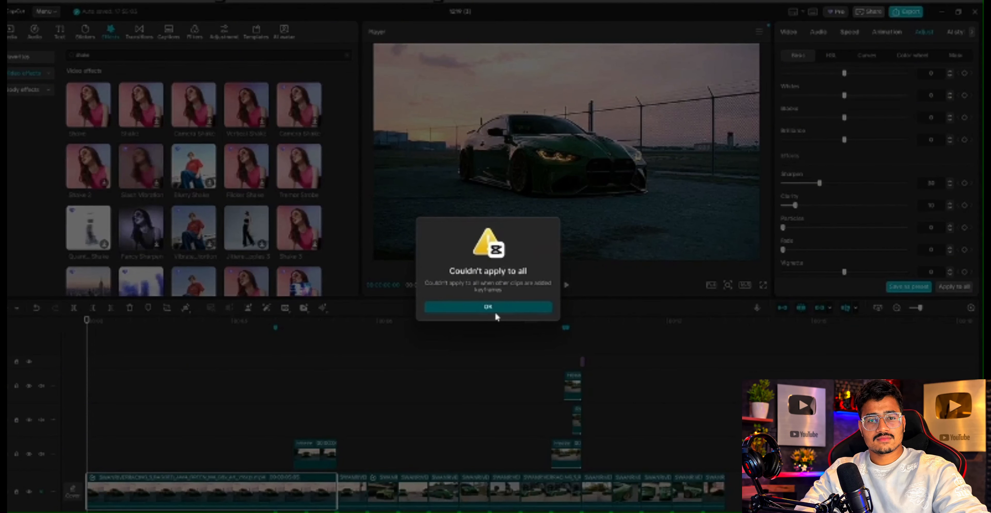
{"action": "left_click", "coordinate": [495, 311]}
Set Sharpen to 30 and Clarity to 10 on the first freeze clip
{"action": "left_click", "coordinate": [319, 454]}
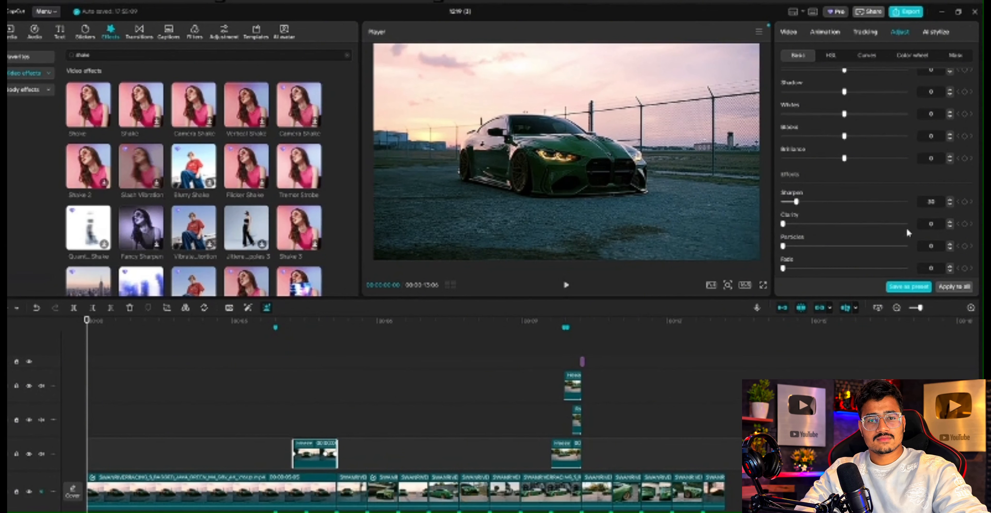
{"action": "type", "text": "30"}
{"action": "key", "text": "Return"}
{"action": "type", "text": "10"}
{"action": "key", "text": "Return"}
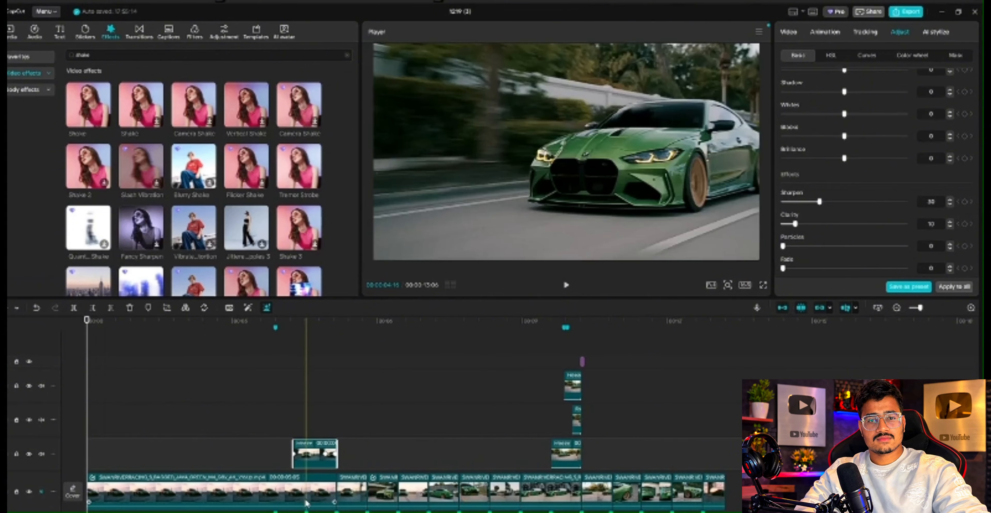
Set Sharpen to 30 and Clarity to 10 on the second main-track clip
{"action": "left_click", "coordinate": [343, 490]}
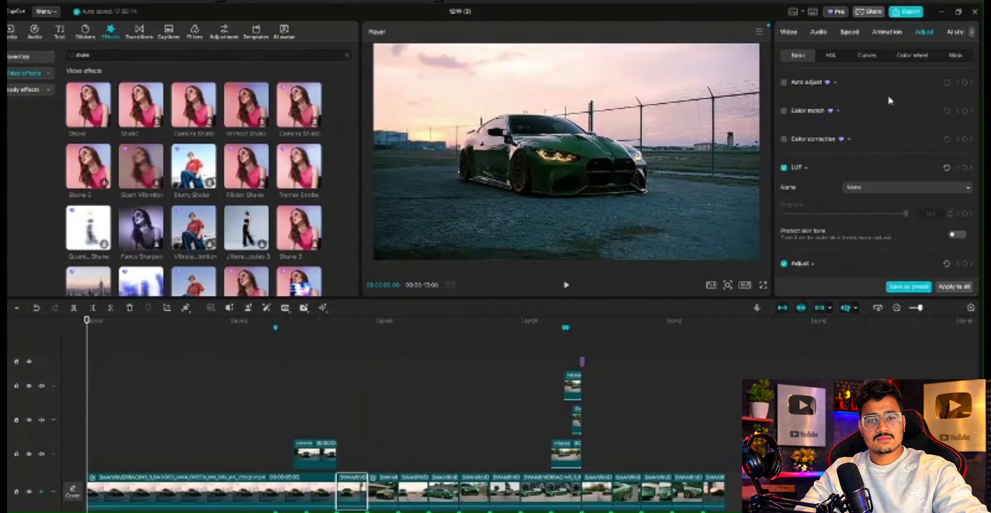
{"action": "scroll", "coordinate": [887, 93], "scroll_direction": "down", "scroll_amount": 5}
{"action": "scroll", "coordinate": [887, 92], "scroll_direction": "down", "scroll_amount": 5}
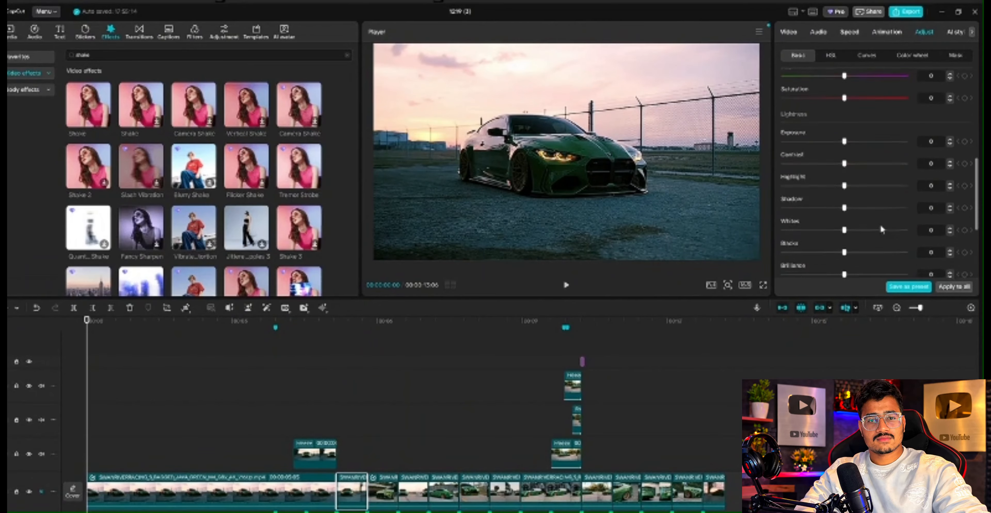
{"action": "scroll", "coordinate": [875, 202], "scroll_direction": "down", "scroll_amount": 4}
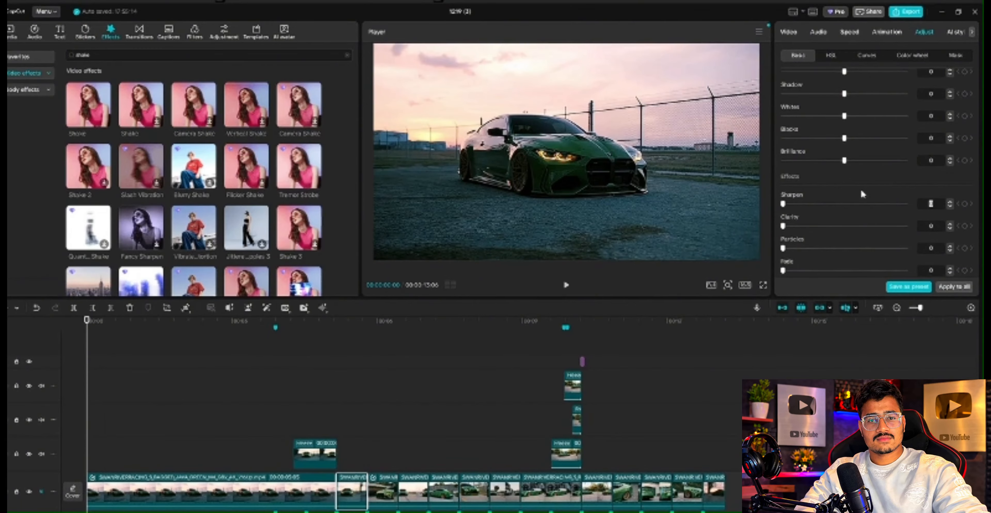
{"action": "left_click", "coordinate": [930, 226]}
{"action": "type", "text": "10"}
{"action": "key", "text": "Return"}
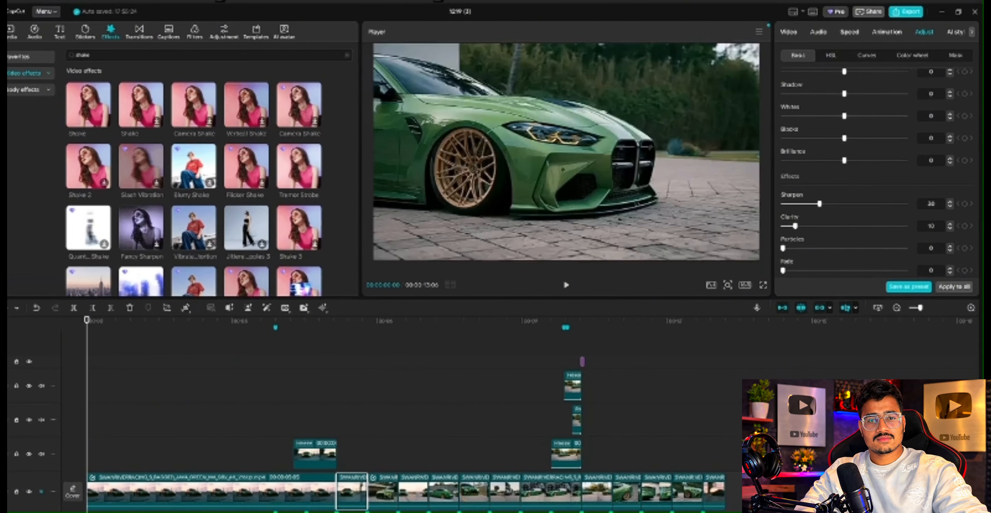
Set Sharpen to 30 and Clarity to 10 on the third, fourth and fifth main-track clips
{"action": "left_click", "coordinate": [373, 492]}
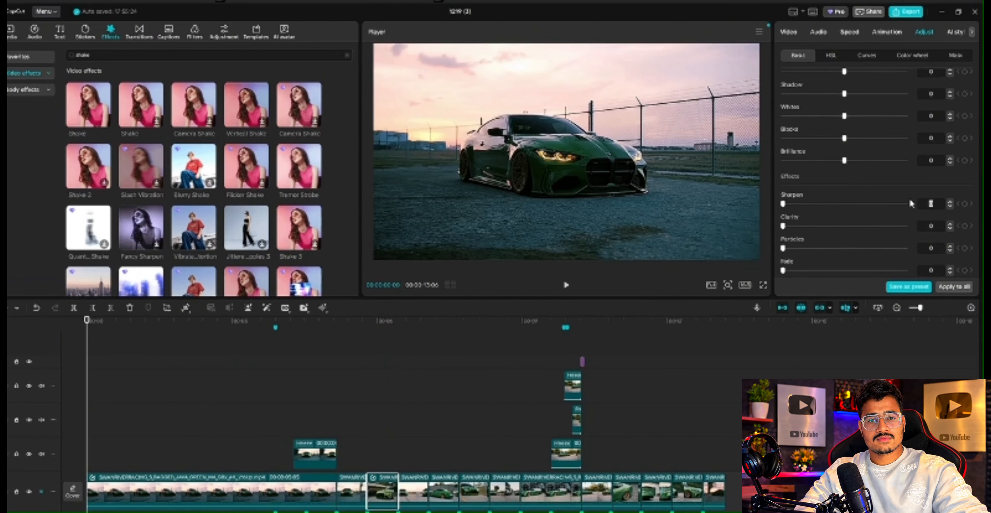
{"action": "type", "text": "30"}
{"action": "key", "text": "Return"}
{"action": "left_click", "coordinate": [413, 492]}
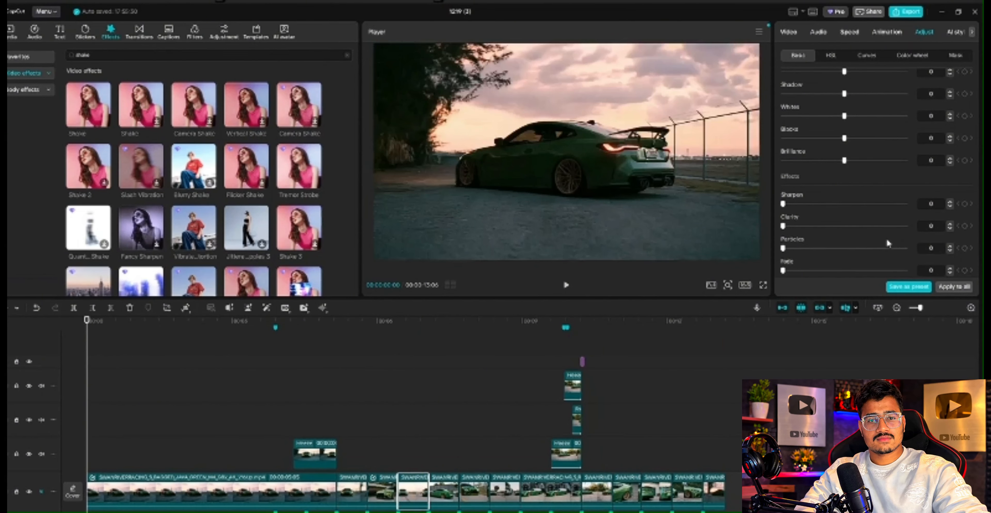
{"action": "type", "text": "30"}
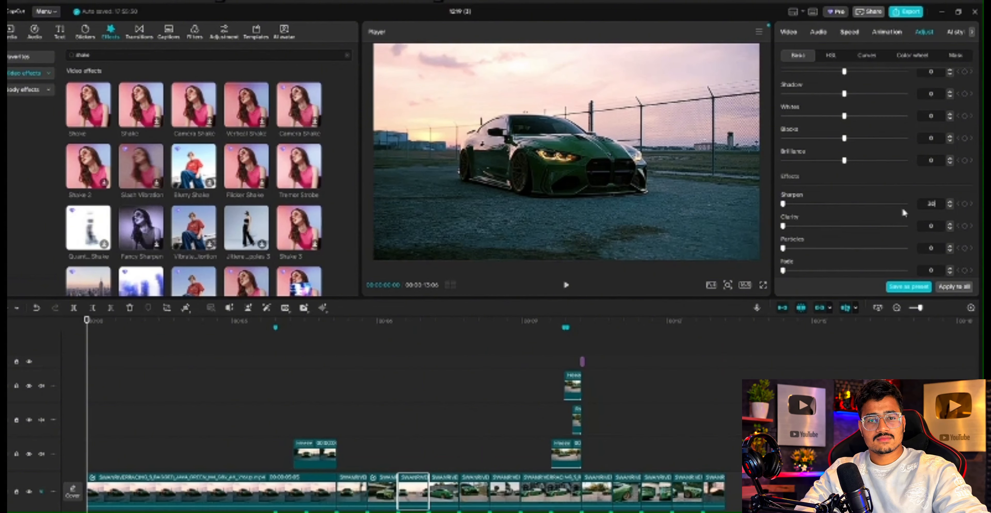
{"action": "left_click", "coordinate": [444, 493]}
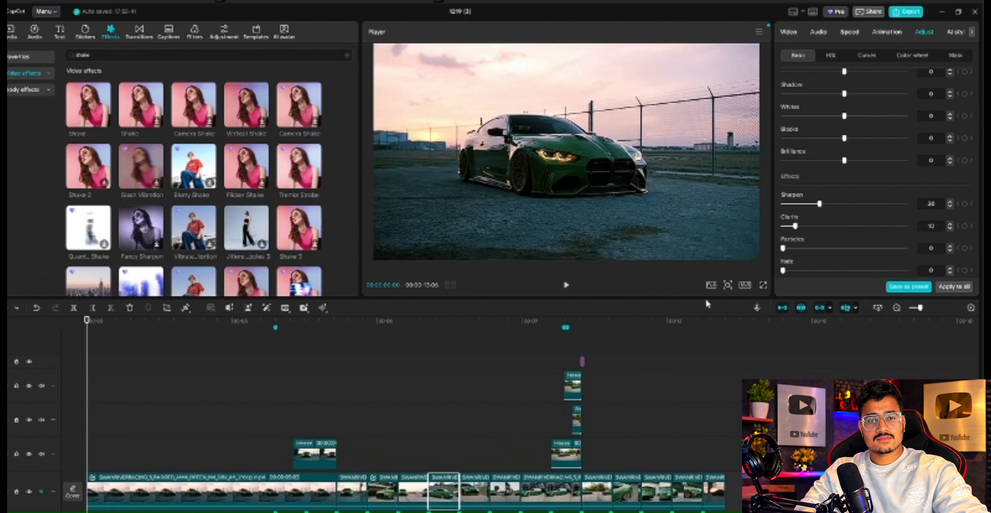
Set Sharpen to 30 and Clarity to 10 on the sixth main-track clip
{"action": "left_click", "coordinate": [479, 465]}
{"action": "left_click", "coordinate": [480, 498]}
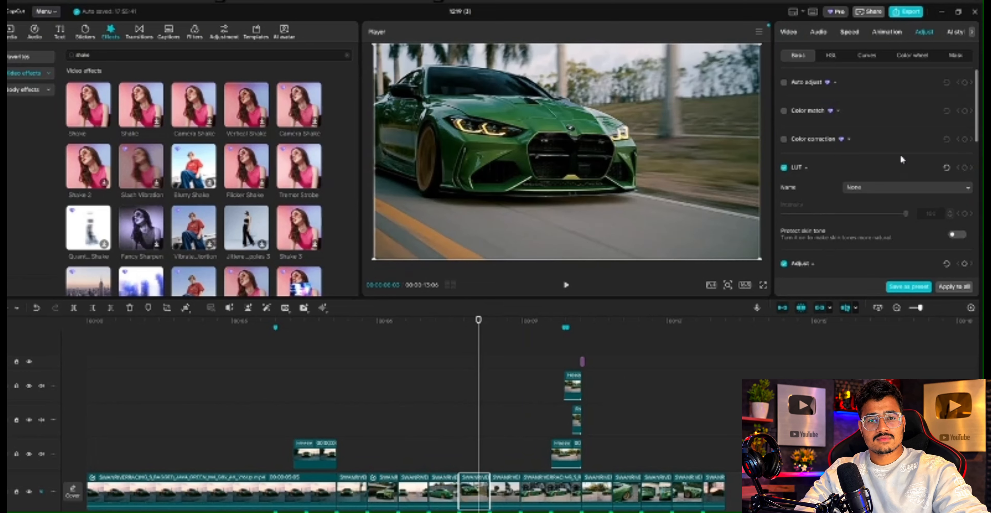
{"action": "scroll", "coordinate": [908, 150], "scroll_direction": "down", "scroll_amount": 5}
{"action": "left_click", "coordinate": [950, 187]}
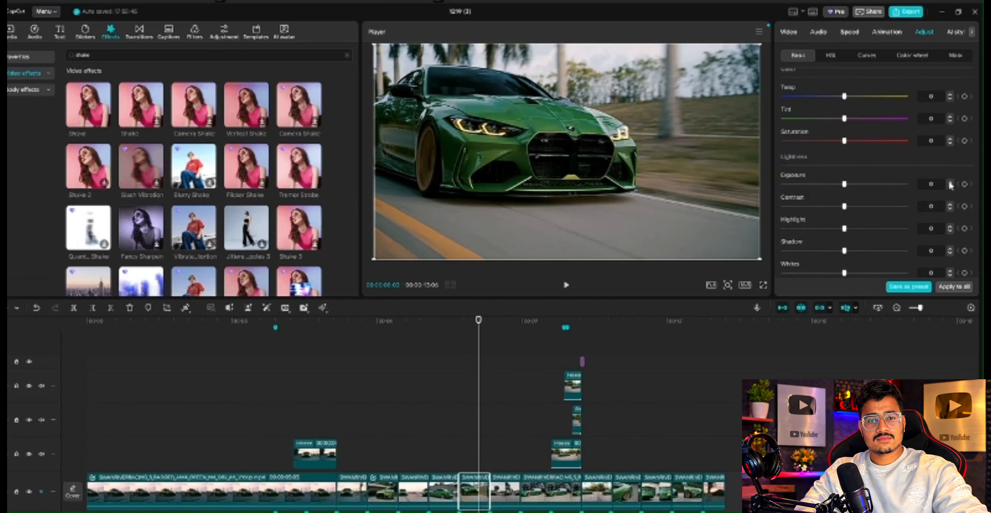
{"action": "scroll", "coordinate": [950, 186], "scroll_direction": "down", "scroll_amount": 6}
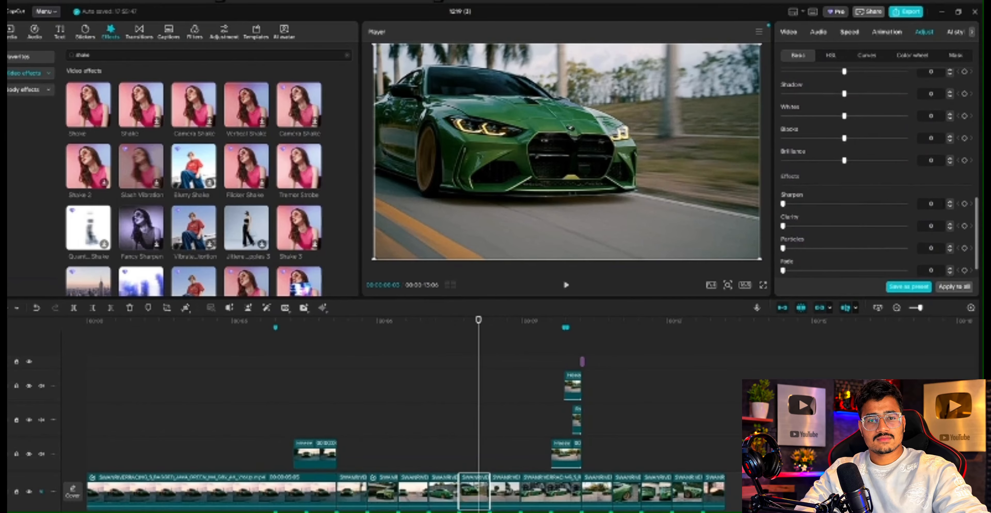
{"action": "type", "text": "30"}
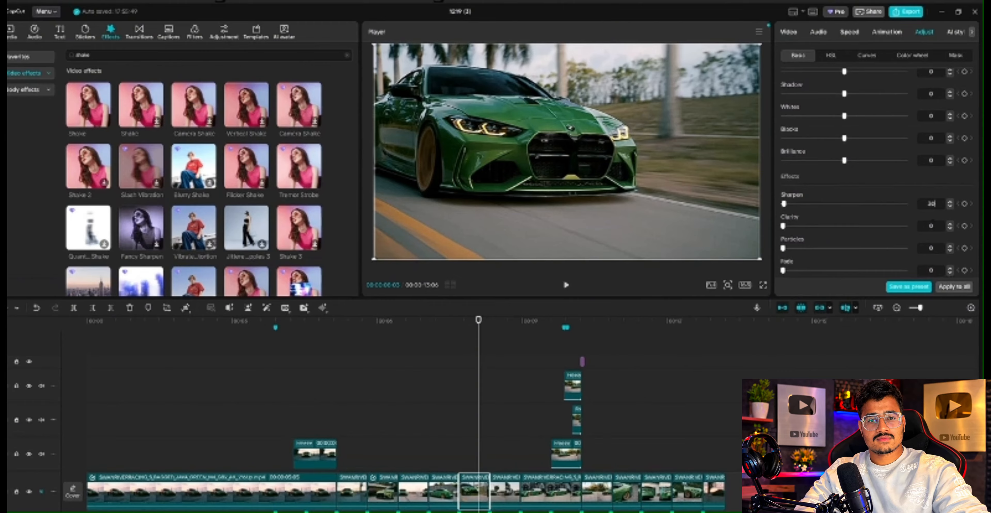
{"action": "key", "text": "Tab"}
{"action": "type", "text": "10"}
{"action": "key", "text": "Return"}
Set Sharpen to 30 and Clarity to 10 on the seventh main-track clip
{"action": "left_click", "coordinate": [484, 369]}
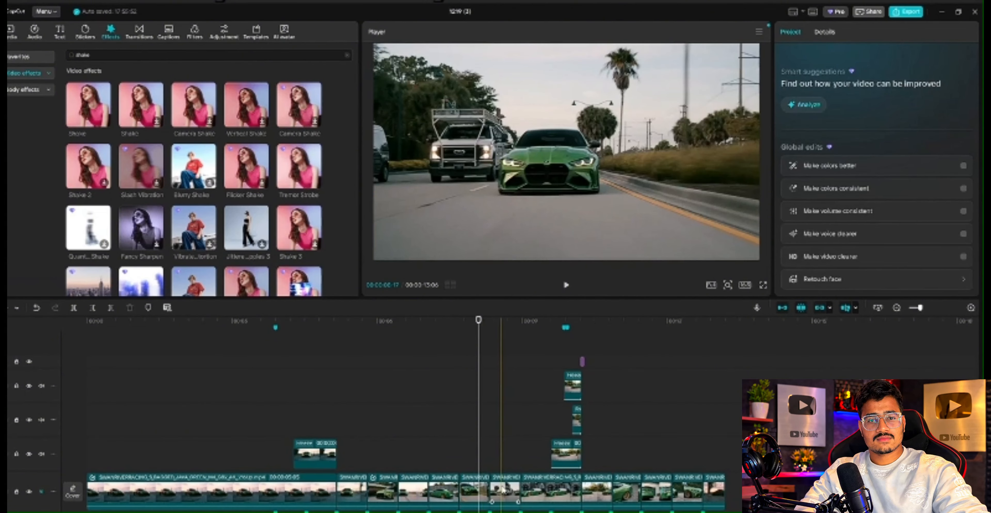
{"action": "left_click", "coordinate": [504, 490]}
{"action": "scroll", "coordinate": [956, 173], "scroll_direction": "down", "scroll_amount": 10}
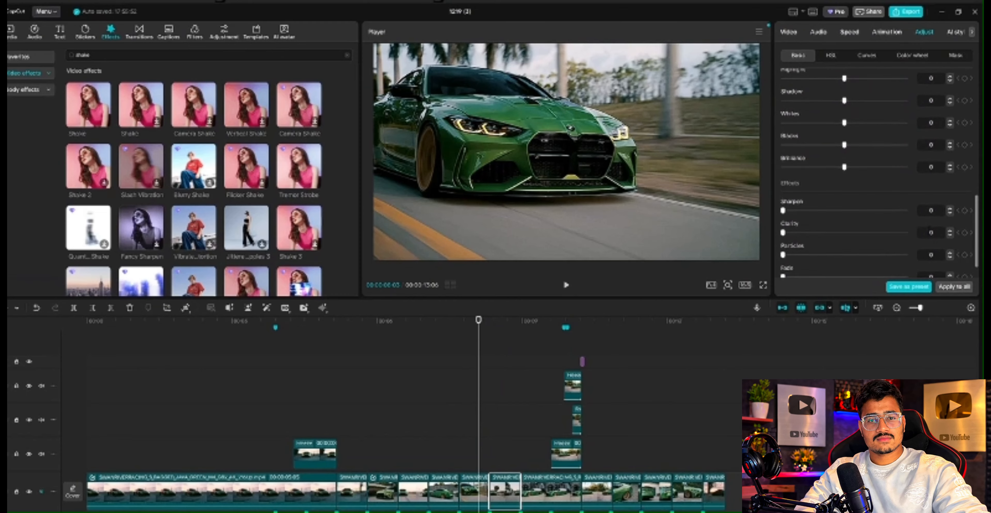
{"action": "left_click", "coordinate": [923, 228]}
{"action": "type", "text": "10"}
{"action": "key", "text": "Return"}
{"action": "type", "text": "30"}
{"action": "key", "text": "Return"}
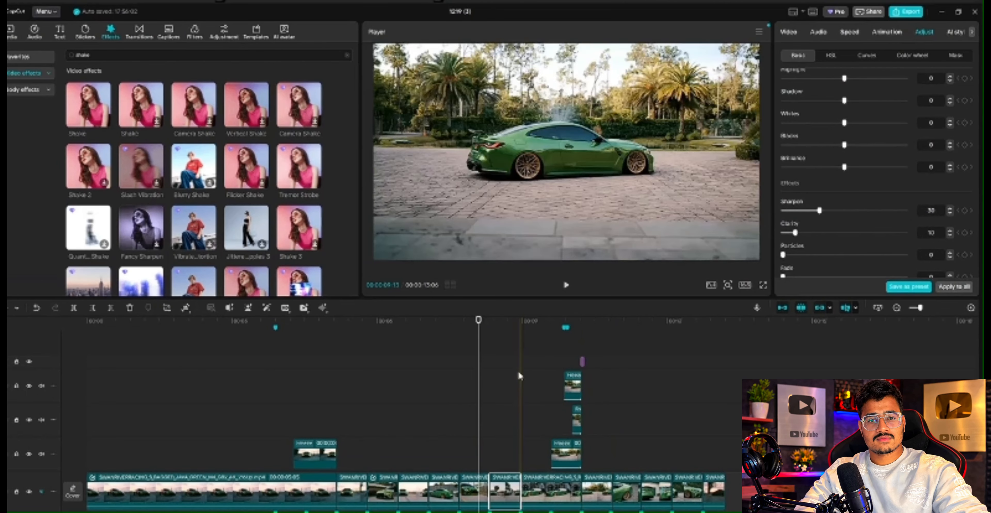
Set Sharpen to 30 and Clarity to 10 on the eighth main-track clip, beneath the stacked freeze clips
{"action": "left_click_drag", "start_coordinate": [479, 363], "coordinate": [544, 369]}
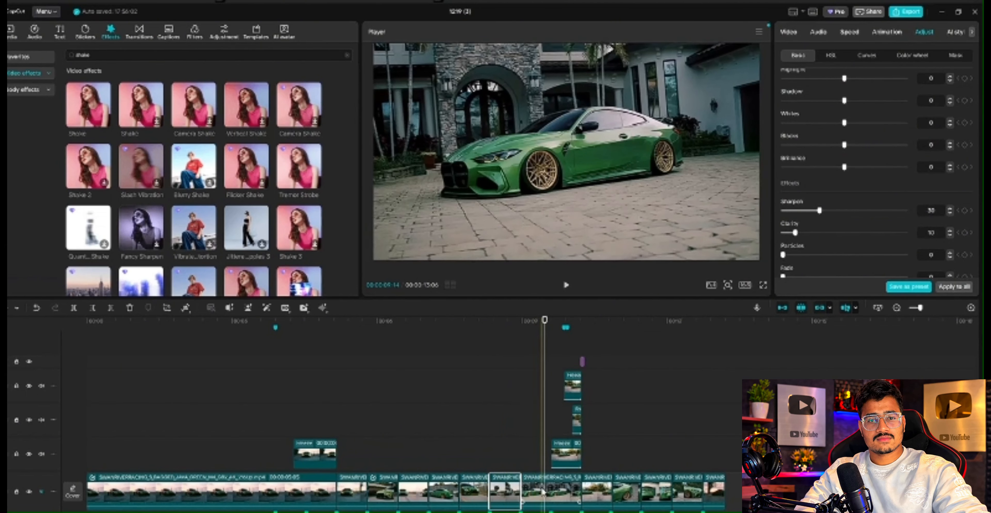
{"action": "left_click", "coordinate": [546, 485]}
{"action": "scroll", "coordinate": [922, 160], "scroll_direction": "down", "scroll_amount": 1}
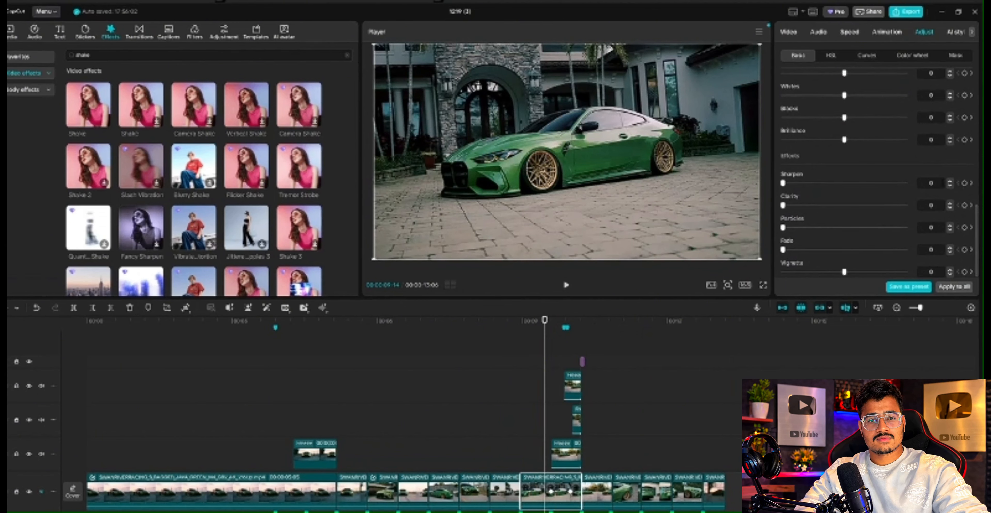
{"action": "type", "text": "30"}
{"action": "key", "text": "Return"}
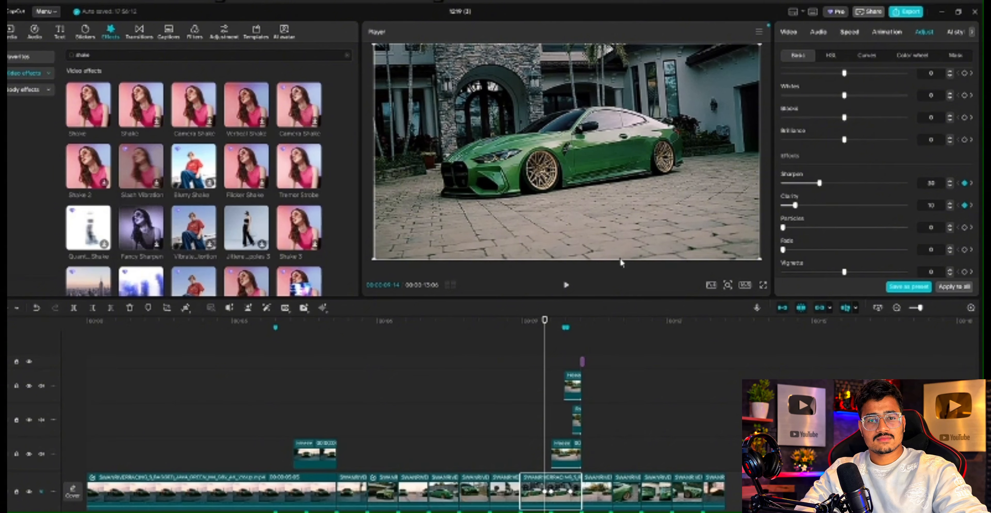
Set Sharpen to 30 and Clarity to 10 on each of the three stacked freeze clips above the eighth main-track clip
{"action": "left_click", "coordinate": [571, 328]}
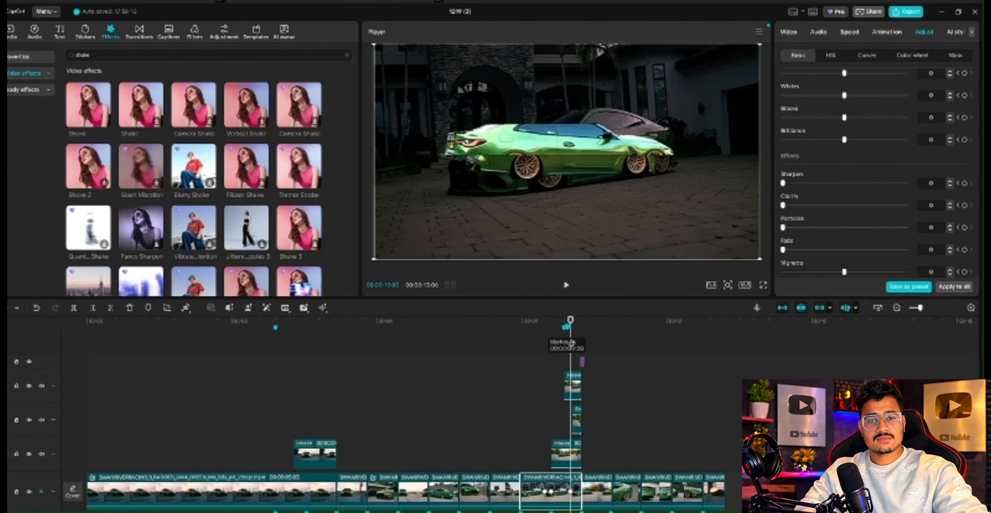
{"action": "left_click", "coordinate": [562, 452]}
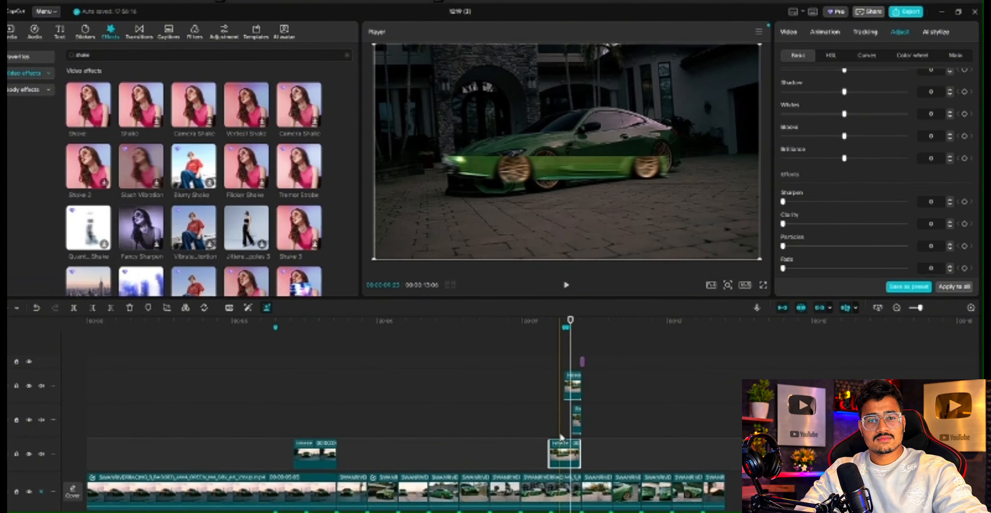
{"action": "key", "text": "ctrl+z"}
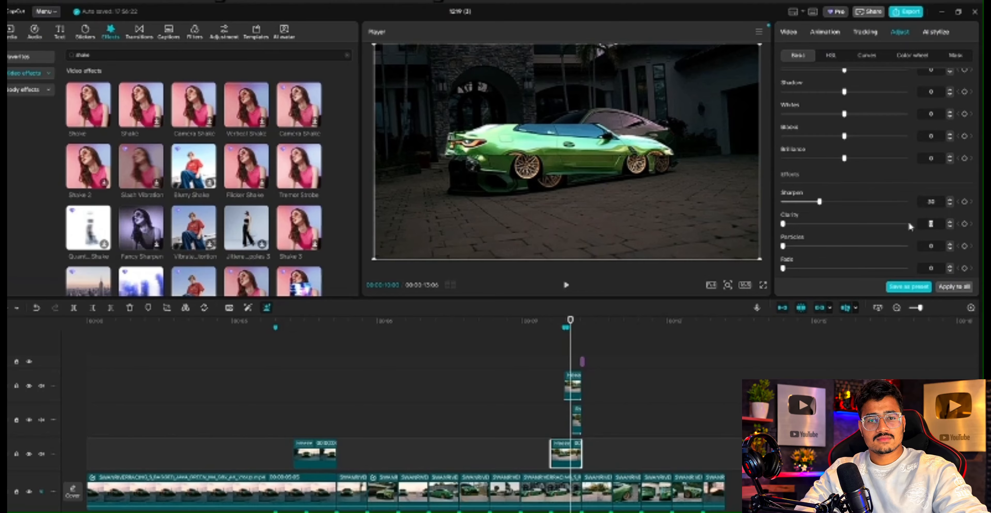
{"action": "left_click", "coordinate": [572, 386]}
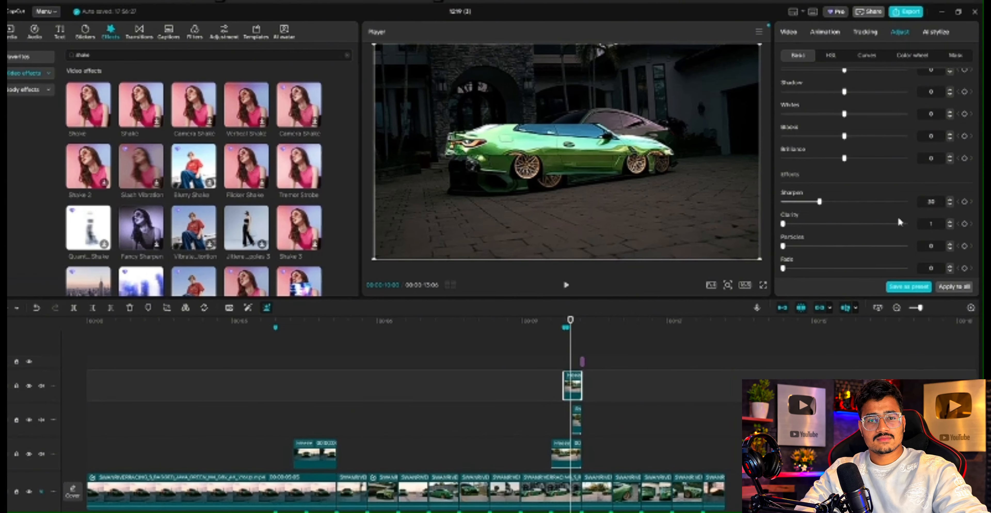
{"action": "left_click", "coordinate": [577, 419]}
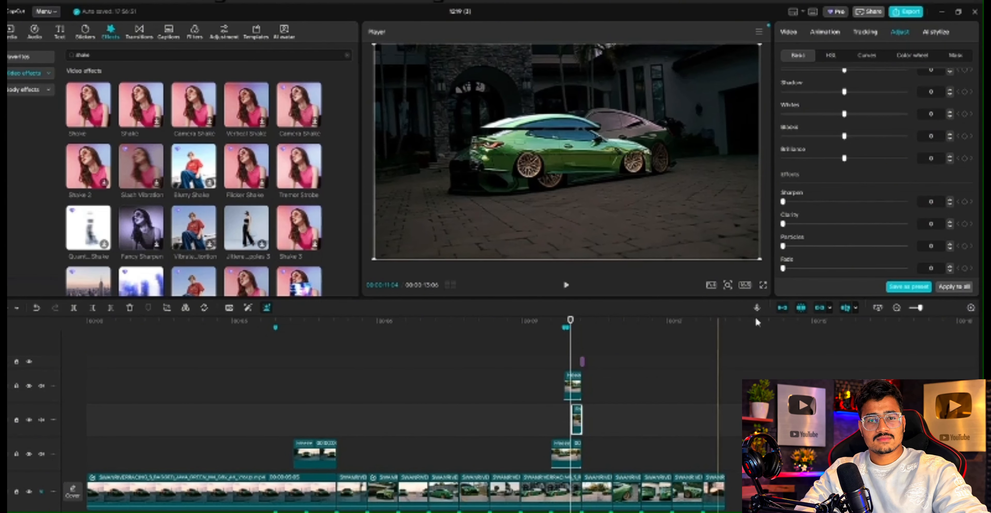
{"action": "scroll", "coordinate": [899, 211], "scroll_direction": "down", "scroll_amount": 1}
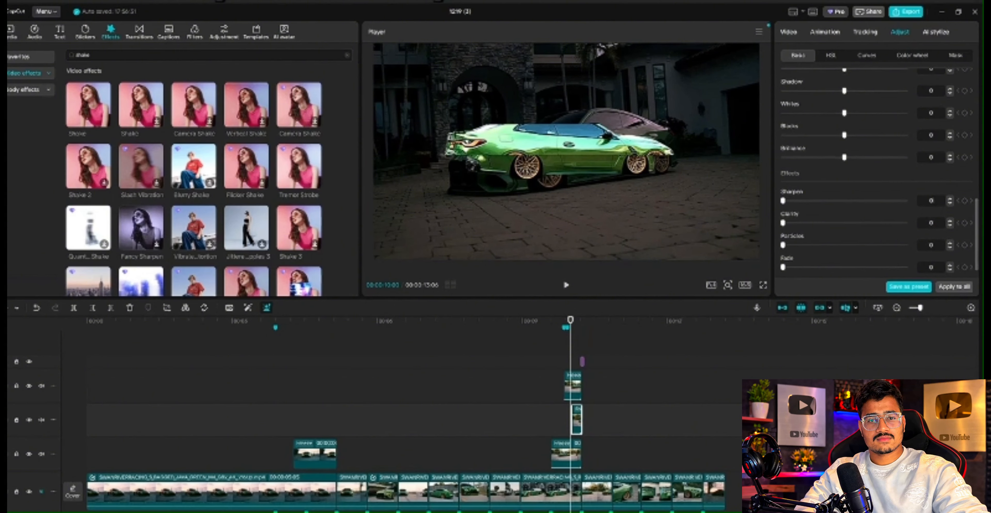
{"action": "type", "text": "30"}
{"action": "key", "text": "Return"}
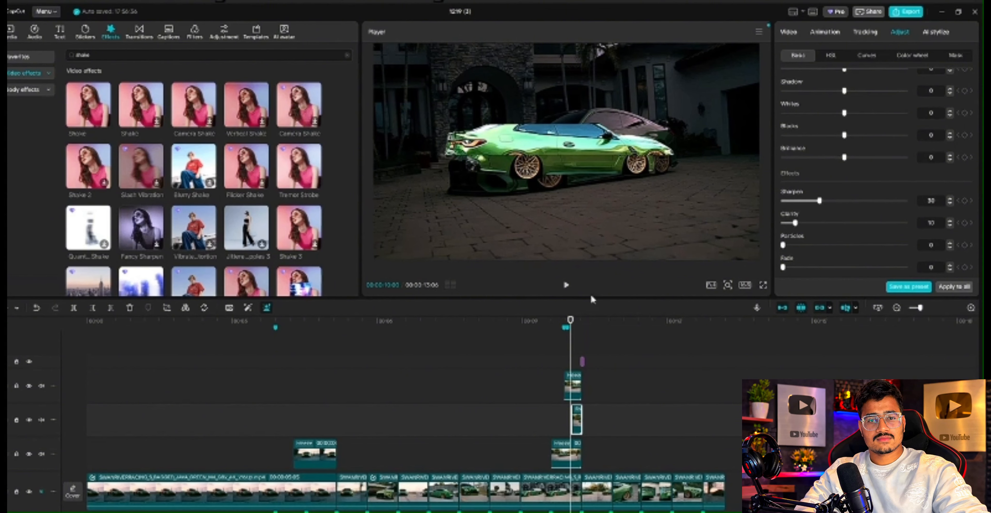
Set Sharpen to 30 and Clarity to 10 on the ninth and tenth main-track clips
{"action": "left_click_drag", "start_coordinate": [571, 326], "coordinate": [602, 329]}
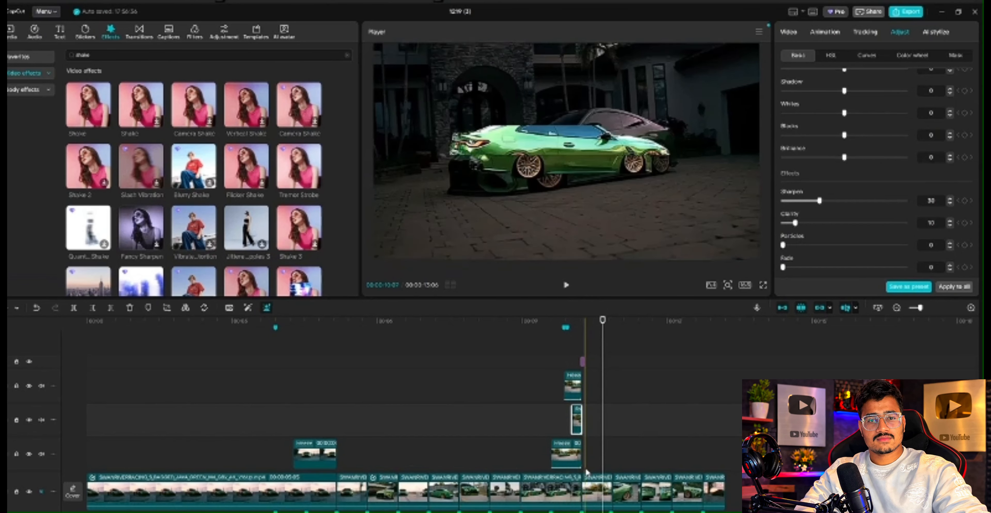
{"action": "left_click", "coordinate": [587, 476]}
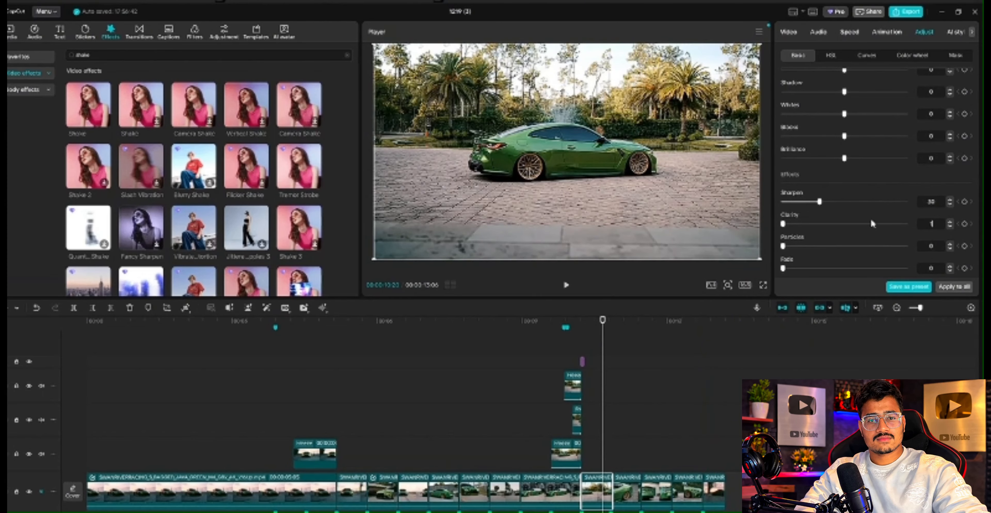
{"action": "left_click", "coordinate": [621, 329]}
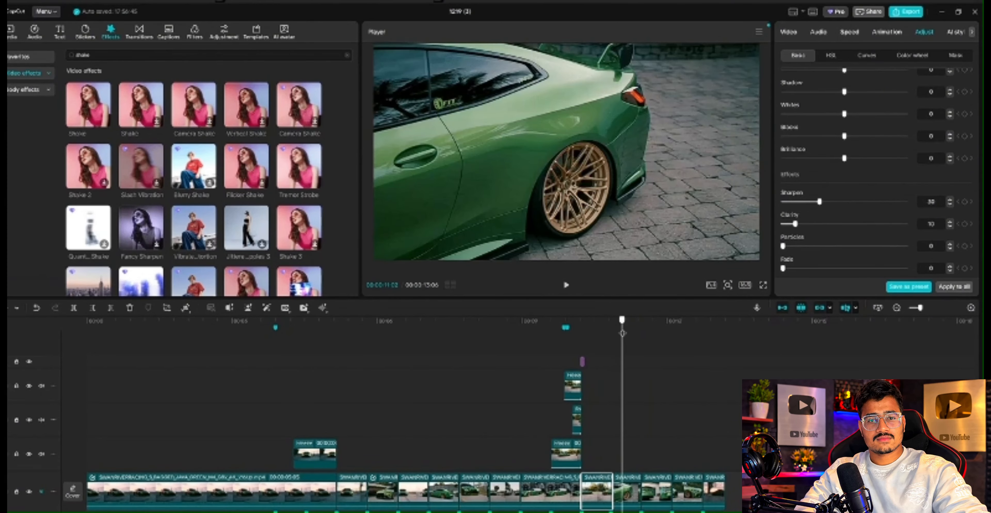
{"action": "left_click", "coordinate": [633, 478]}
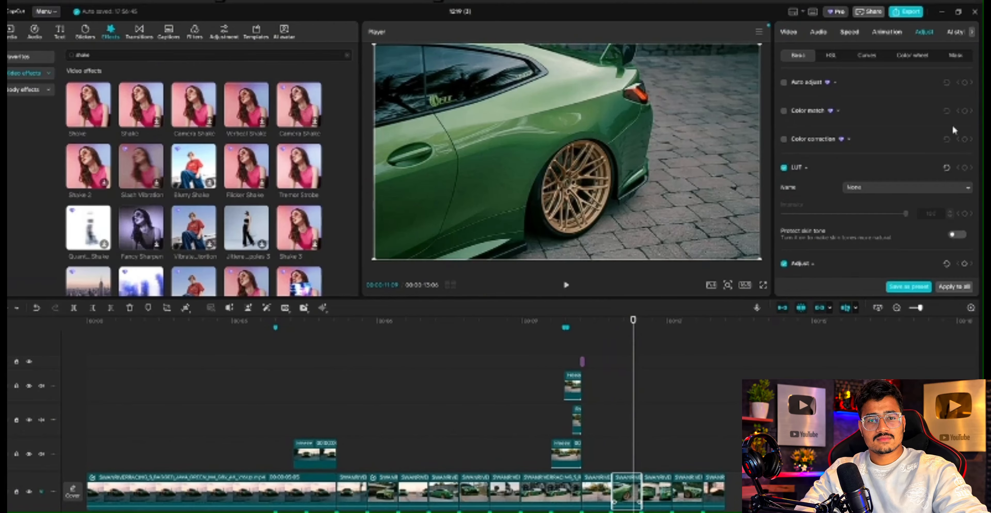
{"action": "scroll", "coordinate": [936, 160], "scroll_direction": "down", "scroll_amount": 4}
{"action": "scroll", "coordinate": [937, 159], "scroll_direction": "down", "scroll_amount": 3}
{"action": "scroll", "coordinate": [942, 189], "scroll_direction": "down", "scroll_amount": 5}
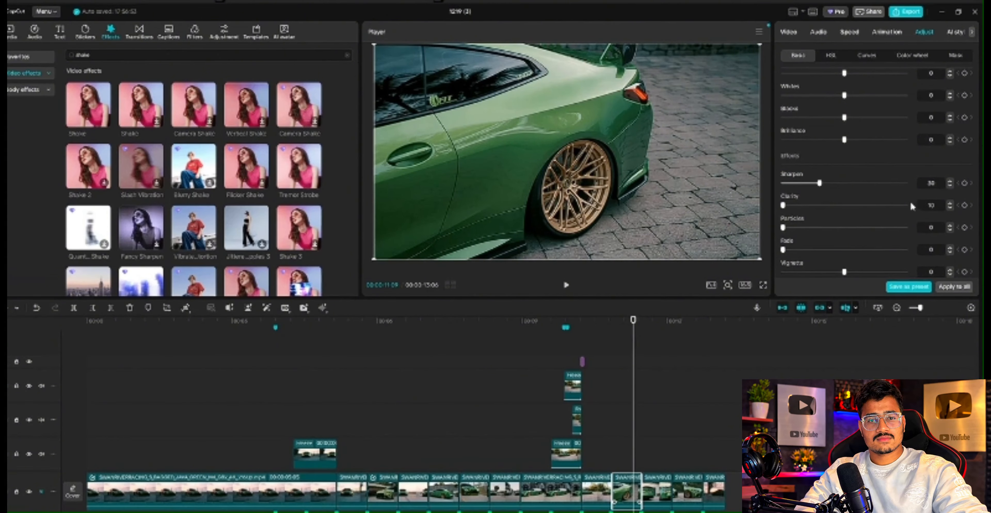
Set Sharpen to 30 and Clarity to 10 on the eleventh main-track clip
{"action": "left_click", "coordinate": [668, 326]}
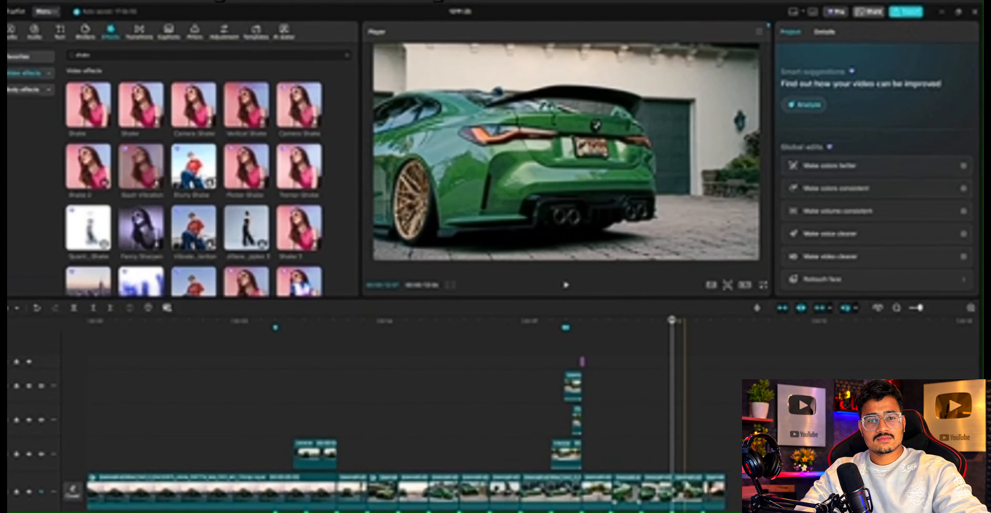
{"action": "left_click", "coordinate": [669, 477]}
{"action": "scroll", "coordinate": [925, 127], "scroll_direction": "down", "scroll_amount": 5}
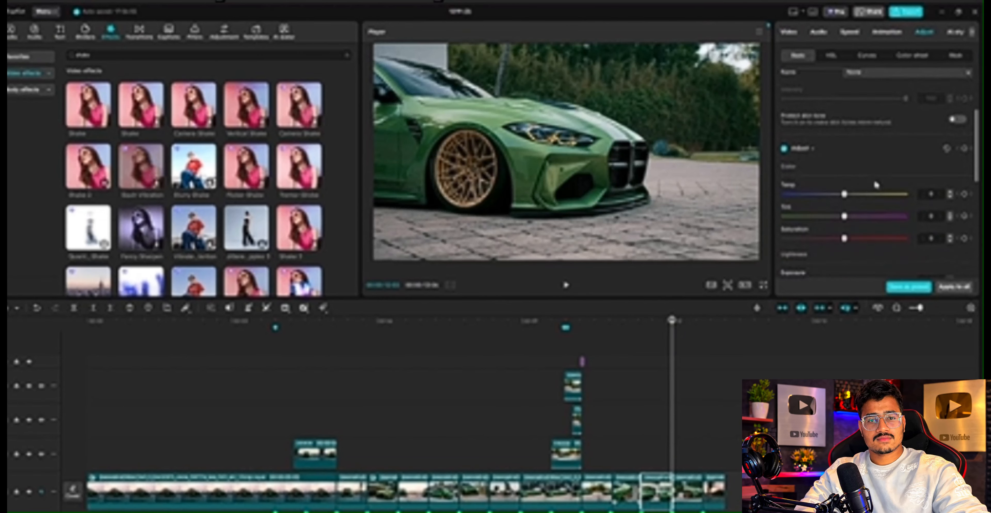
{"action": "scroll", "coordinate": [925, 127], "scroll_direction": "down", "scroll_amount": 8}
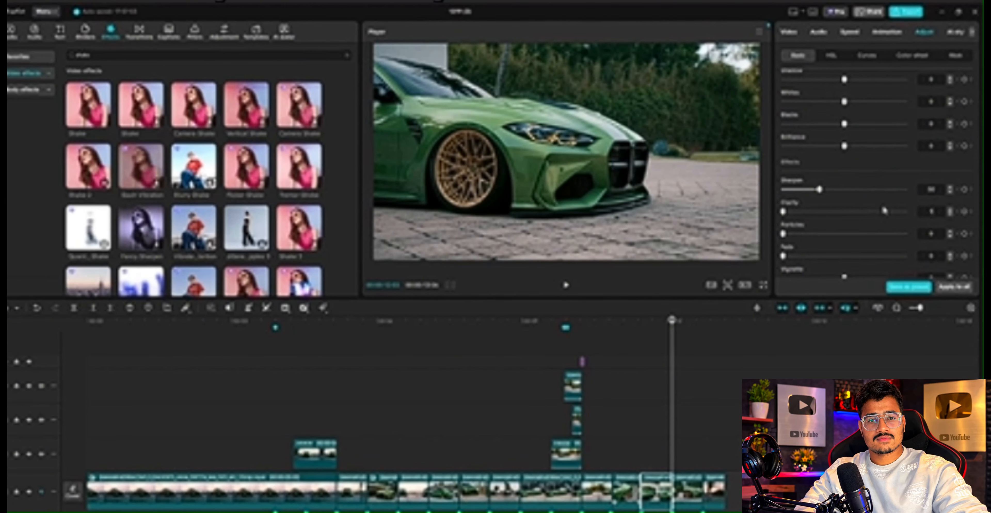
Set Sharpen to 30 and Clarity to 10 on the twelfth main-track clip, second to last in the edit
{"action": "left_click", "coordinate": [652, 375]}
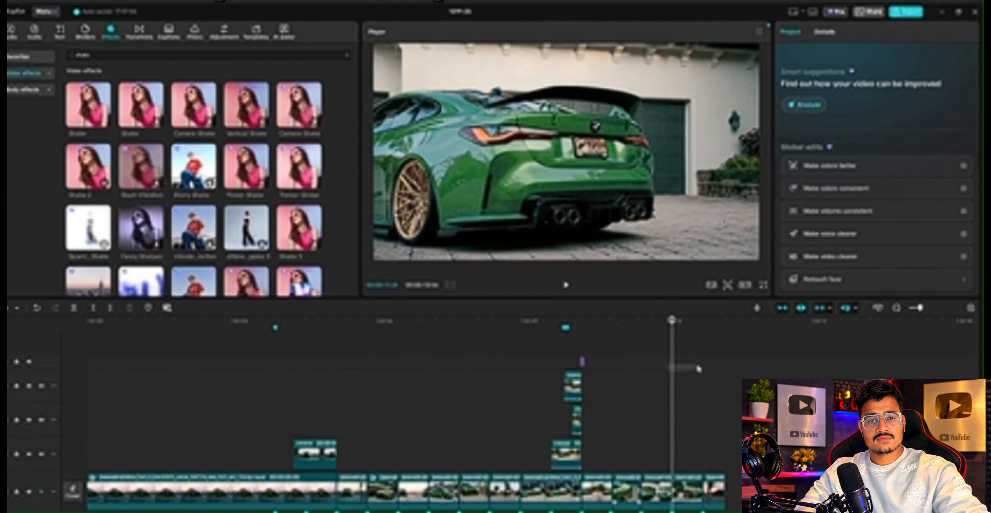
{"action": "left_click", "coordinate": [682, 491]}
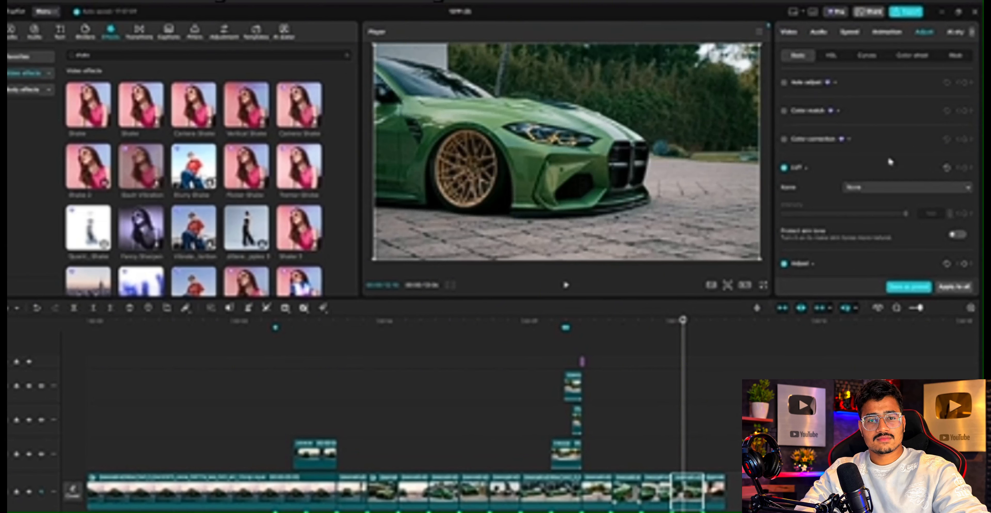
{"action": "scroll", "coordinate": [890, 161], "scroll_direction": "down", "scroll_amount": 10}
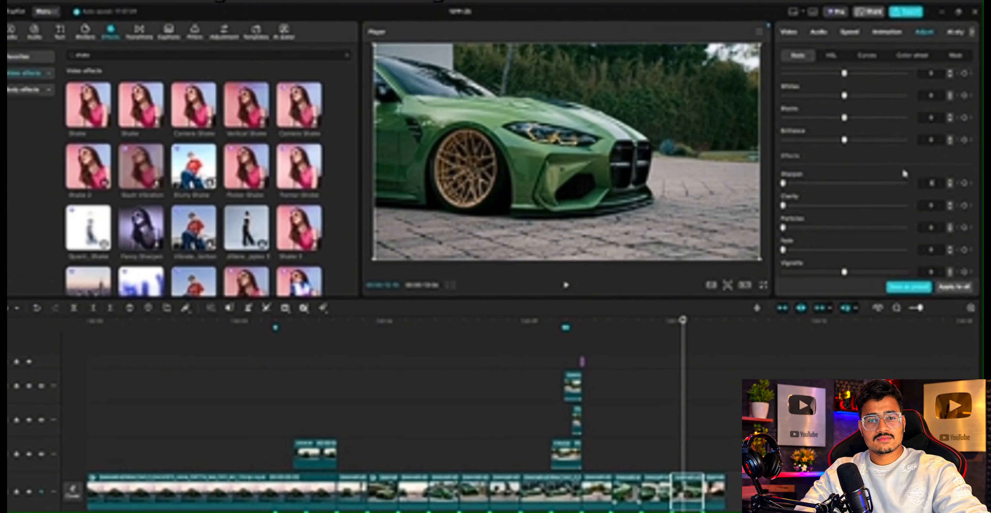
{"action": "left_click_drag", "start_coordinate": [828, 183], "coordinate": [892, 186]}
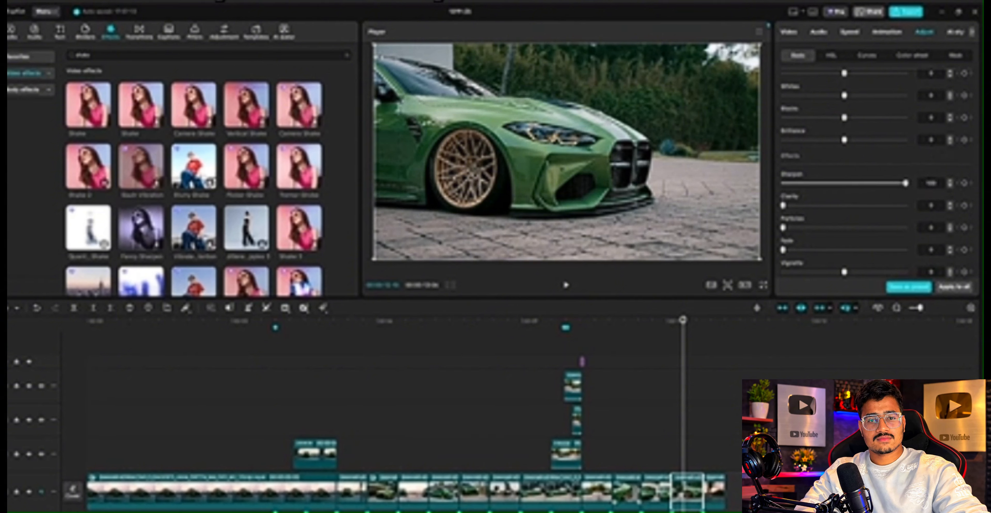
{"action": "type", "text": "30"}
{"action": "key", "text": "Return"}
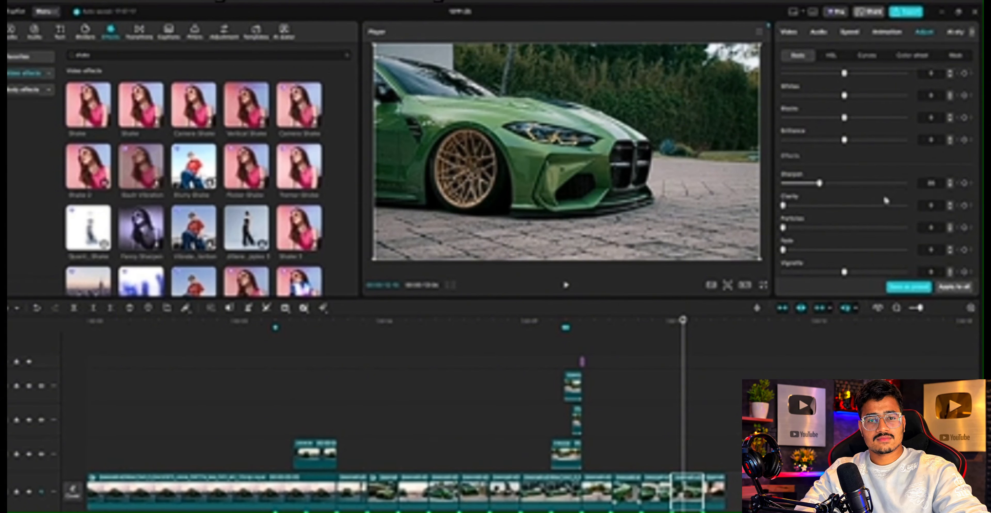
{"action": "scroll", "coordinate": [904, 212], "scroll_direction": "up", "scroll_amount": 2}
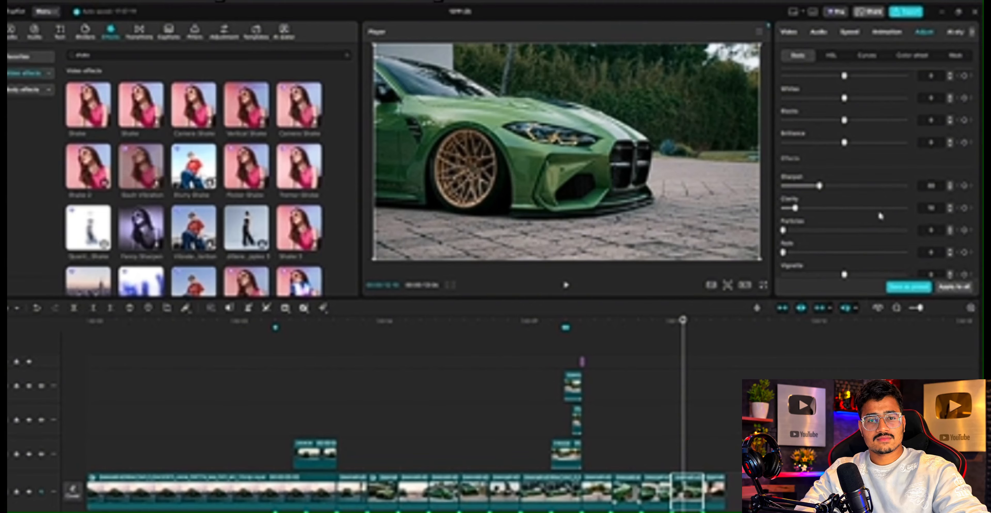
Set Sharpen to 30 on the last main-track clip and raise its Clarity to match the other clips
{"action": "left_click", "coordinate": [712, 378]}
{"action": "left_click", "coordinate": [722, 511]}
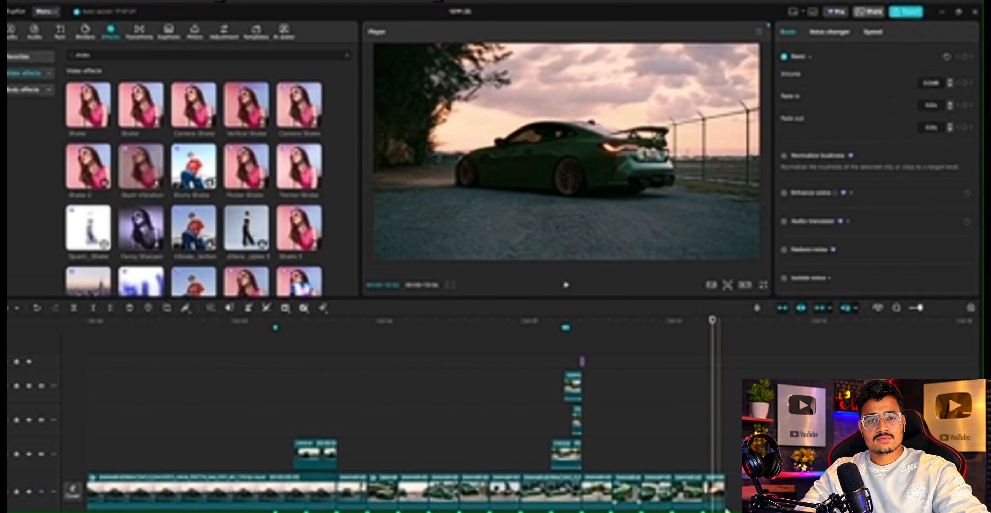
{"action": "left_click", "coordinate": [718, 494]}
{"action": "scroll", "coordinate": [855, 114], "scroll_direction": "down", "scroll_amount": 9}
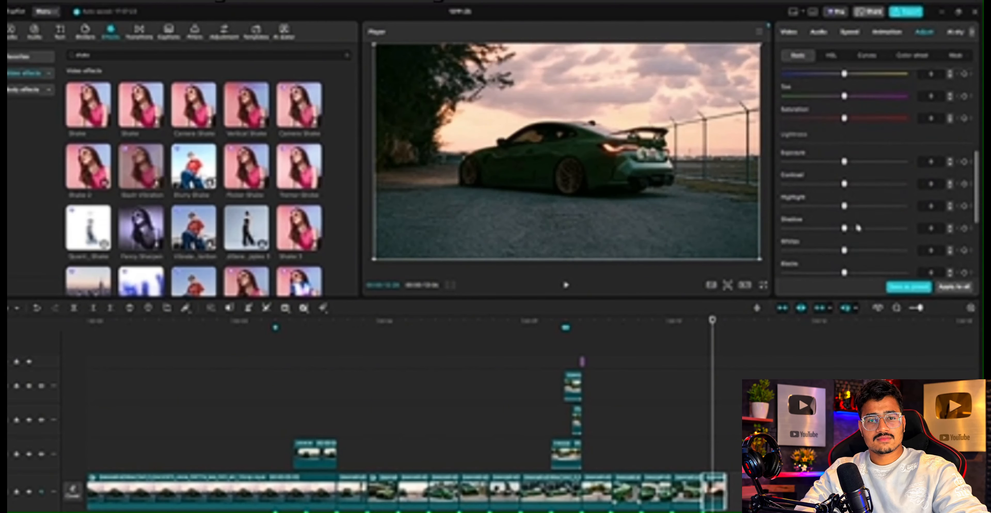
{"action": "scroll", "coordinate": [885, 200], "scroll_direction": "down", "scroll_amount": 3}
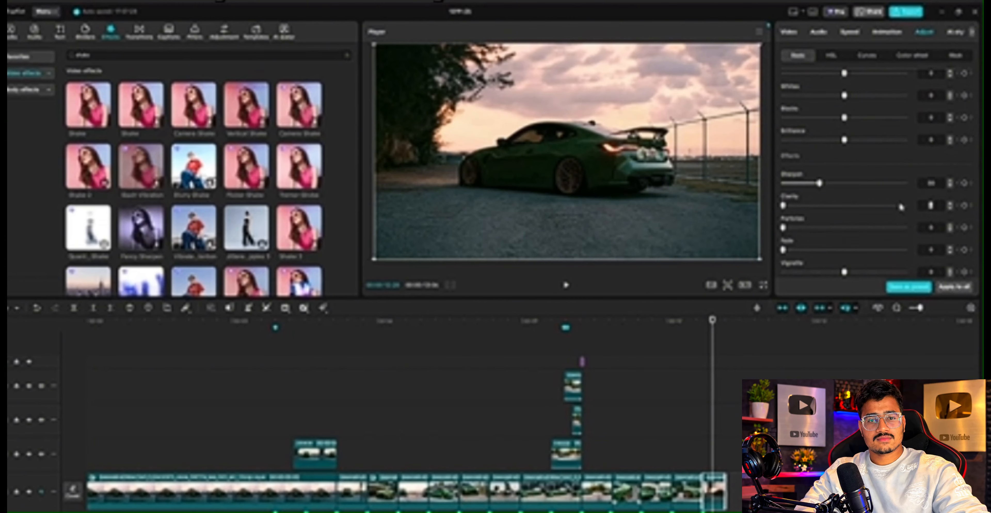
Play the whole edit from the start to review it, and return the playhead to the beginning
{"action": "left_click", "coordinate": [430, 339]}
{"action": "left_click", "coordinate": [88, 341]}
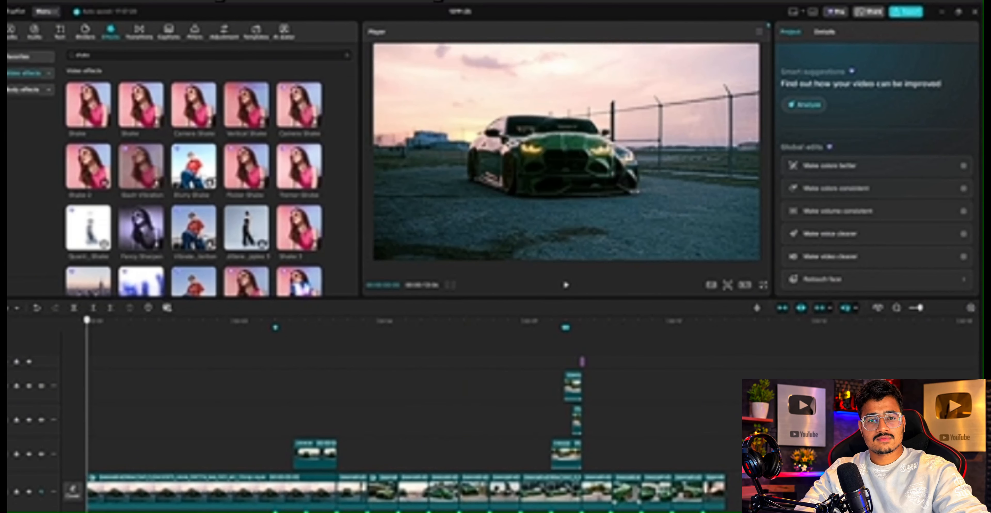
{"action": "left_click", "coordinate": [227, 351]}
{"action": "left_click_drag", "start_coordinate": [227, 351], "coordinate": [88, 349]}
{"action": "key", "text": "space"}
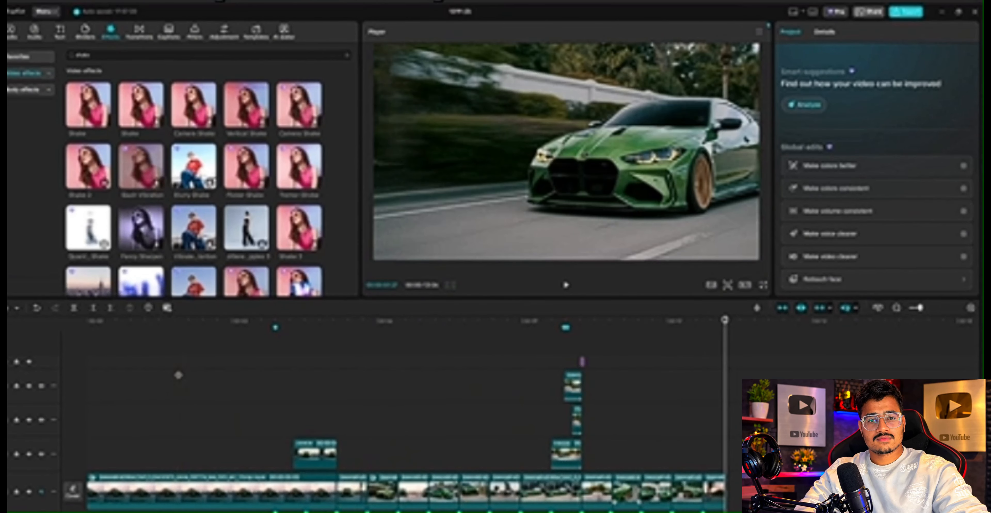
{"action": "left_click_drag", "start_coordinate": [178, 321], "coordinate": [86, 321]}
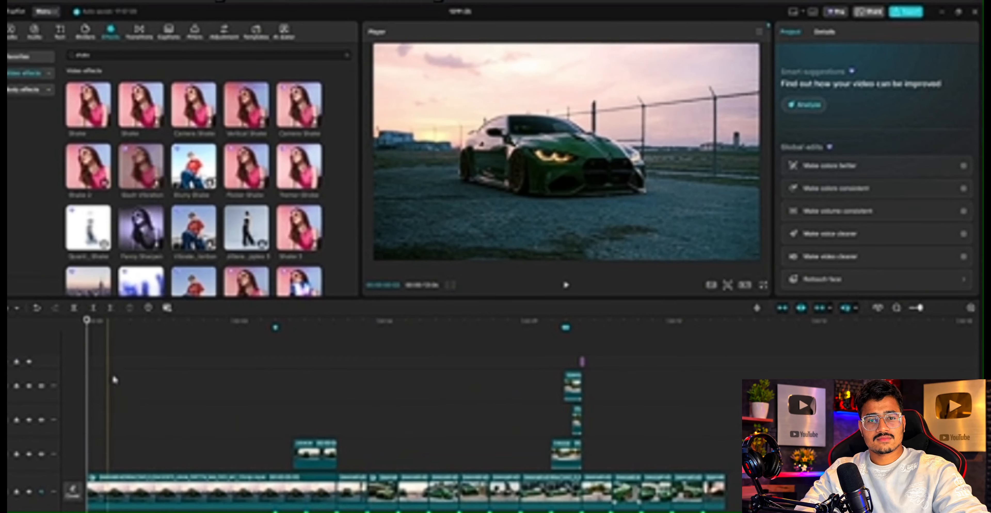
Add the 4K filter across the full length of the edit and lower its intensity to about 20
{"action": "left_click", "coordinate": [196, 34]}
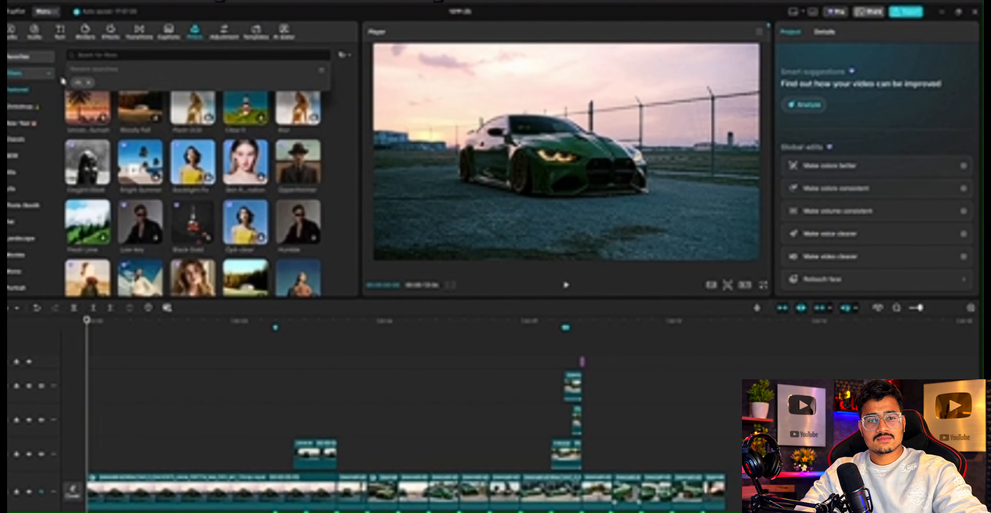
{"action": "left_click", "coordinate": [122, 55]}
{"action": "left_click", "coordinate": [81, 83]}
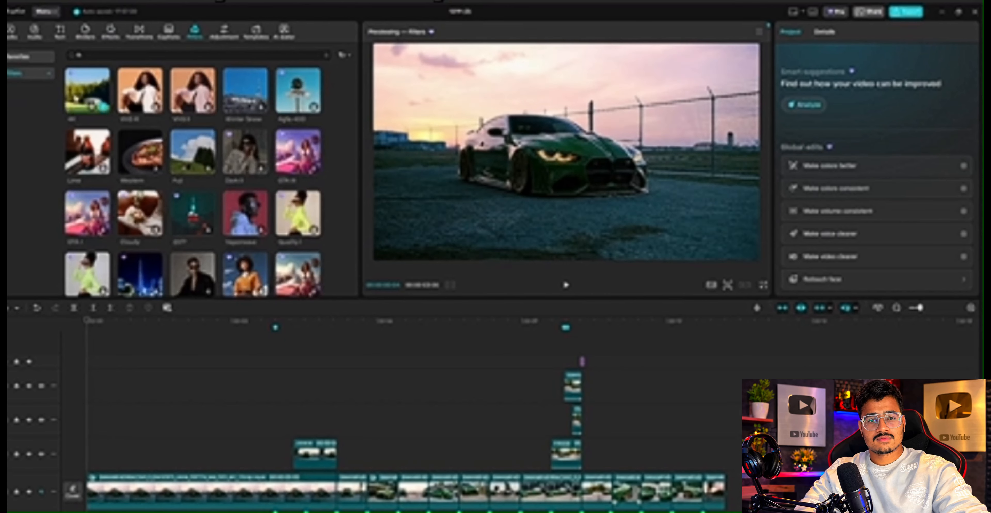
{"action": "left_click_drag", "start_coordinate": [127, 175], "coordinate": [97, 353]}
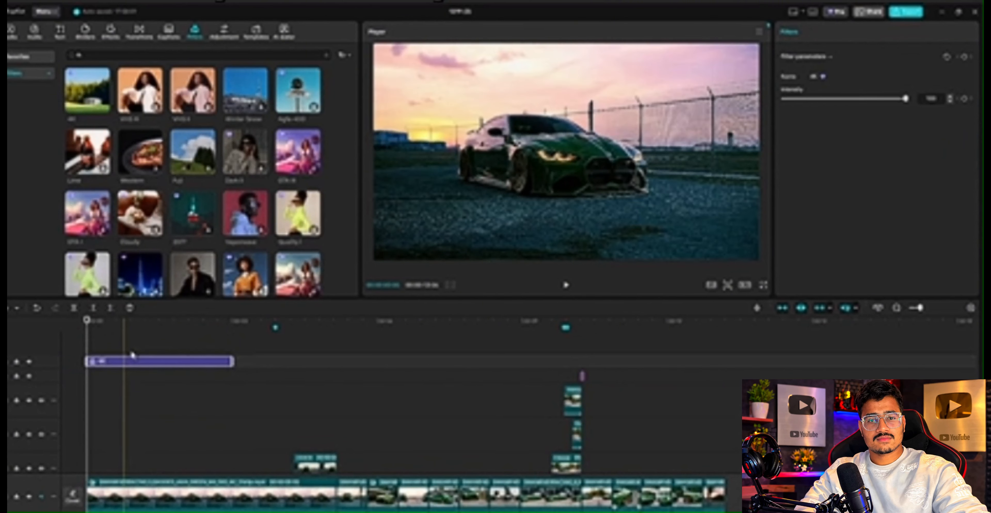
{"action": "left_click_drag", "start_coordinate": [232, 361], "coordinate": [726, 344]}
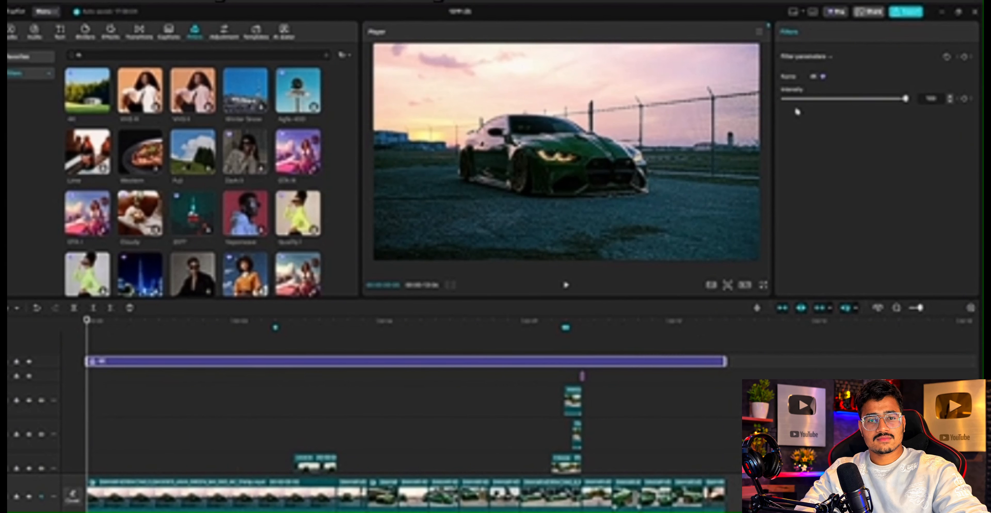
{"action": "left_click_drag", "start_coordinate": [798, 98], "coordinate": [786, 100]}
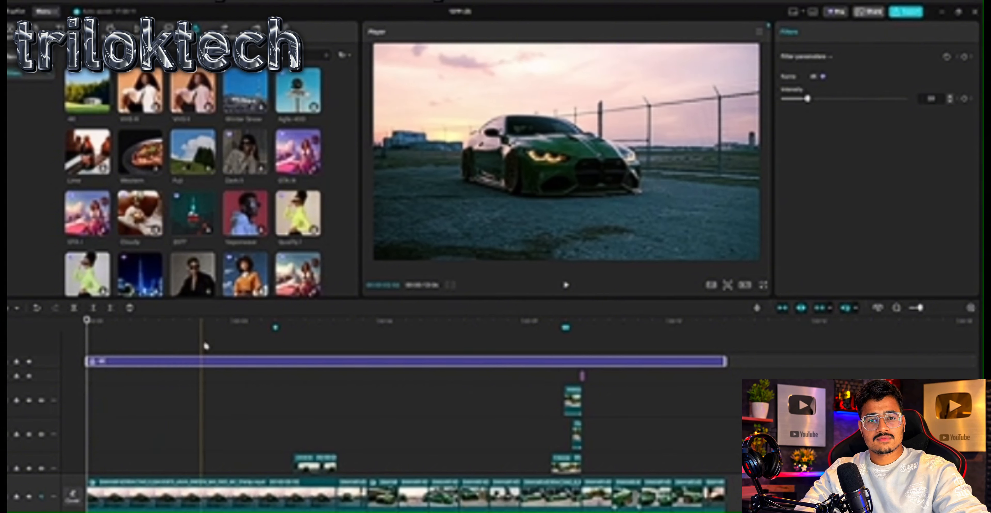
Trim the start of the 4K filter forward to compare the unfiltered image, and extend it back to the beginning
{"action": "left_click_drag", "start_coordinate": [88, 362], "coordinate": [169, 361]}
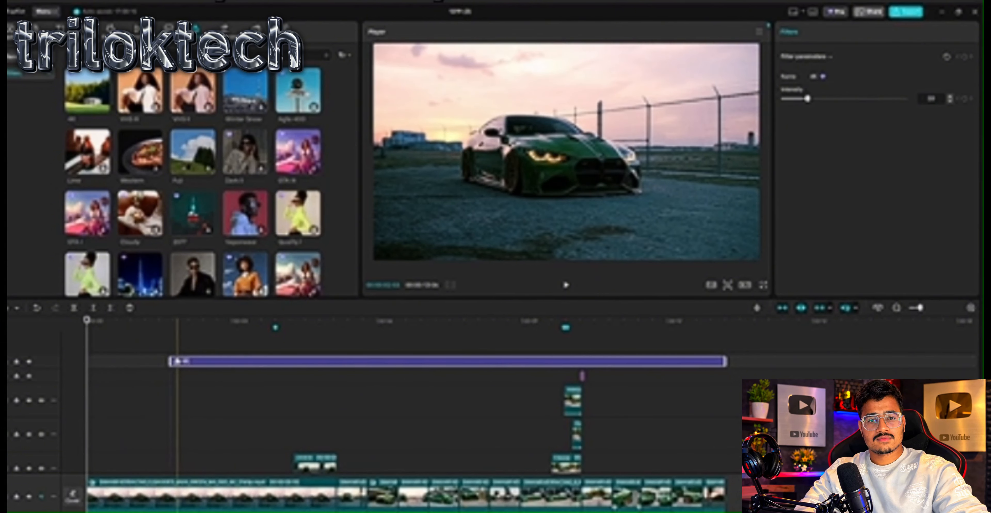
{"action": "left_click_drag", "start_coordinate": [170, 361], "coordinate": [355, 362]}
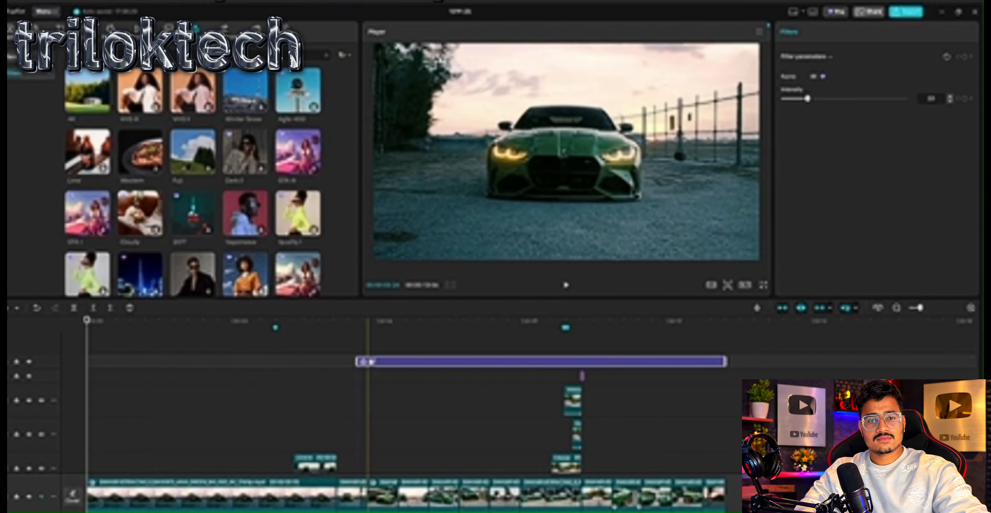
{"action": "left_click", "coordinate": [354, 364]}
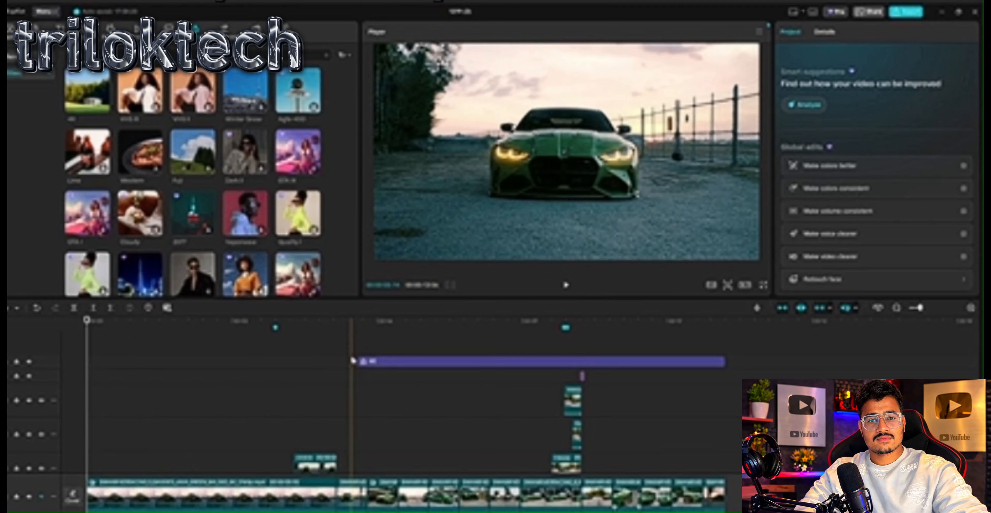
{"action": "left_click", "coordinate": [353, 361]}
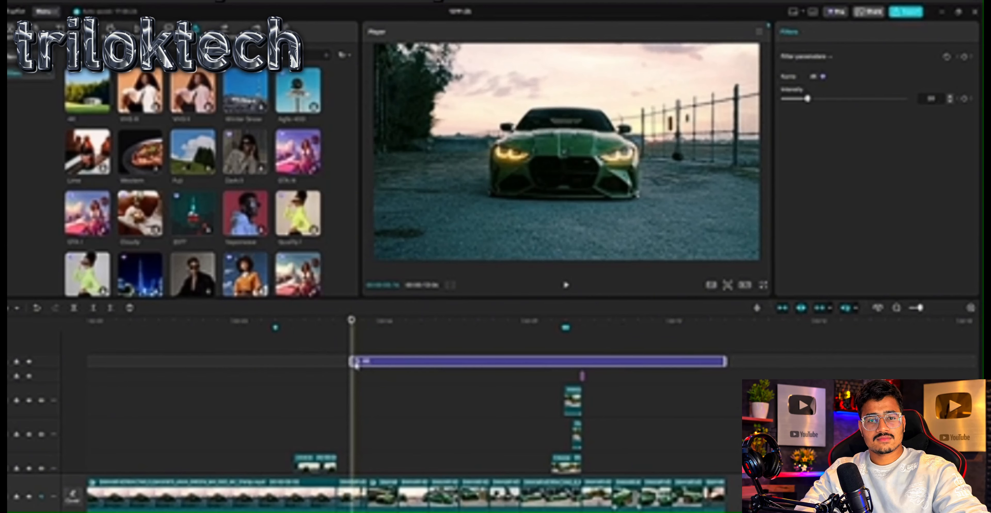
{"action": "left_click_drag", "start_coordinate": [345, 360], "coordinate": [86, 362]}
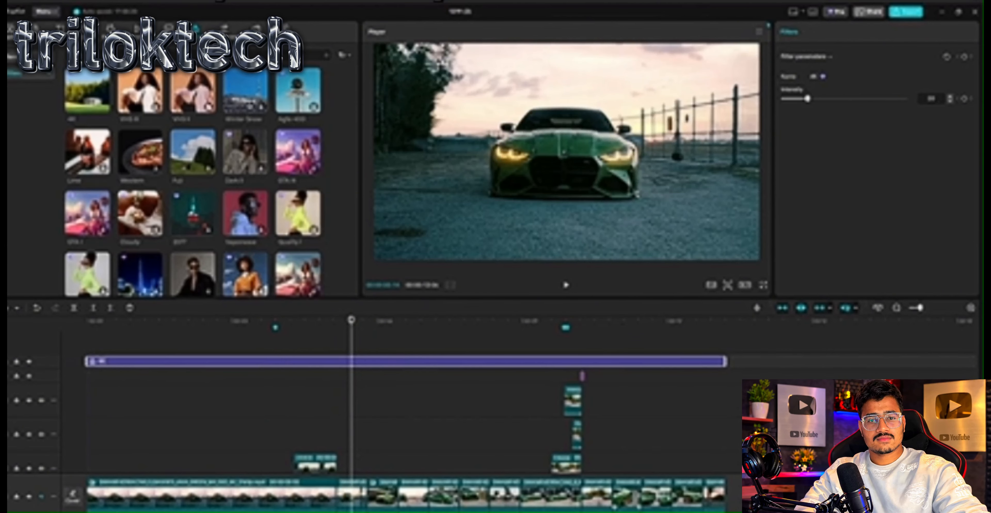
Add the Universal Sunset filter above the 4K filter across the whole edit and reduce its intensity to about 58
{"action": "left_click", "coordinate": [326, 55]}
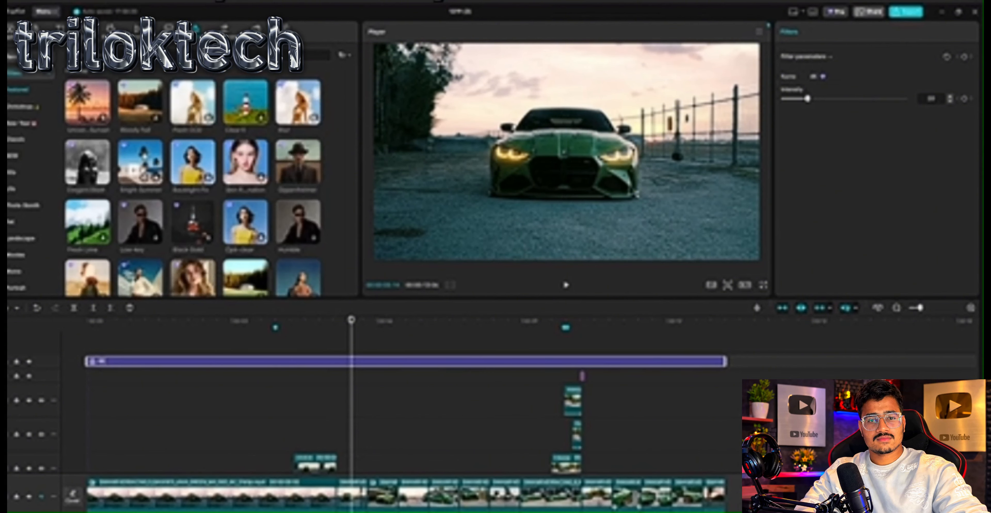
{"action": "left_click", "coordinate": [301, 178]}
{"action": "left_click", "coordinate": [88, 105]}
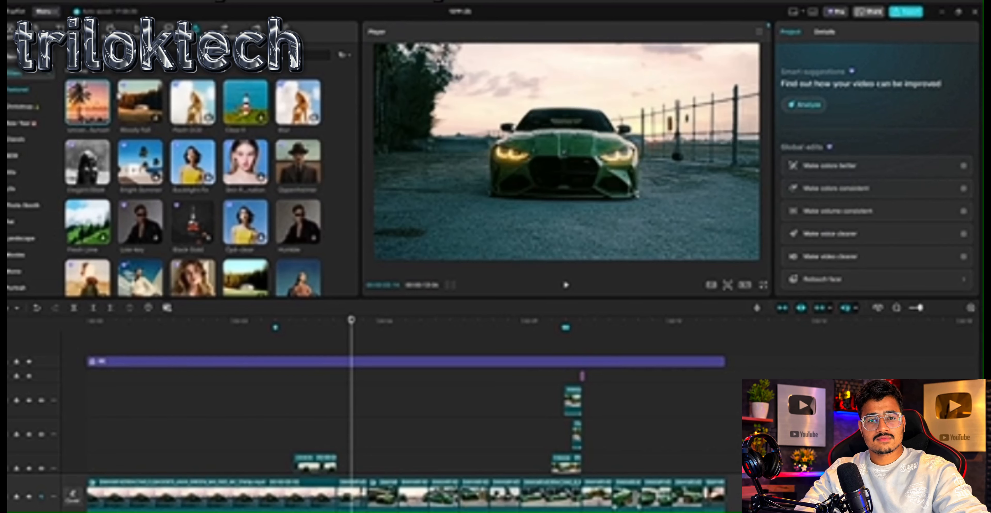
{"action": "left_click_drag", "start_coordinate": [87, 103], "coordinate": [88, 361]}
{"action": "left_click_drag", "start_coordinate": [221, 361], "coordinate": [730, 350]}
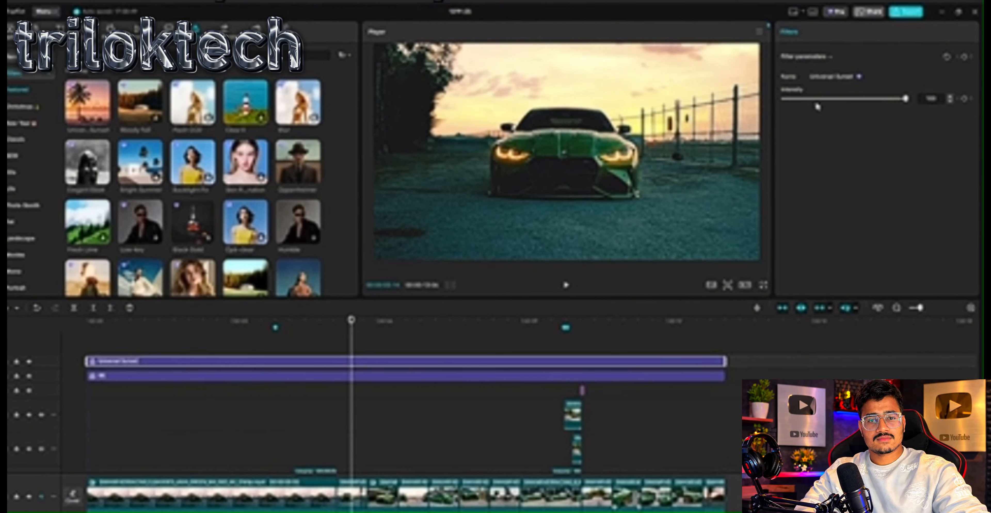
{"action": "left_click_drag", "start_coordinate": [816, 105], "coordinate": [825, 105]}
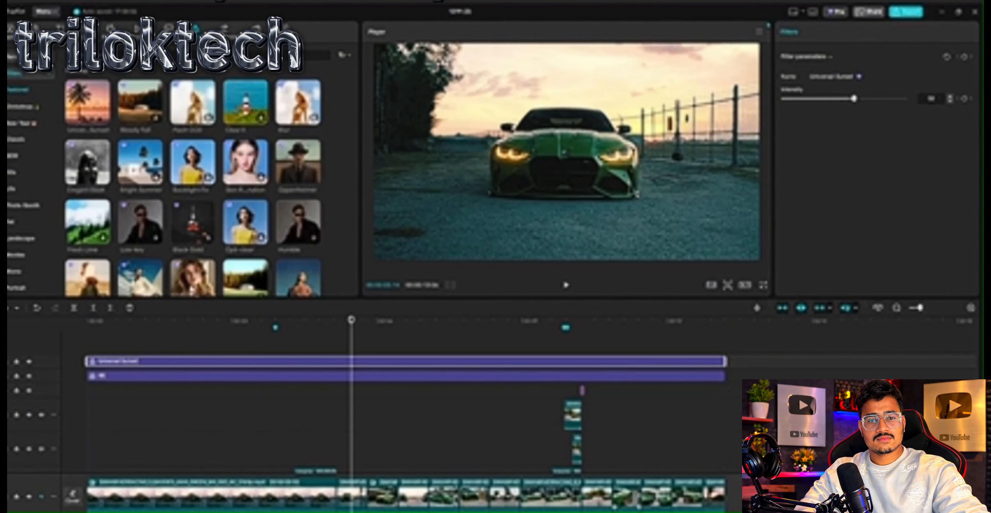
Trim the start of the Universal Sunset filter to compare the image without it, and undo the trim
{"action": "left_click_drag", "start_coordinate": [88, 361], "coordinate": [348, 361]}
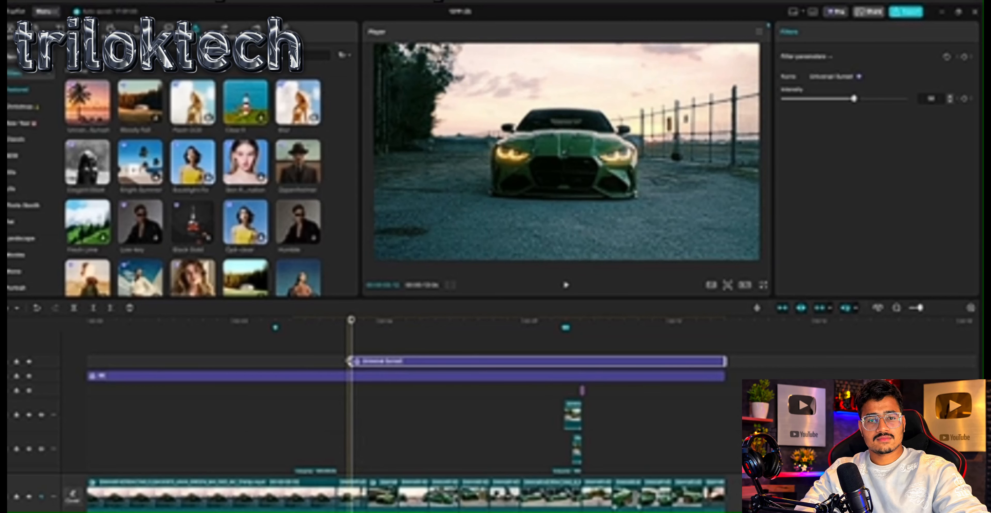
{"action": "key", "text": "ctrl+z"}
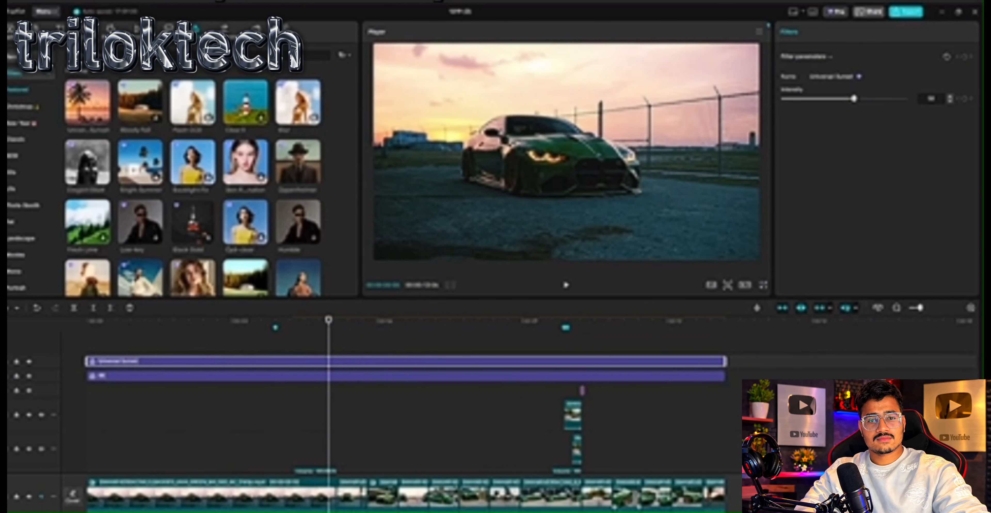
Browse the featured filters and preview a few others, including Low-key, against the edit
{"action": "left_click", "coordinate": [189, 231]}
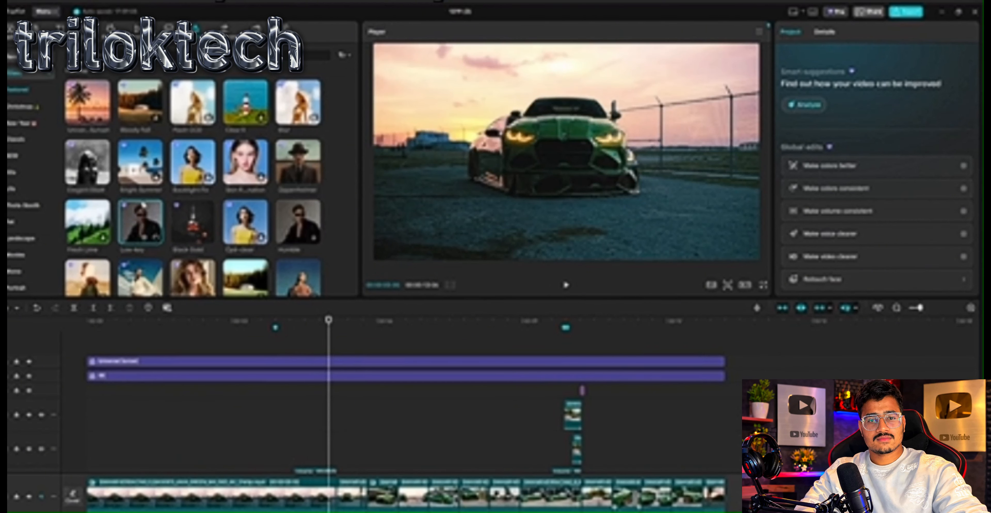
{"action": "scroll", "coordinate": [140, 221], "scroll_direction": "down", "scroll_amount": 3}
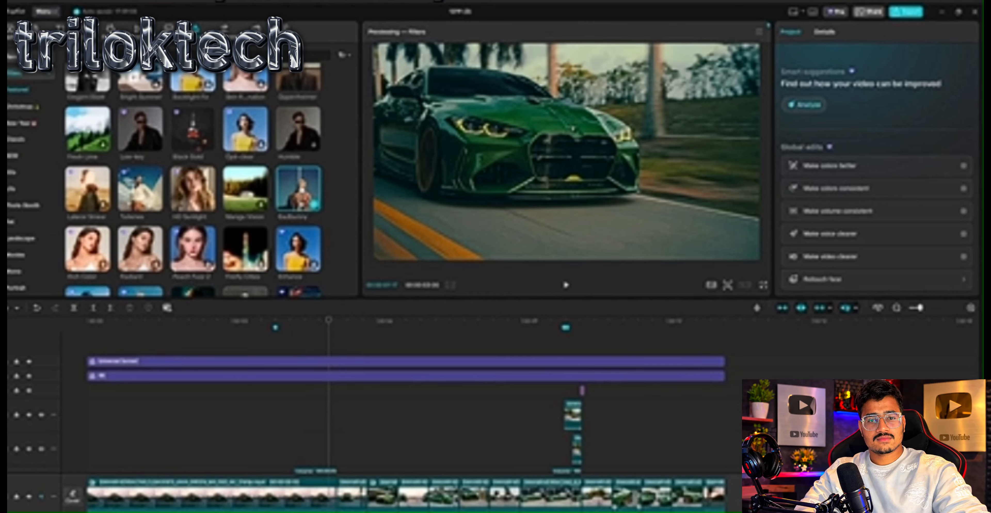
{"action": "scroll", "coordinate": [298, 188], "scroll_direction": "down", "scroll_amount": 3}
Scrub and play the filtered opening clip from the start to about the first marker to check the look
{"action": "left_click", "coordinate": [129, 334]}
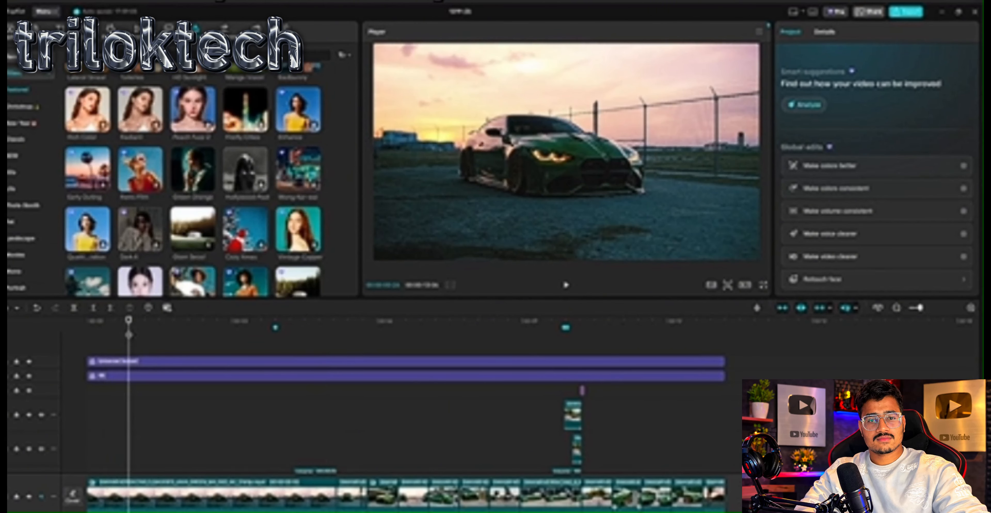
{"action": "left_click_drag", "start_coordinate": [129, 335], "coordinate": [87, 335]}
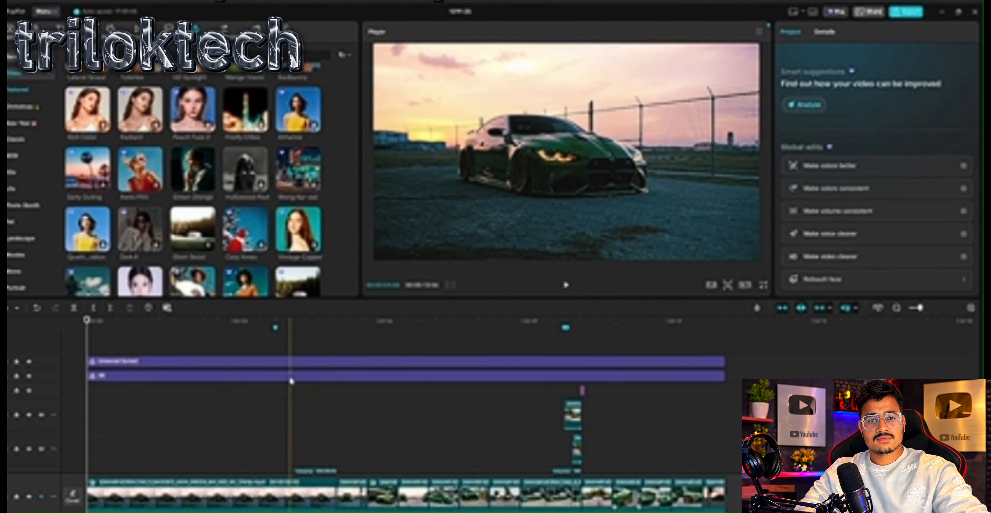
{"action": "left_click", "coordinate": [257, 338]}
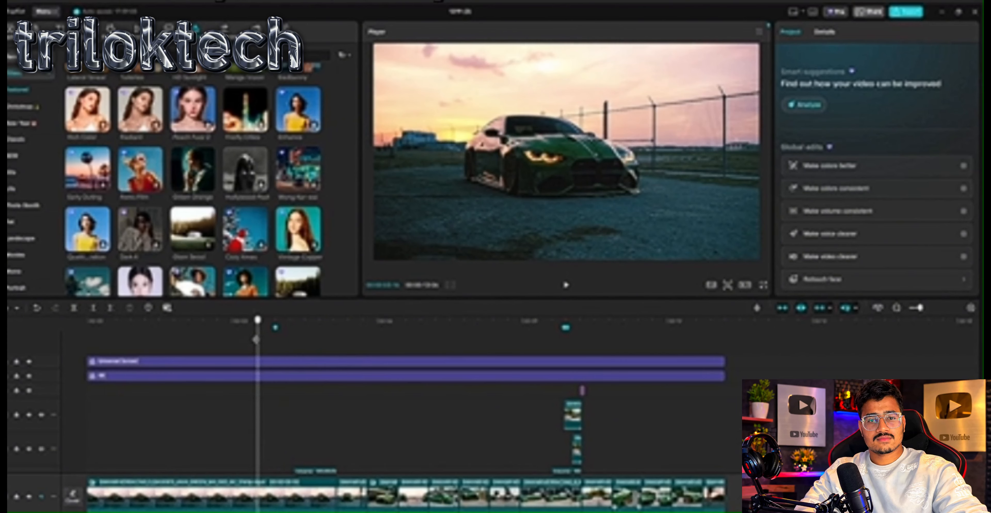
{"action": "left_click_drag", "start_coordinate": [256, 339], "coordinate": [59, 324]}
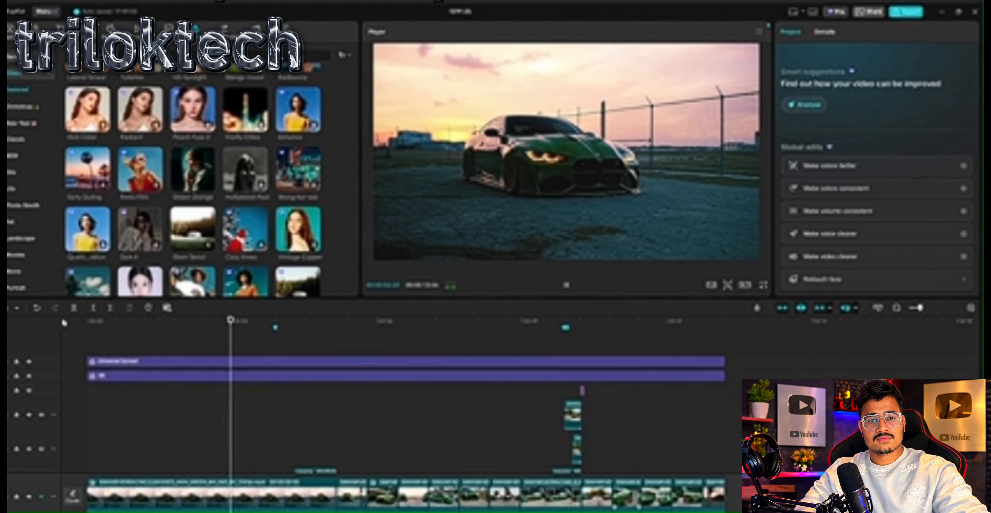
{"action": "key", "text": "space"}
{"action": "scroll", "coordinate": [216, 418], "scroll_direction": "down", "scroll_amount": 5}
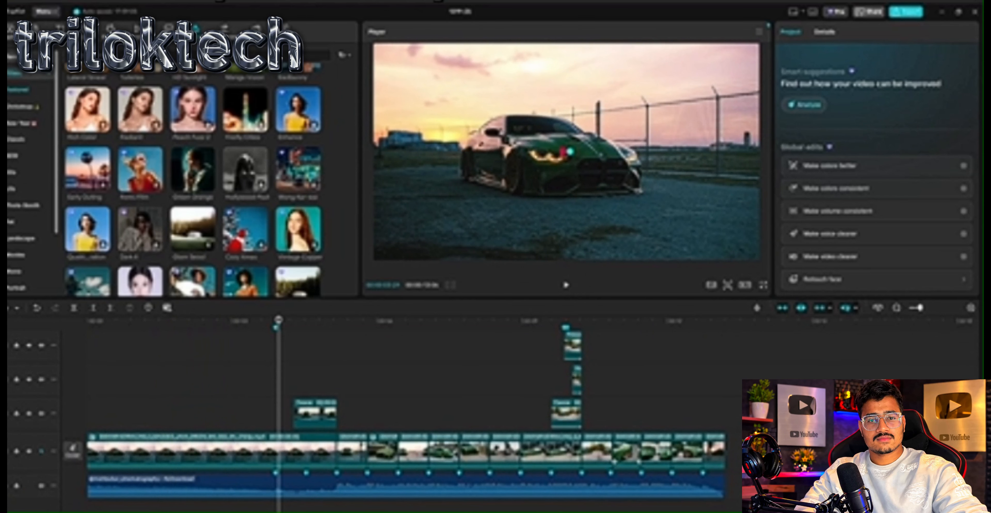
Copy the existing Shake effect and paste it at the cut where the first masked freeze-frame ends, and play the cut
{"action": "scroll", "coordinate": [487, 384], "scroll_direction": "up", "scroll_amount": 4}
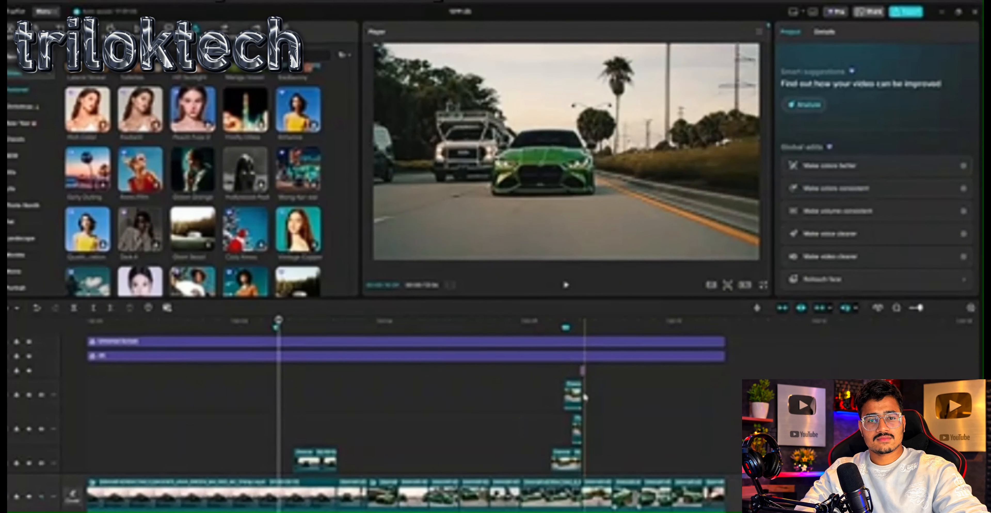
{"action": "left_click", "coordinate": [583, 371]}
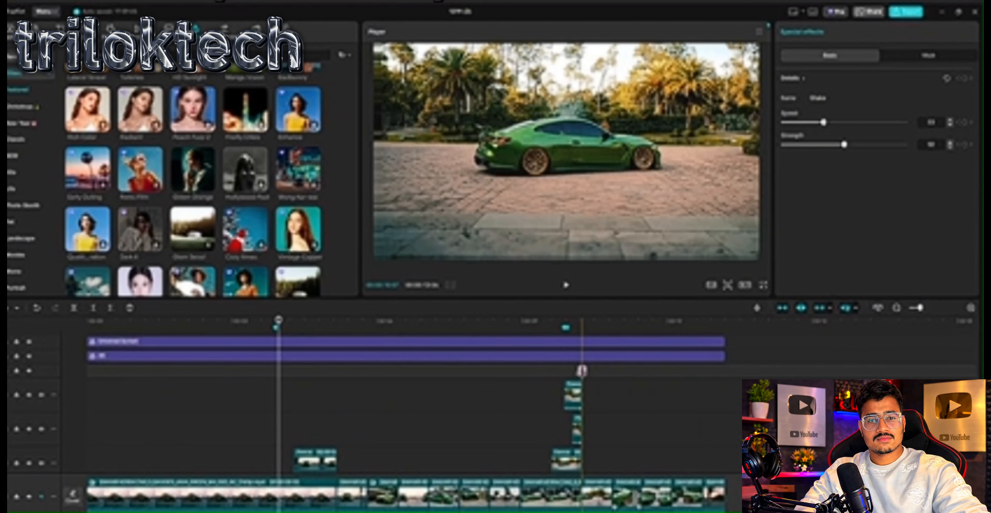
{"action": "right_click", "coordinate": [582, 372]}
{"action": "left_click", "coordinate": [601, 330]}
{"action": "scroll", "coordinate": [346, 399], "scroll_direction": "down", "scroll_amount": 2}
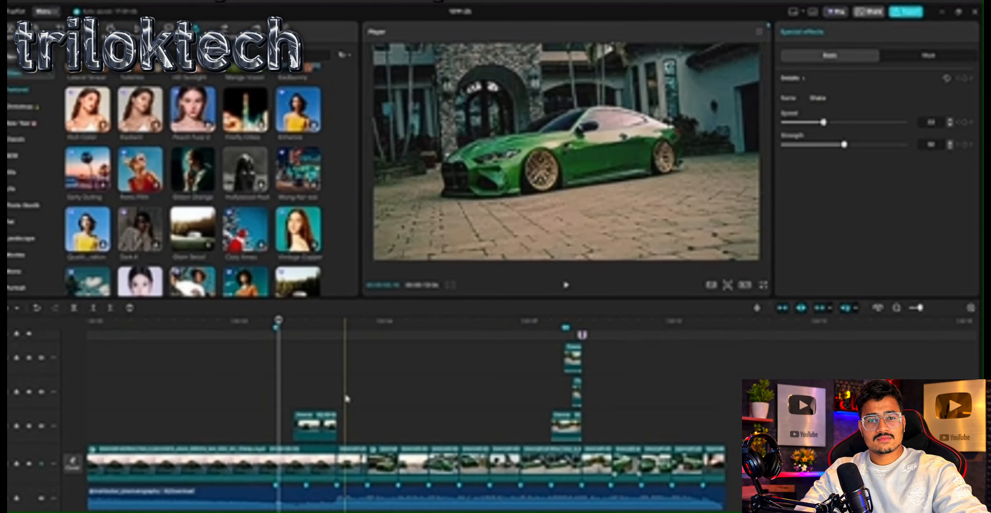
{"action": "scroll", "coordinate": [347, 399], "scroll_direction": "down", "scroll_amount": 1}
{"action": "left_click", "coordinate": [332, 385]}
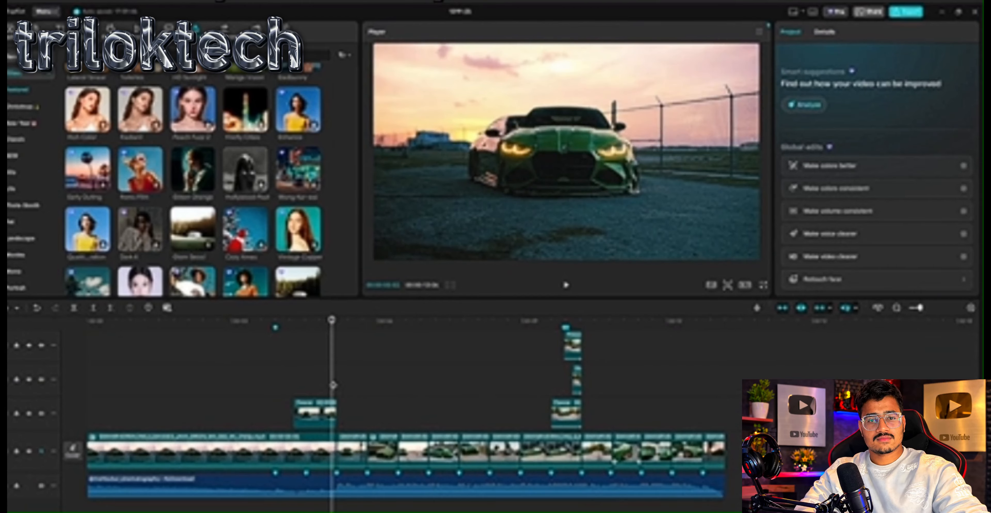
{"action": "key", "text": "ctrl+v"}
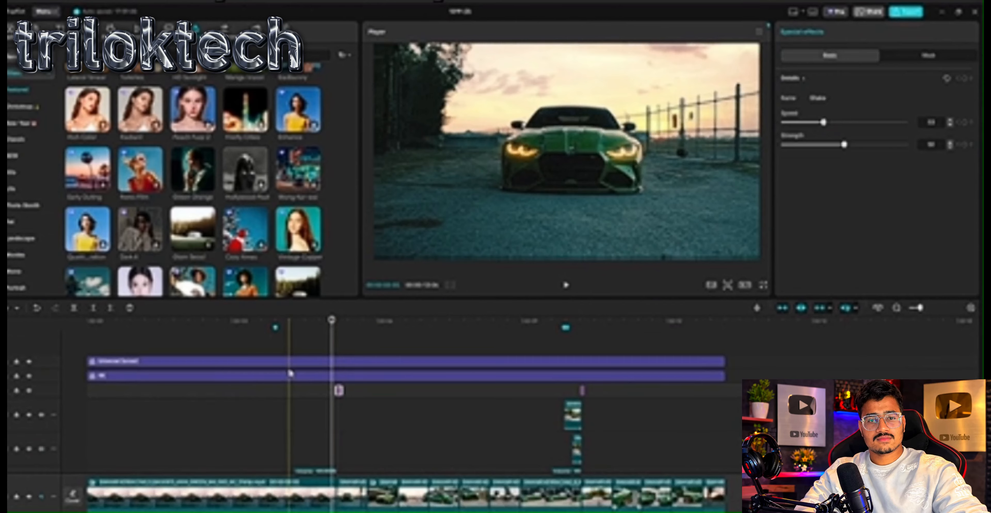
{"action": "left_click", "coordinate": [325, 423]}
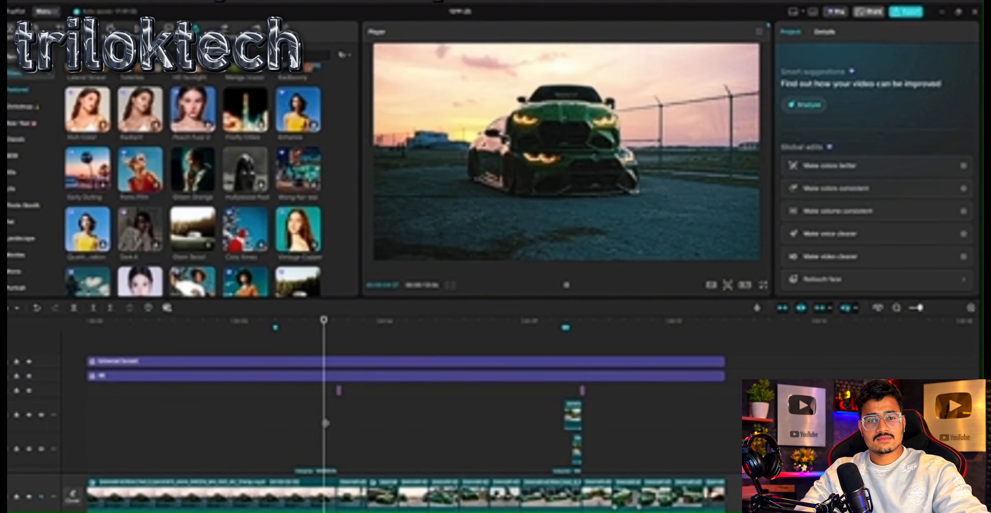
{"action": "key", "text": "space"}
{"action": "scroll", "coordinate": [326, 423], "scroll_direction": "up", "scroll_amount": 3}
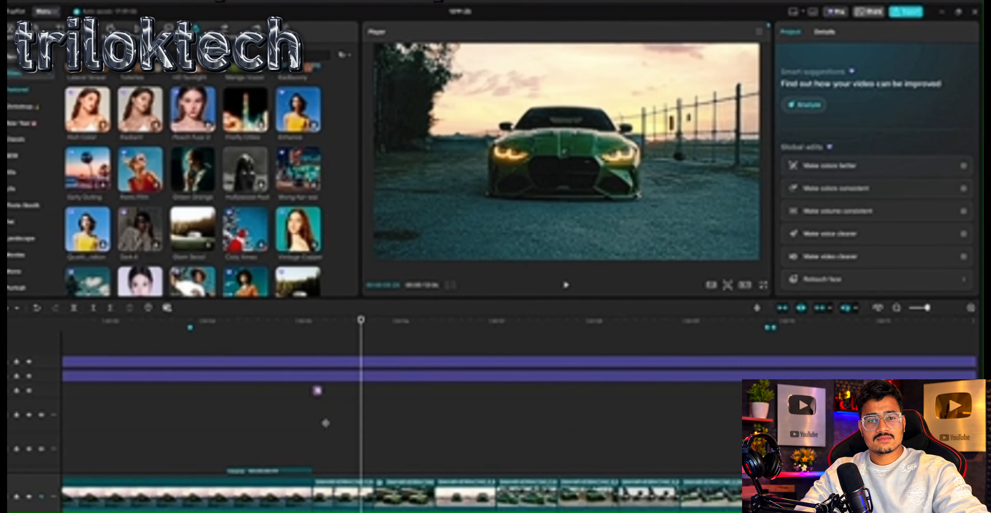
Add a Tremble Zoom transition two cuts after the first freeze-frame, and paste the Shake effect just before the cut in between
{"action": "scroll", "coordinate": [326, 423], "scroll_direction": "up", "scroll_amount": 2}
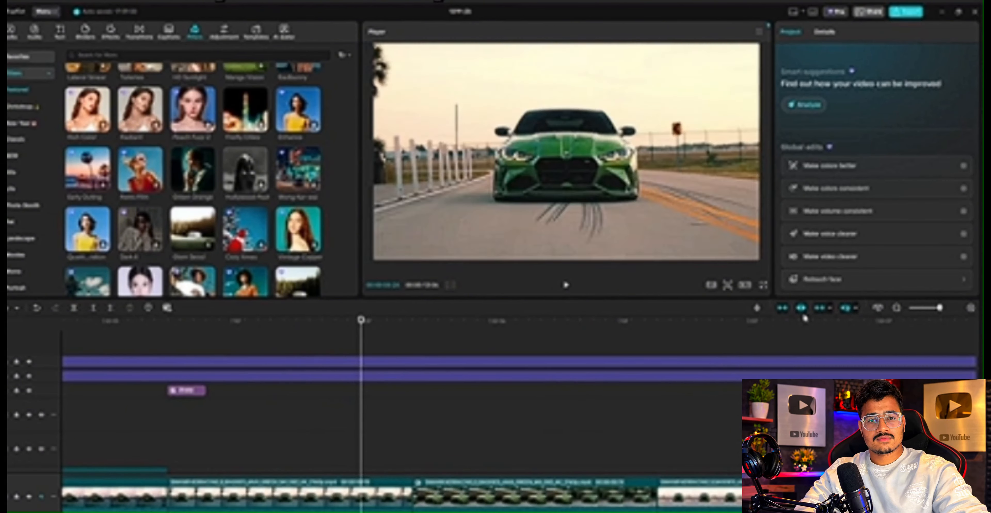
{"action": "left_click", "coordinate": [143, 34]}
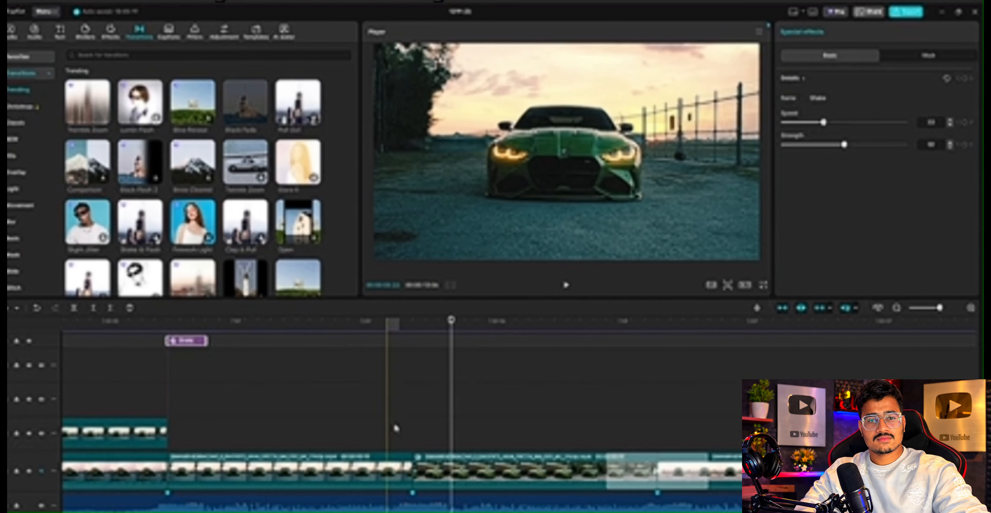
{"action": "left_click", "coordinate": [399, 425]}
{"action": "key", "text": "ctrl+v"}
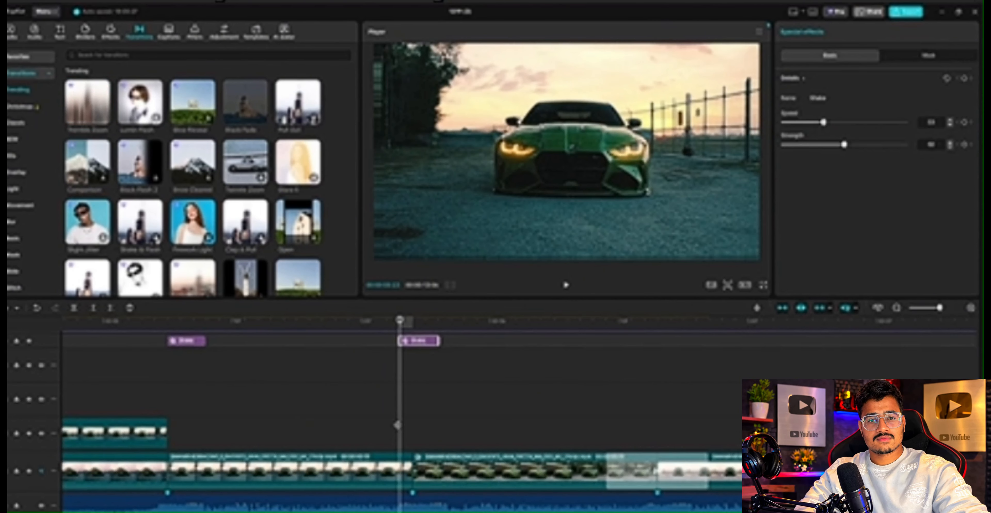
Play back the newly shaken cut and the Tremble Zoom transition after it to check them against the beat
{"action": "key", "text": "space"}
{"action": "left_click", "coordinate": [343, 408]}
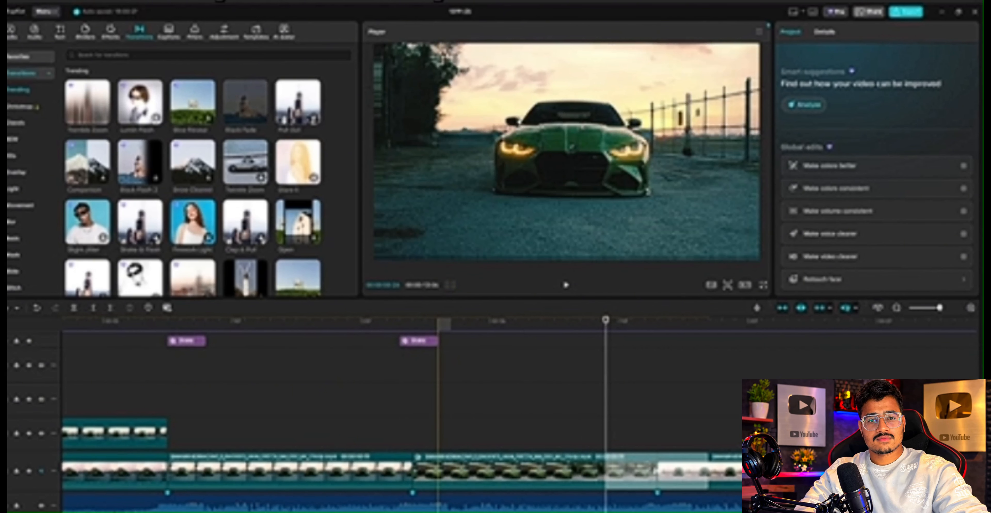
{"action": "key", "text": "space"}
{"action": "scroll", "coordinate": [529, 397], "scroll_direction": "right", "scroll_amount": 2}
{"action": "left_click", "coordinate": [528, 396]}
{"action": "left_click", "coordinate": [499, 398]}
{"action": "key", "text": "space"}
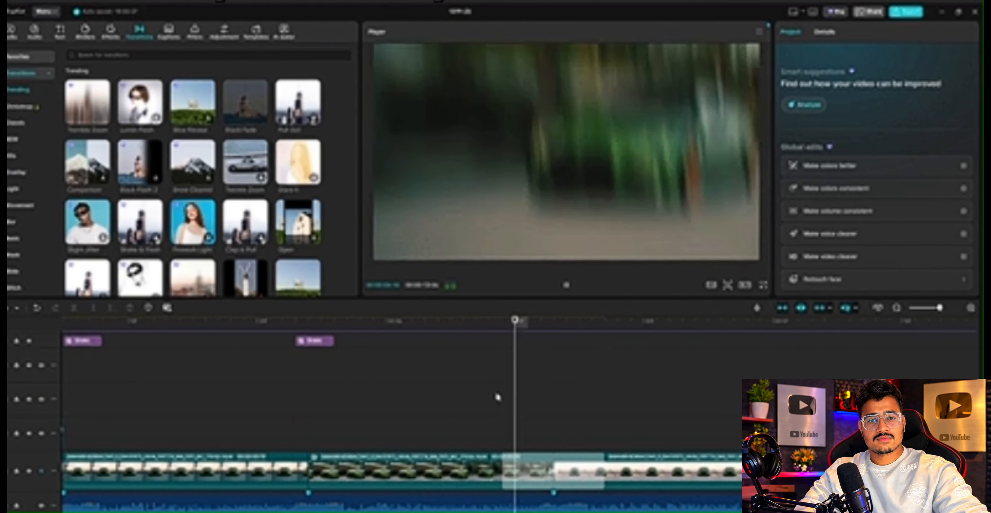
{"action": "key", "text": "space"}
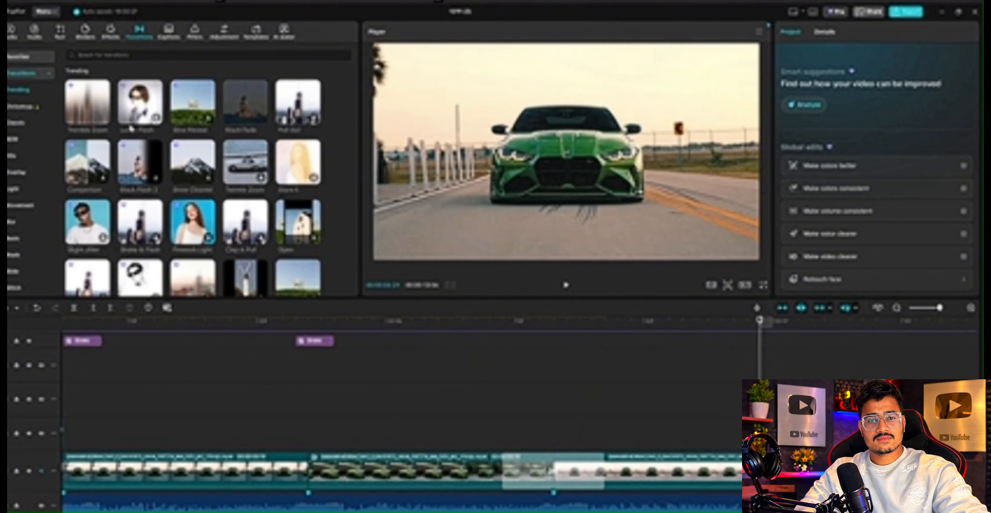
Try Tremble Zoom on the cut into the side-view driving clip, and replace it with the Lumin Flash transition
{"action": "left_click_drag", "start_coordinate": [89, 103], "coordinate": [673, 480]}
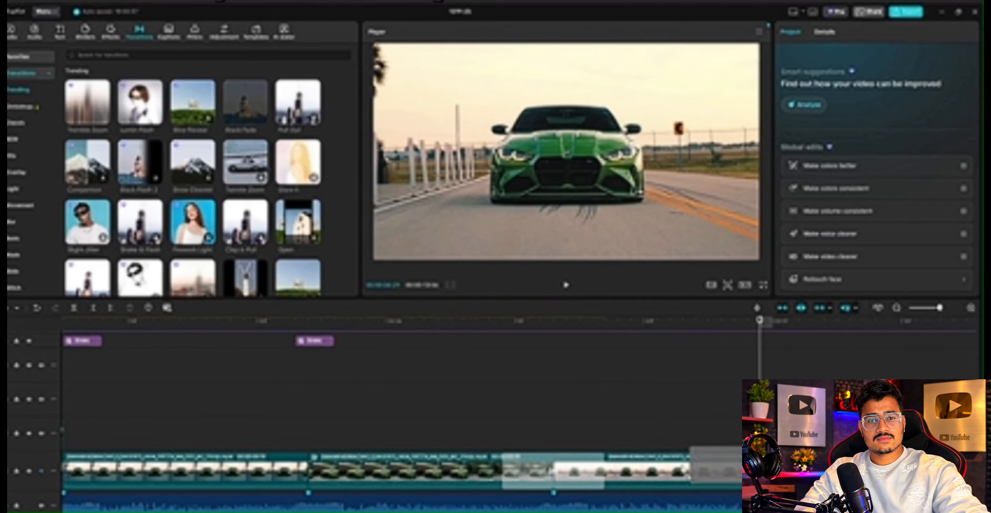
{"action": "left_click", "coordinate": [684, 472]}
{"action": "left_click", "coordinate": [733, 431]}
{"action": "key", "text": "space"}
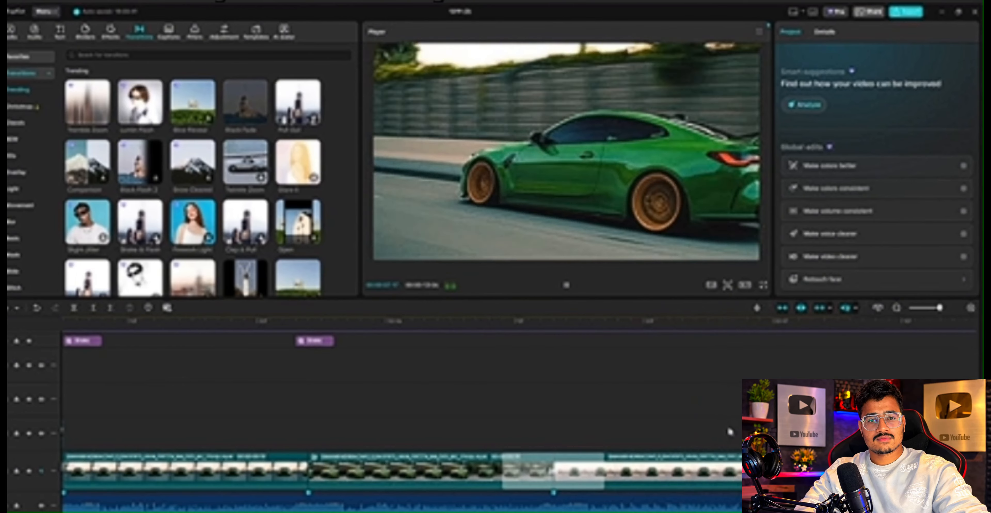
{"action": "key", "text": "space"}
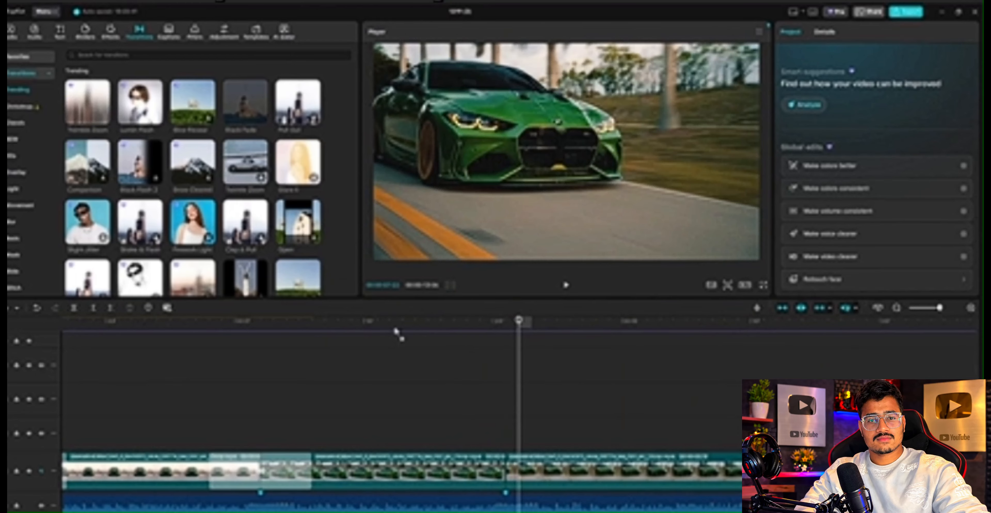
{"action": "left_click_drag", "start_coordinate": [366, 509], "coordinate": [345, 471]}
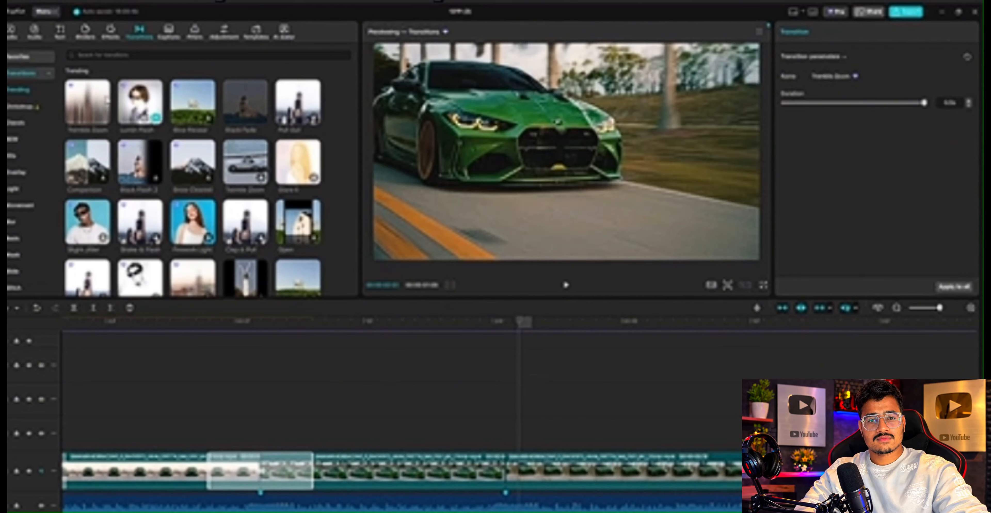
{"action": "left_click_drag", "start_coordinate": [89, 103], "coordinate": [364, 477]}
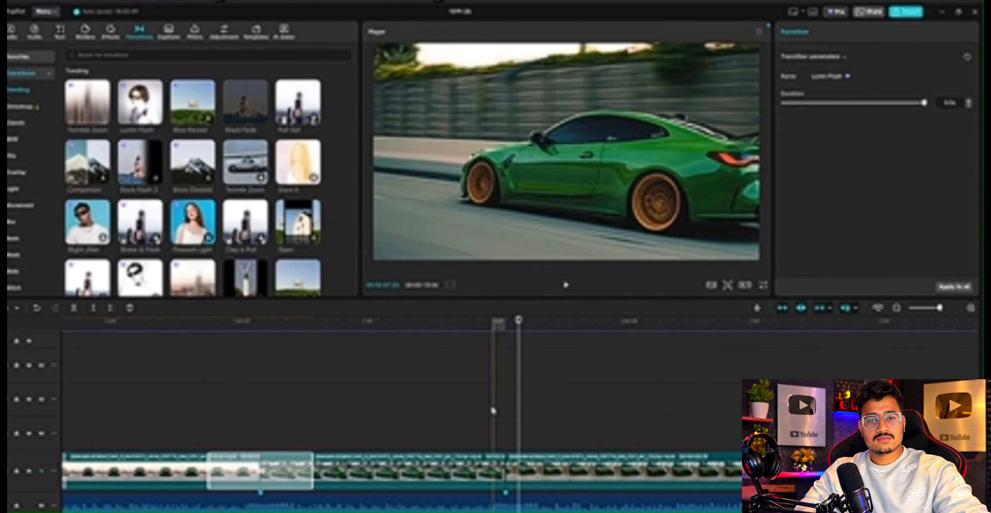
Paste the Shake effect at the end of the side-view driving clip, and add a Tremble Zoom transition to the following cut
{"action": "left_click", "coordinate": [491, 411]}
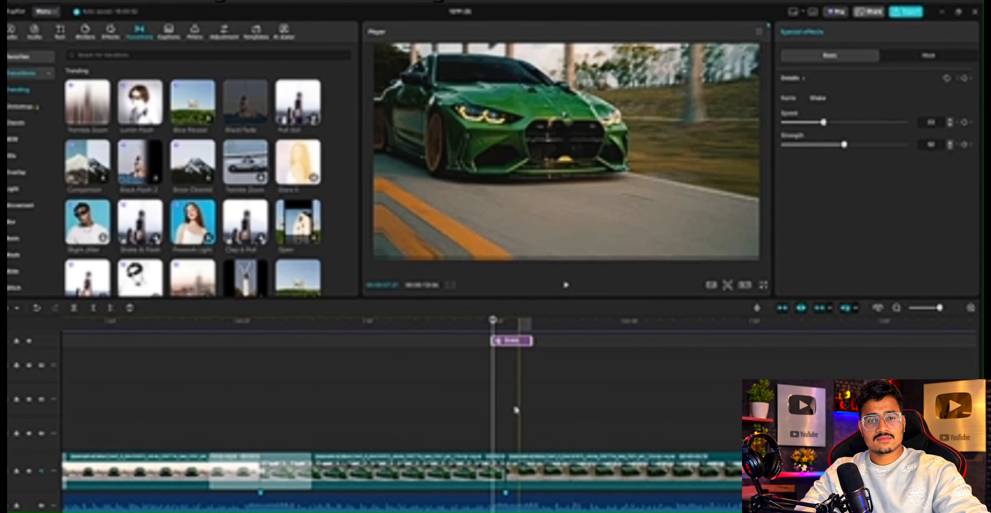
{"action": "left_click", "coordinate": [738, 401]}
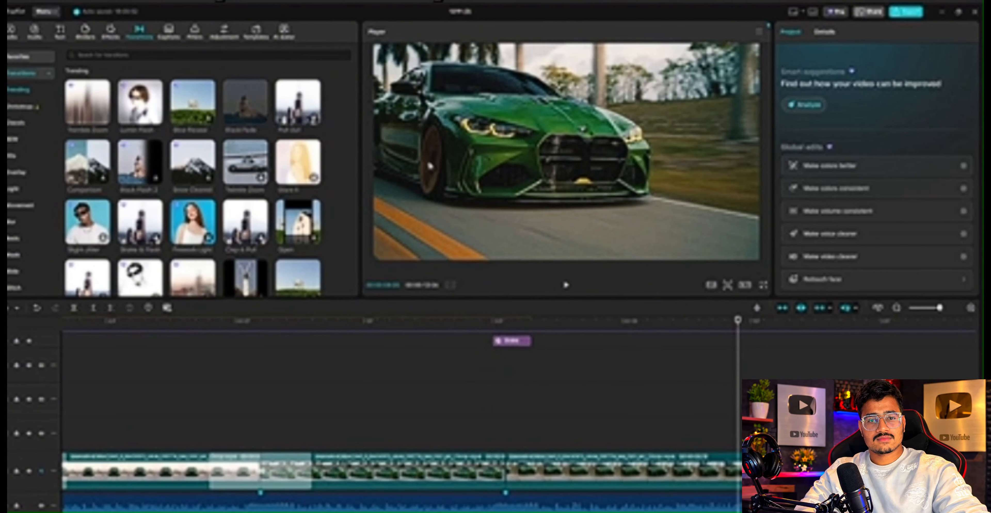
{"action": "left_click_drag", "start_coordinate": [89, 103], "coordinate": [585, 480]}
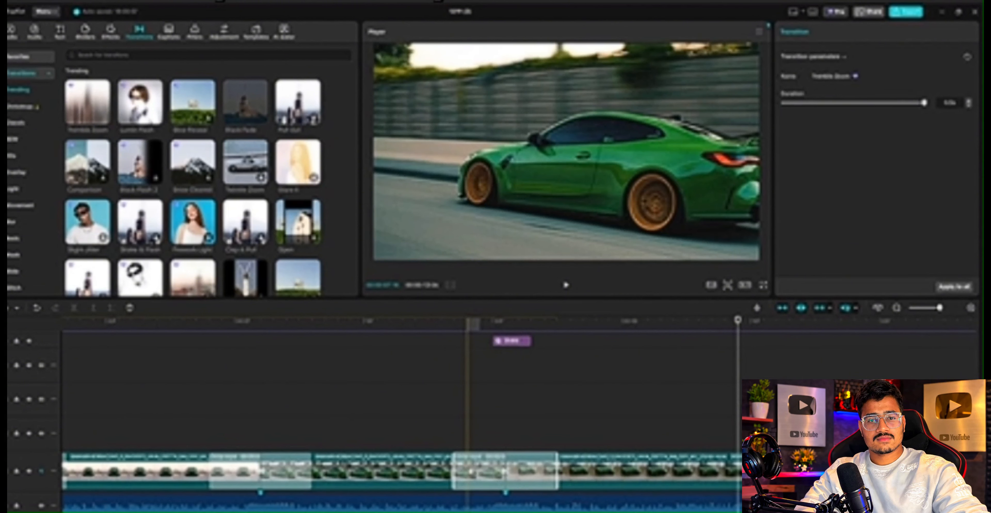
{"action": "key", "text": "Delete"}
{"action": "left_click_drag", "start_coordinate": [75, 103], "coordinate": [696, 474]}
{"action": "left_click", "coordinate": [648, 444]}
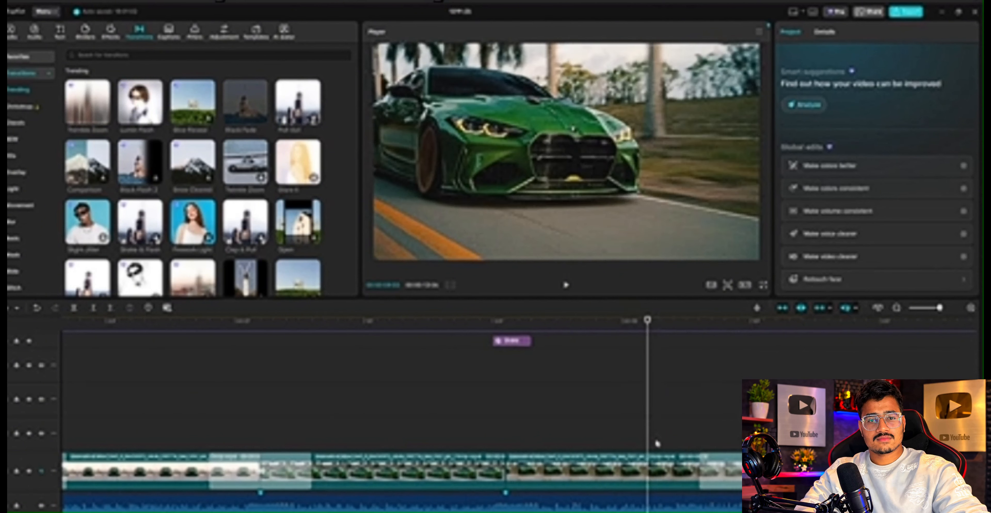
{"action": "key", "text": "space"}
{"action": "key", "text": "space"}
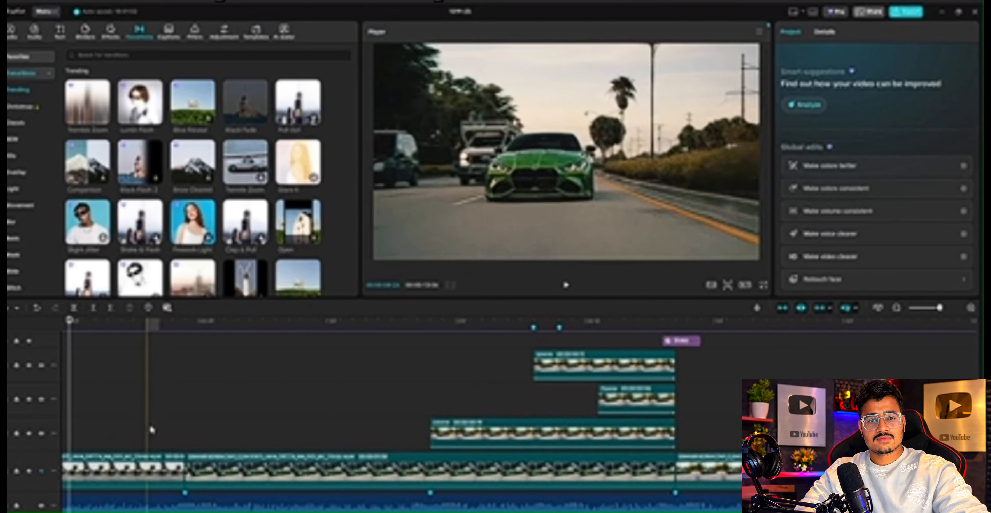
Paste the Shake effect near the cut before the stacked freeze-frames, and shift it earlier so it spans the cut
{"action": "left_click", "coordinate": [198, 413]}
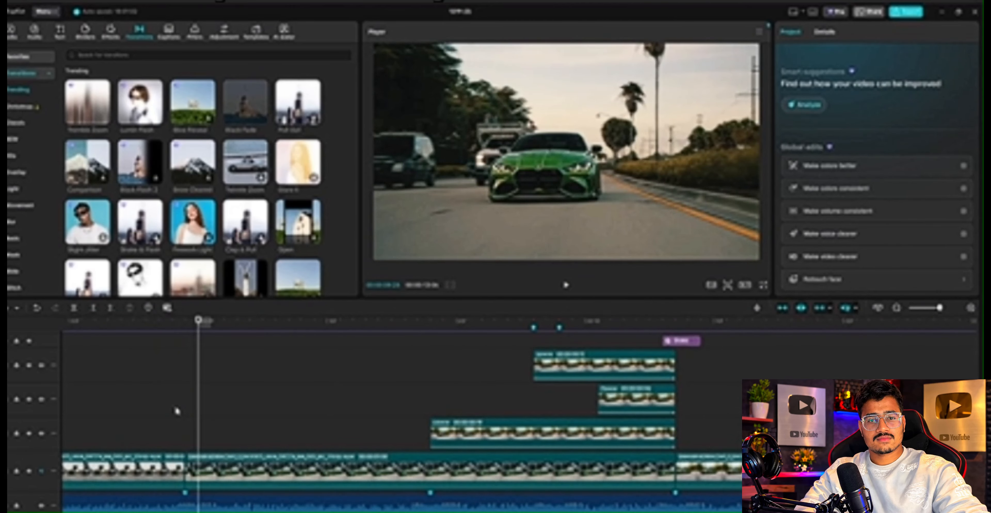
{"action": "key", "text": "ctrl+v"}
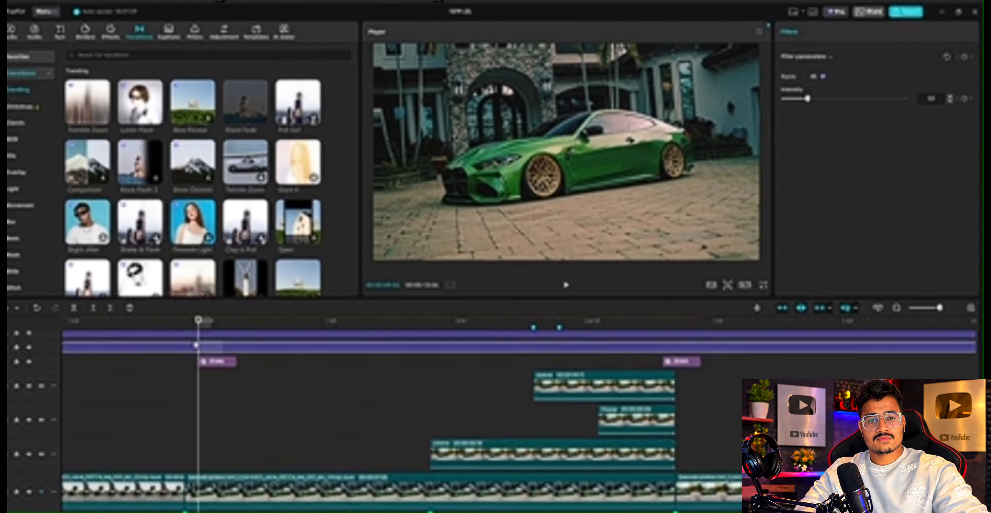
{"action": "left_click_drag", "start_coordinate": [210, 391], "coordinate": [183, 392]}
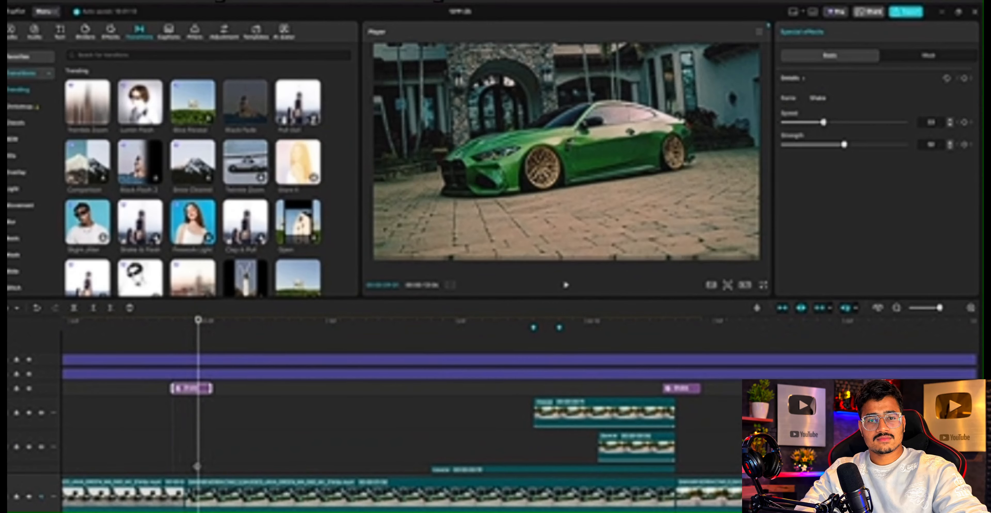
{"action": "left_click", "coordinate": [159, 400]}
Add a Tremble Zoom transition to the first cut after the stacked freeze-frames, and play through it
{"action": "scroll", "coordinate": [699, 392], "scroll_direction": "down", "scroll_amount": 1}
{"action": "left_click", "coordinate": [913, 400]}
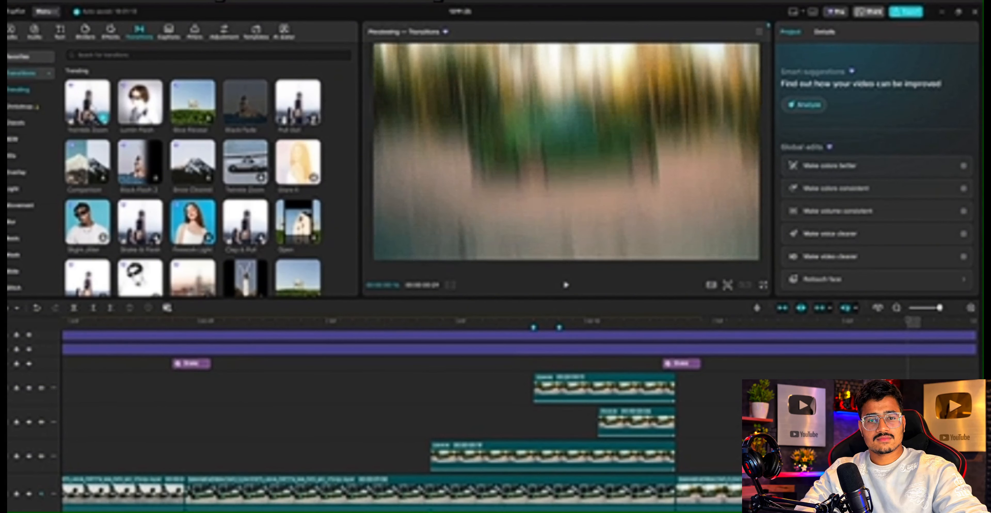
{"action": "left_click_drag", "start_coordinate": [88, 102], "coordinate": [844, 494]}
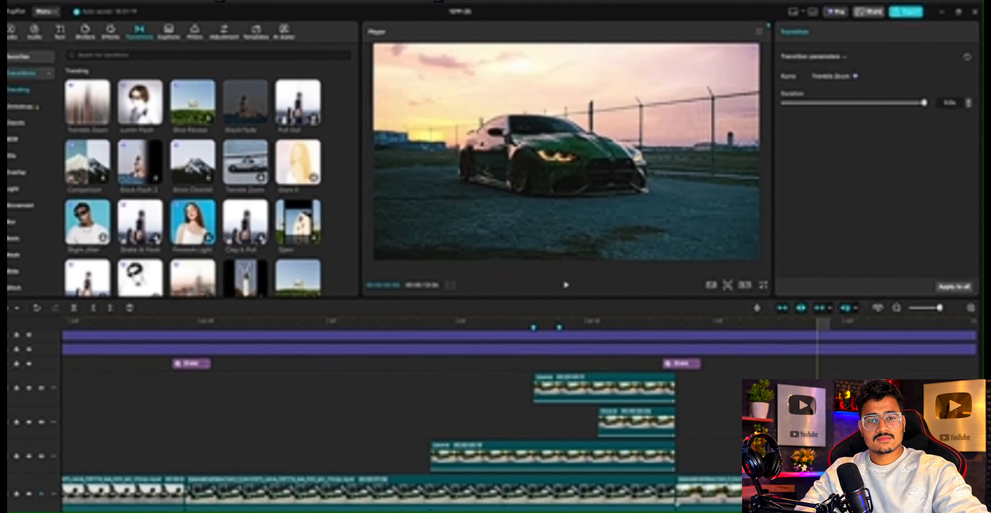
{"action": "left_click", "coordinate": [869, 400]}
{"action": "key", "text": "space"}
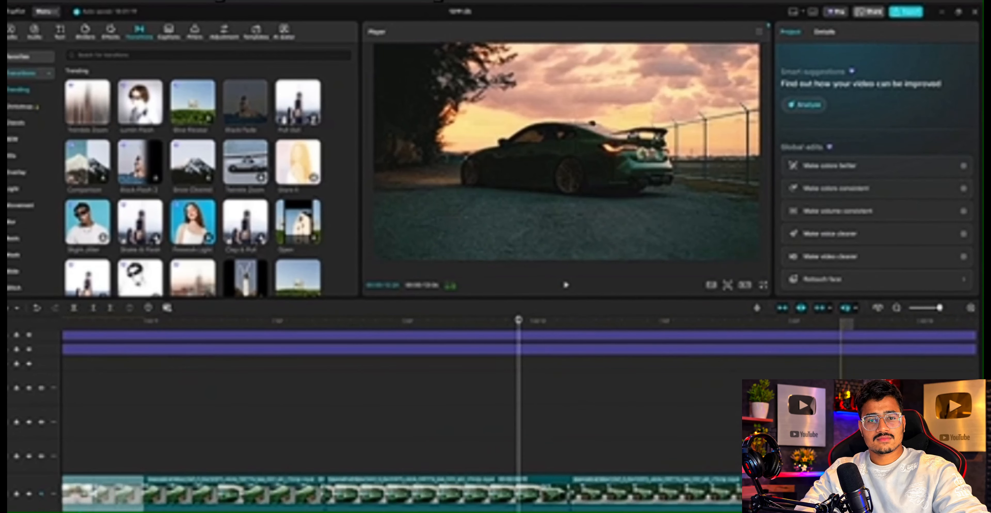
{"action": "key", "text": "space"}
Add a Lumin Flash transition to the next cut, and paste the Shake effect over the cut after it
{"action": "left_click_drag", "start_coordinate": [88, 103], "coordinate": [248, 494]}
{"action": "left_click_drag", "start_coordinate": [140, 104], "coordinate": [473, 477]}
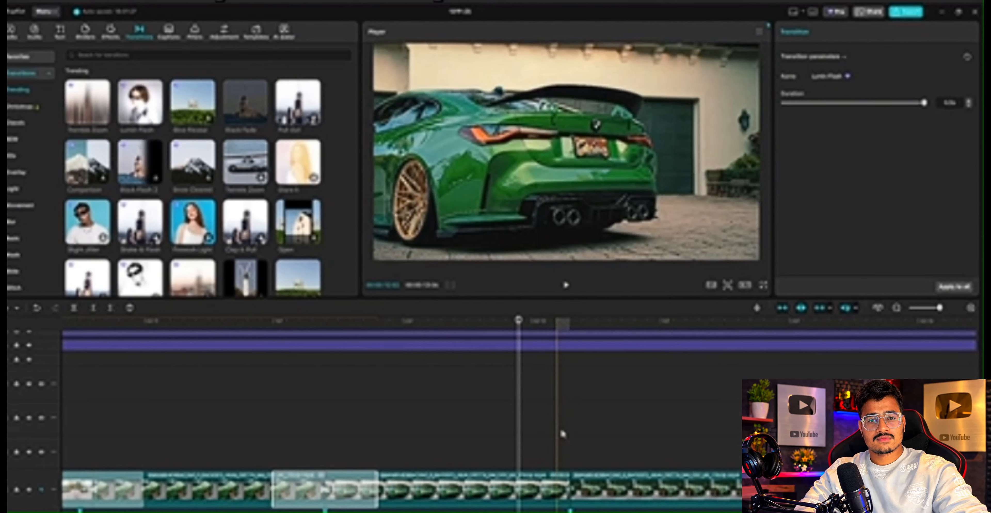
{"action": "left_click", "coordinate": [563, 431]}
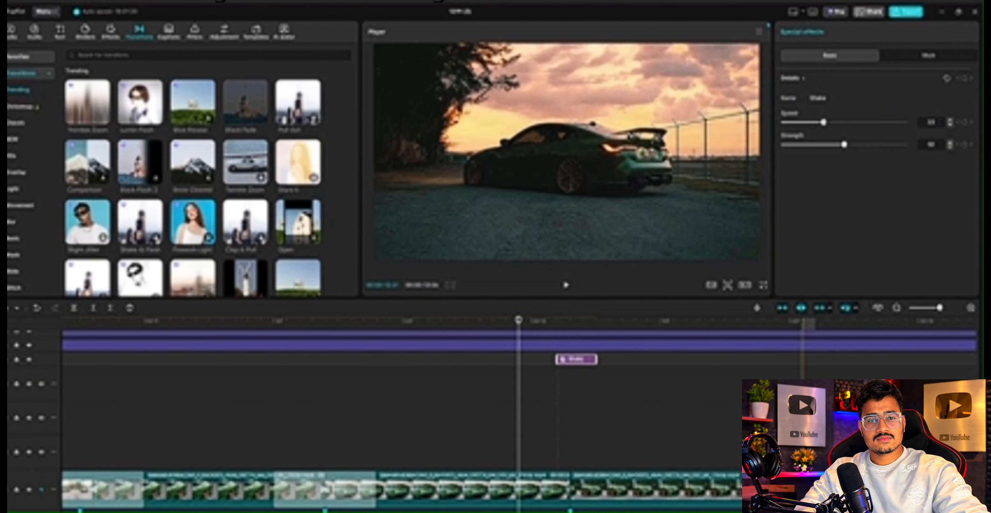
Add transitions to the last two cuts of the edit, and go back to the opening clip
{"action": "left_click", "coordinate": [519, 415]}
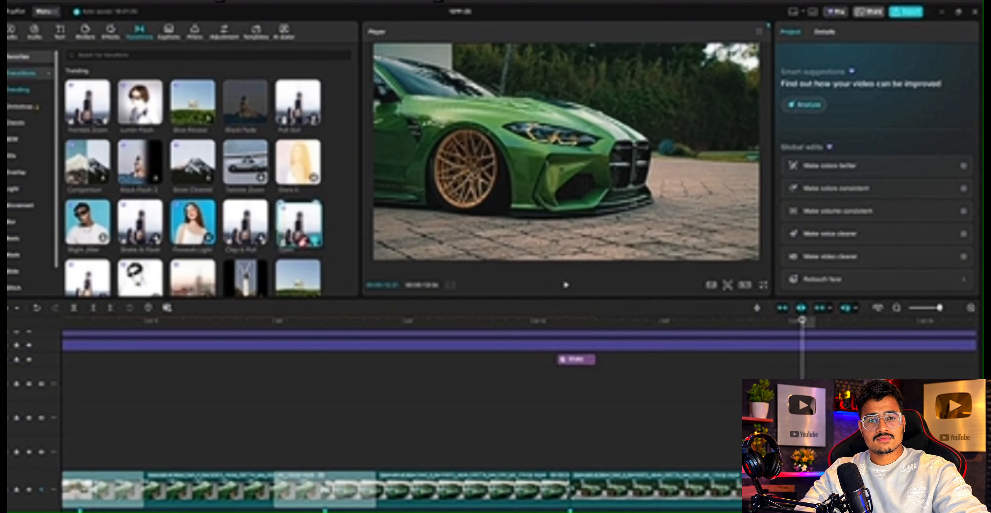
{"action": "left_click_drag", "start_coordinate": [298, 222], "coordinate": [699, 495]}
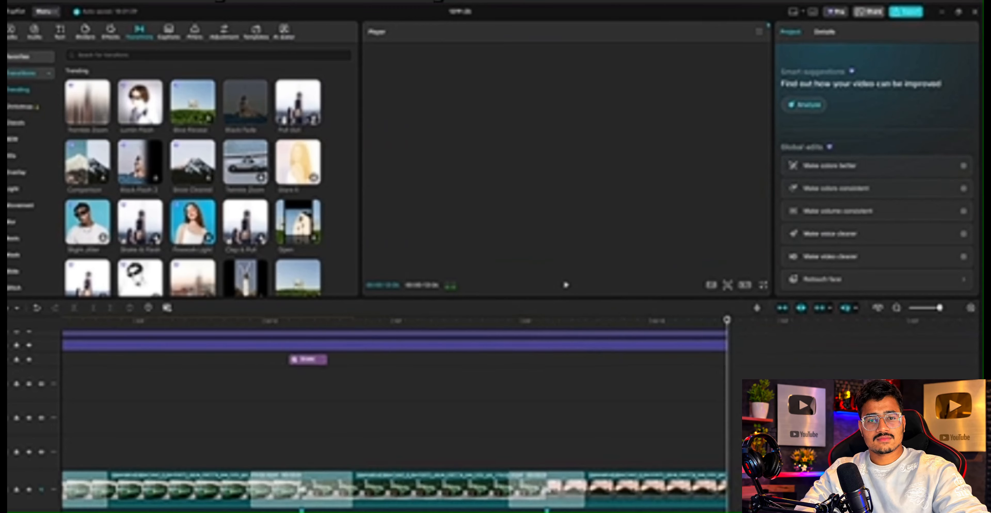
{"action": "left_click", "coordinate": [556, 434]}
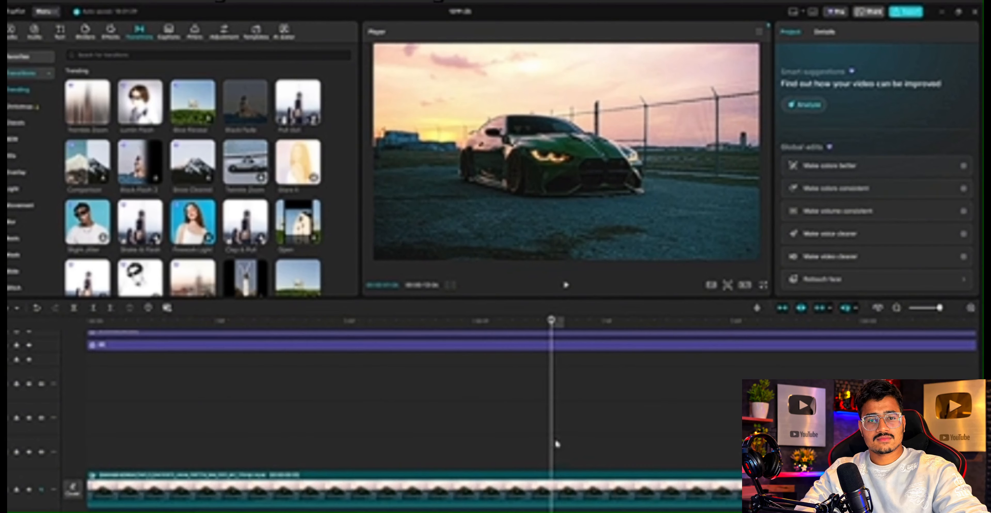
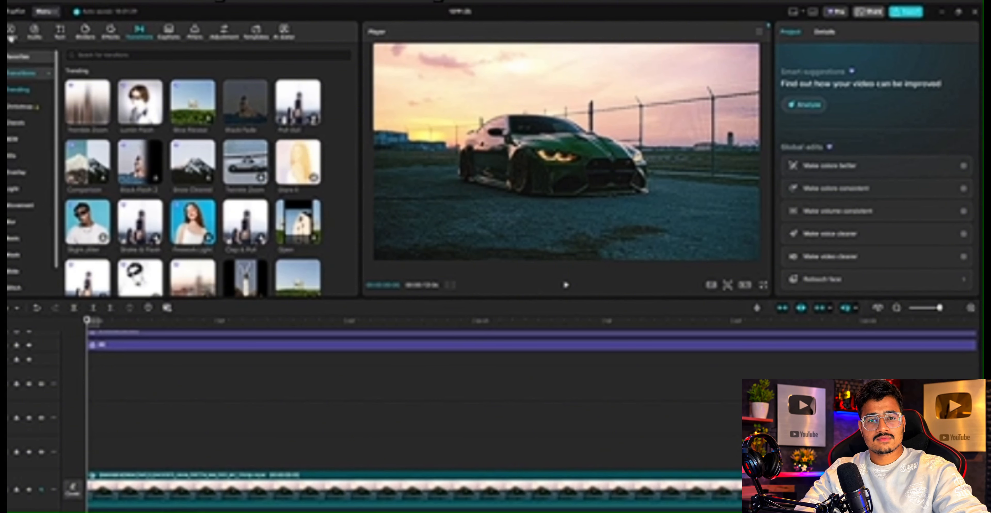
Place the black stock clip from the library above the start of the opening clip, and trim off its excess length
{"action": "left_click", "coordinate": [11, 38]}
{"action": "left_click", "coordinate": [43, 155]}
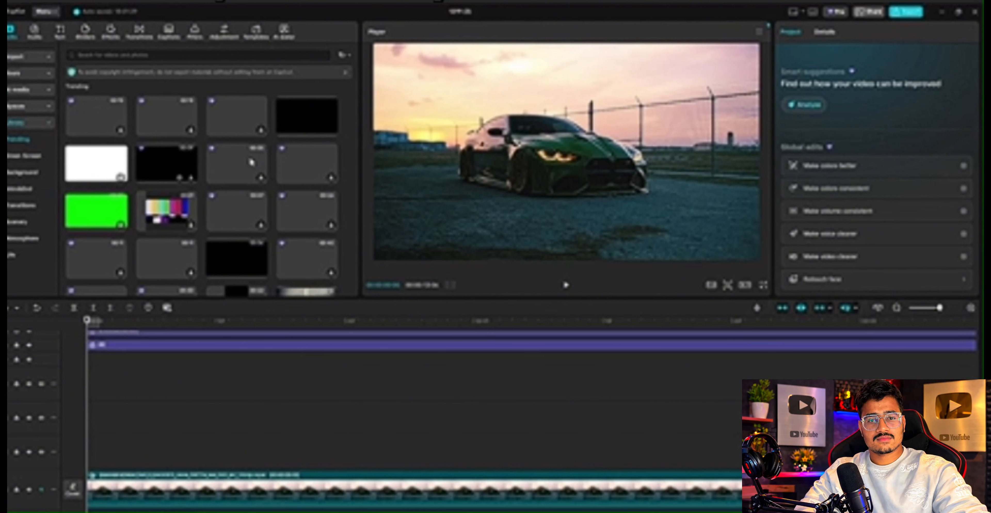
{"action": "left_click_drag", "start_coordinate": [308, 126], "coordinate": [118, 421]}
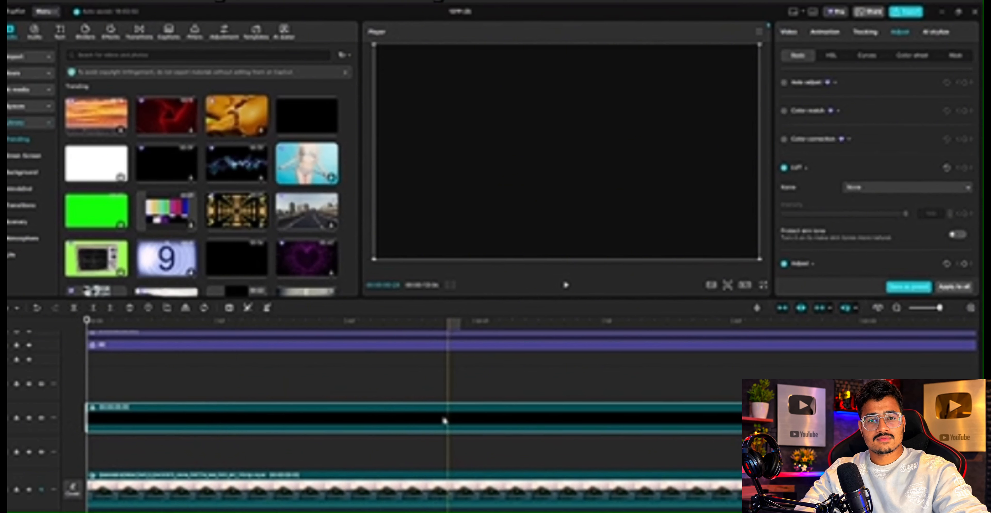
{"action": "key", "text": "ctrl+b"}
{"action": "key", "text": "Delete"}
{"action": "left_click", "coordinate": [354, 427]}
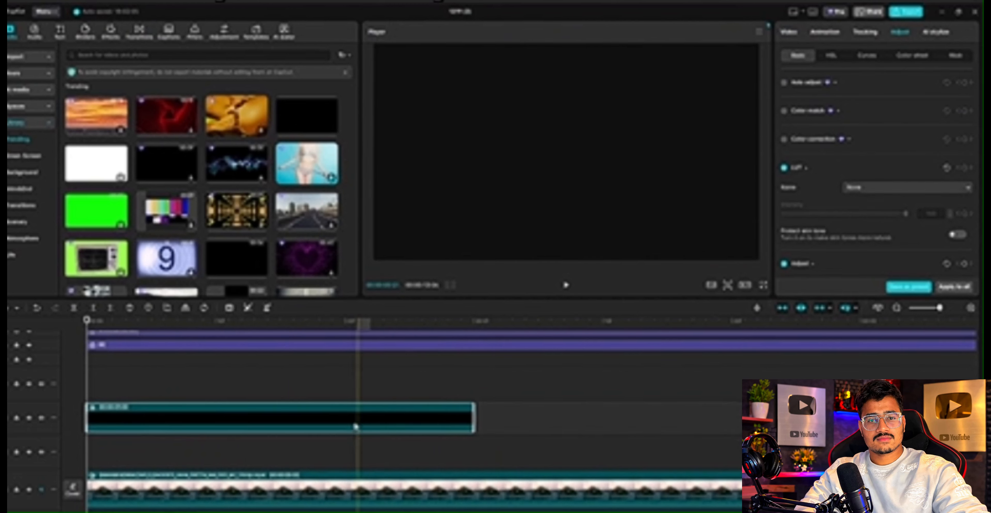
Enlarge the black clip to cover the upper half of the frame, and keyframe its transform at the start
{"action": "left_click_drag", "start_coordinate": [525, 156], "coordinate": [543, 48]}
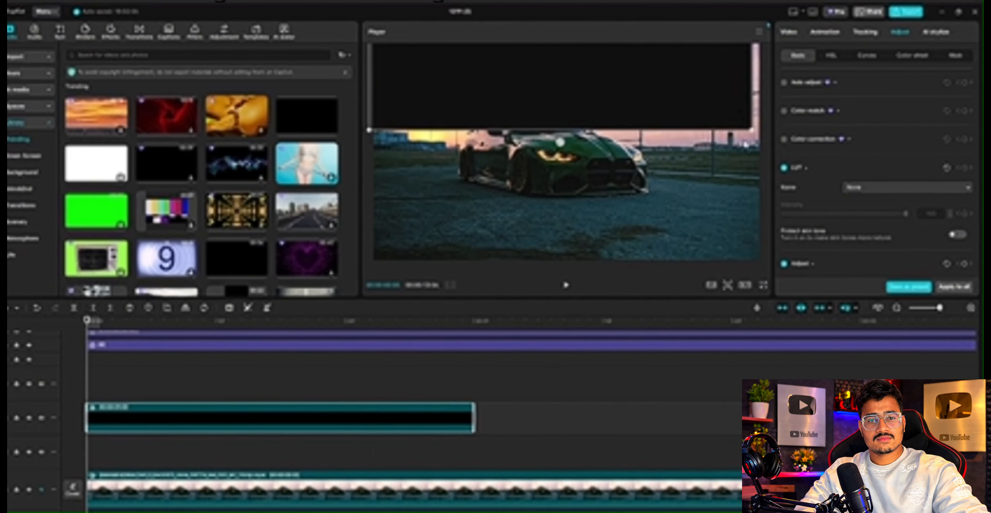
{"action": "left_click_drag", "start_coordinate": [752, 130], "coordinate": [800, 160]}
{"action": "mouse_move", "coordinate": [668, 99]}
{"action": "left_mouse_down"}
{"action": "mouse_move", "coordinate": [650, 102]}
{"action": "mouse_move", "coordinate": [660, 110]}
{"action": "left_mouse_up"}
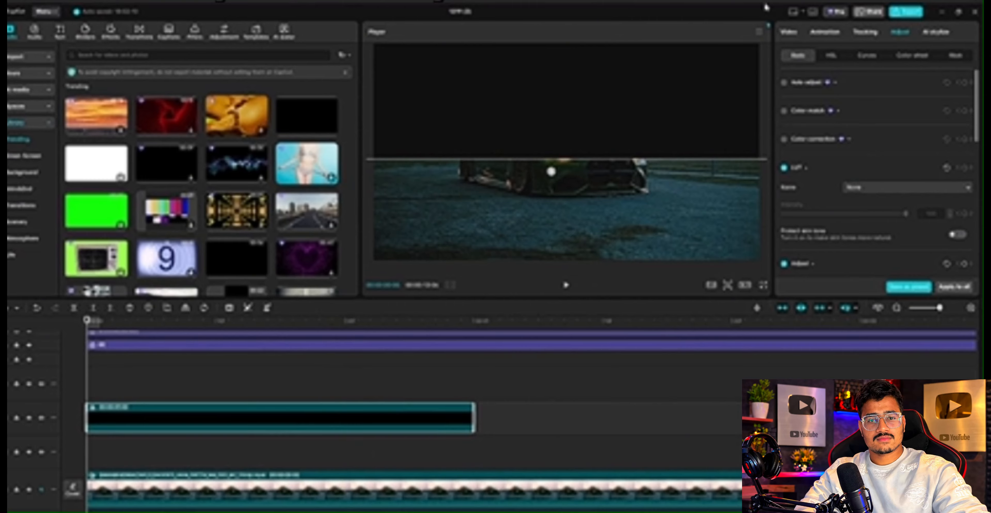
{"action": "left_click", "coordinate": [787, 33]}
{"action": "left_click", "coordinate": [803, 56]}
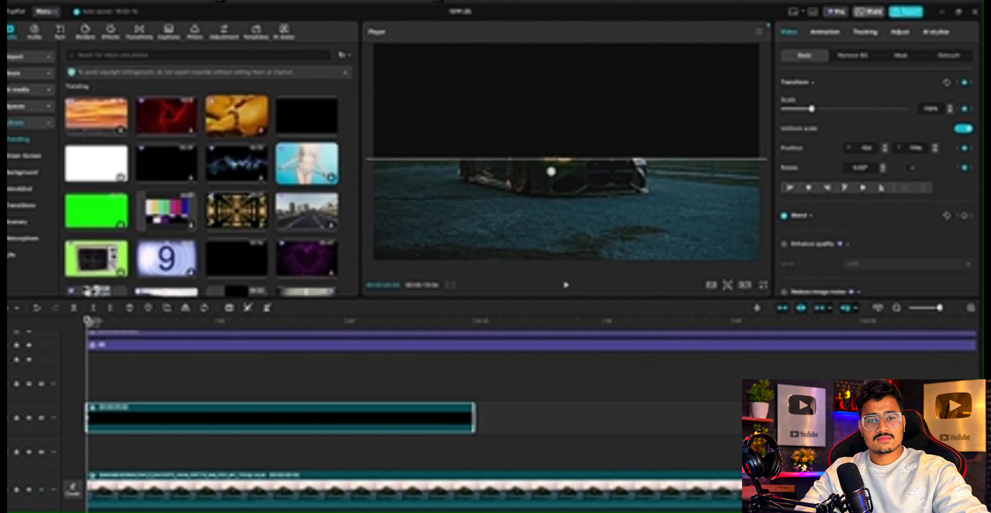
Animate the black clip upward out of the frame with a position keyframe about halfway through it
{"action": "left_click_drag", "start_coordinate": [88, 321], "coordinate": [292, 323]}
{"action": "left_click_drag", "start_coordinate": [599, 99], "coordinate": [585, 13]}
{"action": "left_click_drag", "start_coordinate": [533, 63], "coordinate": [543, 32]}
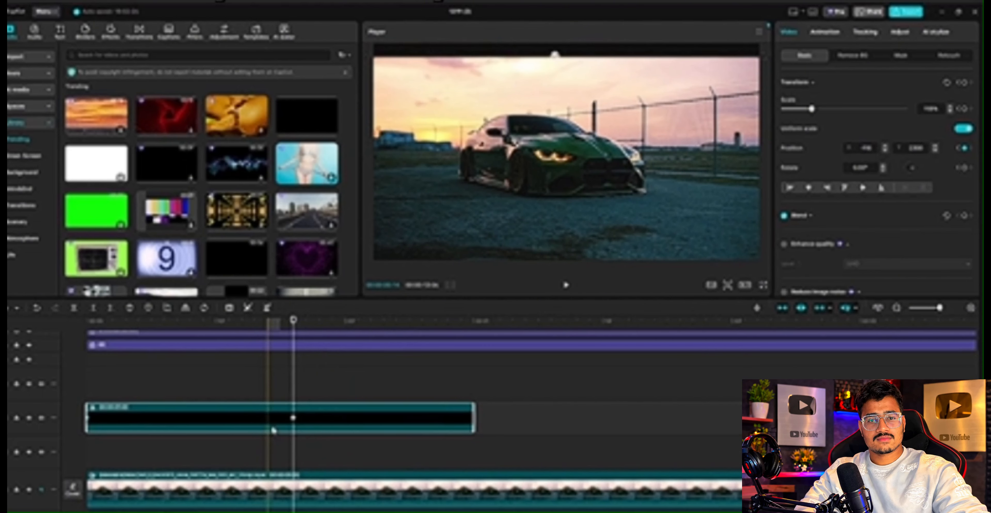
Copy the animated black clip and paste it on the track above at the start of the timeline
{"action": "right_click", "coordinate": [278, 420]}
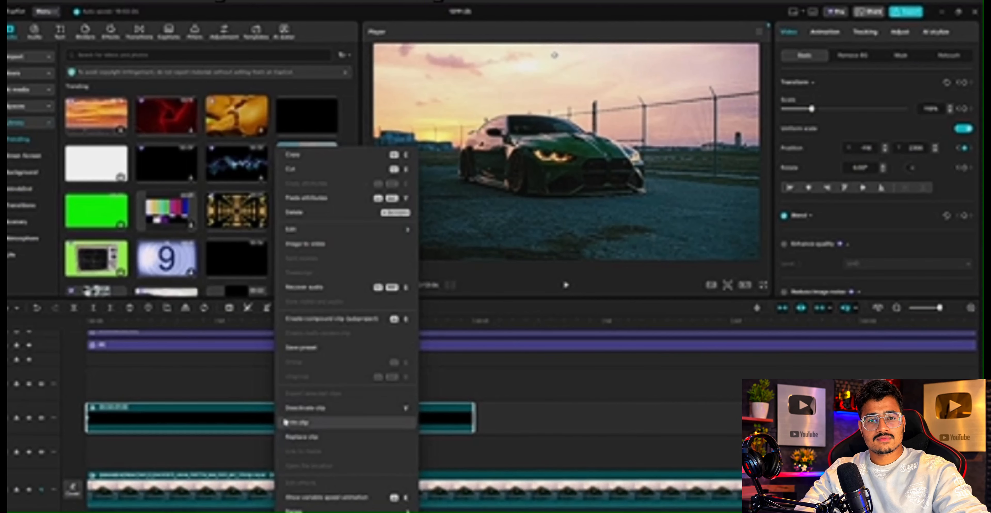
{"action": "left_click", "coordinate": [333, 155]}
{"action": "left_click", "coordinate": [89, 372]}
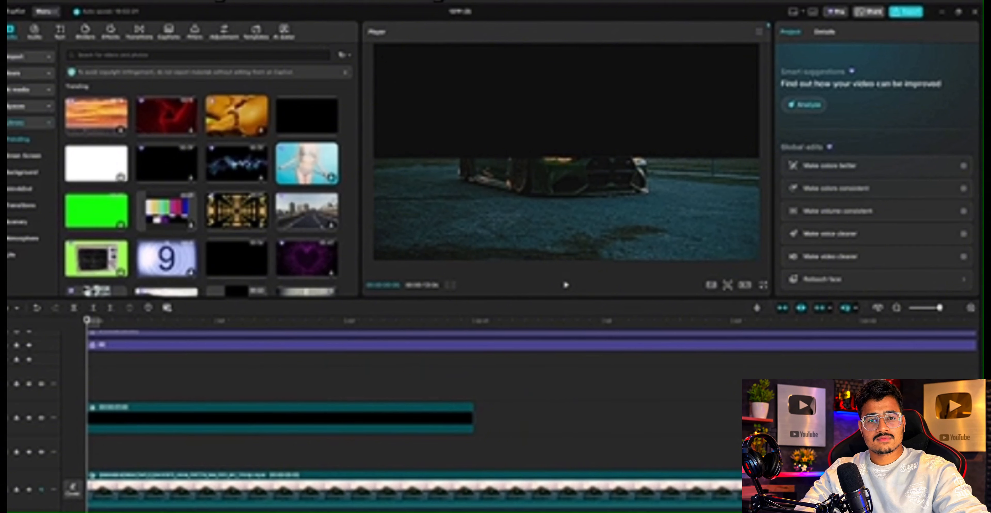
{"action": "left_click", "coordinate": [224, 415]}
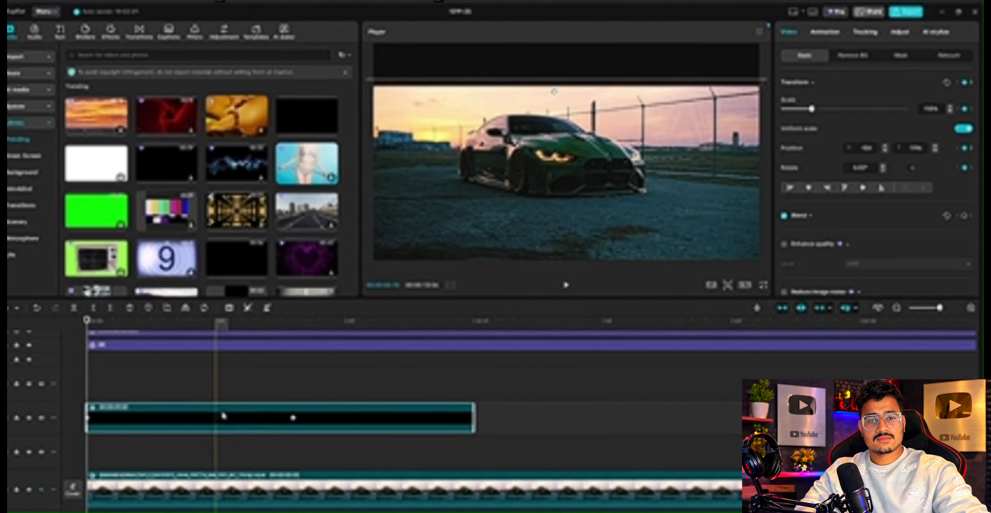
{"action": "right_click", "coordinate": [224, 415]}
{"action": "left_click", "coordinate": [271, 154]}
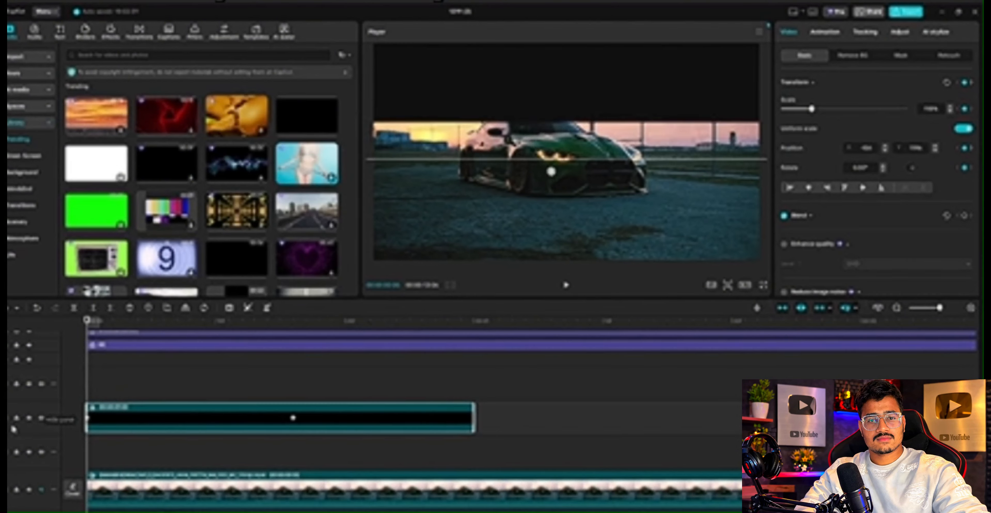
{"action": "left_click", "coordinate": [158, 379]}
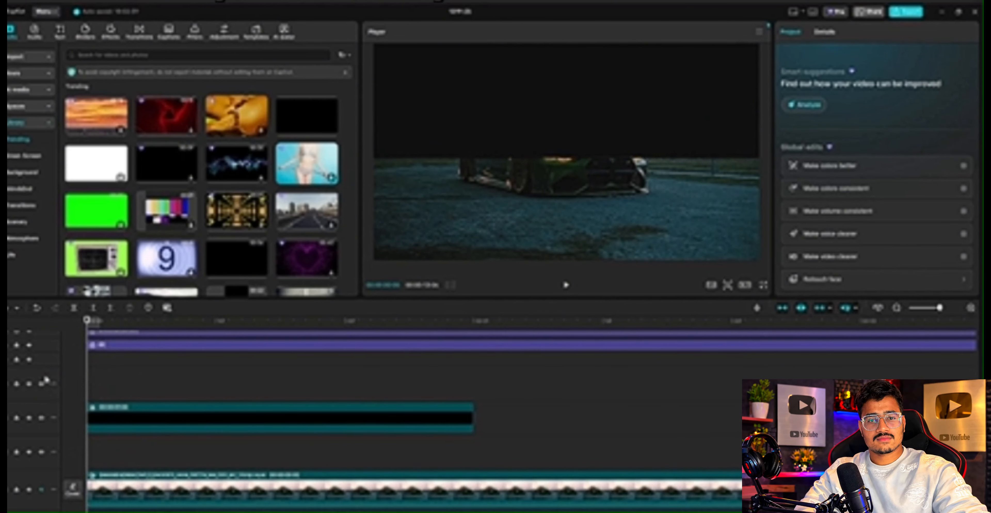
{"action": "key", "text": "ctrl+v"}
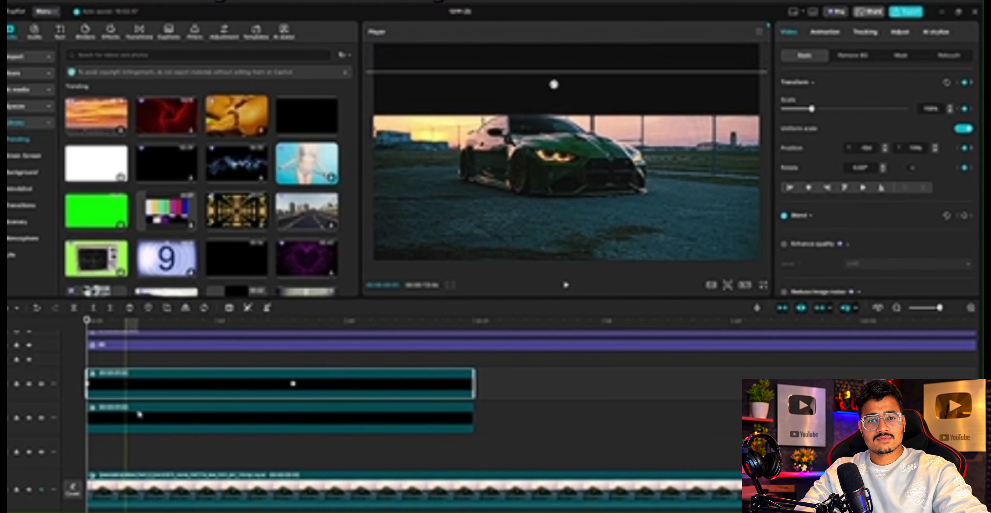
Try to animate the pasted black clip toward the bottom of the frame, and delete it after previewing the movement
{"action": "left_click", "coordinate": [215, 419]}
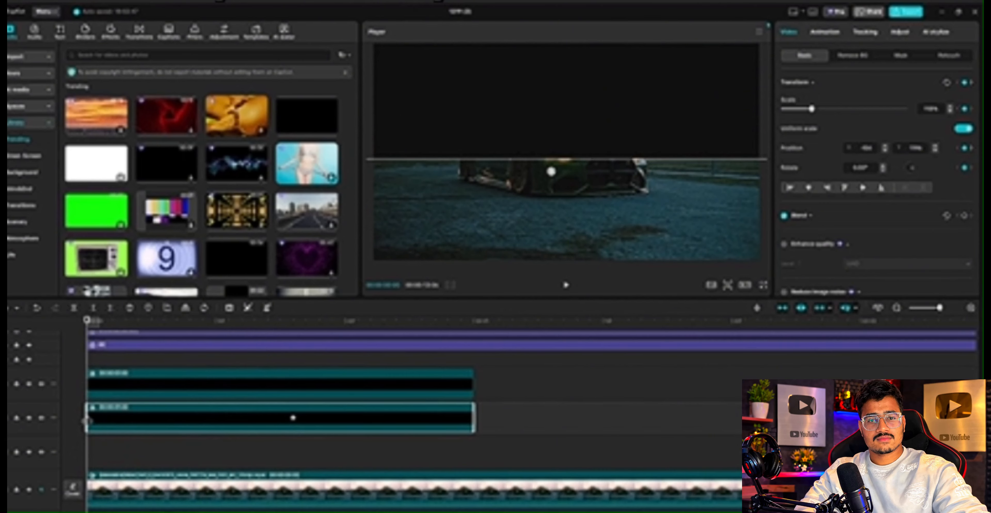
{"action": "left_click", "coordinate": [292, 417]}
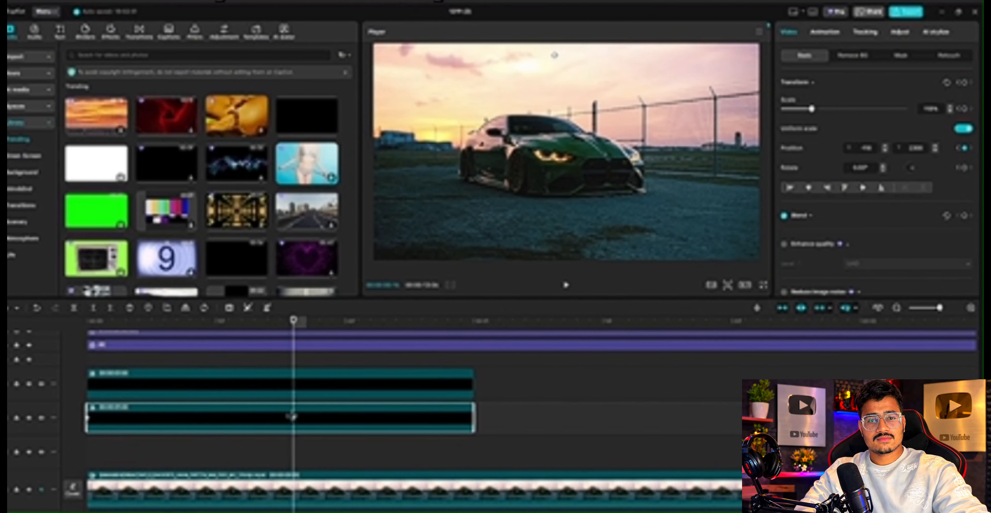
{"action": "scroll", "coordinate": [922, 183], "scroll_direction": "down", "scroll_amount": 1}
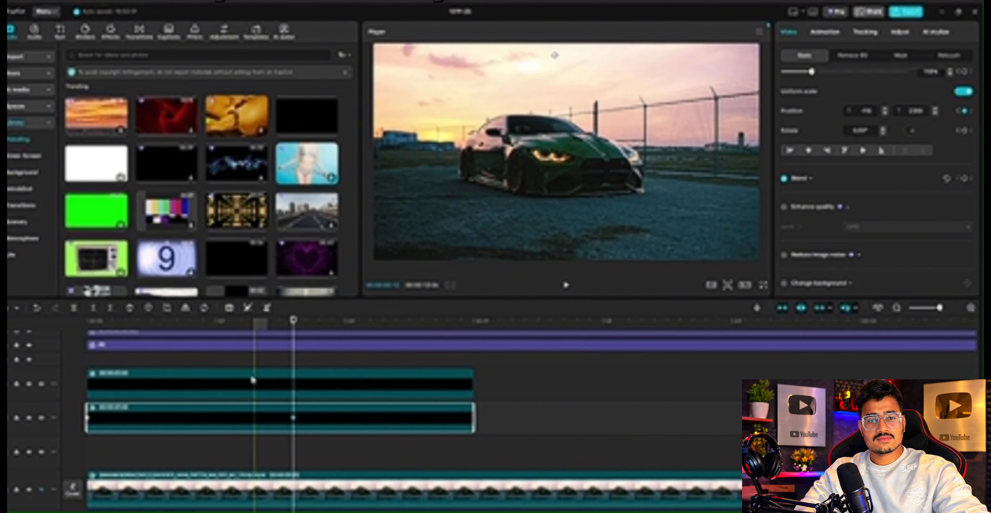
{"action": "left_click", "coordinate": [292, 385]}
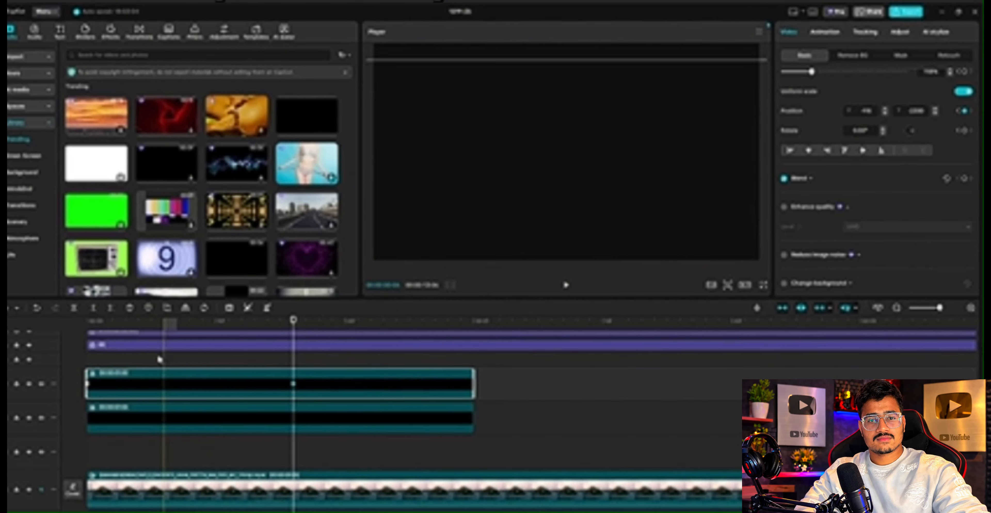
{"action": "left_click", "coordinate": [229, 357]}
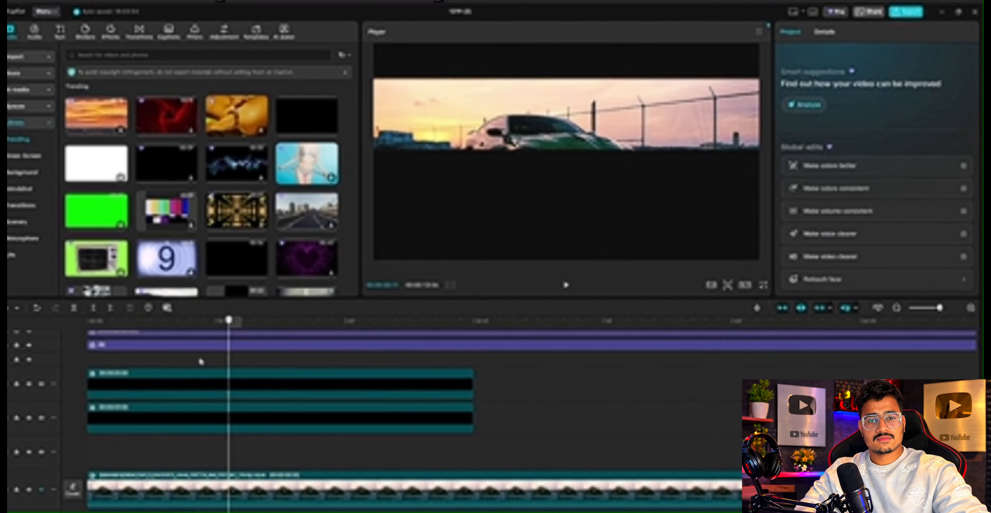
{"action": "left_click", "coordinate": [83, 352]}
{"action": "key", "text": "space"}
{"action": "key", "text": "space"}
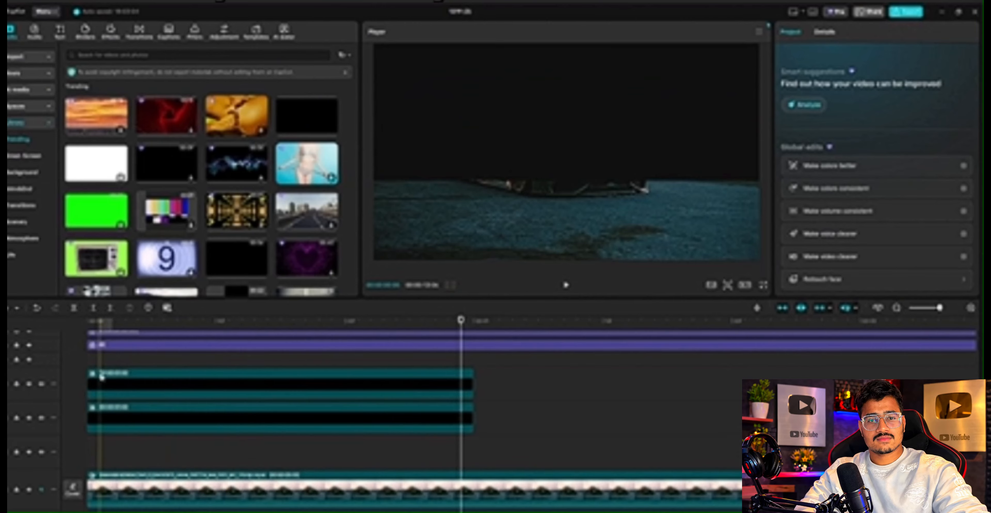
{"action": "left_click", "coordinate": [115, 392]}
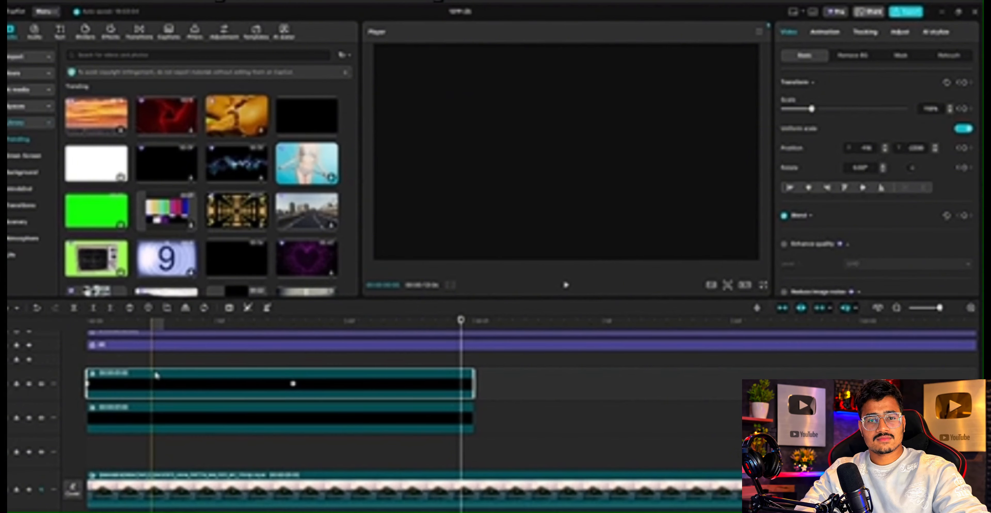
{"action": "key", "text": "Delete"}
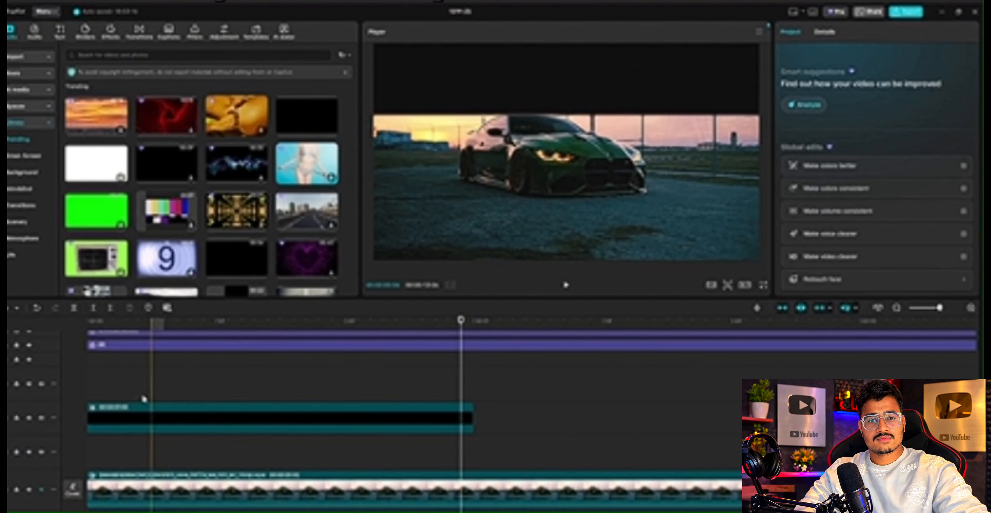
Add another black stock clip on an upper track, and trim it to end with the first black clip
{"action": "left_click_drag", "start_coordinate": [308, 115], "coordinate": [89, 361]}
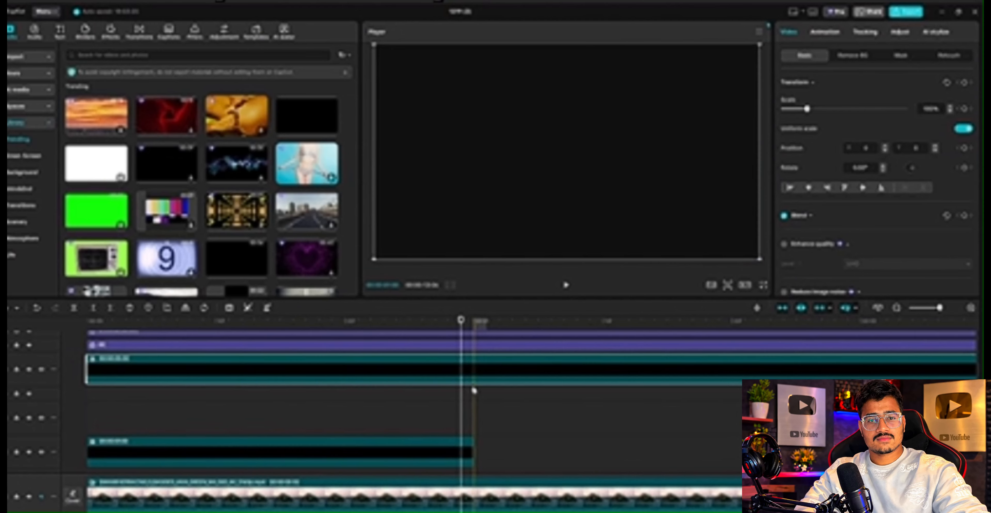
{"action": "key", "text": "ctrl+b"}
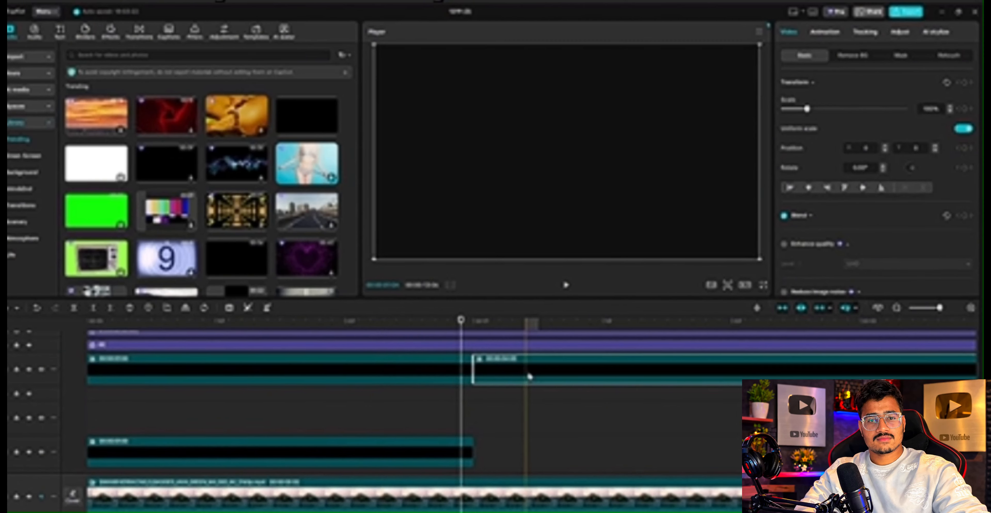
{"action": "key", "text": "Delete"}
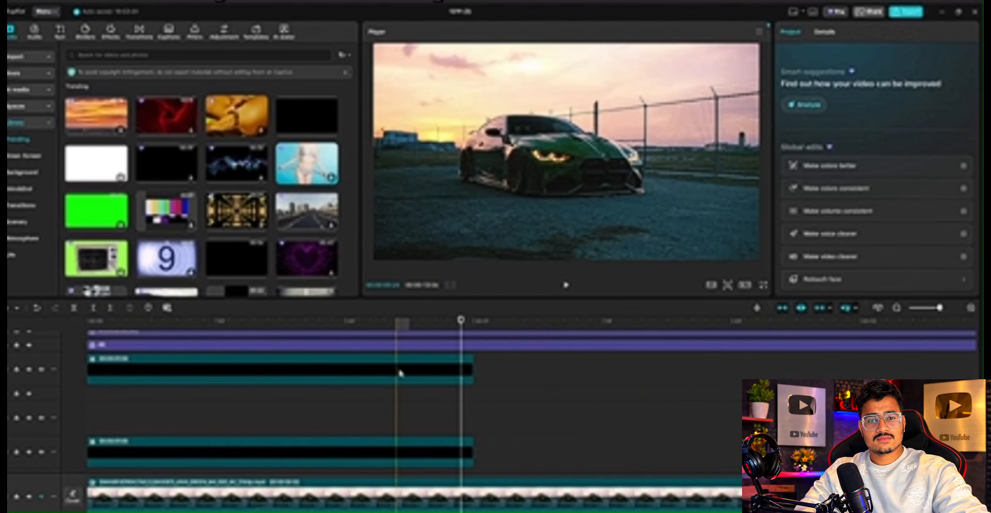
{"action": "left_click", "coordinate": [398, 371]}
Position and enlarge the second black clip over the lower half of the frame, keyframing its transform at the start
{"action": "left_click", "coordinate": [124, 409]}
{"action": "left_click_drag", "start_coordinate": [124, 408], "coordinate": [26, 409]}
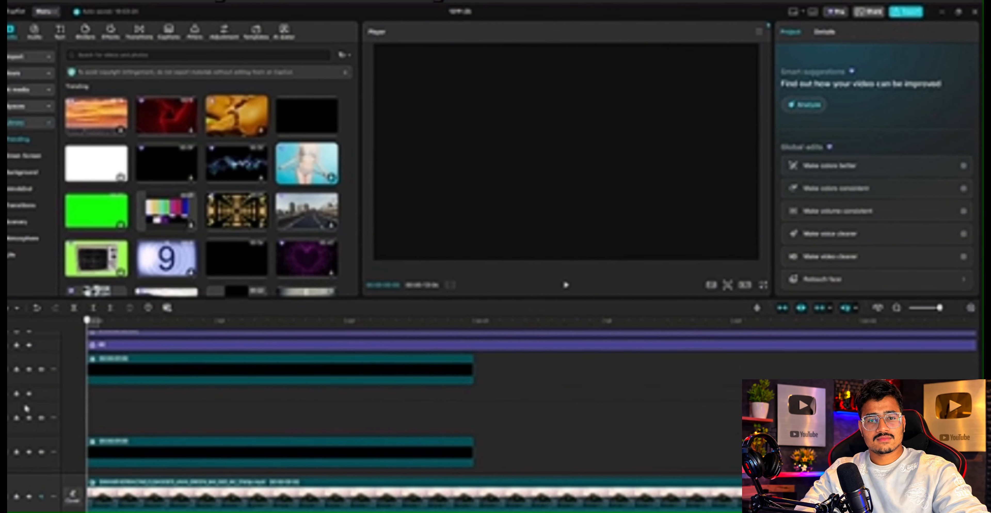
{"action": "left_click", "coordinate": [284, 376]}
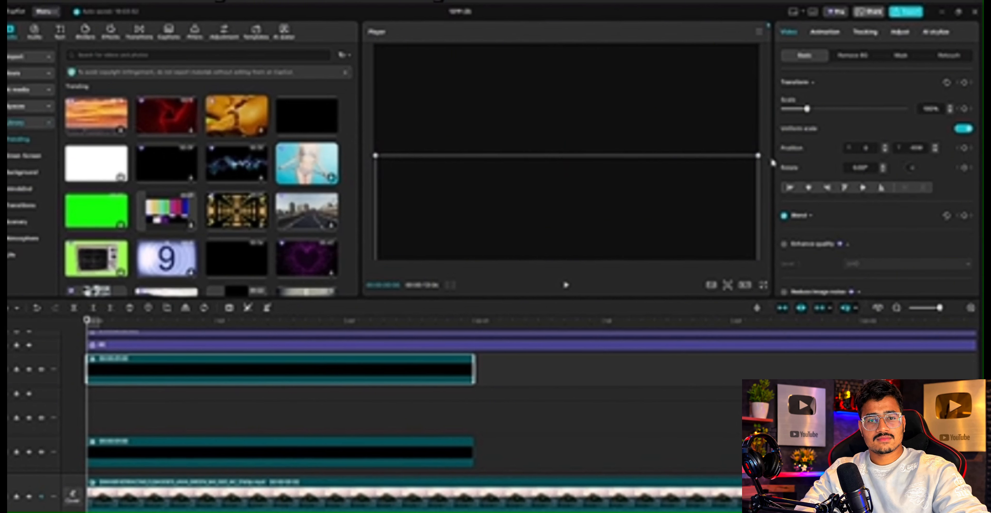
{"action": "left_click_drag", "start_coordinate": [759, 156], "coordinate": [776, 146]}
{"action": "left_click_drag", "start_coordinate": [499, 241], "coordinate": [497, 247]}
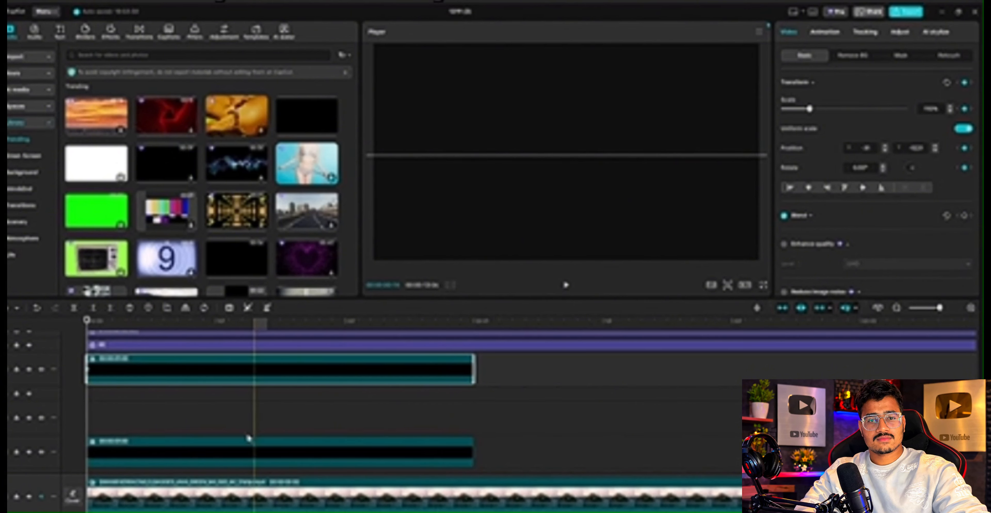
Animate the second black clip downward out of the frame, with its end keyframe aligned to the first clip's
{"action": "left_click", "coordinate": [250, 451]}
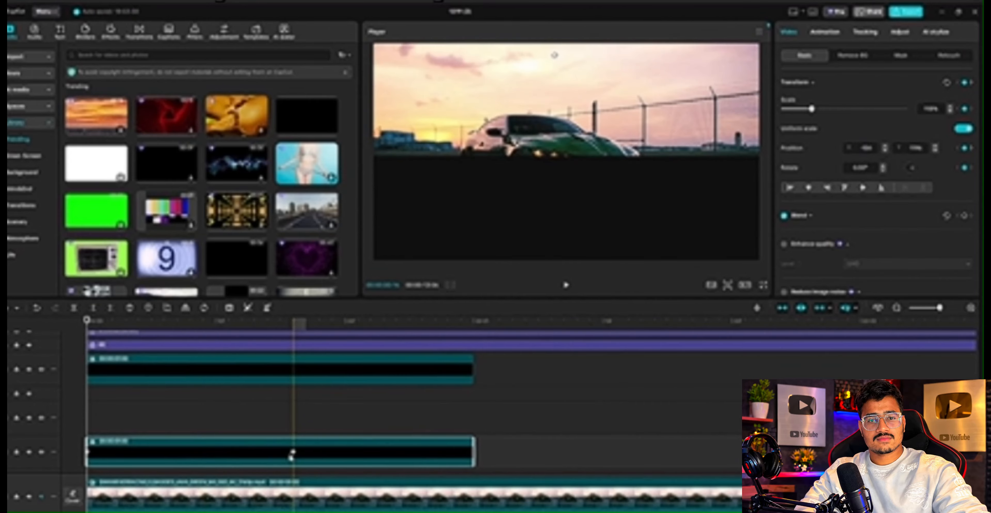
{"action": "left_click", "coordinate": [293, 454]}
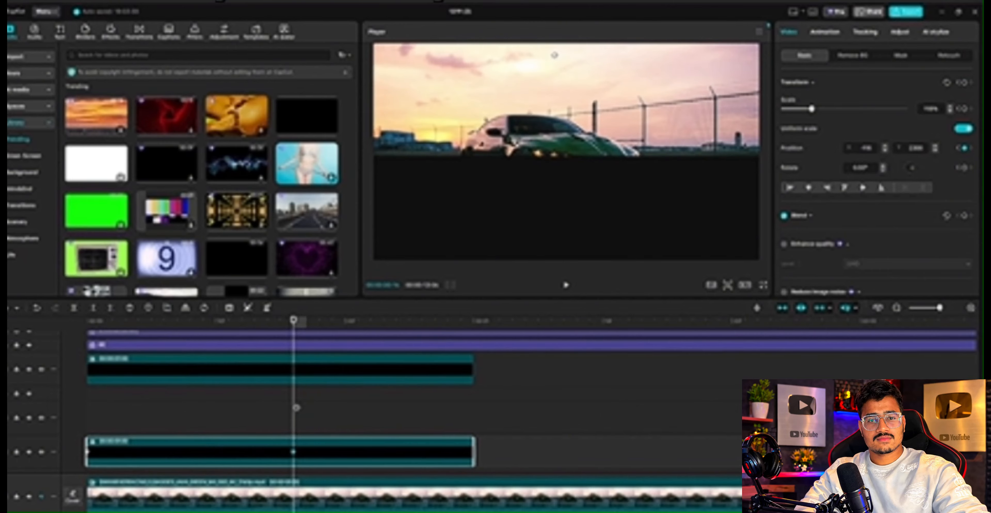
{"action": "left_click", "coordinate": [301, 372]}
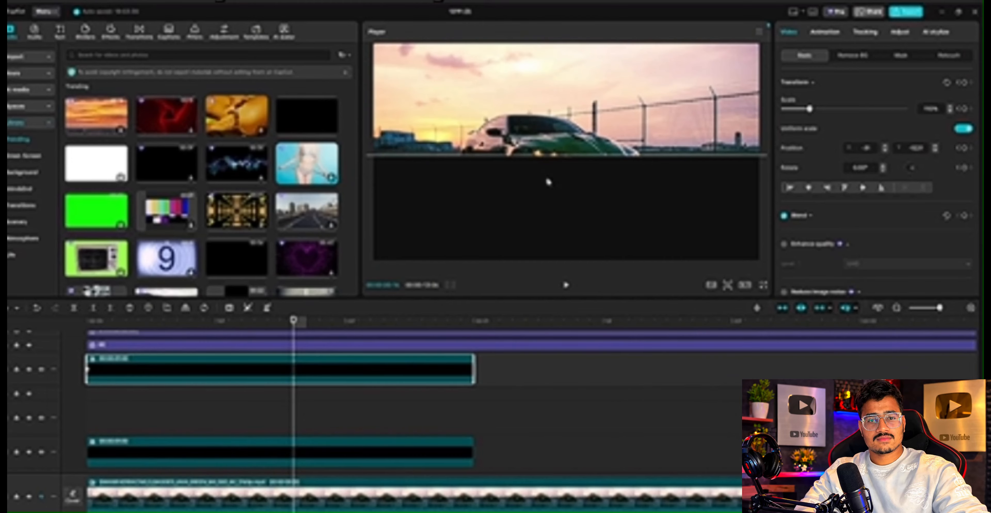
{"action": "left_click_drag", "start_coordinate": [551, 288], "coordinate": [550, 286]}
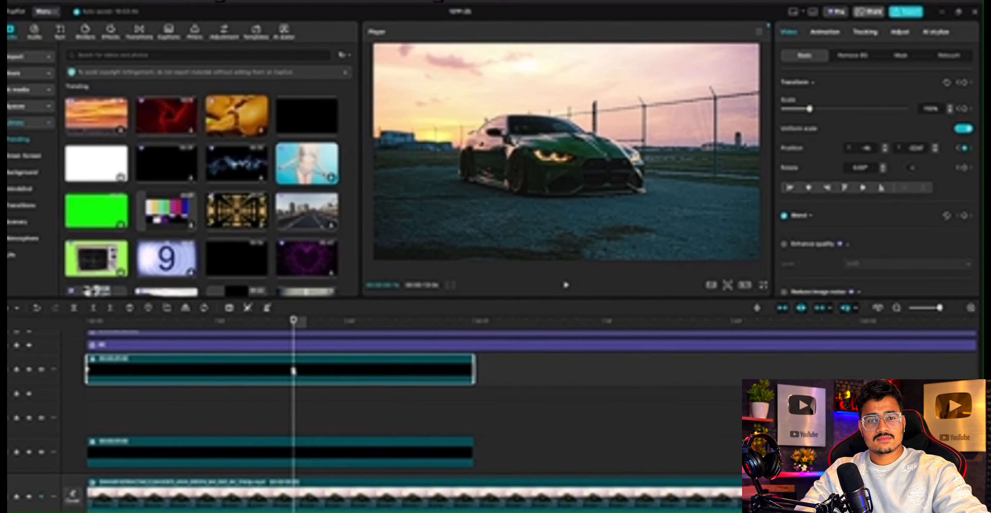
Apply the Cubic Out preset curve to the end position keyframes of both black clips
{"action": "right_click", "coordinate": [293, 371]}
{"action": "left_click", "coordinate": [336, 434]}
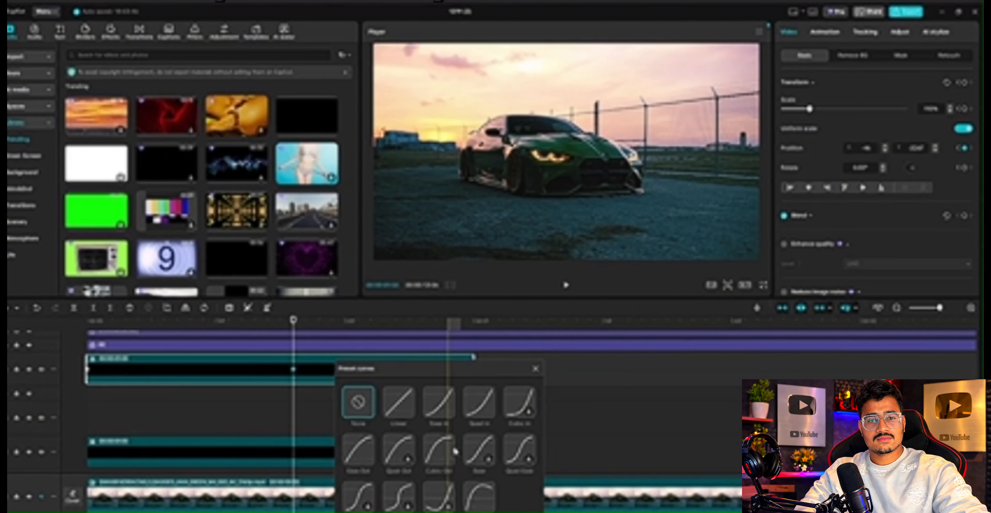
{"action": "left_click", "coordinate": [301, 450]}
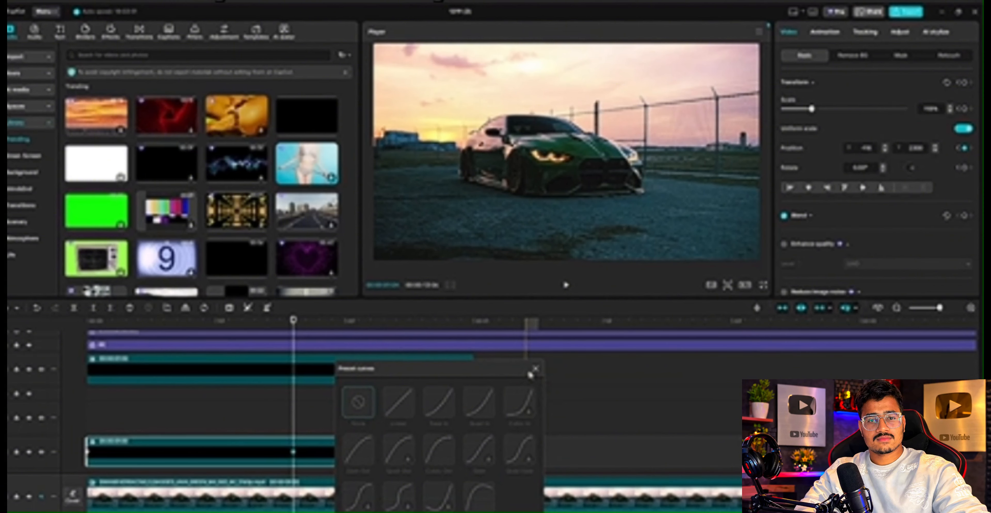
{"action": "left_click", "coordinate": [535, 370]}
{"action": "left_click", "coordinate": [294, 454]}
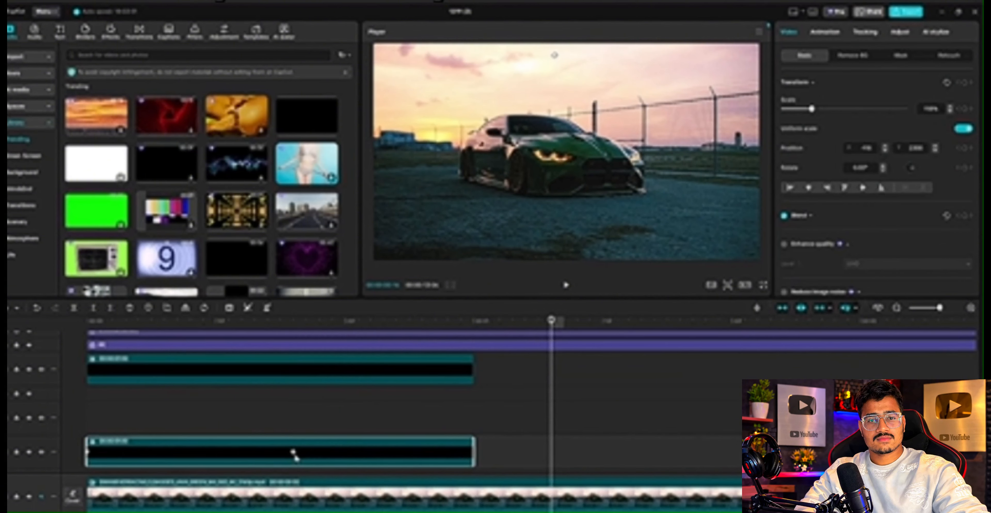
{"action": "right_click", "coordinate": [295, 454]}
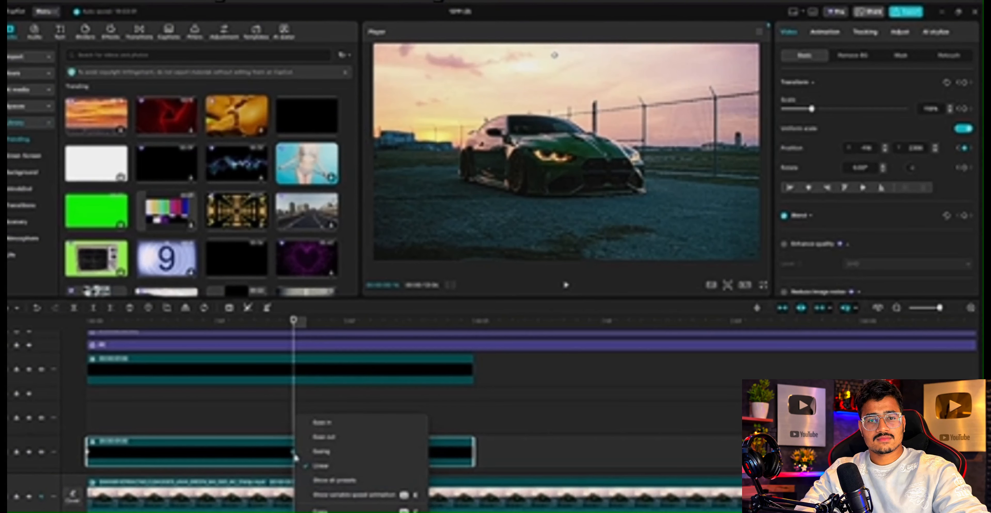
{"action": "left_click", "coordinate": [329, 479]}
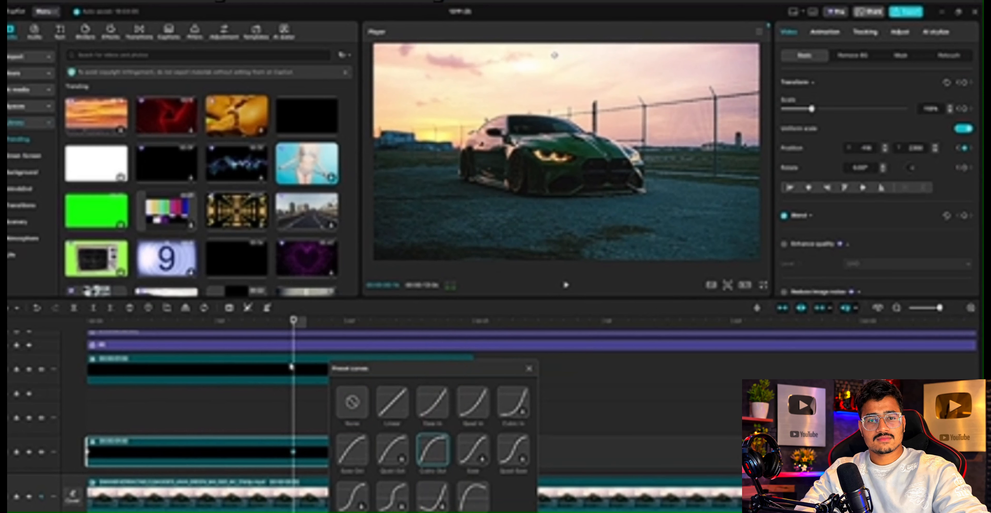
{"action": "left_click", "coordinate": [538, 375]}
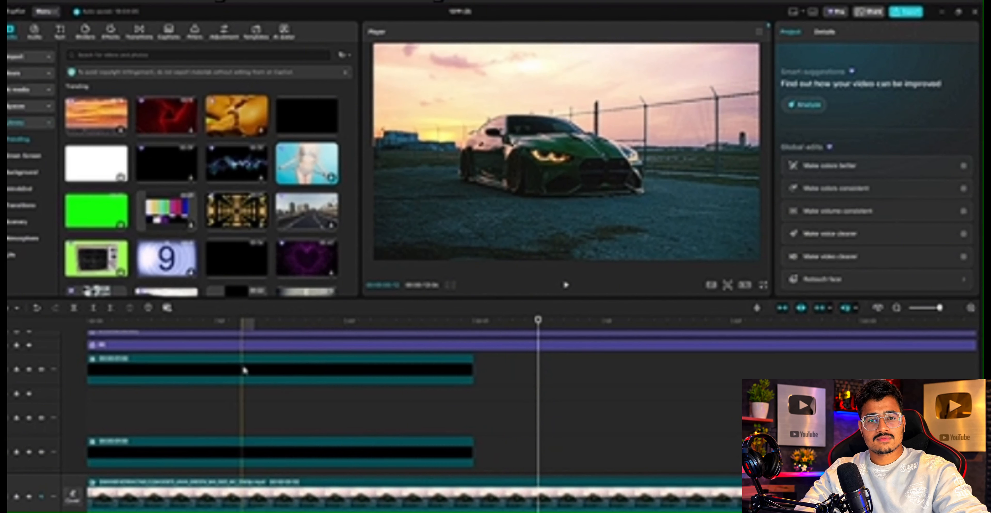
Move the end keyframes of both black clips later, close to the clips' ends, to slow the opening reveal
{"action": "left_click", "coordinate": [294, 370]}
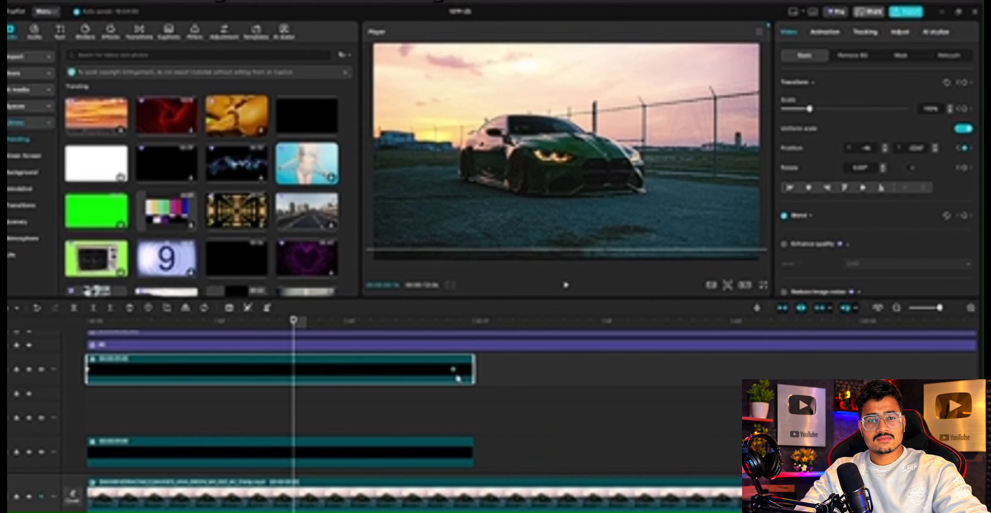
{"action": "left_click", "coordinate": [458, 419]}
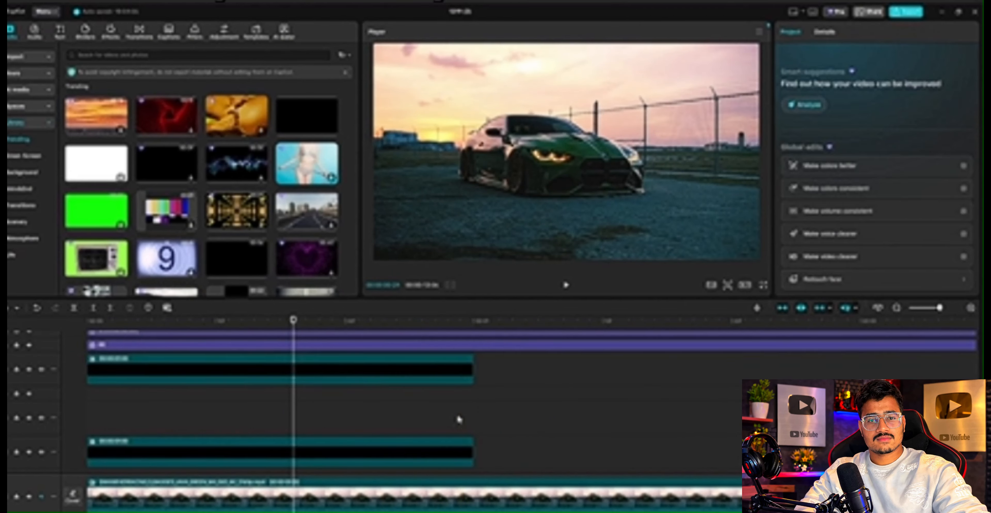
{"action": "left_click", "coordinate": [370, 456]}
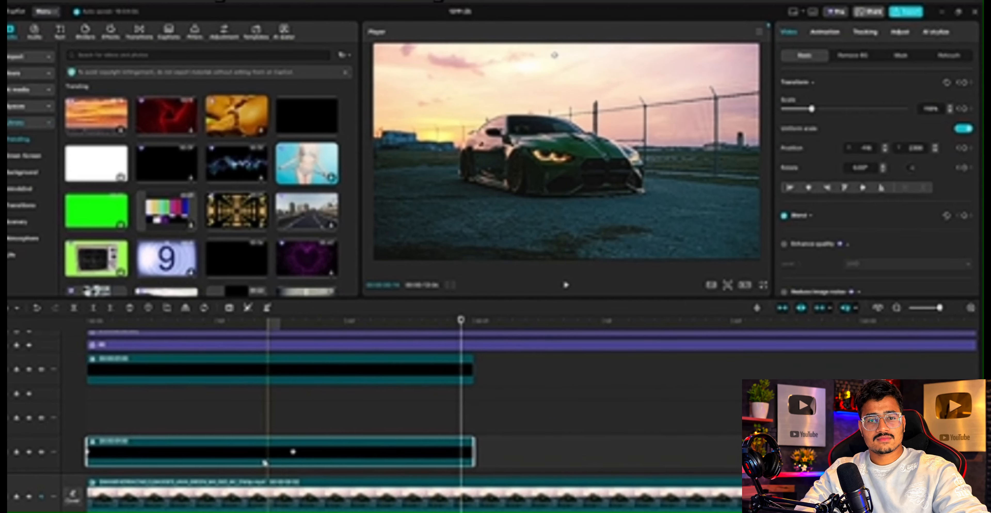
{"action": "left_click", "coordinate": [294, 456]}
{"action": "left_click", "coordinate": [457, 411]}
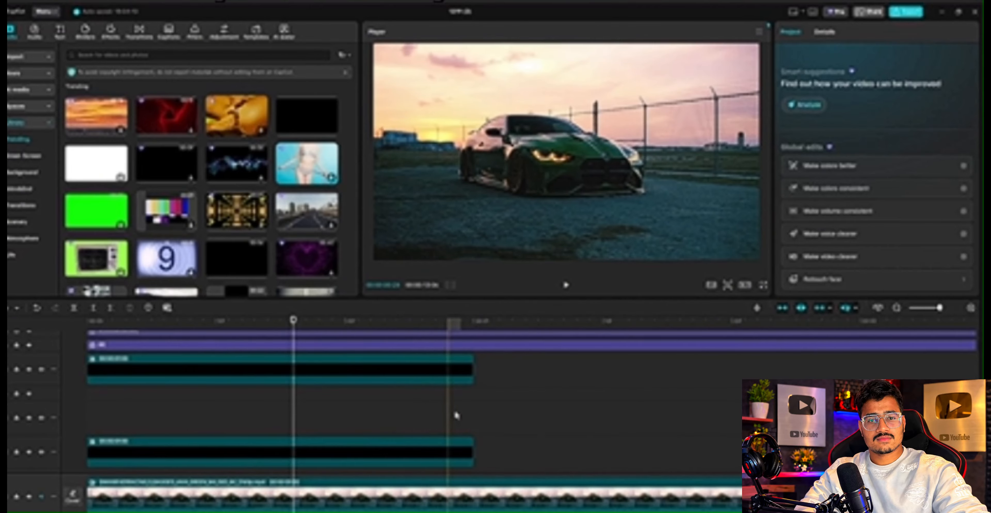
{"action": "left_click", "coordinate": [460, 377]}
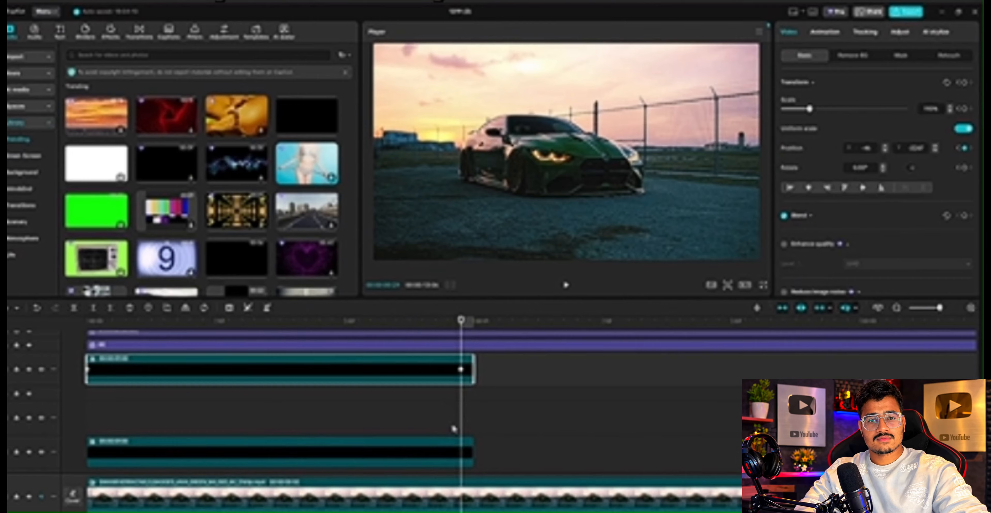
{"action": "left_click", "coordinate": [409, 458]}
{"action": "left_click", "coordinate": [409, 455]}
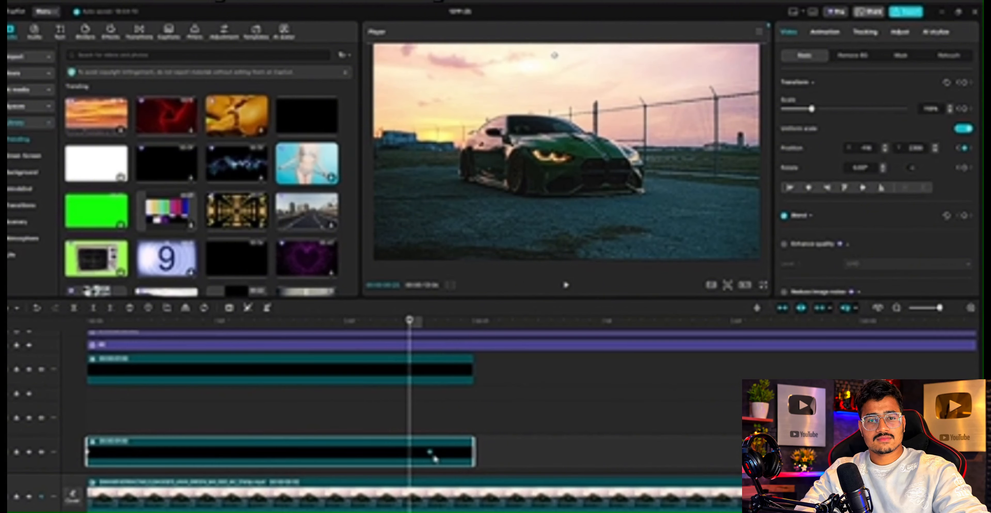
{"action": "left_click", "coordinate": [396, 426]}
{"action": "left_click", "coordinate": [375, 376]}
Play the whole edit from the beginning to review the slowed black-bar reveal, and skim the closing shots
{"action": "left_click", "coordinate": [203, 431]}
{"action": "left_click", "coordinate": [68, 419]}
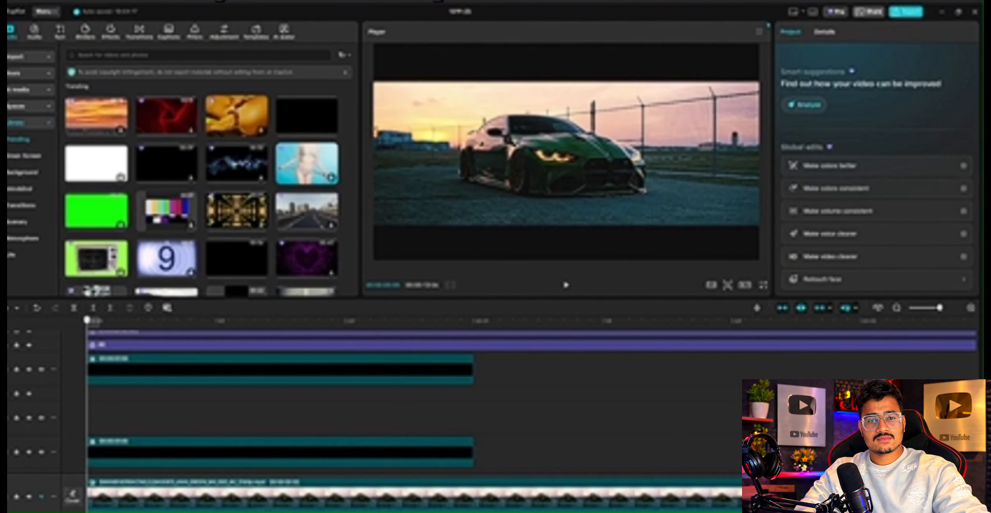
{"action": "key", "text": "space"}
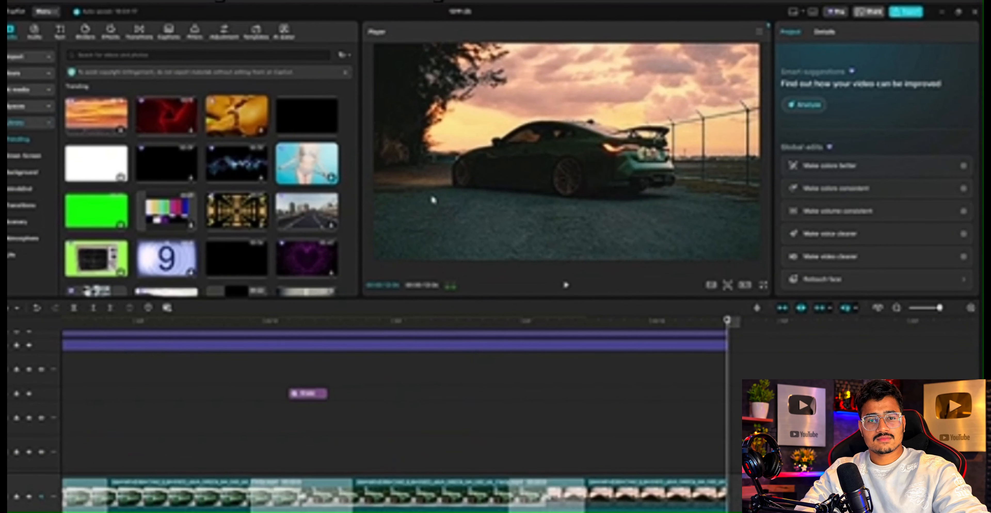
{"action": "left_click", "coordinate": [315, 396]}
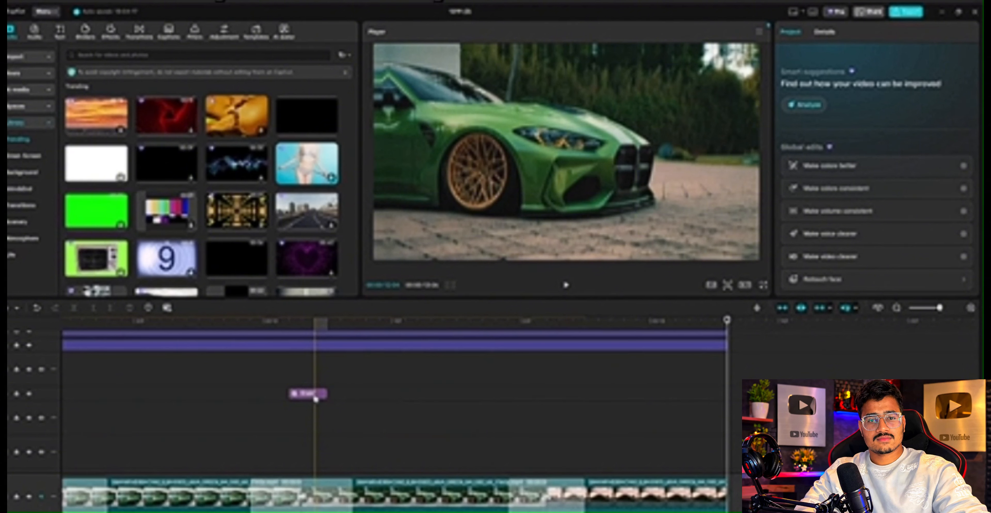
{"action": "left_click_drag", "start_coordinate": [315, 399], "coordinate": [225, 406]}
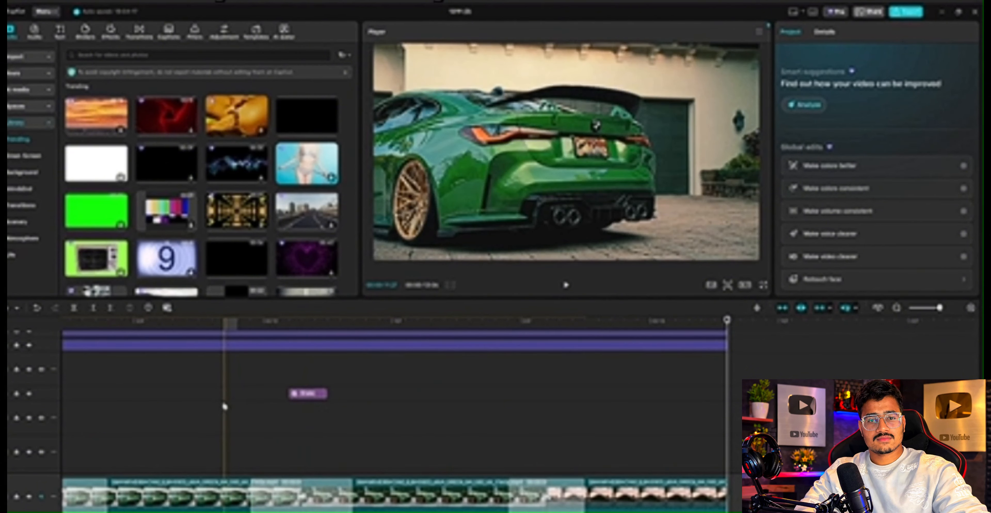